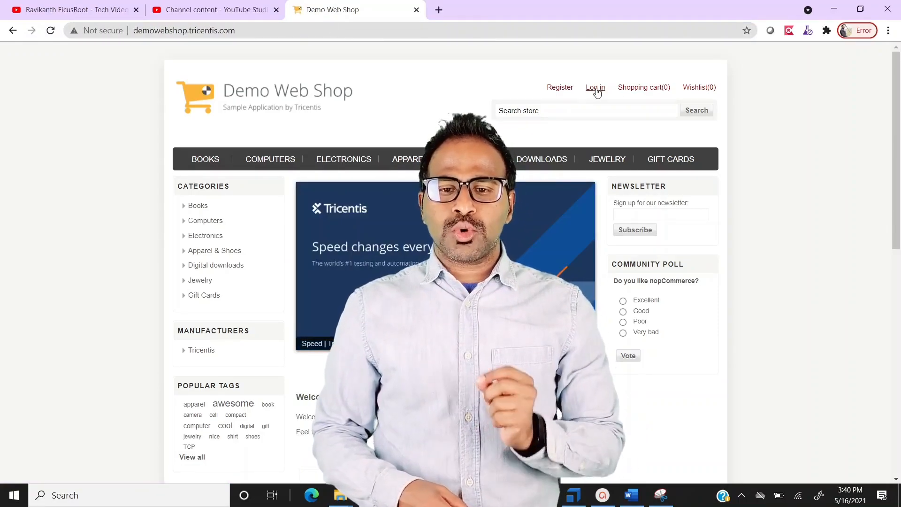
Sign in to Demo Web Shop with the saved email suggestion and the account password
{"action": "left_click", "coordinate": [596, 88]}
{"action": "type", "text": "ra"}
{"action": "key", "text": "Down"}
{"action": "key", "text": "Return"}
{"action": "key", "text": "Tab"}
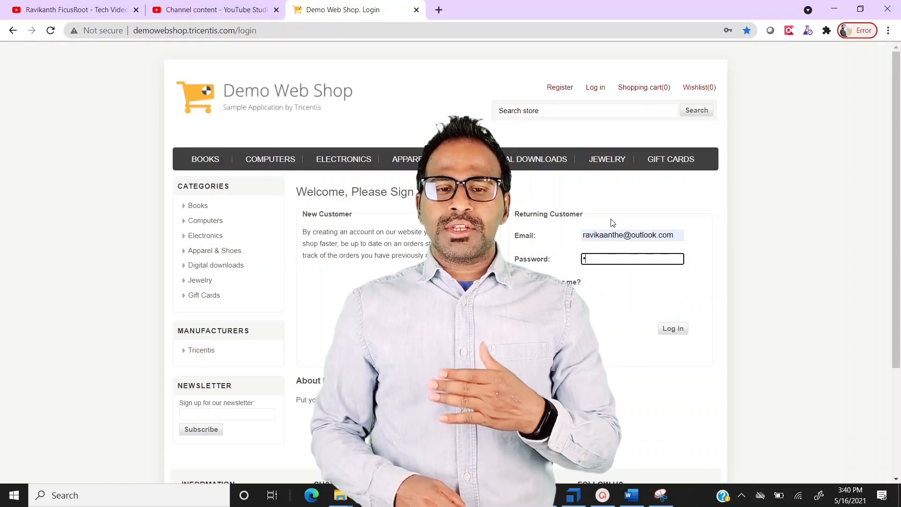
{"action": "type", "text": "••••••••••"}
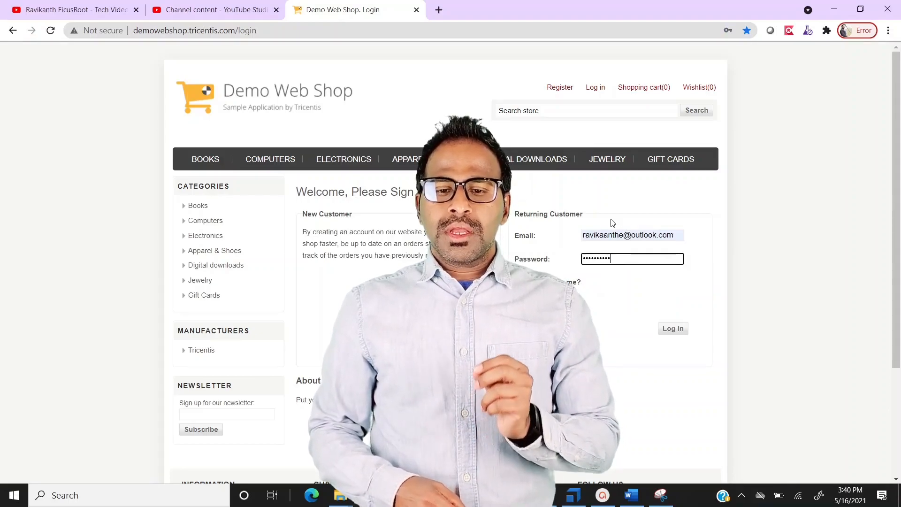
{"action": "left_click", "coordinate": [674, 330]}
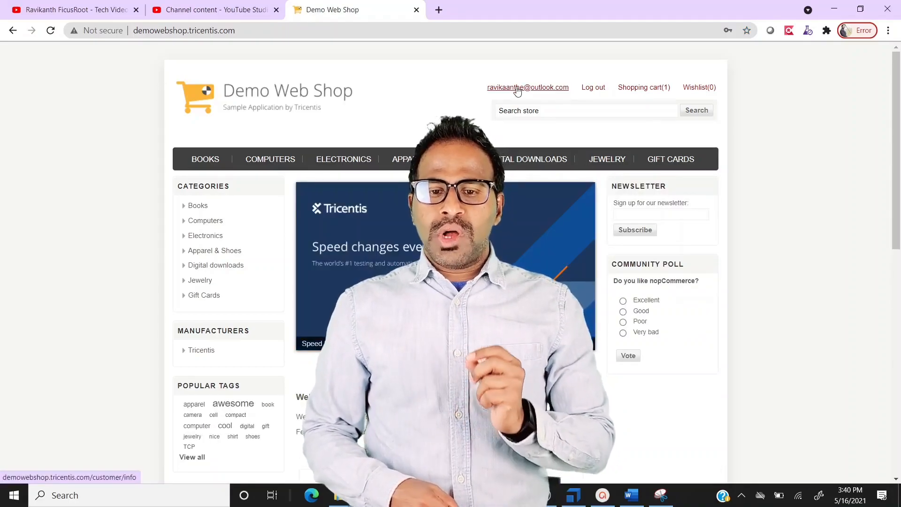
Open the most recent order's details from My account > Orders and request its PDF invoice
{"action": "left_click", "coordinate": [517, 89]}
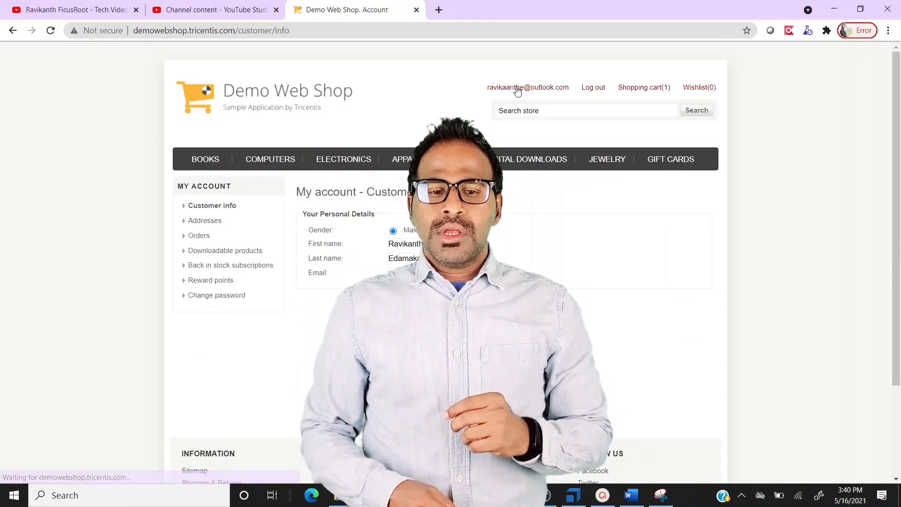
{"action": "left_click", "coordinate": [199, 236]}
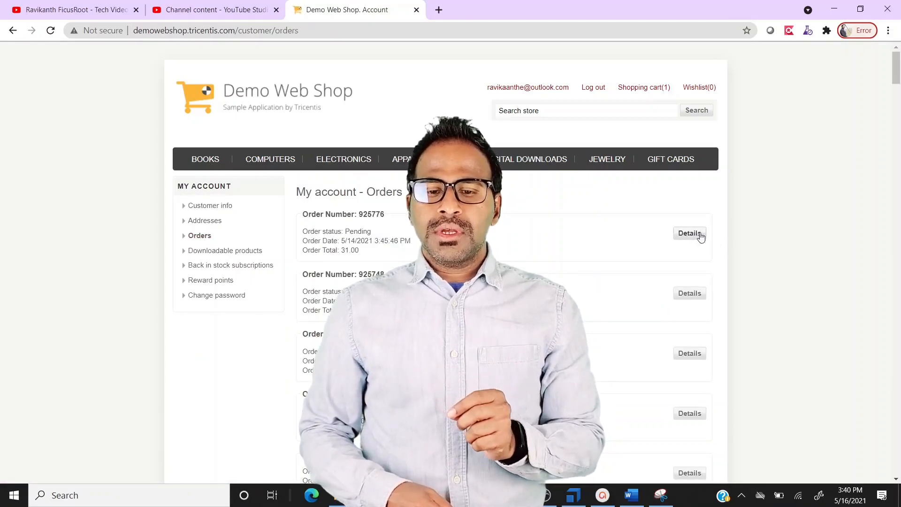
{"action": "left_click", "coordinate": [696, 235]}
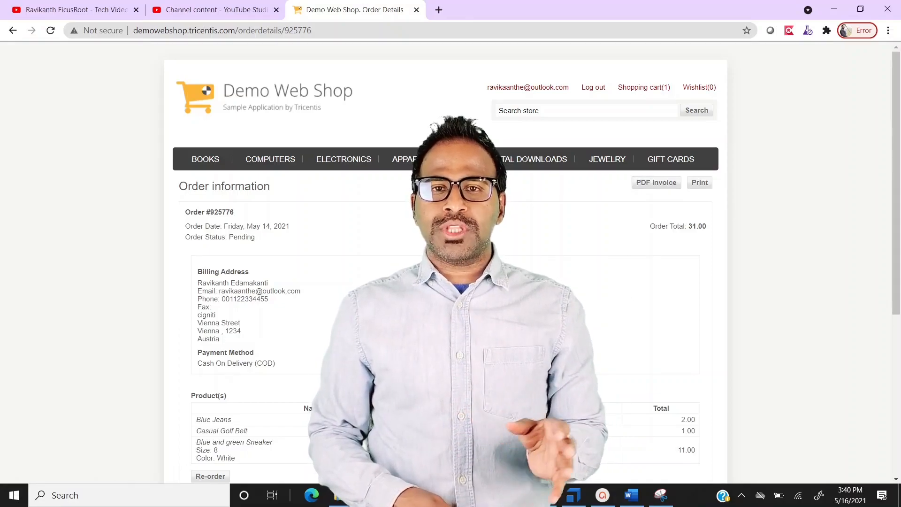
{"action": "left_click", "coordinate": [648, 185]}
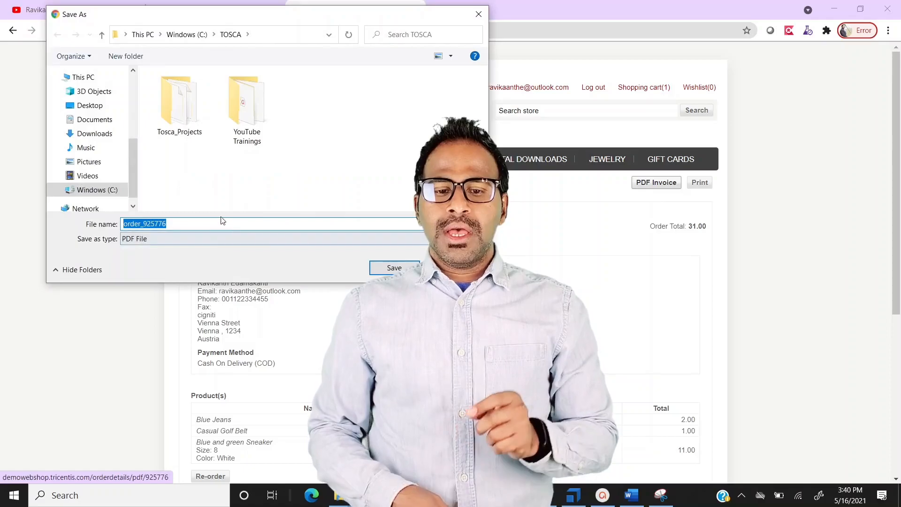
Save the invoice PDF under its default name in C:\TOSCA and bring up the download's options
{"action": "left_click", "coordinate": [392, 268]}
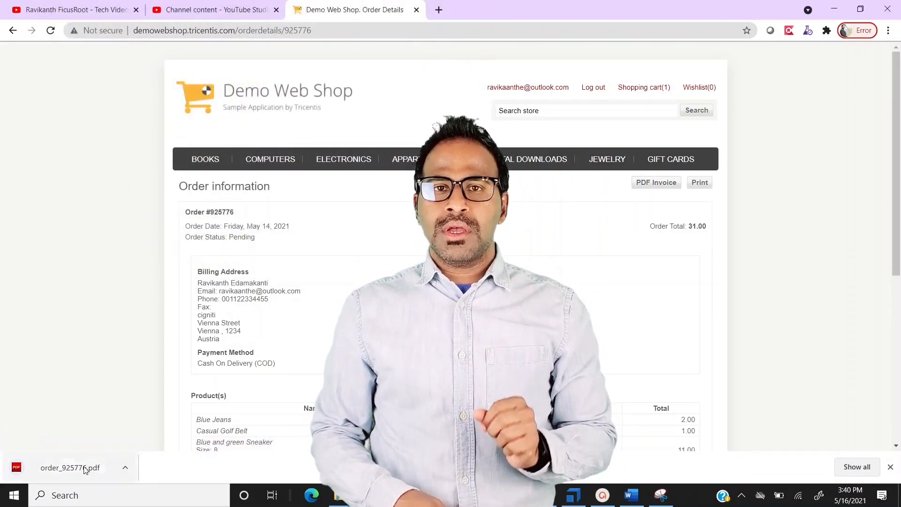
{"action": "right_click", "coordinate": [89, 467]}
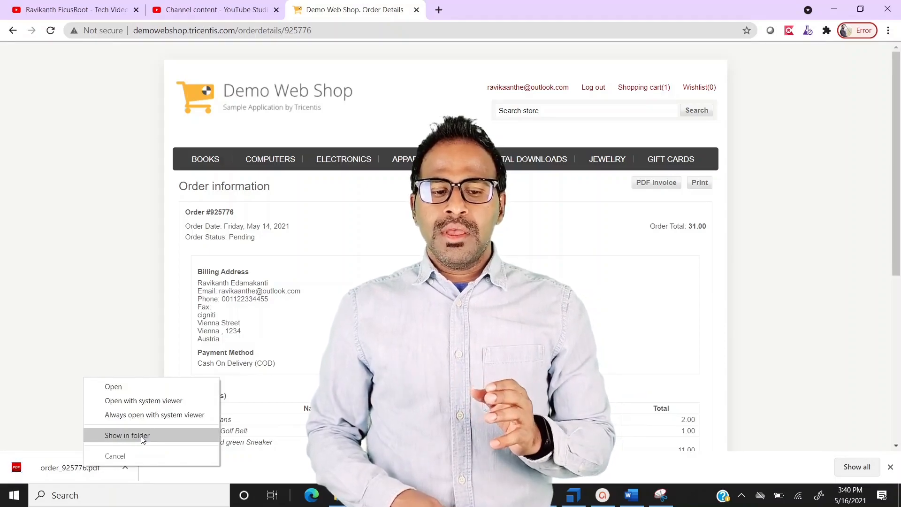
Delete the downloaded invoice PDF from the TOSCA folder in File Explorer, then switch to OBS
{"action": "left_click", "coordinate": [141, 435]}
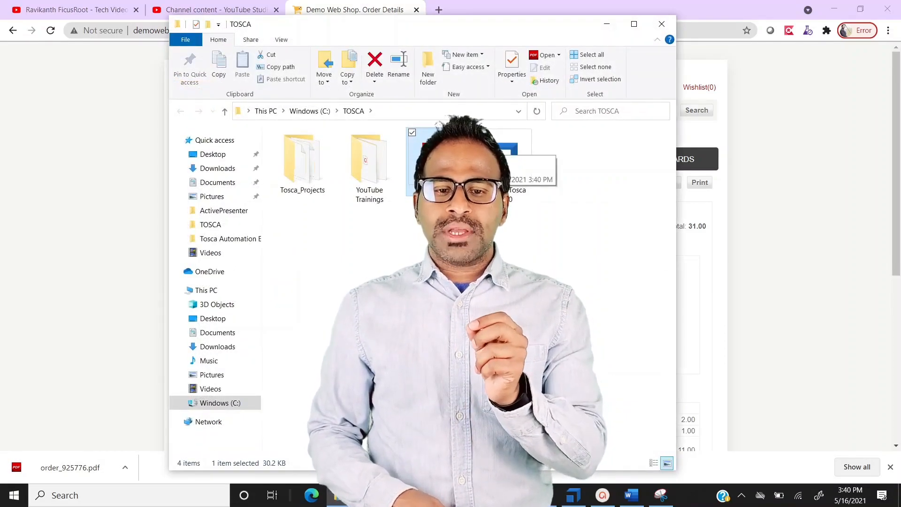
{"action": "key", "text": "Delete"}
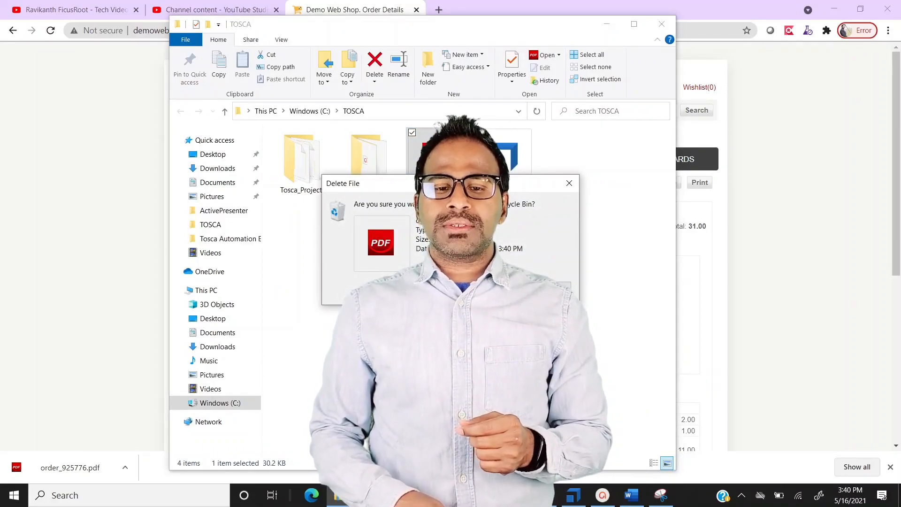
{"action": "key", "text": "Return"}
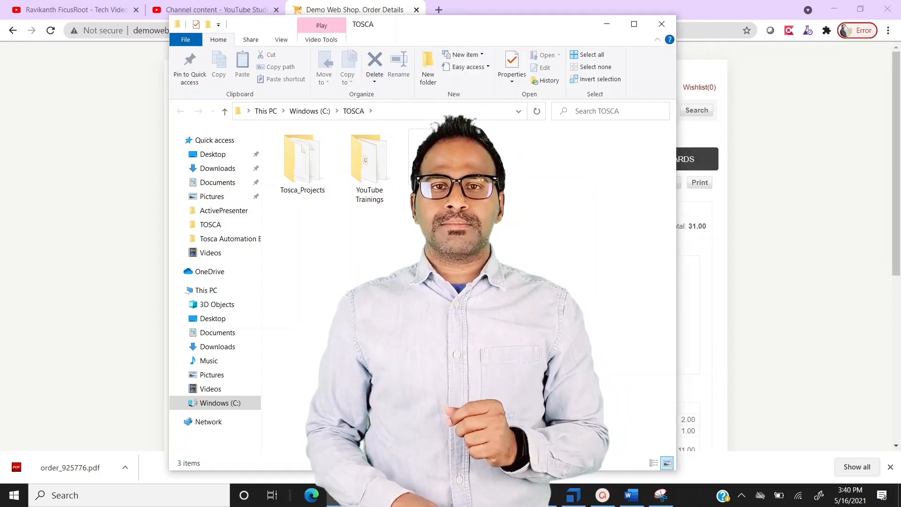
{"action": "left_click", "coordinate": [544, 495]}
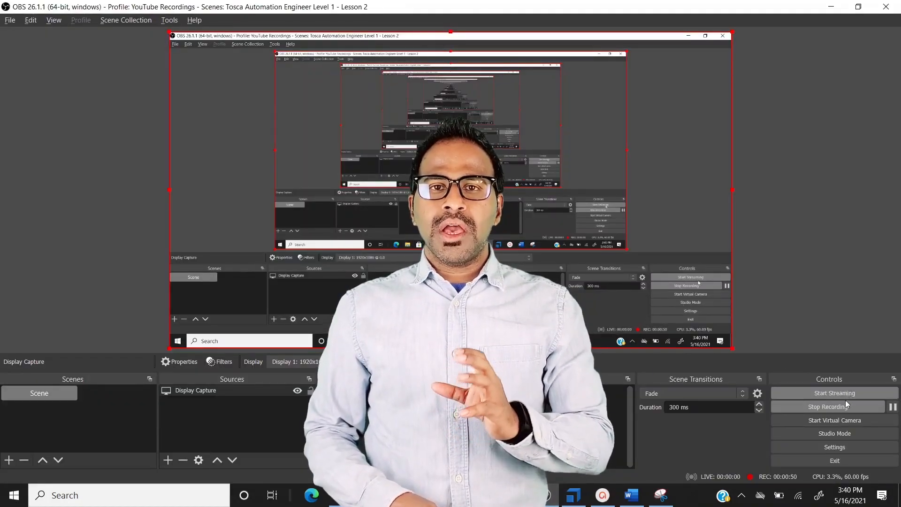
Stop the recording from the OBS Controls panel
{"action": "left_click", "coordinate": [847, 402]}
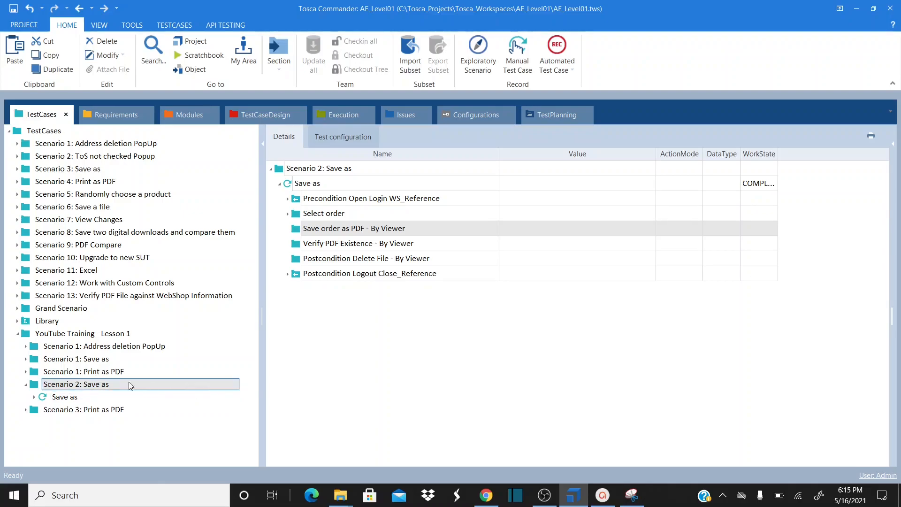
{"action": "left_click", "coordinate": [35, 388]}
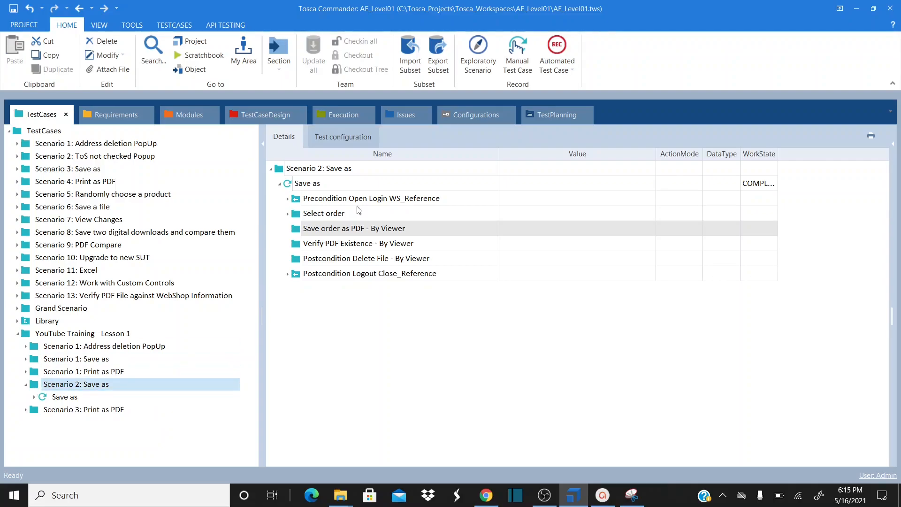
{"action": "left_click", "coordinate": [292, 184]}
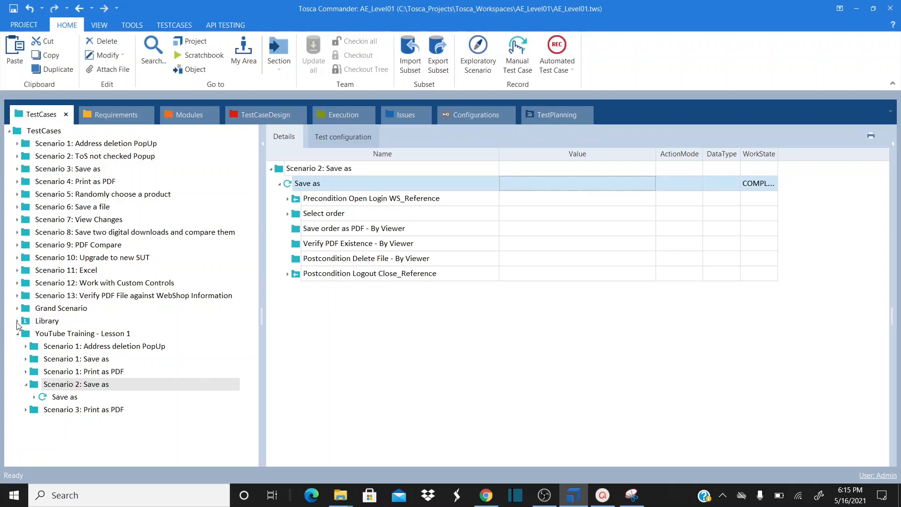
{"action": "left_click", "coordinate": [17, 321]}
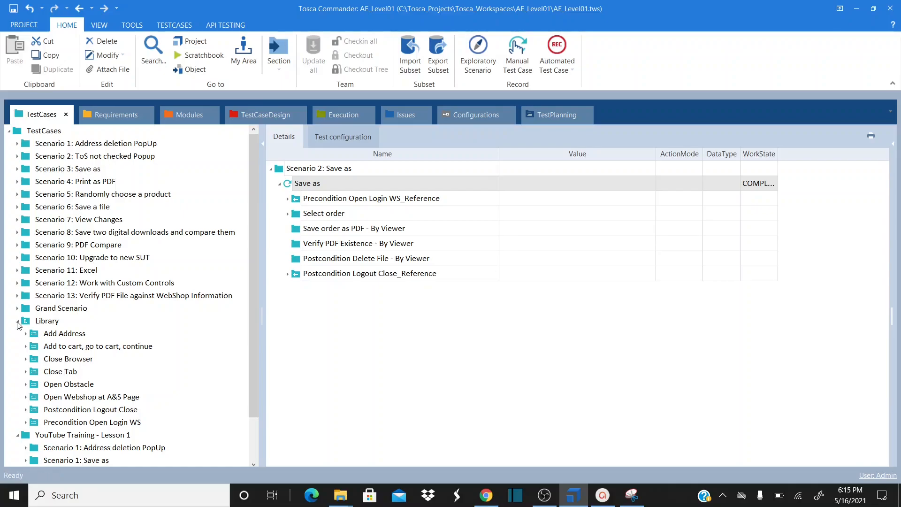
{"action": "left_click", "coordinate": [18, 322]}
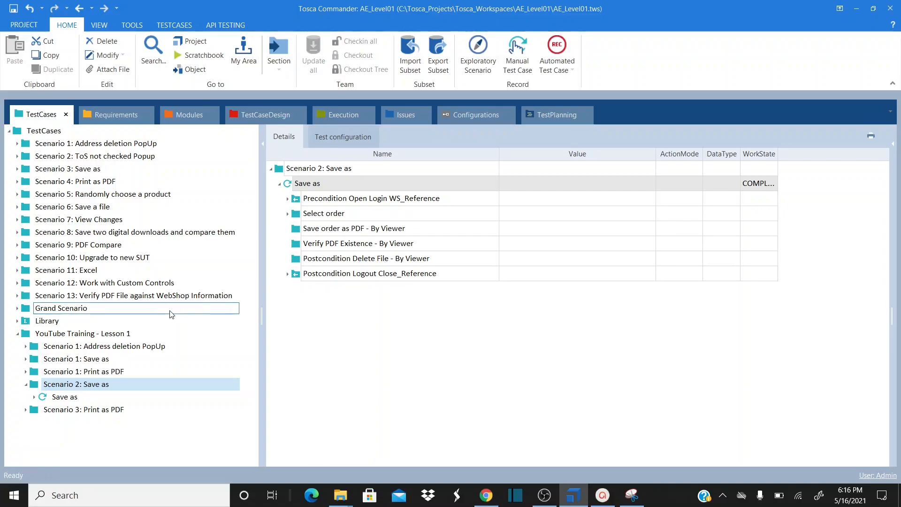
{"action": "left_click", "coordinate": [18, 322]}
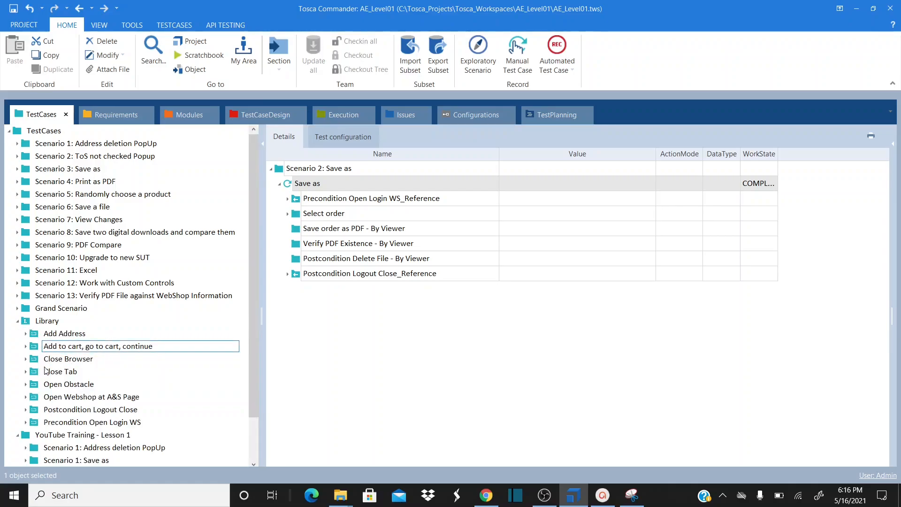
{"action": "left_click", "coordinate": [18, 321]}
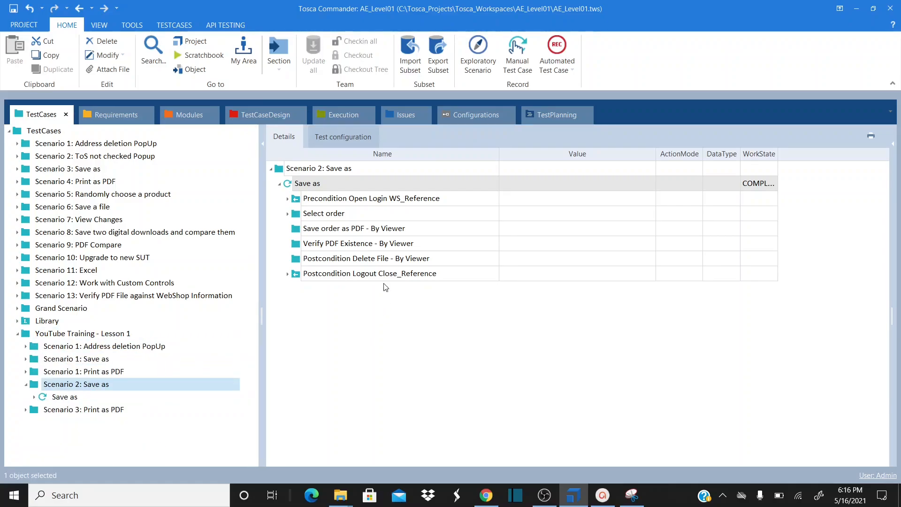
{"action": "left_click", "coordinate": [300, 217]}
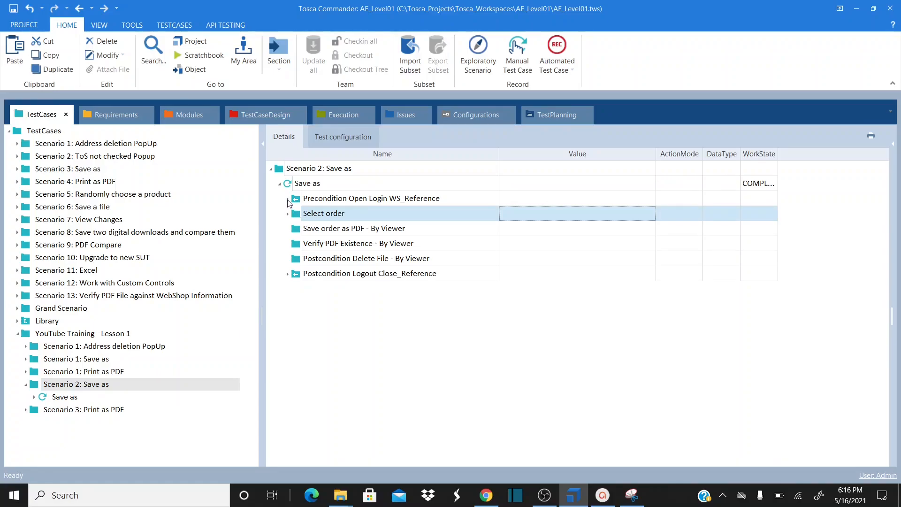
{"action": "left_click", "coordinate": [289, 200]}
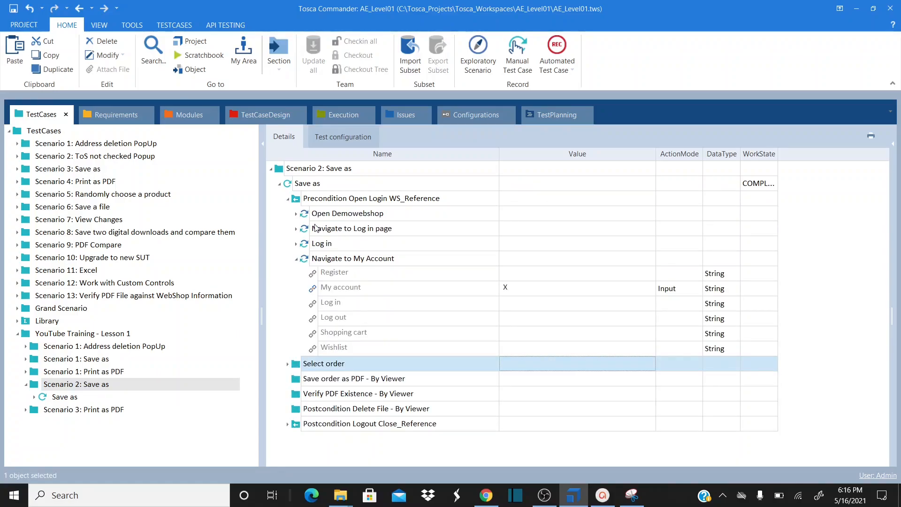
{"action": "left_click", "coordinate": [297, 215]}
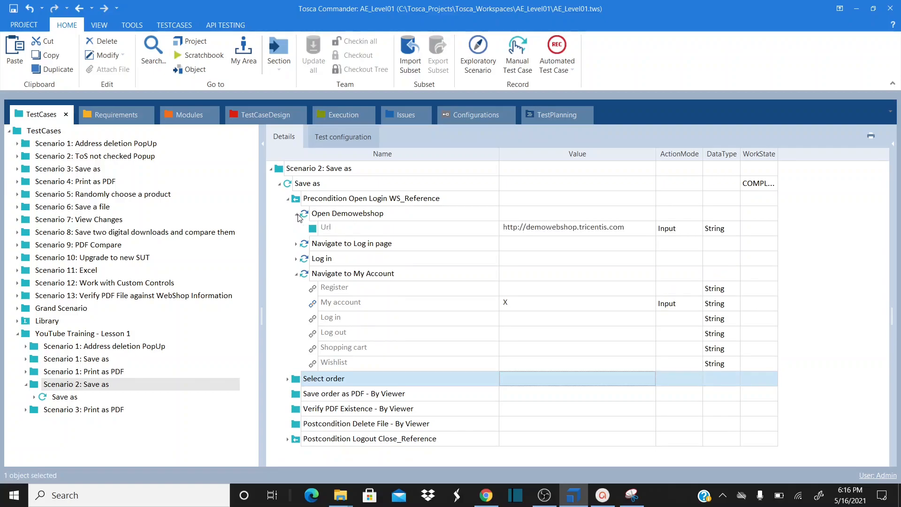
{"action": "left_click", "coordinate": [296, 244]}
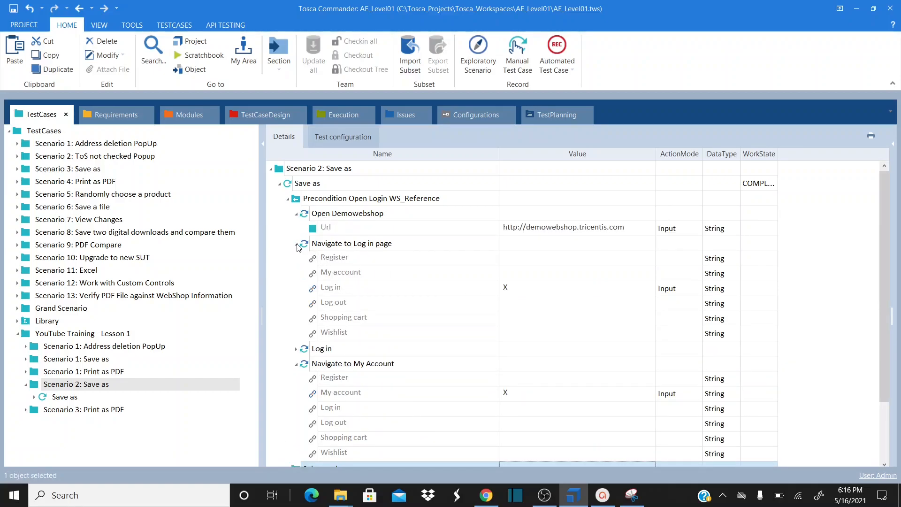
{"action": "left_click", "coordinate": [296, 244]}
{"action": "left_click", "coordinate": [296, 260]}
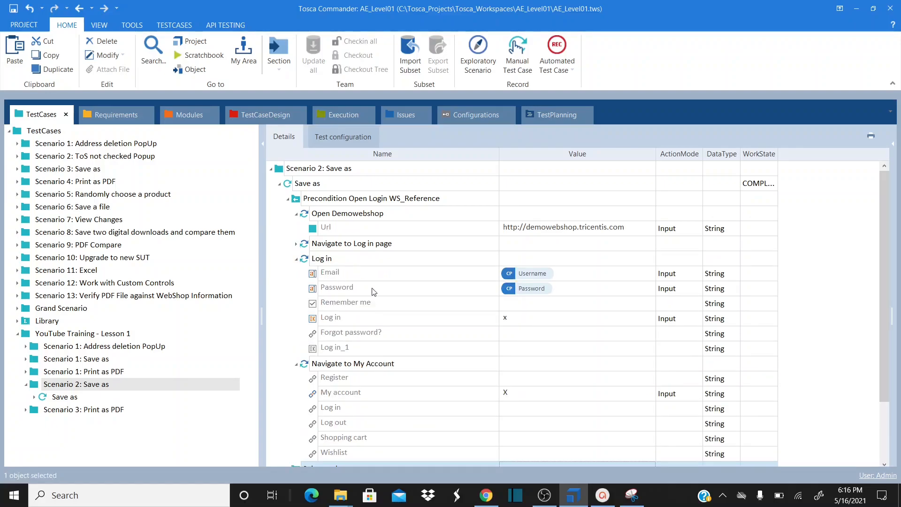
{"action": "left_click", "coordinate": [297, 259]}
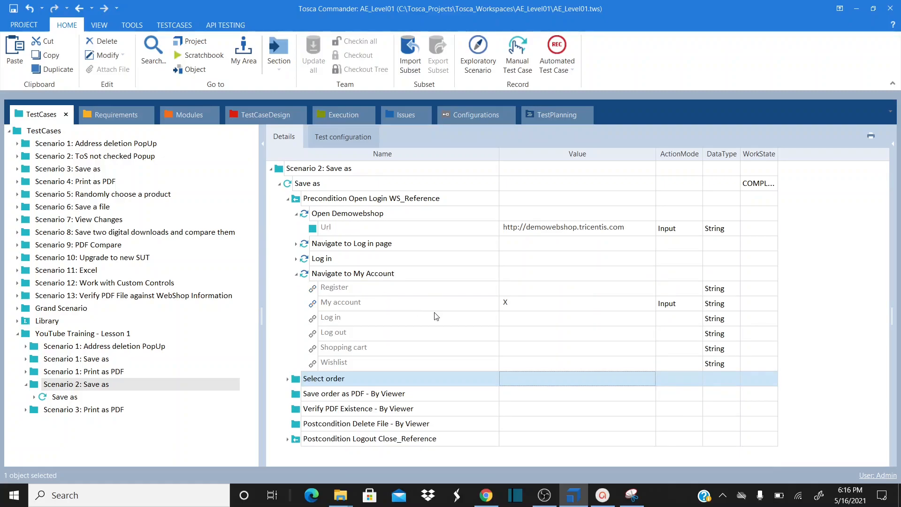
{"action": "left_click", "coordinate": [487, 495]}
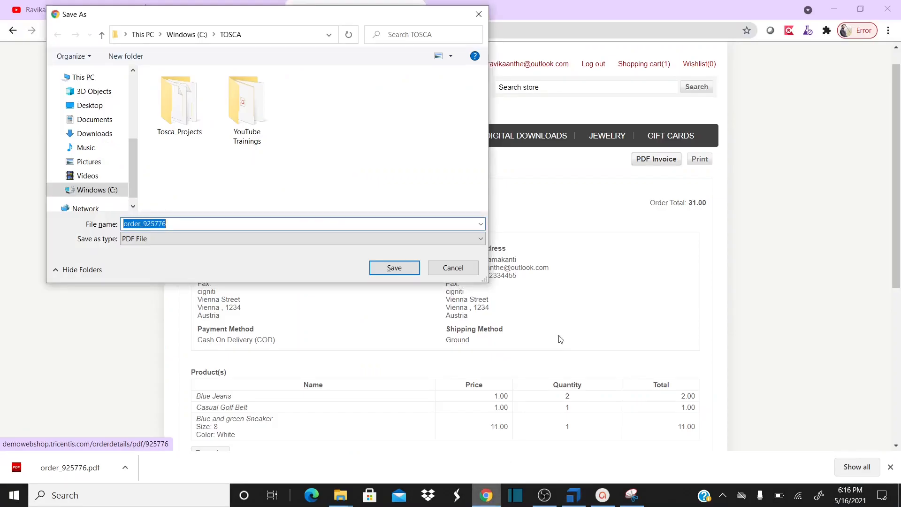
{"action": "left_click", "coordinate": [516, 68]}
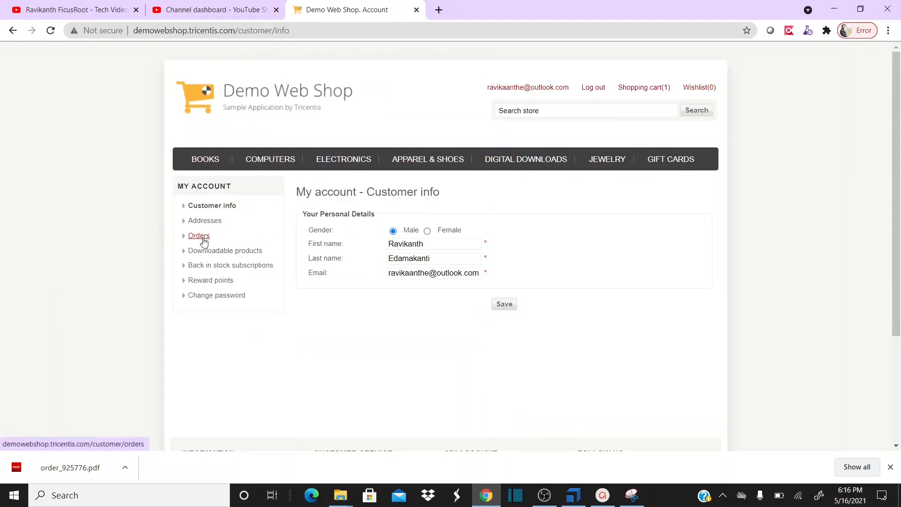
{"action": "key", "text": "alt+Tab"}
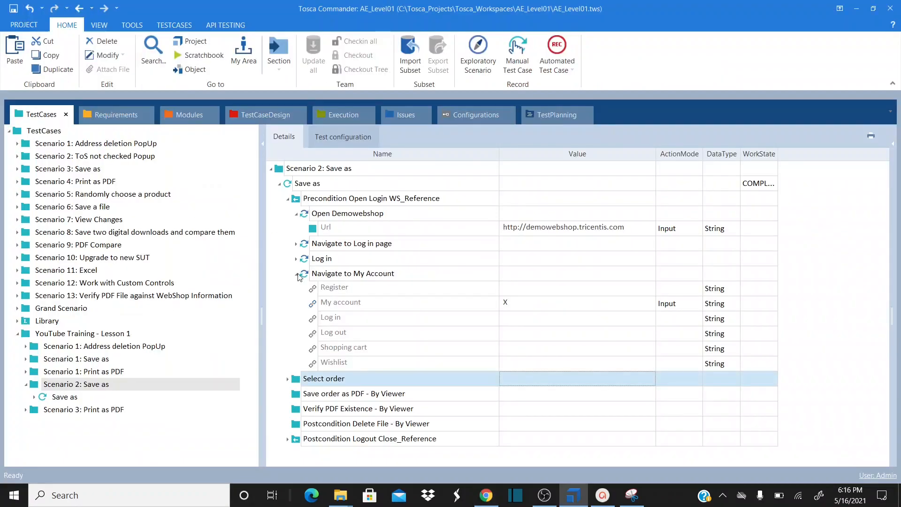
{"action": "left_click", "coordinate": [288, 200]}
Expand the Select order and Navigate to orders steps and open the shop's Orders list
{"action": "left_click", "coordinate": [288, 214]}
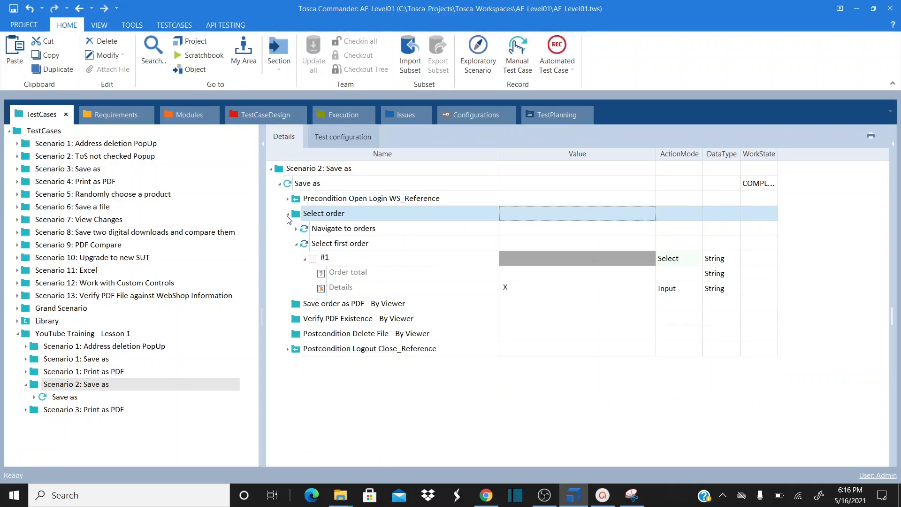
{"action": "left_click", "coordinate": [297, 230]}
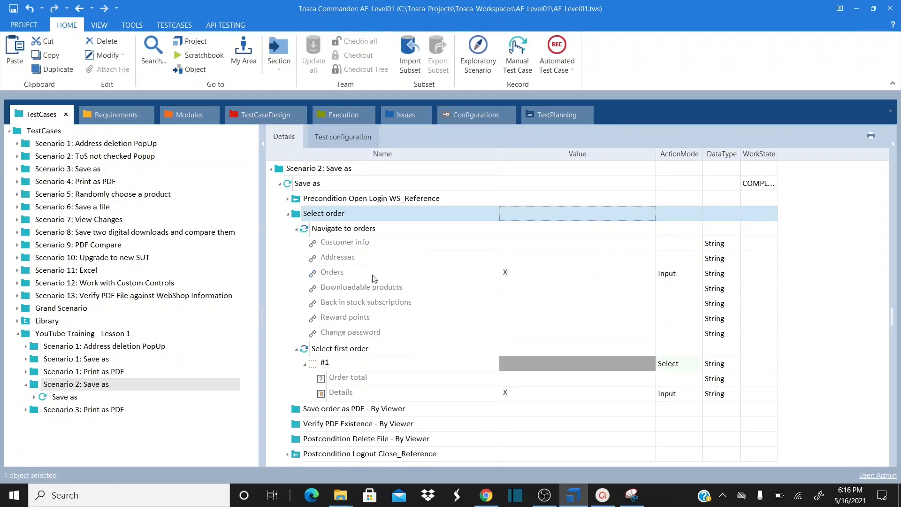
{"action": "key", "text": "alt+Tab"}
{"action": "left_click", "coordinate": [204, 236]}
{"action": "key", "text": "alt+Tab"}
{"action": "key", "text": "alt+Tab"}
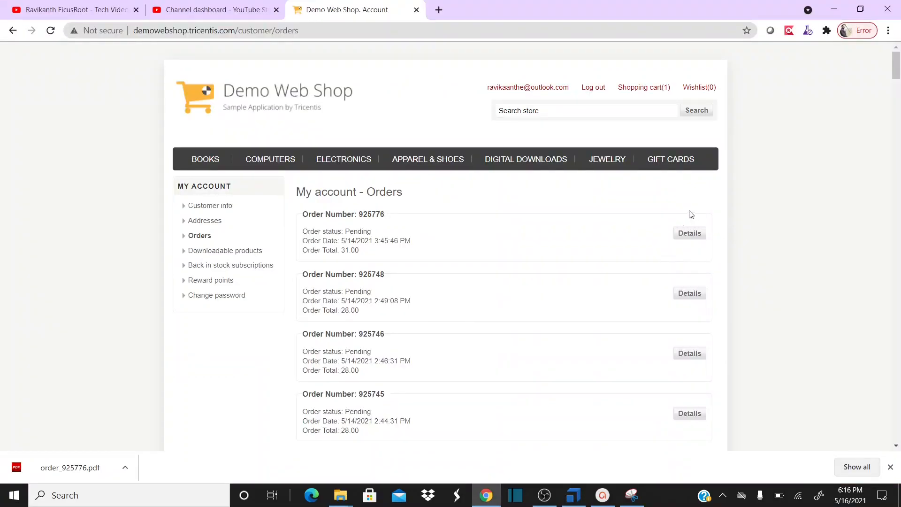
Select the Details step under Select first order and open the first order's details page
{"action": "key", "text": "alt+Tab"}
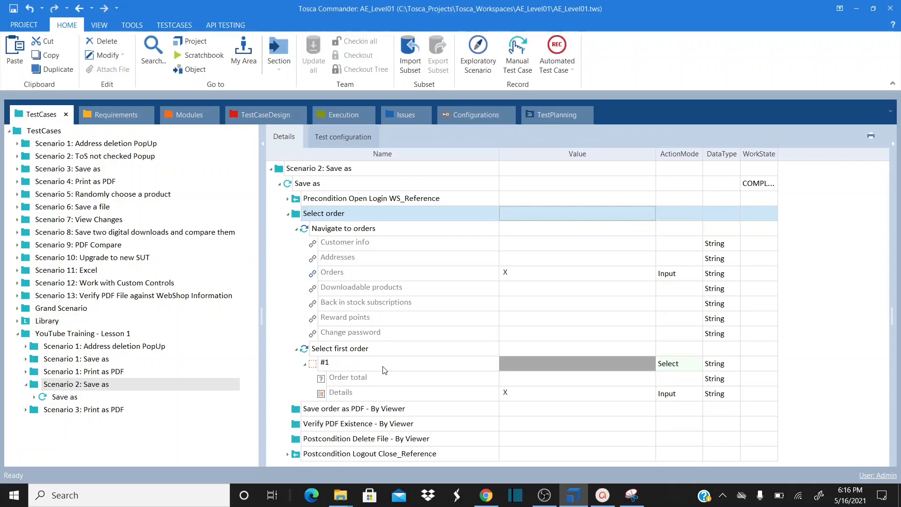
{"action": "left_click", "coordinate": [520, 395]}
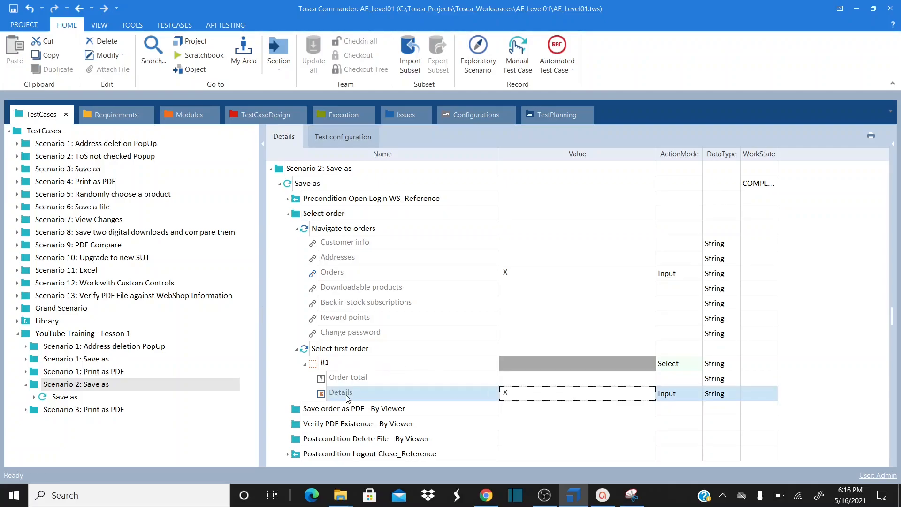
{"action": "key", "text": "alt+Tab"}
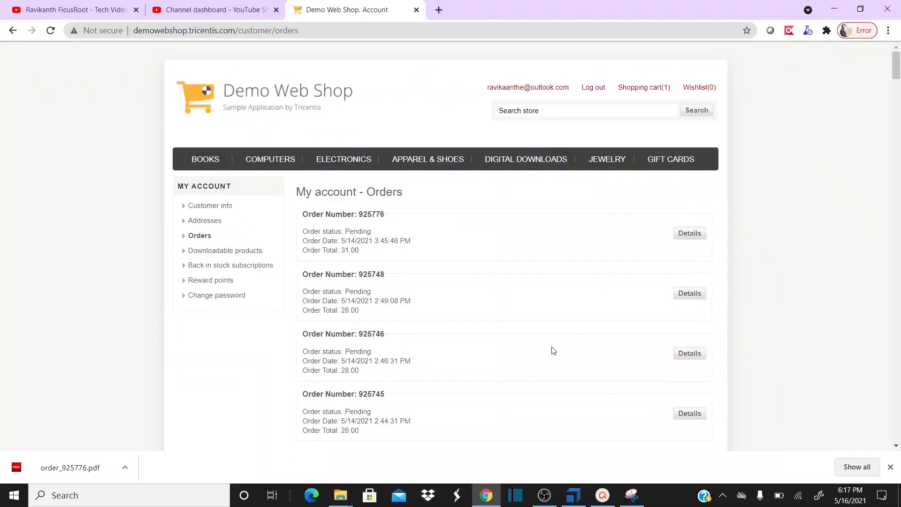
{"action": "key", "text": "alt+Tab"}
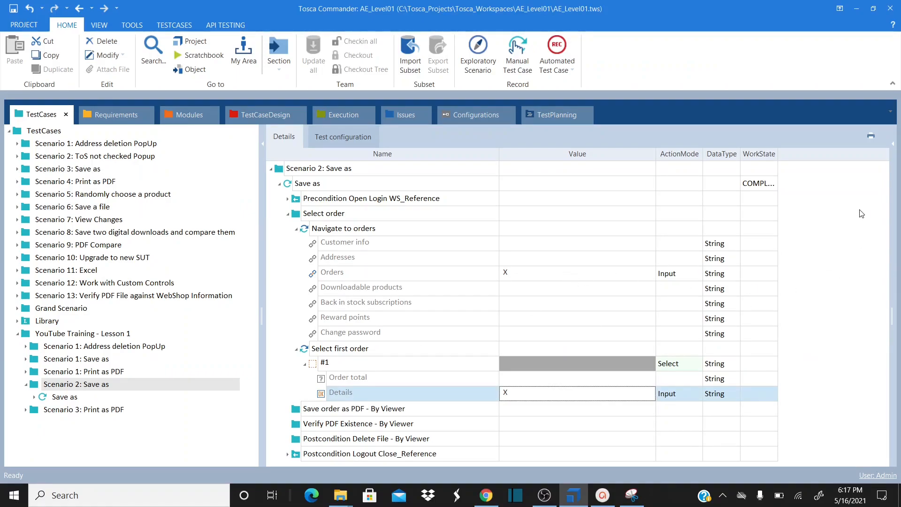
{"action": "key", "text": "alt+Tab"}
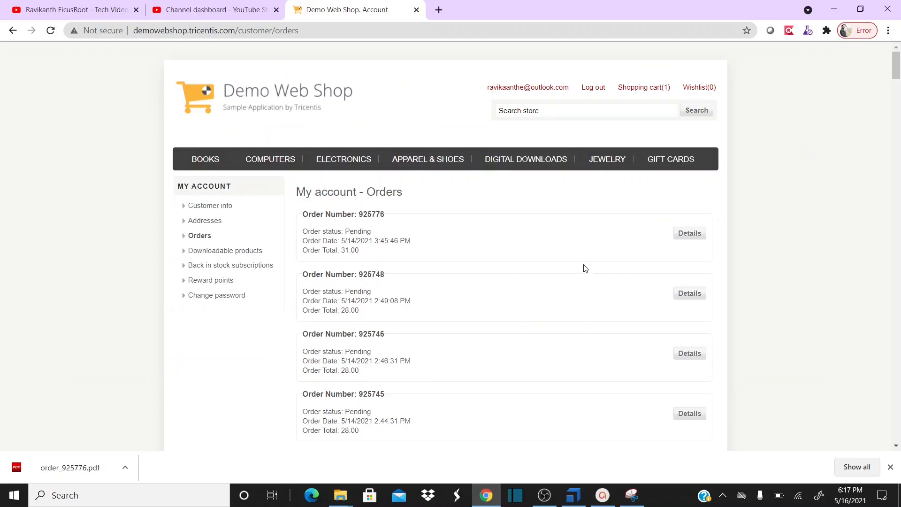
{"action": "left_click", "coordinate": [686, 238]}
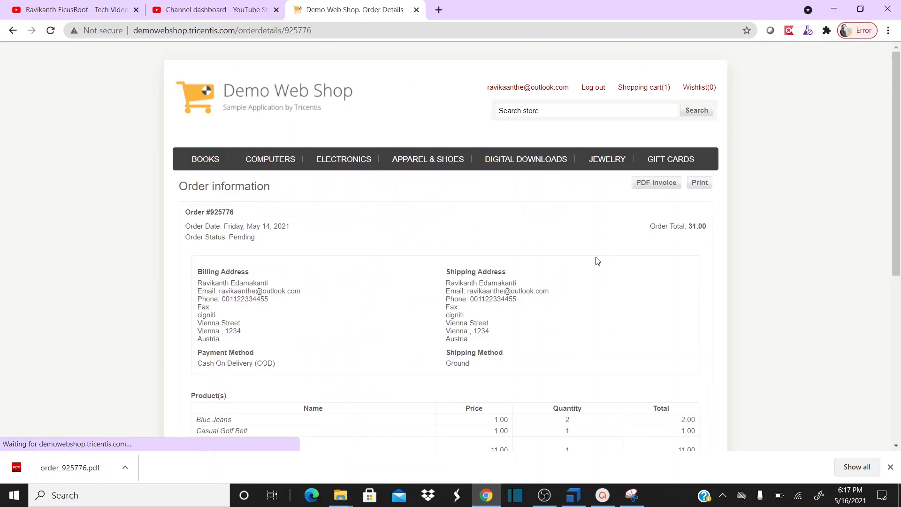
Request the PDF invoice, cancel the first Save As dialog, and request it again
{"action": "left_click", "coordinate": [647, 184]}
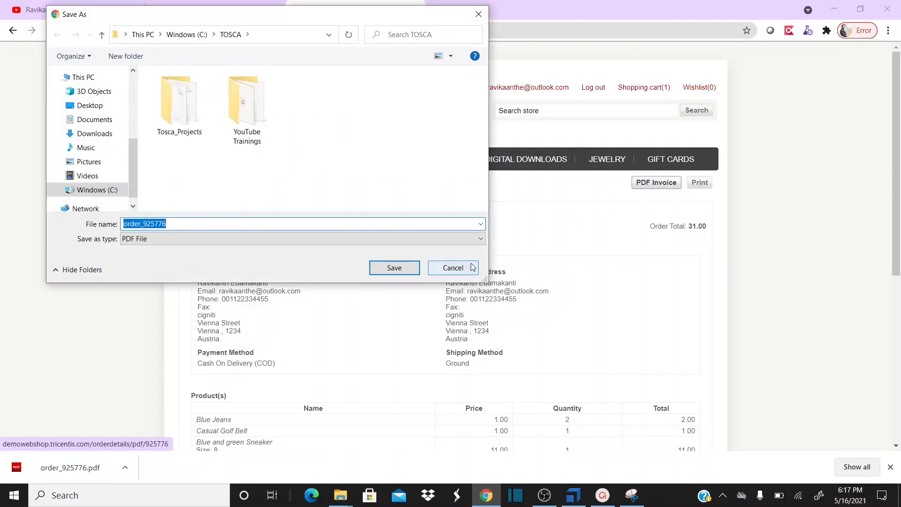
{"action": "left_click", "coordinate": [453, 267]}
{"action": "scroll", "coordinate": [881, 270], "scroll_direction": "down", "scroll_amount": 4}
{"action": "scroll", "coordinate": [881, 270], "scroll_direction": "up", "scroll_amount": 4}
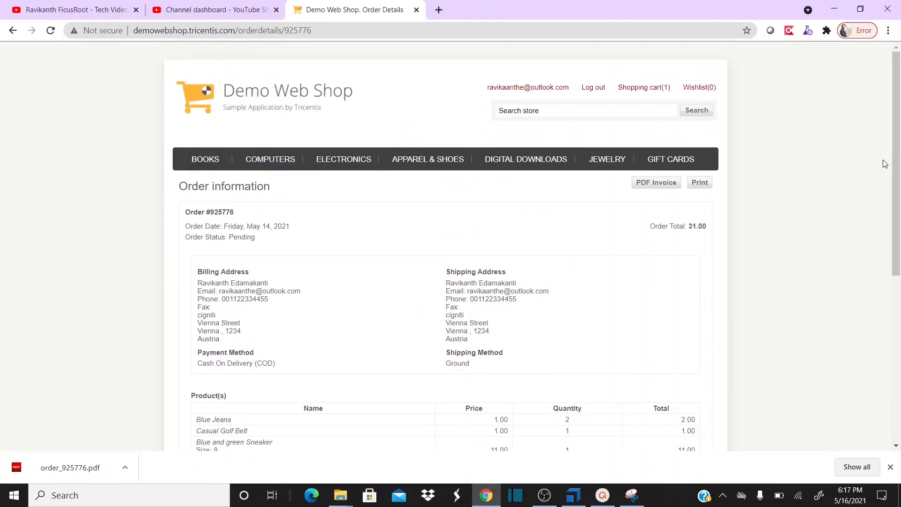
{"action": "left_click", "coordinate": [661, 185]}
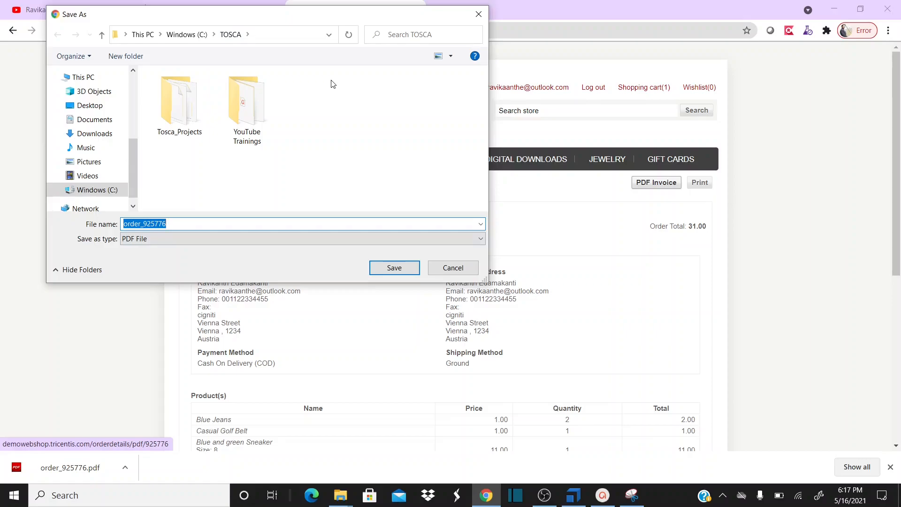
Reposition the Save As dialog and select the suggested invoice file name
{"action": "left_click", "coordinate": [173, 223]}
{"action": "left_click_drag", "start_coordinate": [177, 224], "coordinate": [130, 224]}
{"action": "left_click_drag", "start_coordinate": [376, 15], "coordinate": [740, 100]}
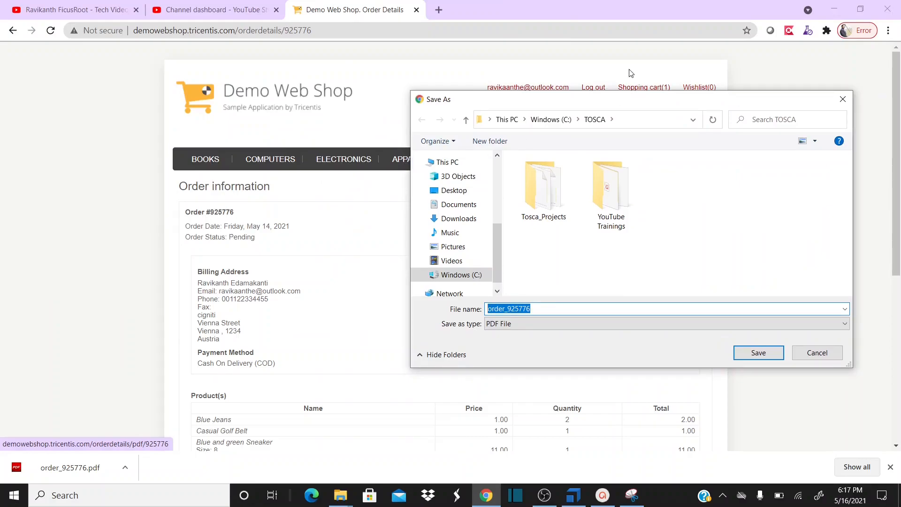
{"action": "left_click_drag", "start_coordinate": [582, 102], "coordinate": [249, 106]}
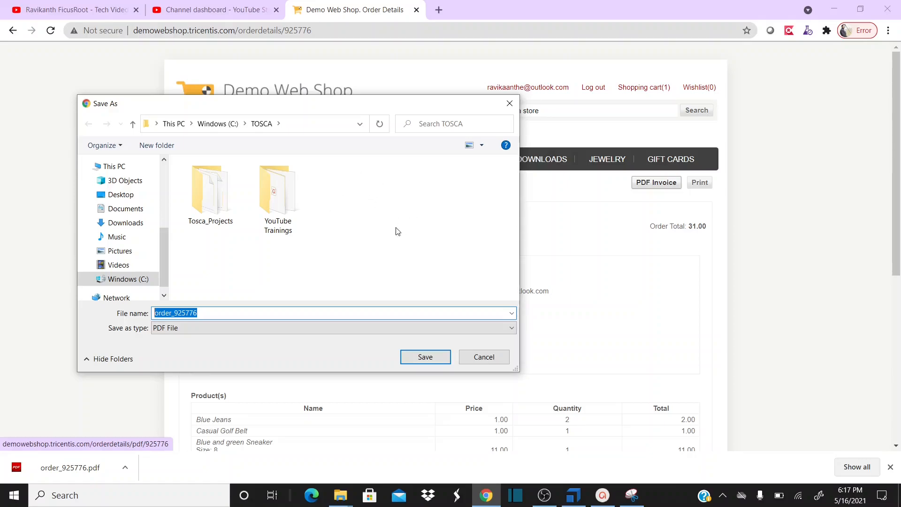
{"action": "left_click", "coordinate": [226, 313]}
{"action": "left_click_drag", "start_coordinate": [205, 314], "coordinate": [152, 313]}
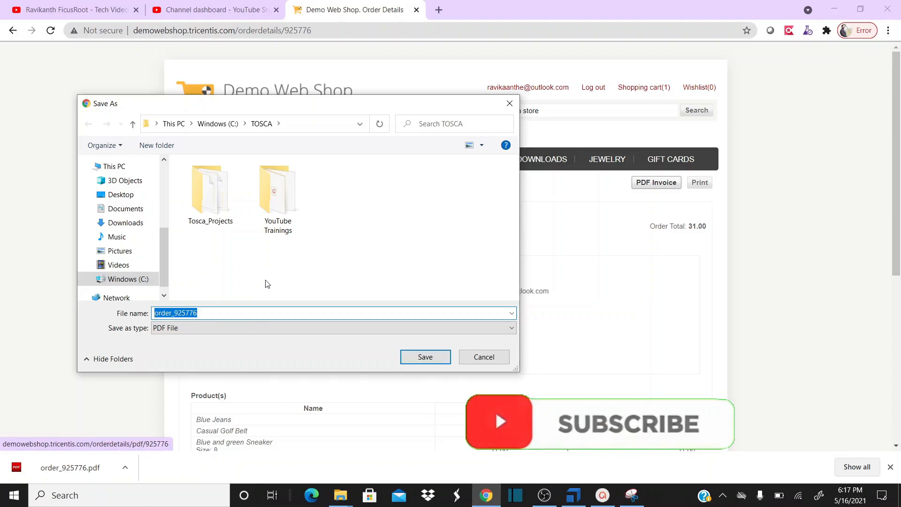
{"action": "left_click", "coordinate": [224, 312]}
{"action": "left_click_drag", "start_coordinate": [225, 312], "coordinate": [151, 320]}
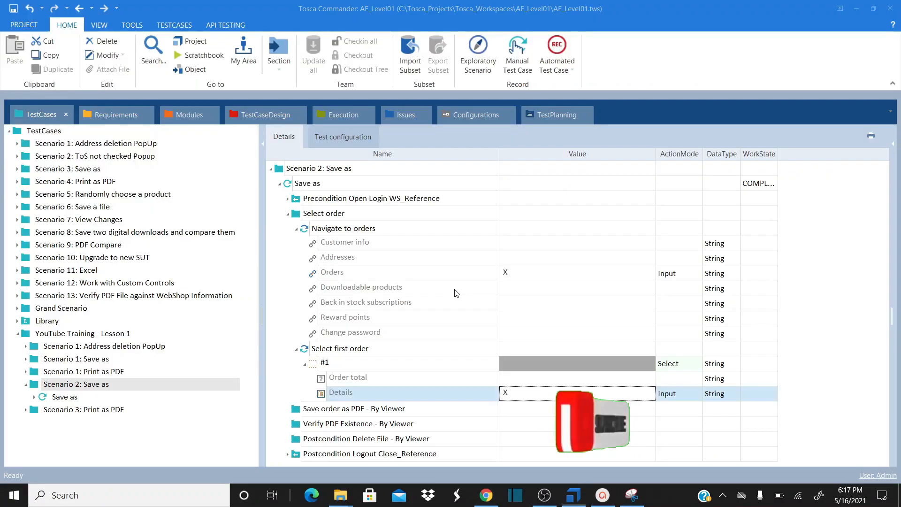
Create a new folder named 'Windows Save' under Modules
{"action": "left_click", "coordinate": [179, 121]}
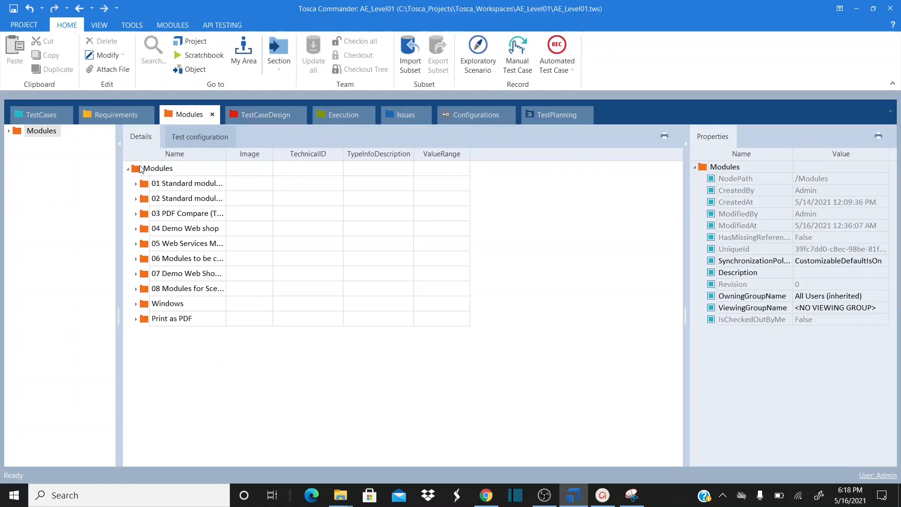
{"action": "left_click", "coordinate": [154, 167]}
{"action": "right_click", "coordinate": [154, 167]}
{"action": "left_click", "coordinate": [148, 155]}
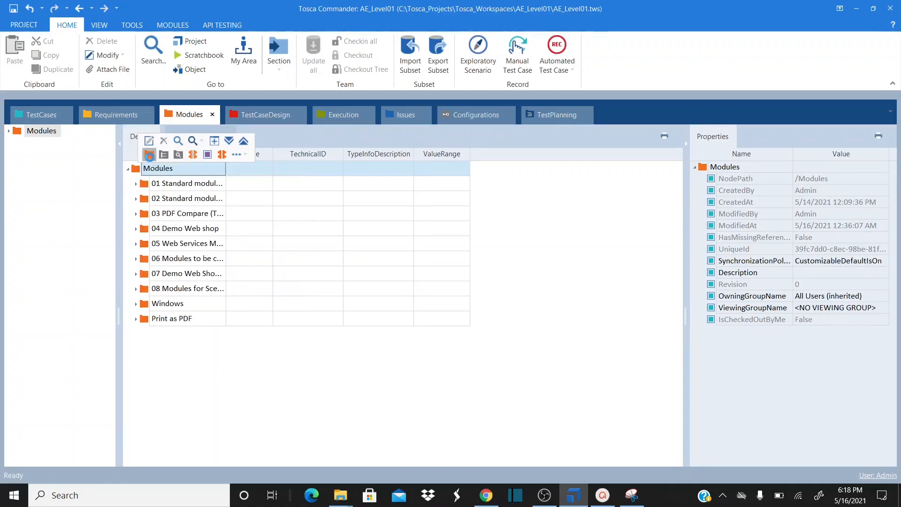
{"action": "type", "text": "Windows Save"}
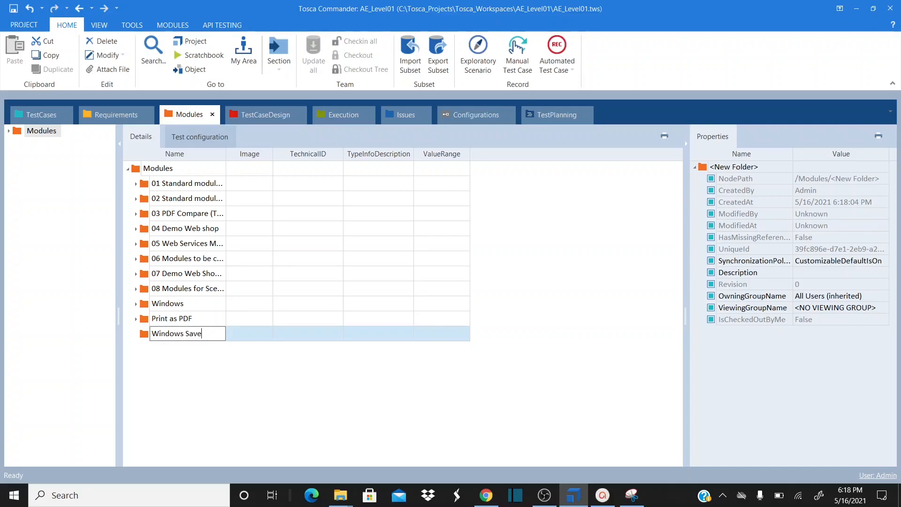
{"action": "key", "text": "Return"}
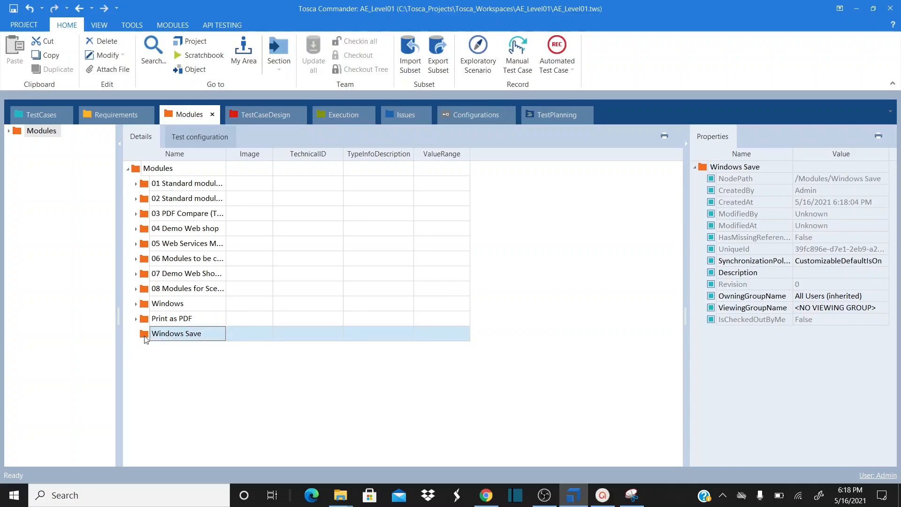
Start a Scan > Application on the Windows Save folder
{"action": "key", "text": "alt+Tab"}
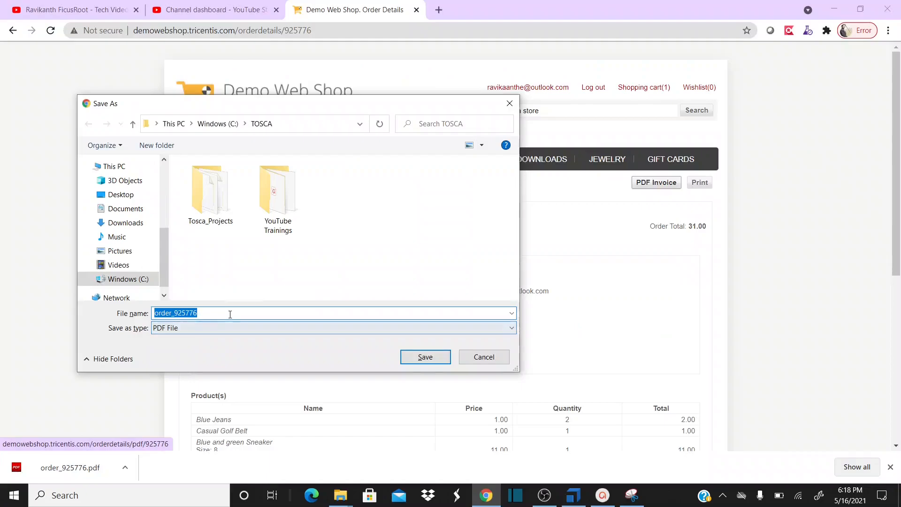
{"action": "key", "text": "alt+Tab"}
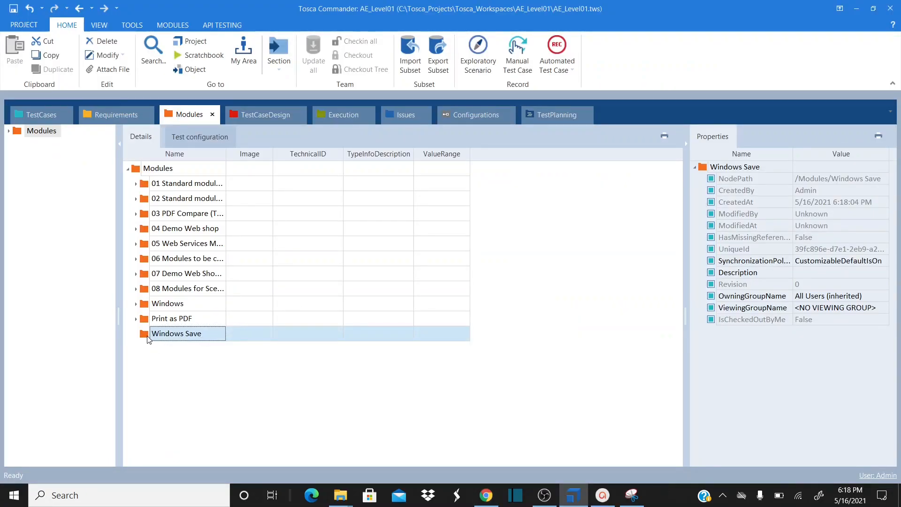
{"action": "right_click", "coordinate": [147, 338]}
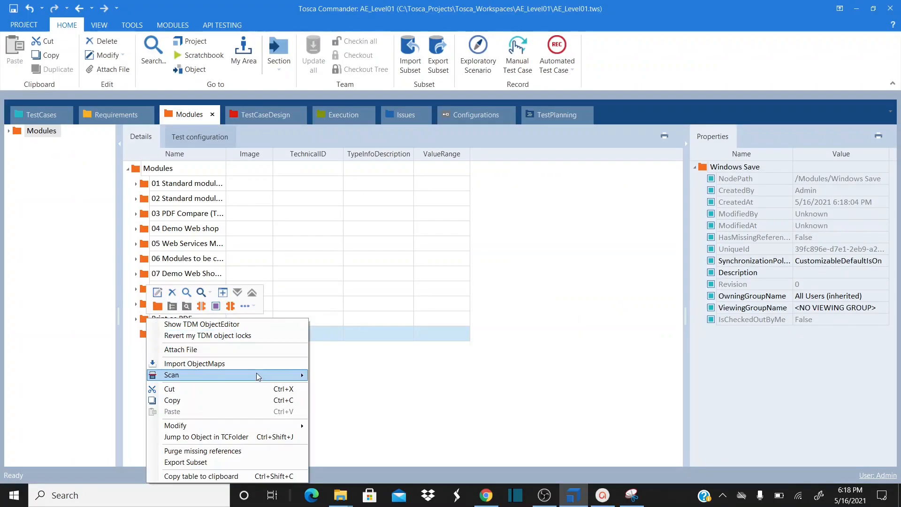
{"action": "mouse_move", "coordinate": [272, 380]}
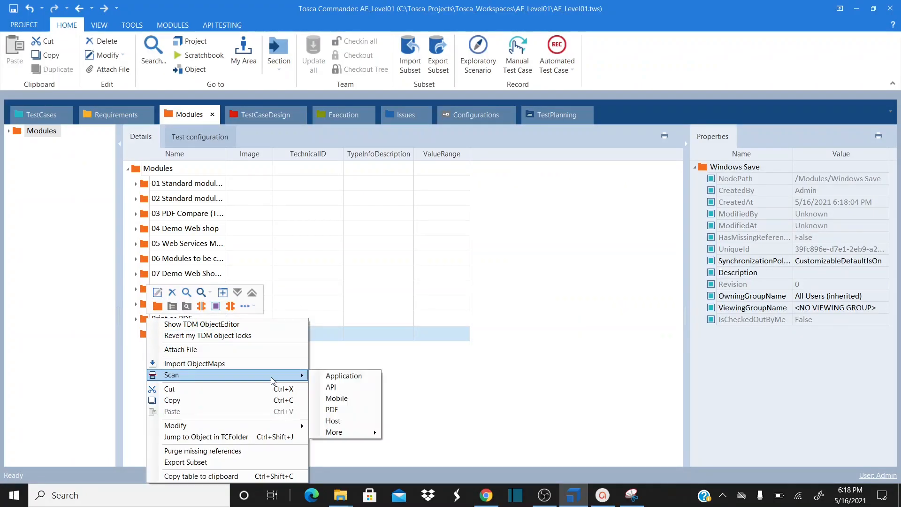
{"action": "left_click", "coordinate": [341, 378]}
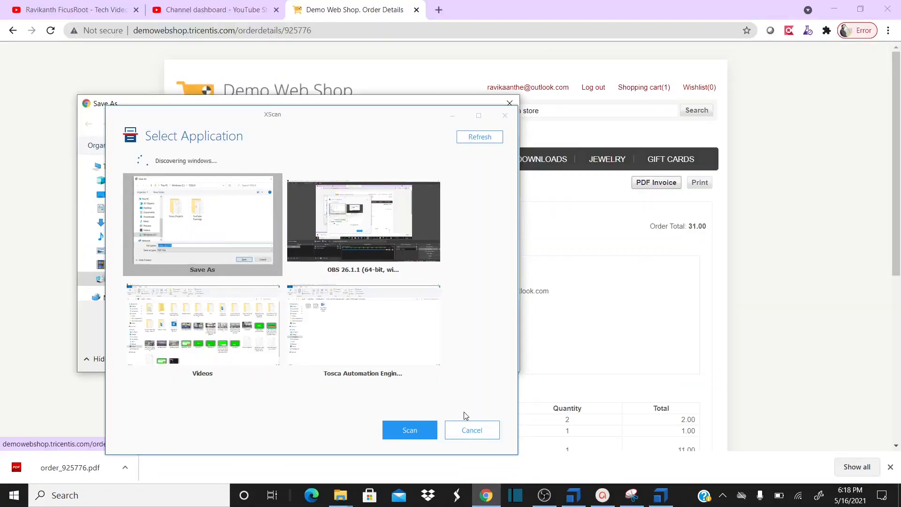
Scan the Save As dialog, include its File name field, save the module, and close XScan
{"action": "left_click", "coordinate": [410, 429]}
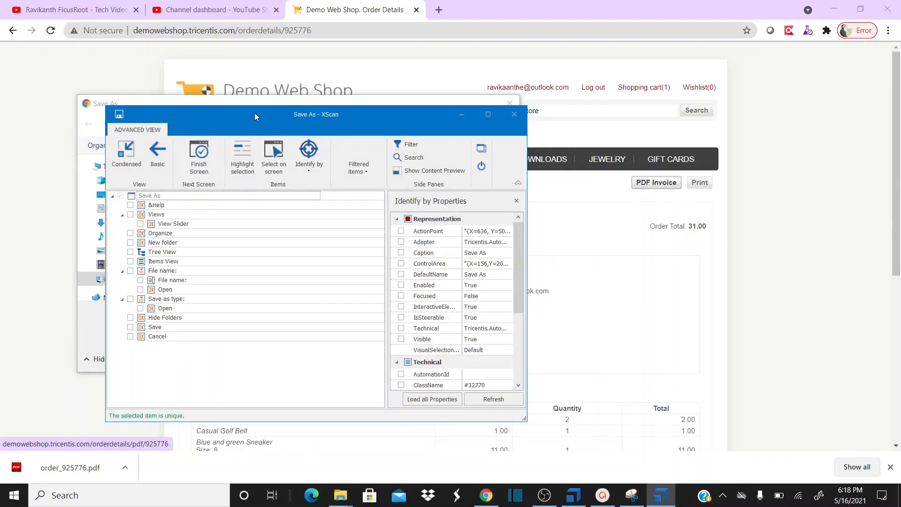
{"action": "left_click_drag", "start_coordinate": [254, 113], "coordinate": [574, 108]}
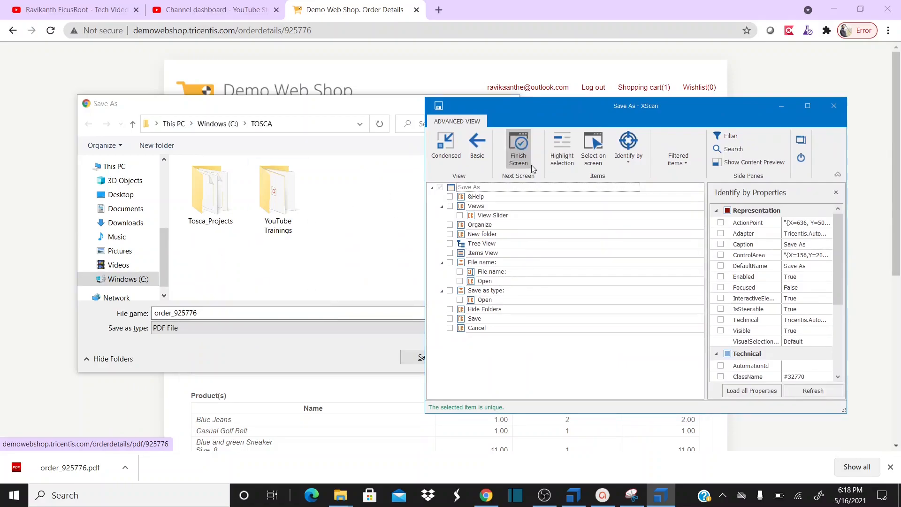
{"action": "left_click", "coordinate": [562, 149]}
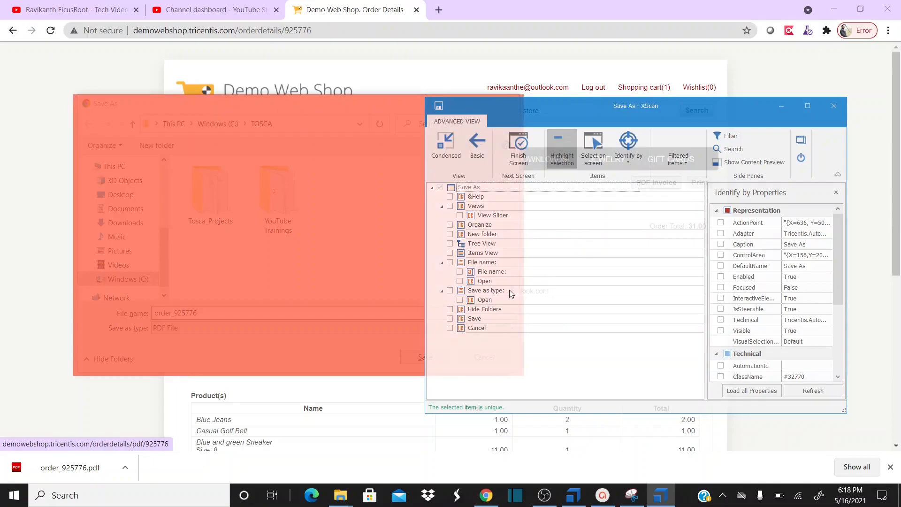
{"action": "left_click", "coordinate": [491, 272]}
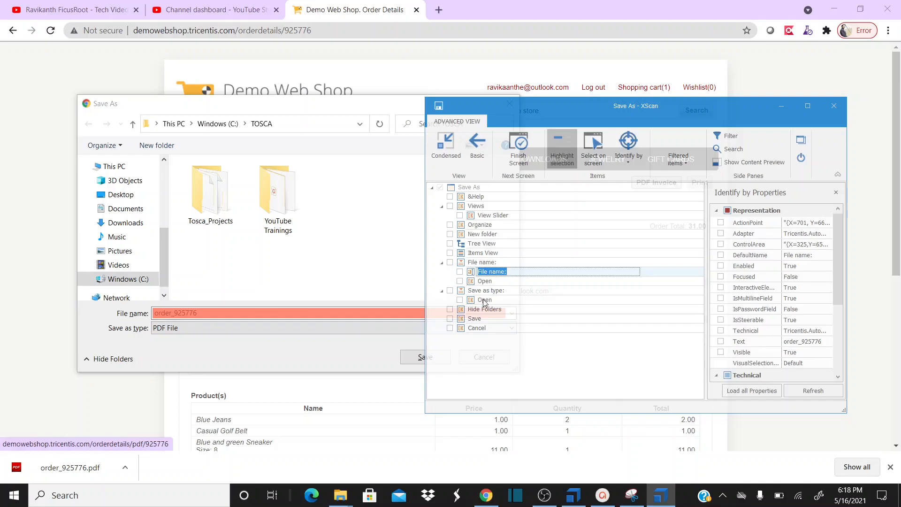
{"action": "left_click", "coordinate": [474, 321]}
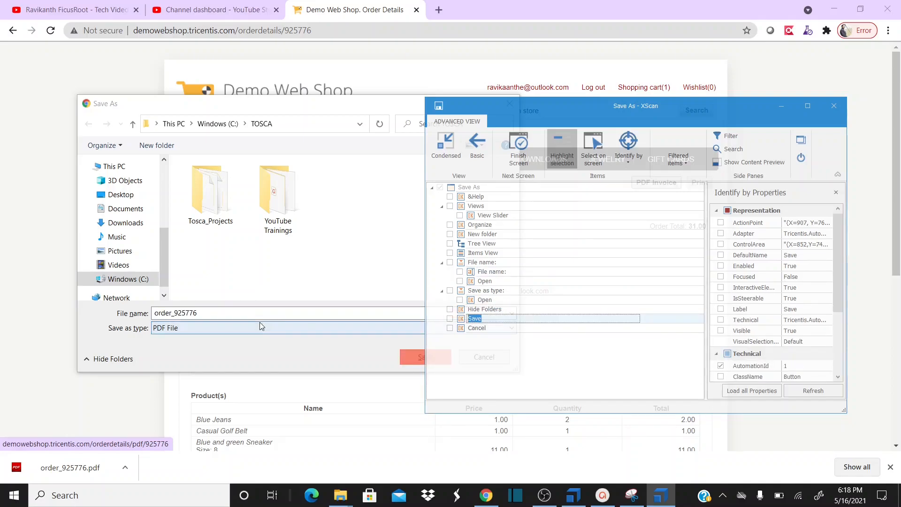
{"action": "left_click", "coordinate": [491, 273]}
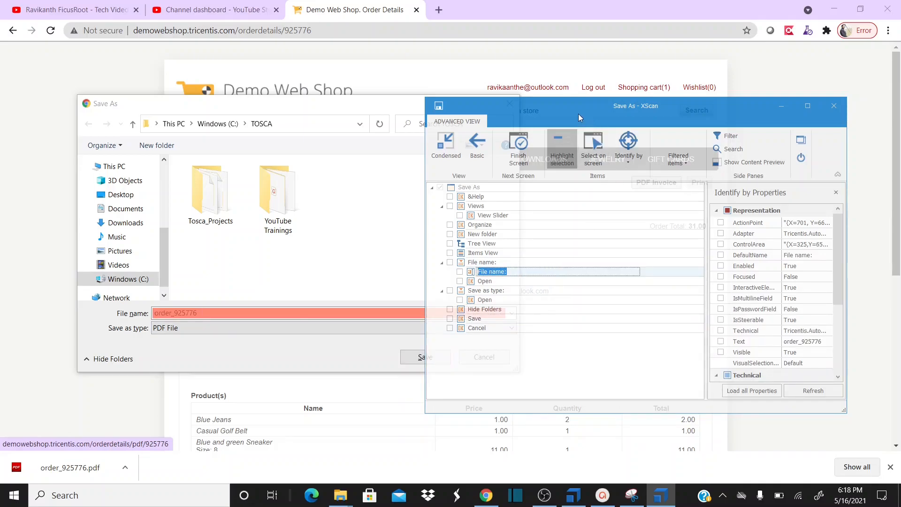
{"action": "left_click", "coordinate": [460, 273]}
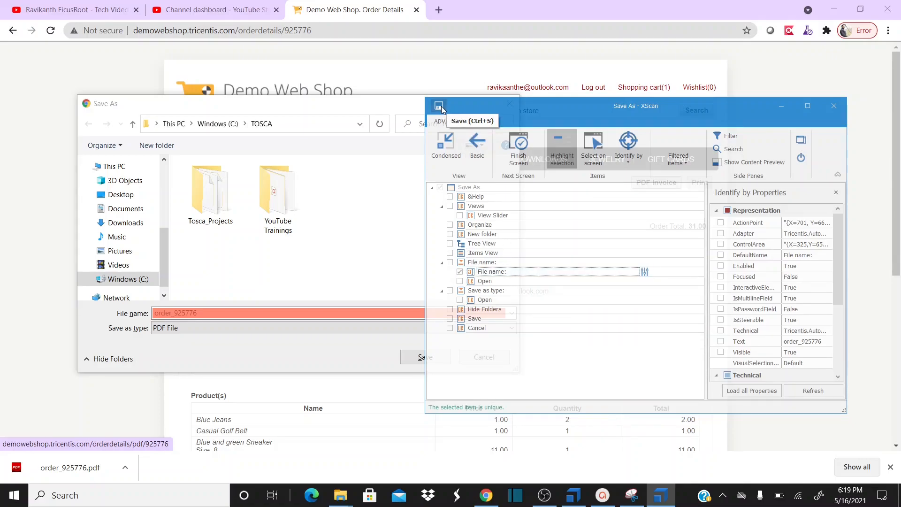
{"action": "left_click", "coordinate": [440, 107]}
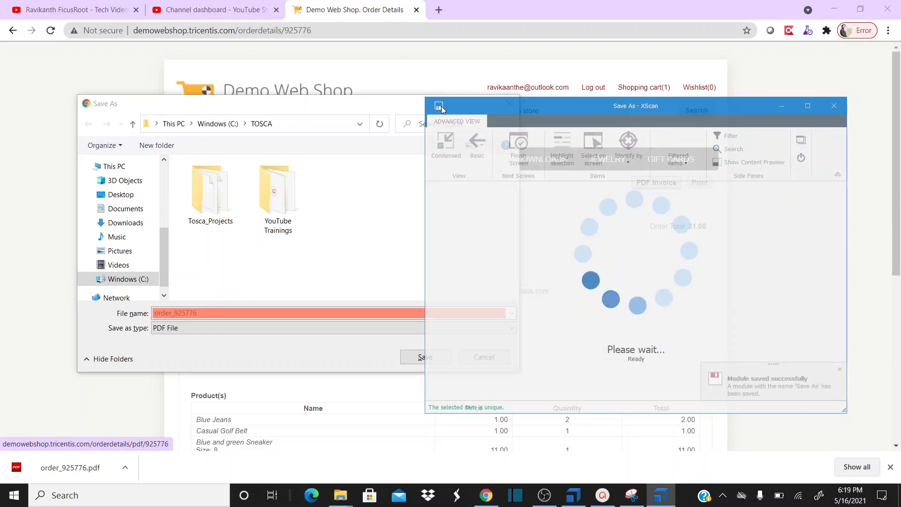
{"action": "left_click", "coordinate": [835, 111]}
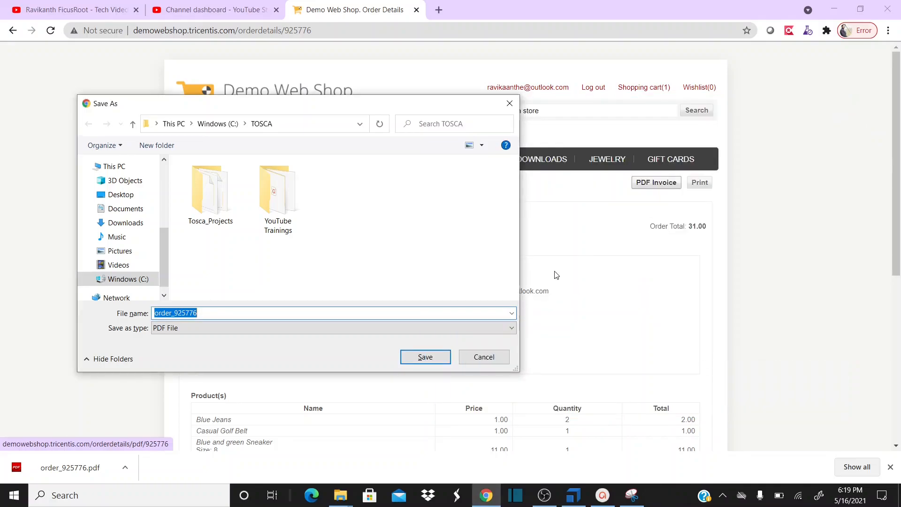
Expand the Windows Save folder's Save As module, then collapse the test case's order steps
{"action": "left_click", "coordinate": [573, 495]}
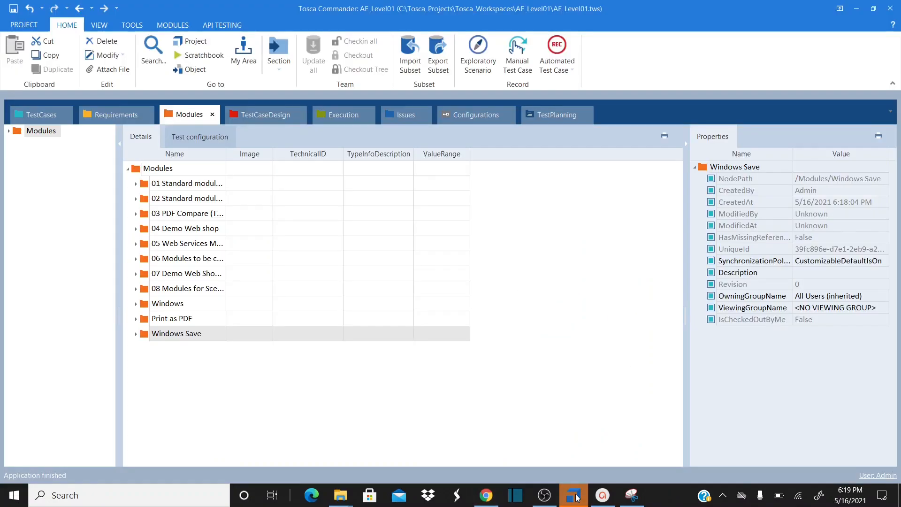
{"action": "left_click", "coordinate": [136, 335]}
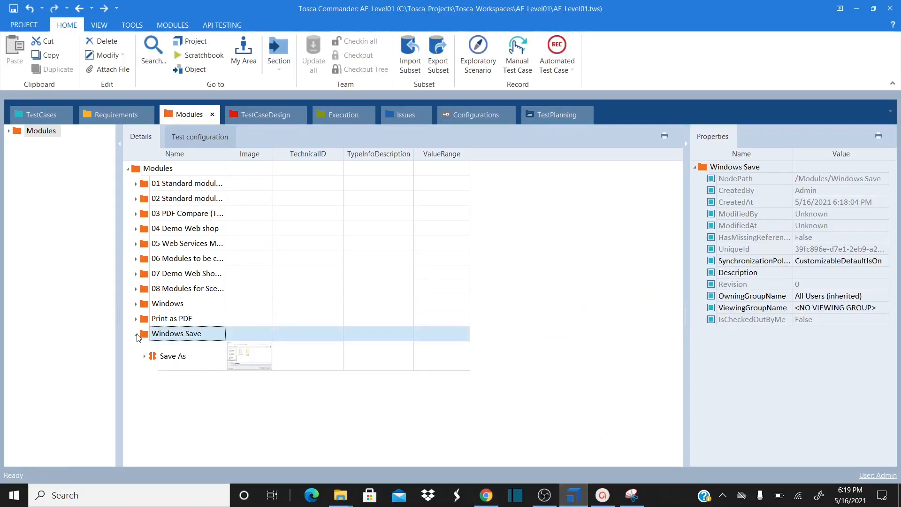
{"action": "left_click", "coordinate": [145, 357]}
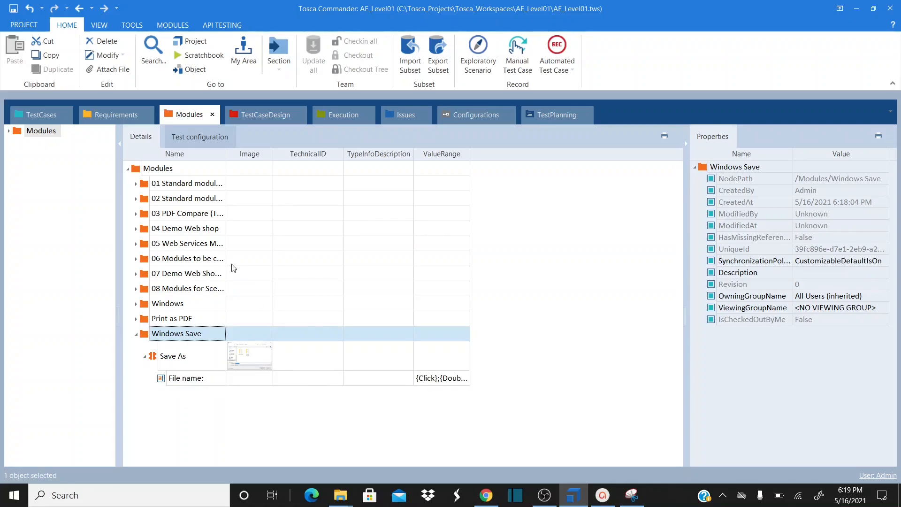
{"action": "left_click", "coordinate": [42, 115]}
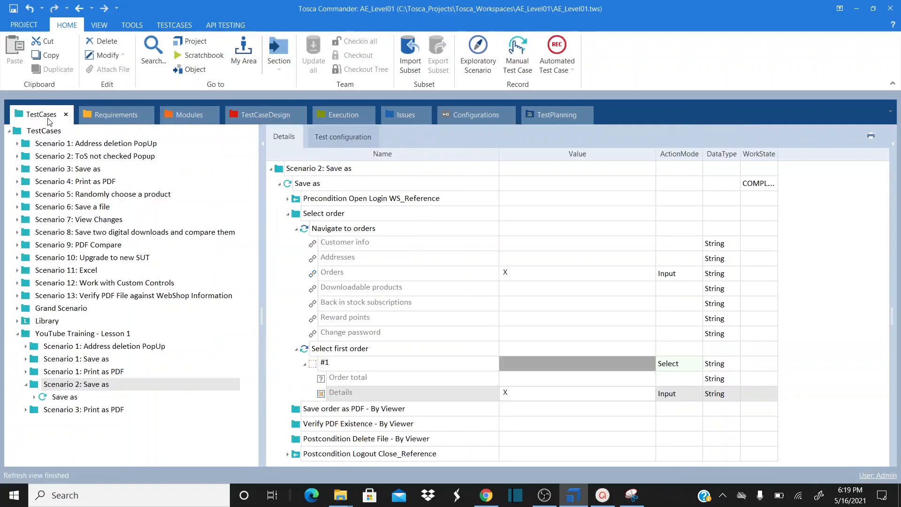
{"action": "left_click", "coordinate": [296, 230]}
{"action": "left_click", "coordinate": [297, 245]}
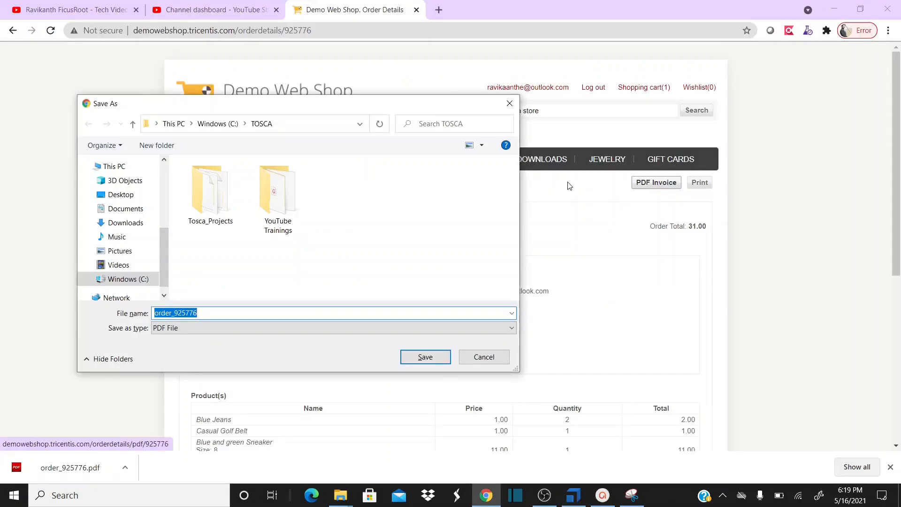
Cancel Chrome's Save As dialog and open the Save order as PDF - By Viewer folder alone
{"action": "left_click", "coordinate": [511, 107]}
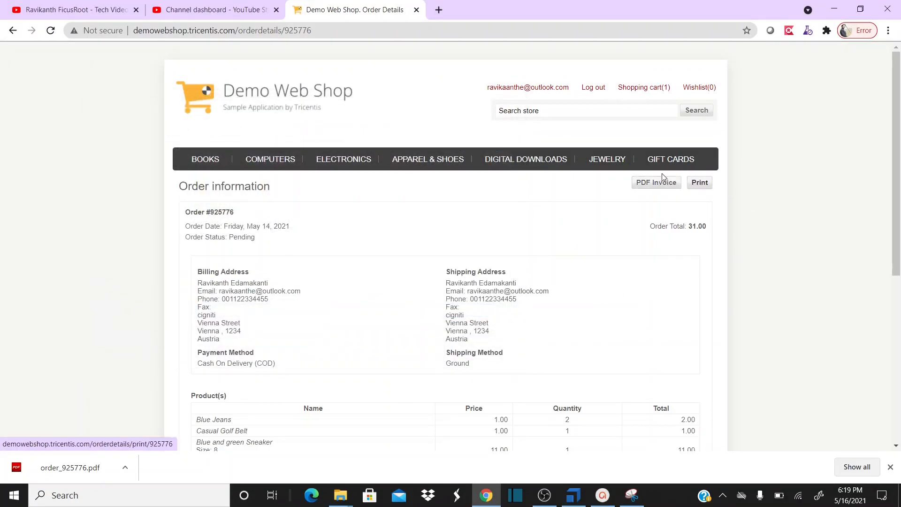
{"action": "key", "text": "alt+Tab"}
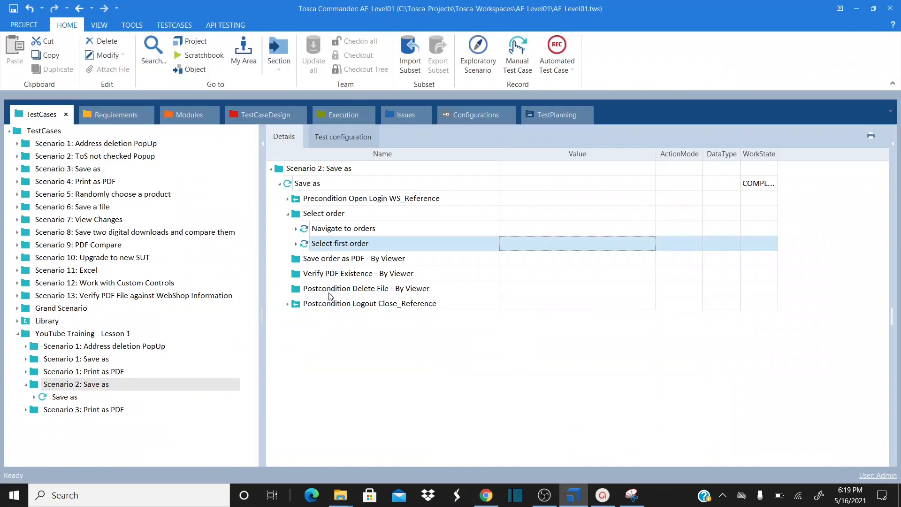
{"action": "left_click", "coordinate": [296, 262]}
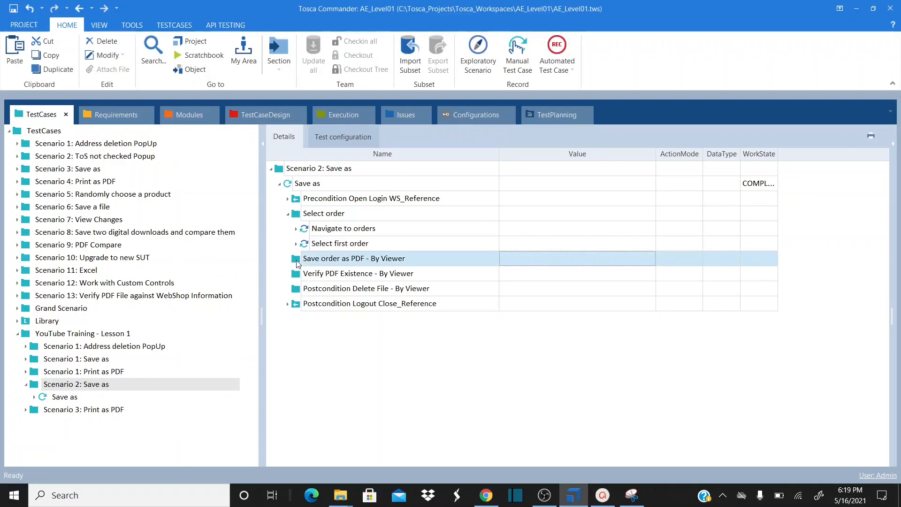
{"action": "left_click", "coordinate": [296, 246]}
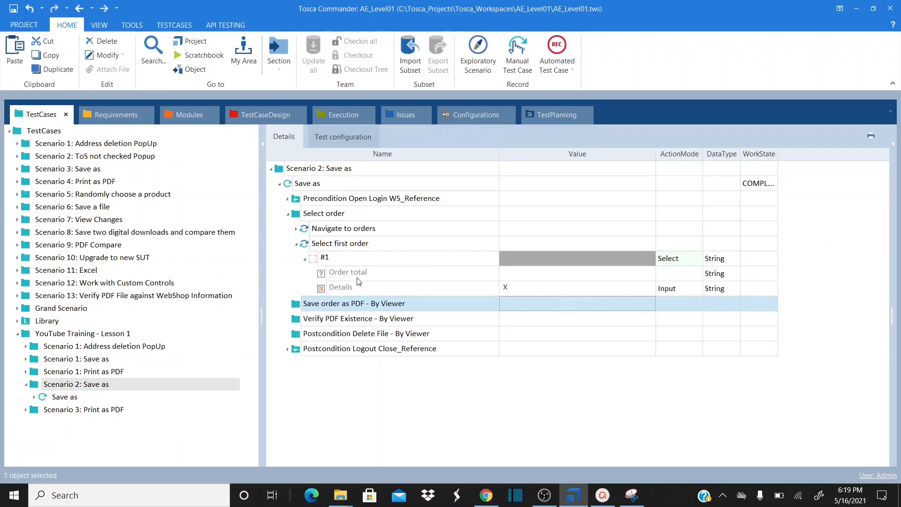
{"action": "left_click", "coordinate": [296, 244]}
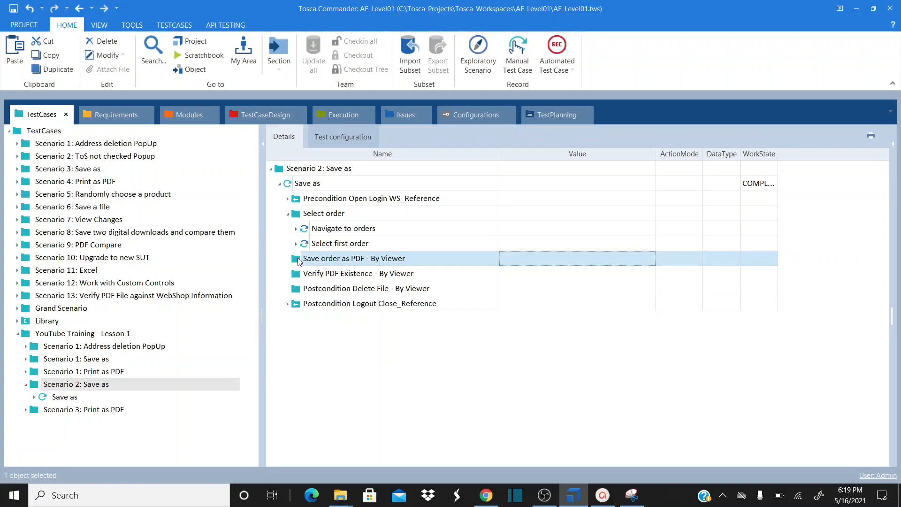
{"action": "double_click", "coordinate": [298, 261]}
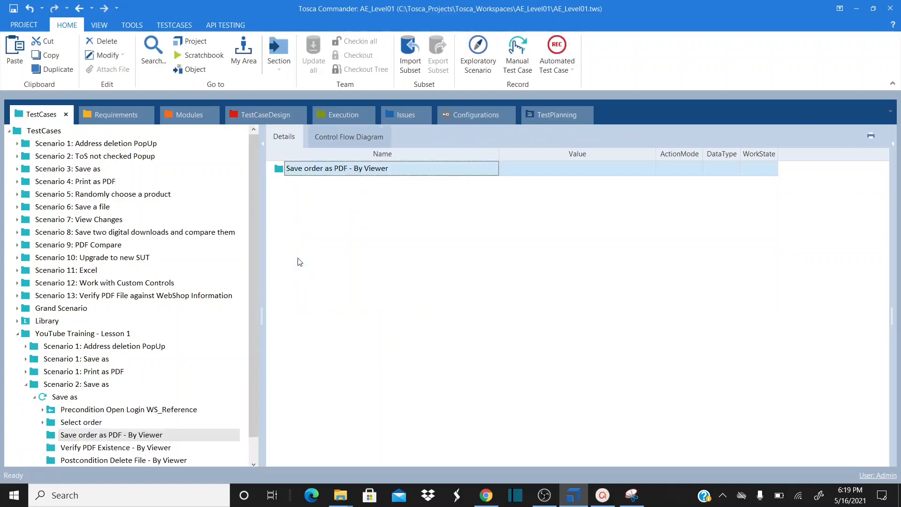
Add the Order details module to the folder by searching 'order' in Search and Add TestStep
{"action": "right_click", "coordinate": [280, 173]}
{"action": "right_click", "coordinate": [284, 172]}
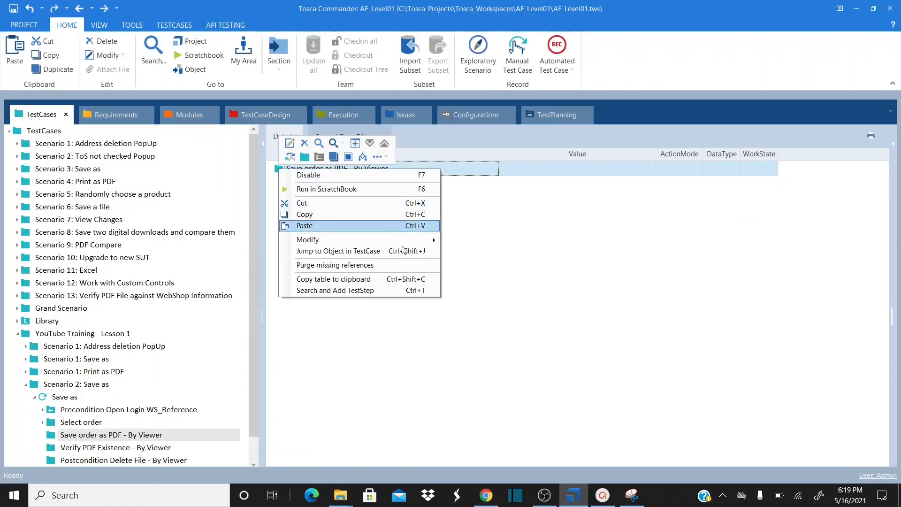
{"action": "left_click", "coordinate": [380, 291]}
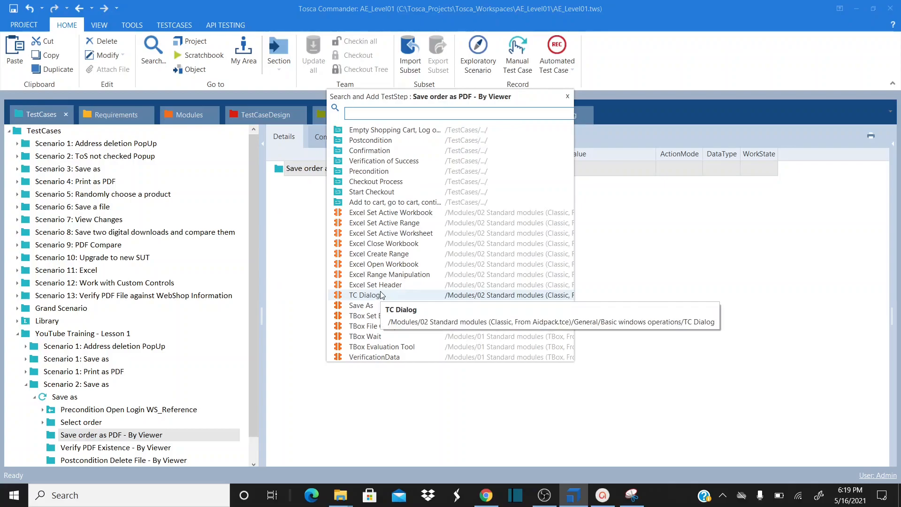
{"action": "type", "text": "order"}
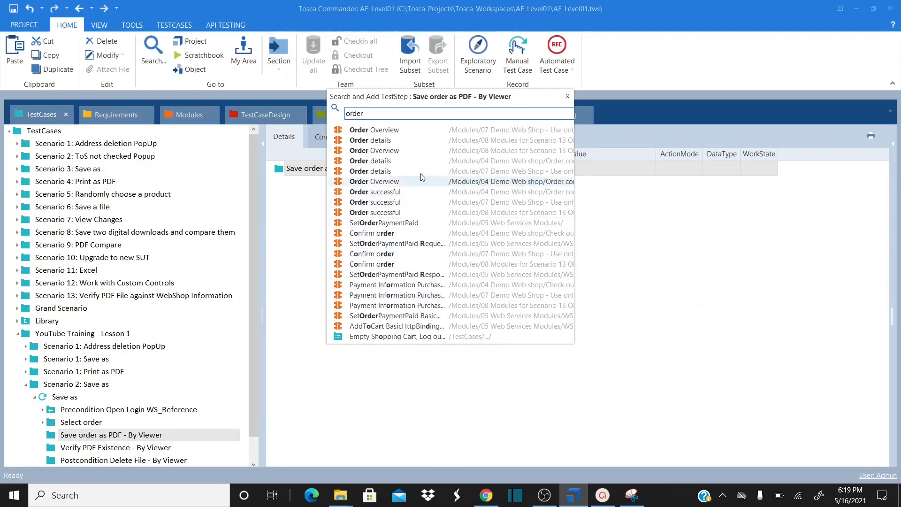
{"action": "double_click", "coordinate": [395, 142]}
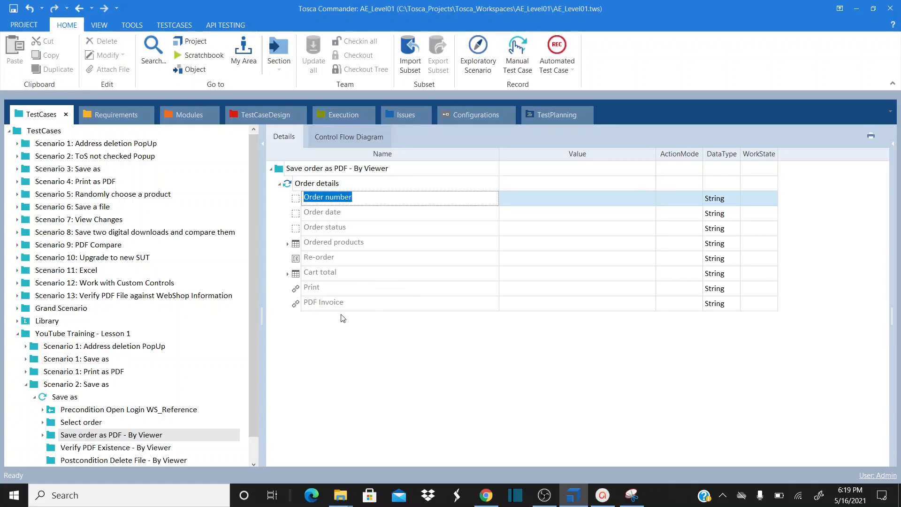
Set the PDF Invoice value to x
{"action": "left_click", "coordinate": [348, 308]}
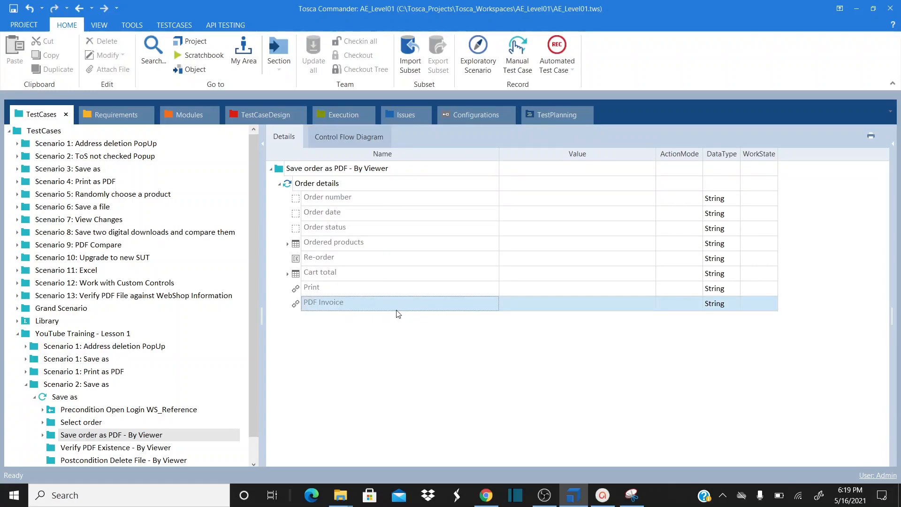
{"action": "key", "text": "alt+Tab"}
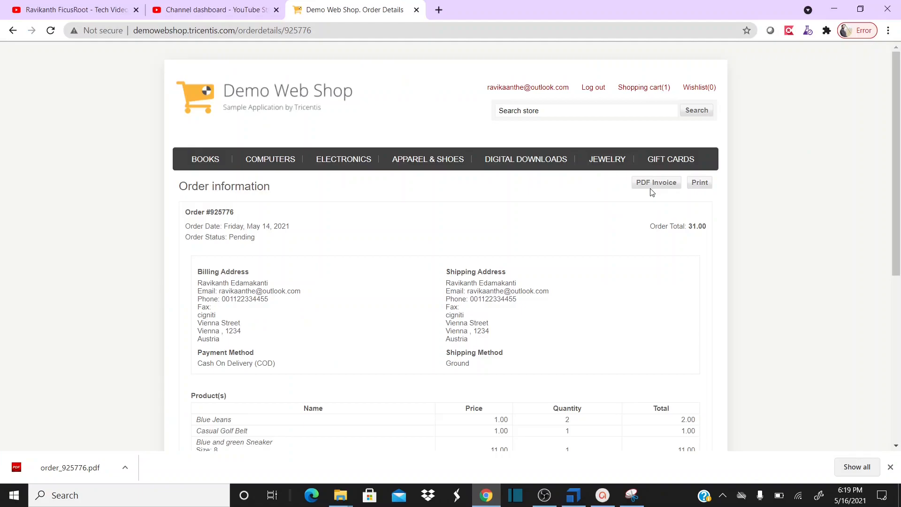
{"action": "key", "text": "alt+Tab"}
{"action": "left_click", "coordinate": [506, 308]}
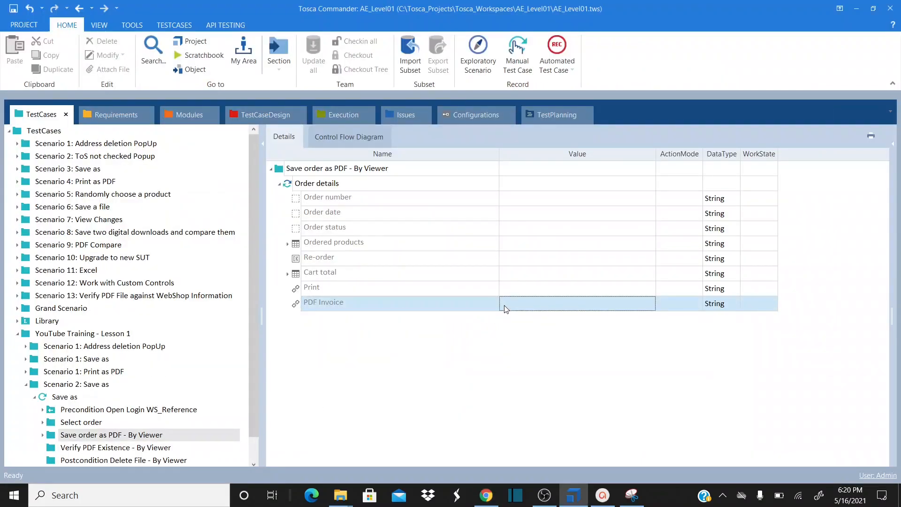
{"action": "left_click", "coordinate": [505, 306]}
{"action": "type", "text": "x"}
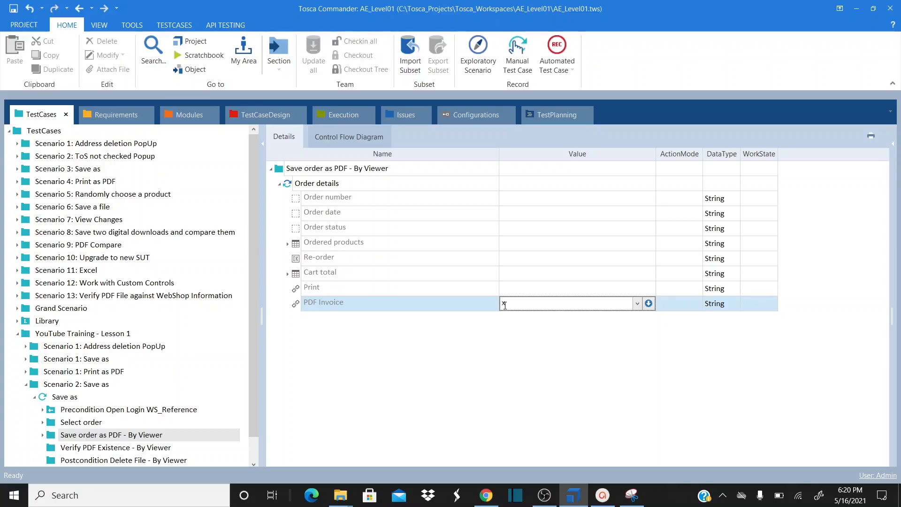
{"action": "key", "text": "Return"}
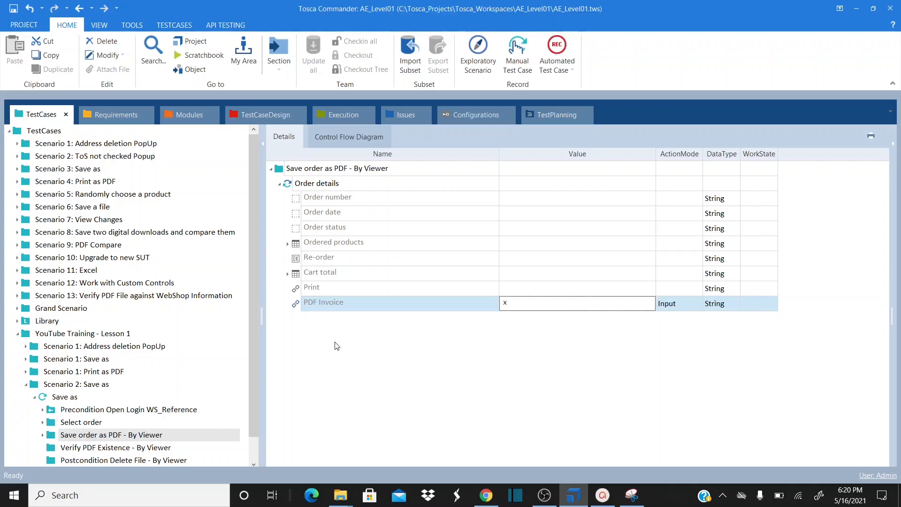
{"action": "key", "text": "alt+Tab"}
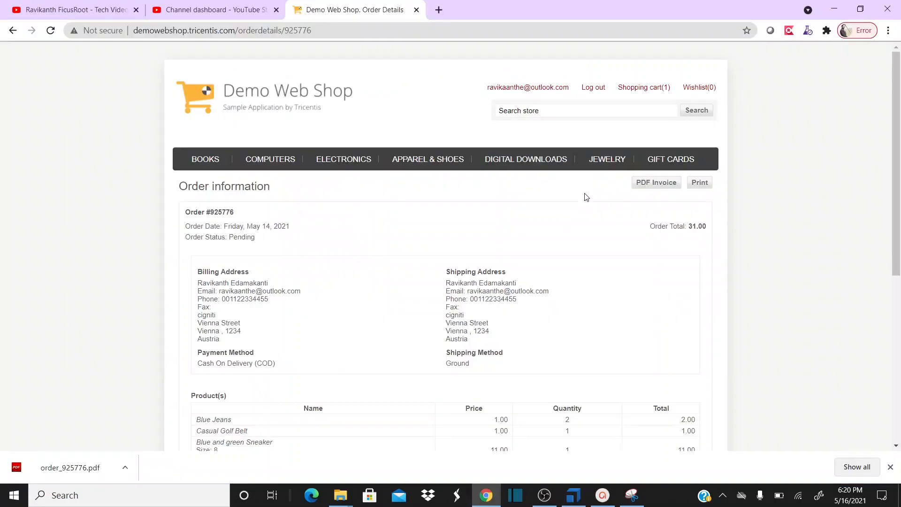
{"action": "left_click", "coordinate": [671, 183]}
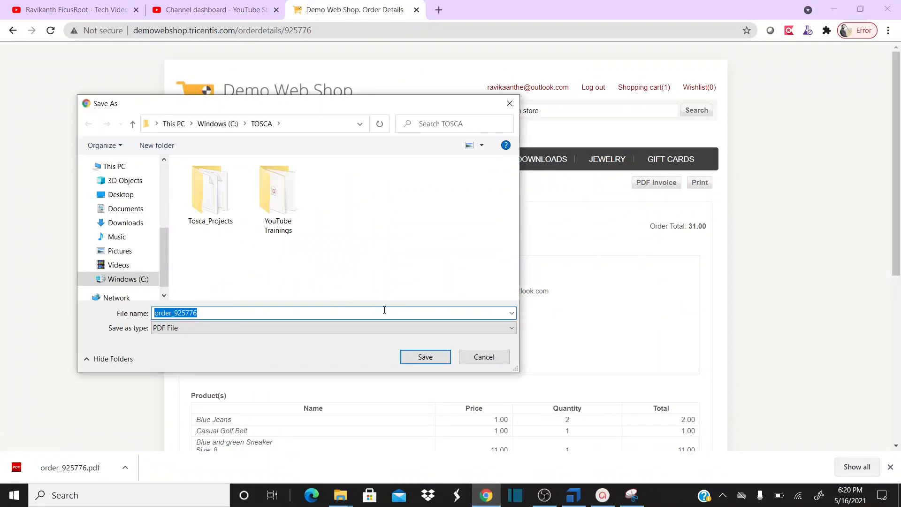
{"action": "key", "text": "alt+Tab"}
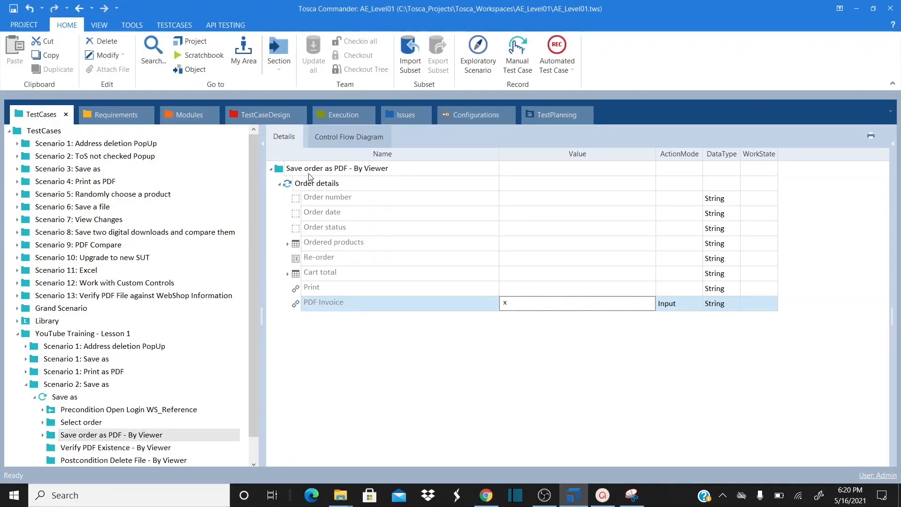
Add a new manual test step named 'Bueffer File Name' under Save order as PDF - By Viewer
{"action": "left_click", "coordinate": [310, 172]}
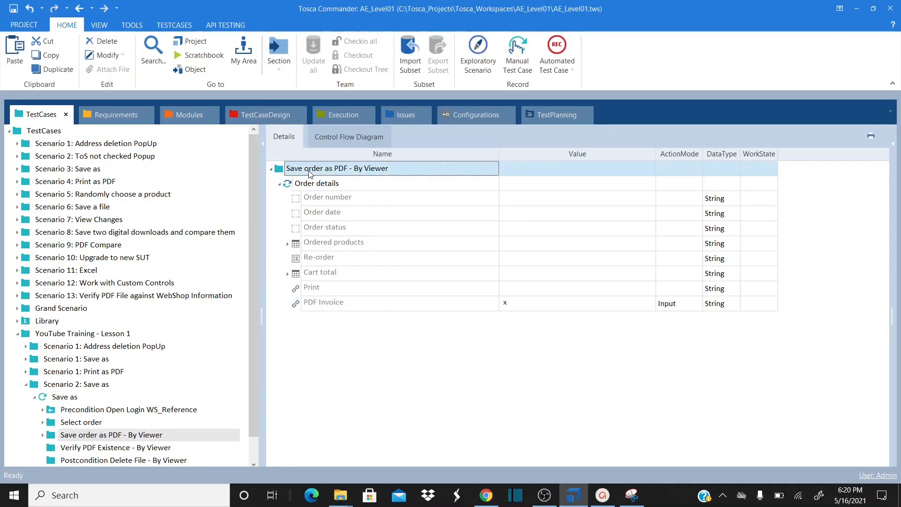
{"action": "right_click", "coordinate": [310, 174]}
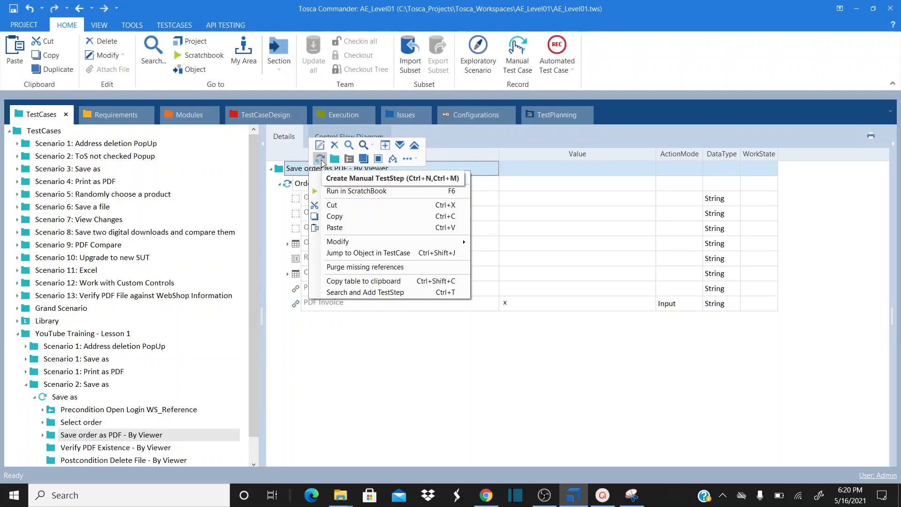
{"action": "left_click", "coordinate": [320, 160]}
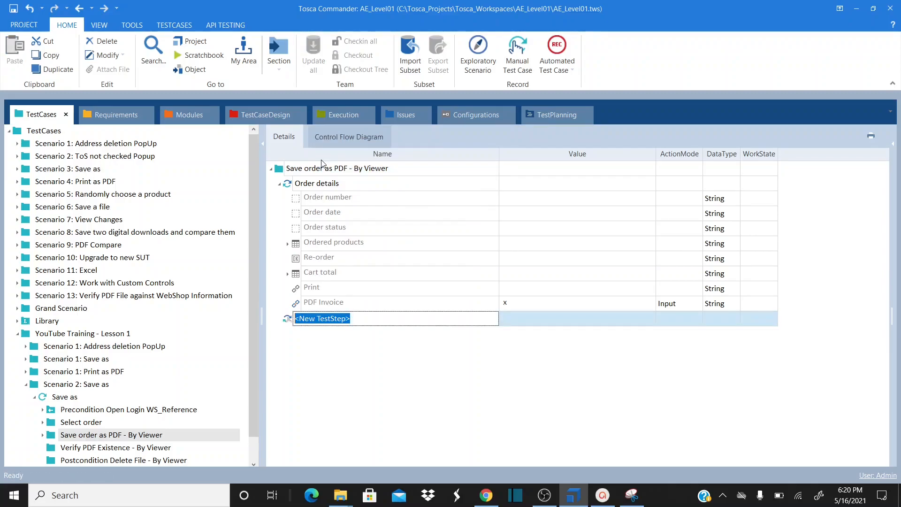
{"action": "type", "text": "O"}
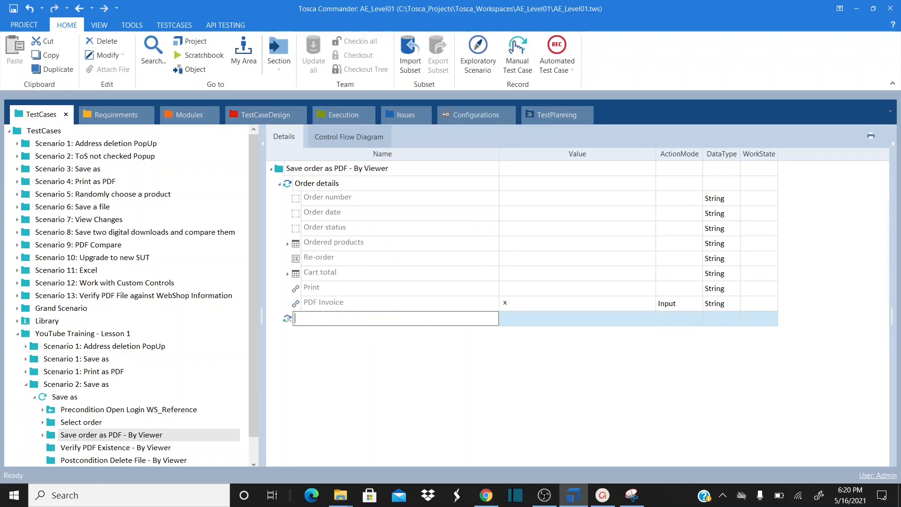
{"action": "type", "text": "ueffer File Name"}
Rename the Order details step to 'PDF Invoice'
{"action": "left_click", "coordinate": [345, 184]}
{"action": "left_click", "coordinate": [356, 183]}
{"action": "triple_click", "coordinate": [357, 183]}
{"action": "type", "text": "PDF Invoice"}
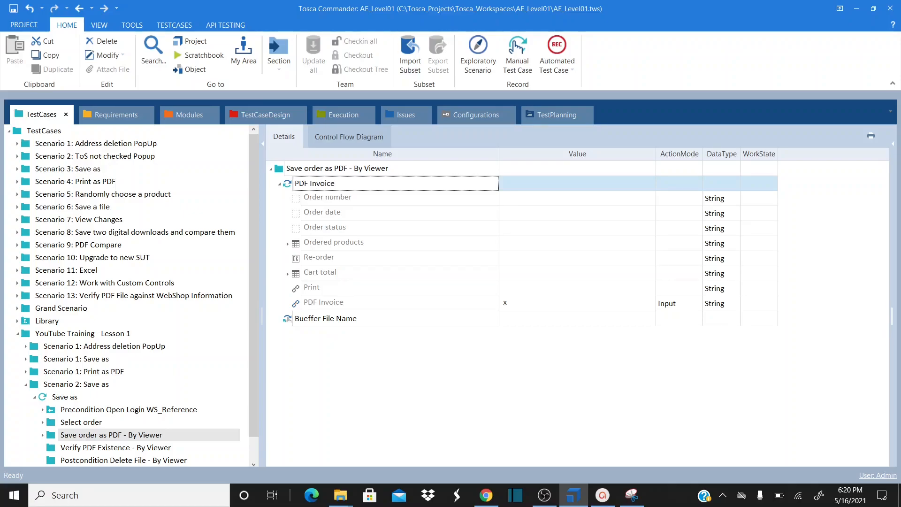
Delete the misspelled Bueffer File Name step
{"action": "left_click", "coordinate": [307, 323]}
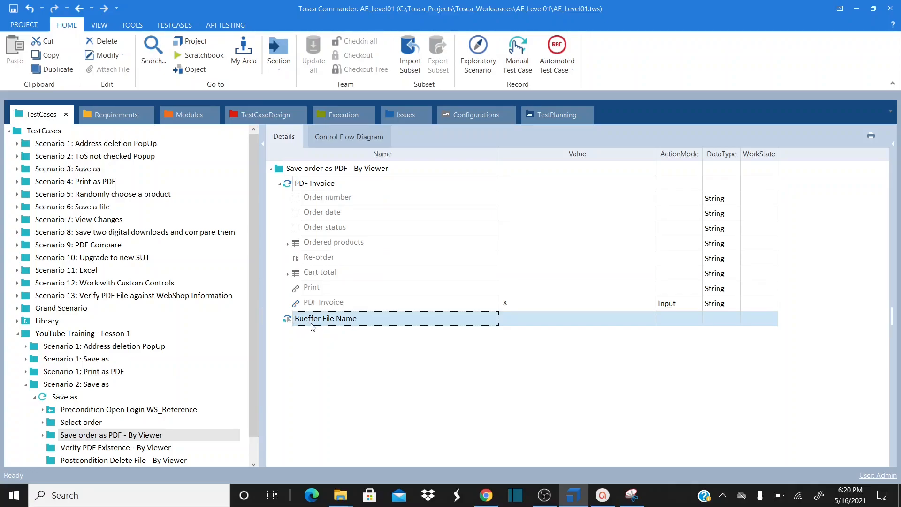
{"action": "right_click", "coordinate": [312, 326]}
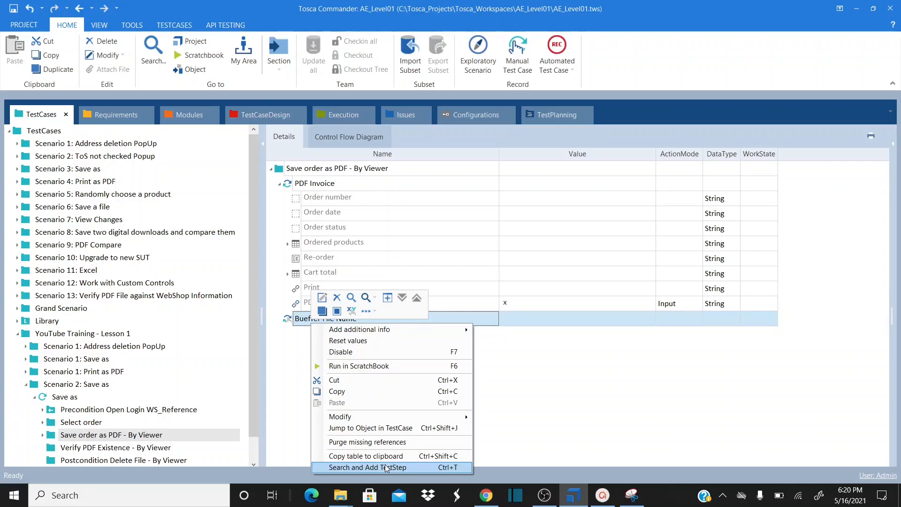
{"action": "left_click", "coordinate": [290, 324]}
{"action": "key", "text": "Delete"}
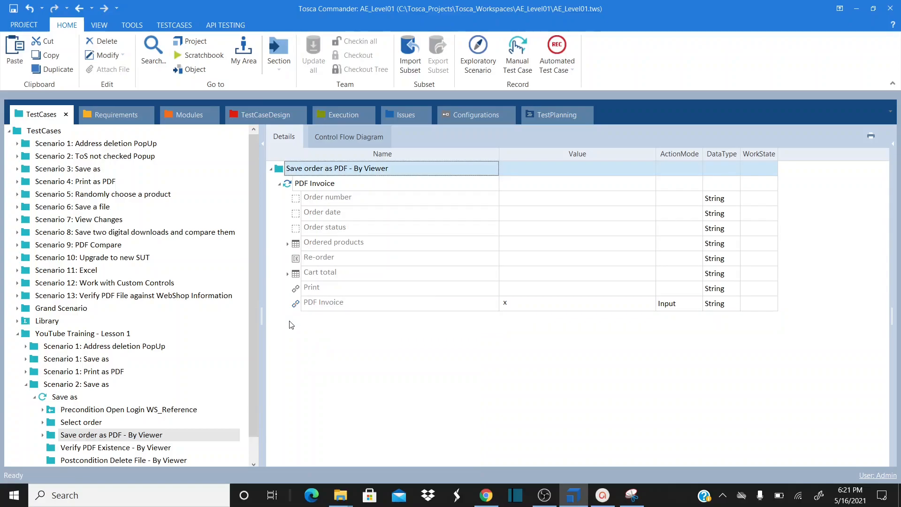
Open the add-test-step search, then check the Windows Save module in Modules
{"action": "right_click", "coordinate": [283, 173]}
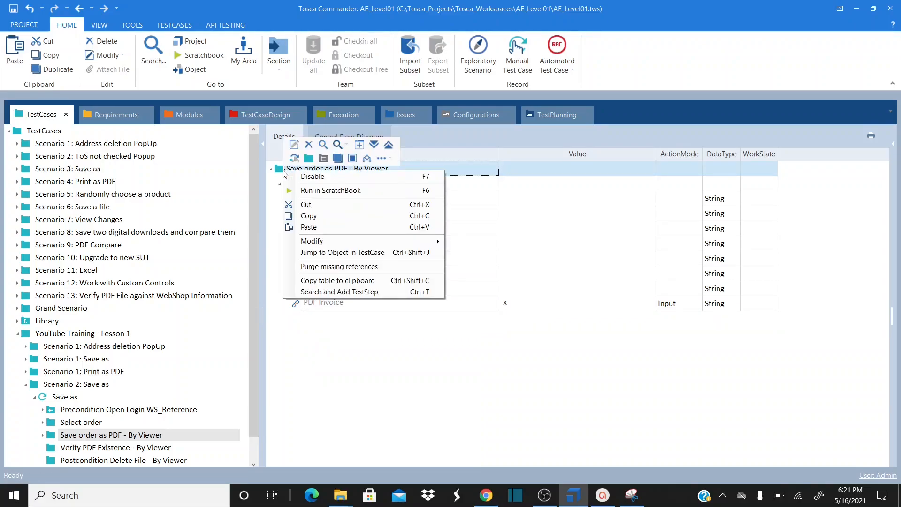
{"action": "left_click", "coordinate": [371, 291]}
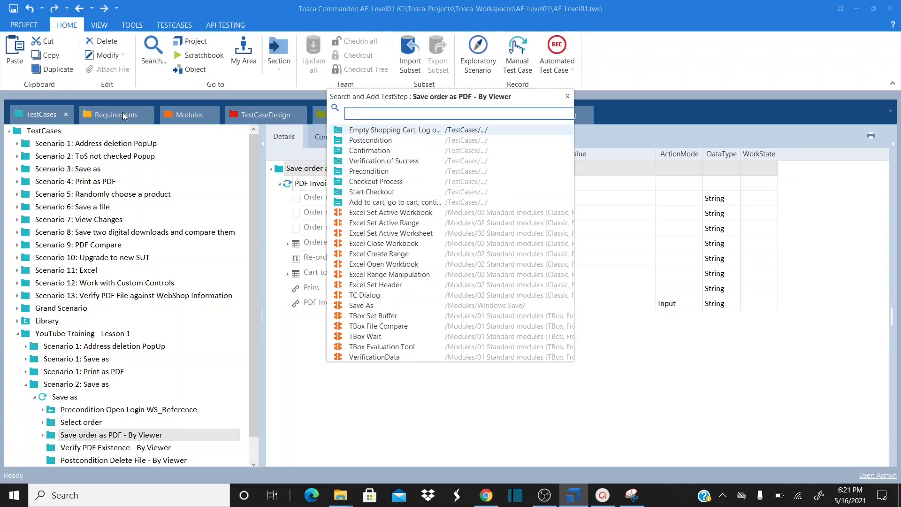
{"action": "left_click", "coordinate": [301, 160]}
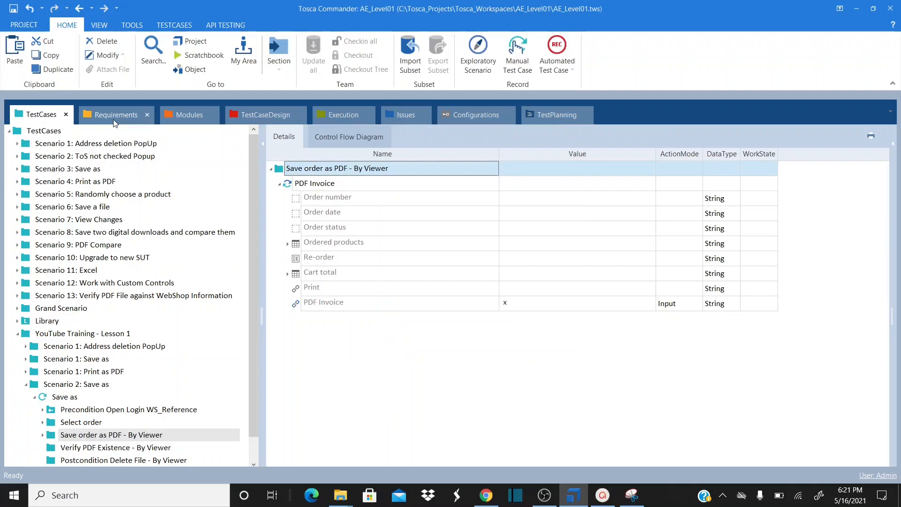
{"action": "left_click", "coordinate": [187, 119]}
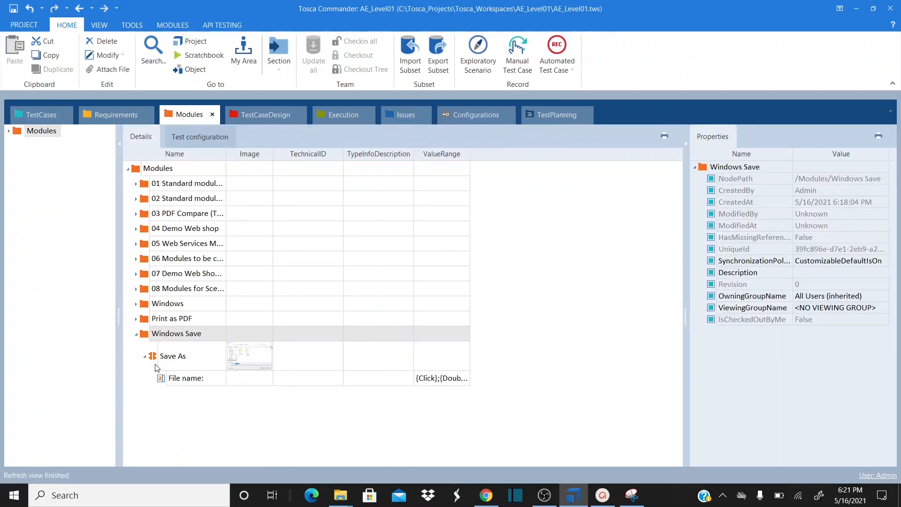
{"action": "left_click", "coordinate": [51, 117]}
Search test steps for 'windows' and then 'save', and review the Windows Save module again
{"action": "right_click", "coordinate": [314, 171]}
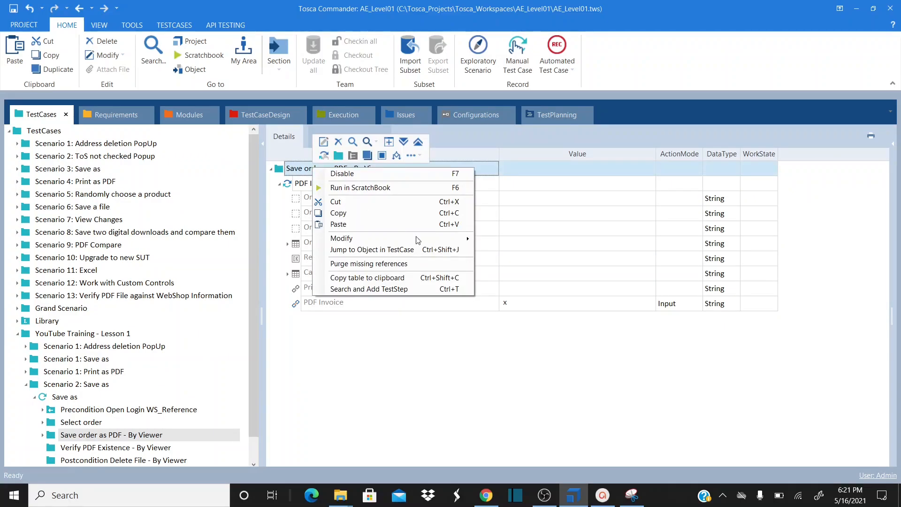
{"action": "left_click", "coordinate": [406, 288]}
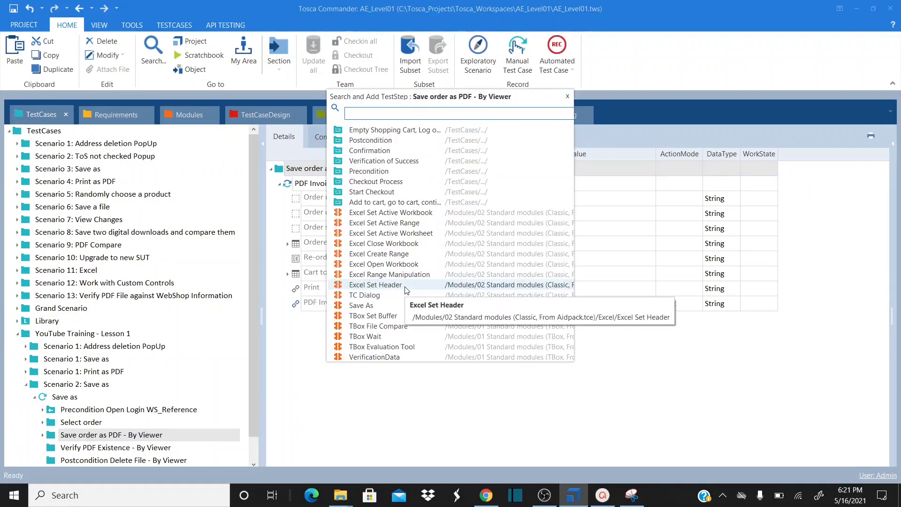
{"action": "type", "text": "windoes"}
{"action": "key", "text": "BackSpace"}
{"action": "key", "text": "BackSpace"}
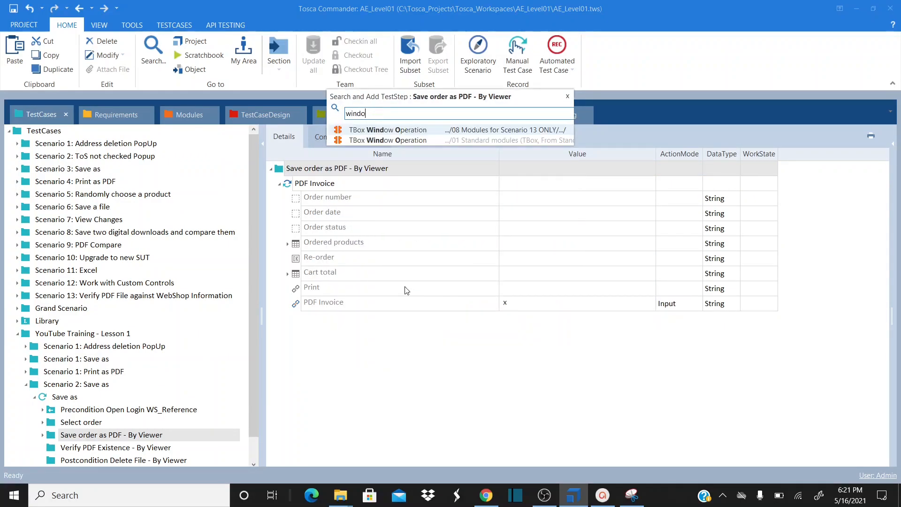
{"action": "type", "text": "ws"}
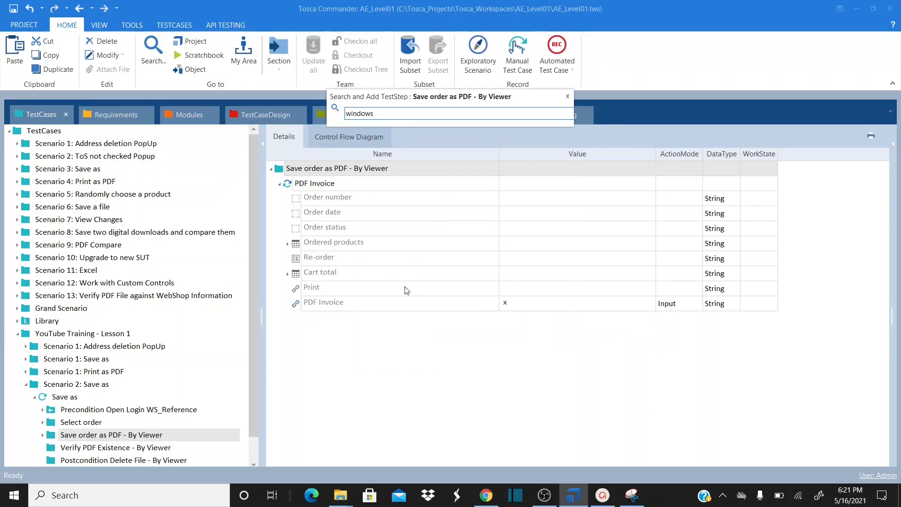
{"action": "key", "text": "BackSpace"}
{"action": "key", "text": "BackSpace"}
{"action": "key", "text": "BackSpace"}
{"action": "key", "text": "BackSpace"}
{"action": "key", "text": "BackSpace"}
{"action": "key", "text": "BackSpace"}
{"action": "key", "text": "BackSpace"}
{"action": "type", "text": "save"}
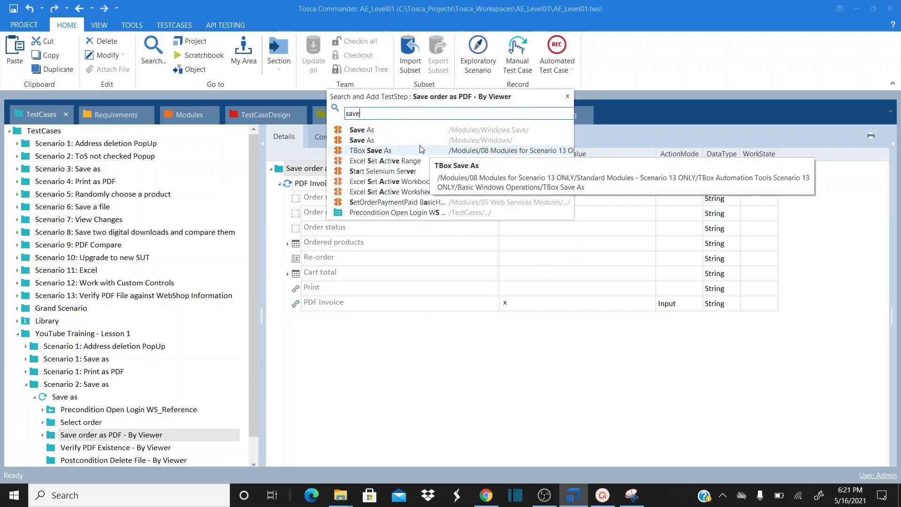
{"action": "left_click", "coordinate": [201, 118]}
{"action": "left_click", "coordinate": [193, 120]}
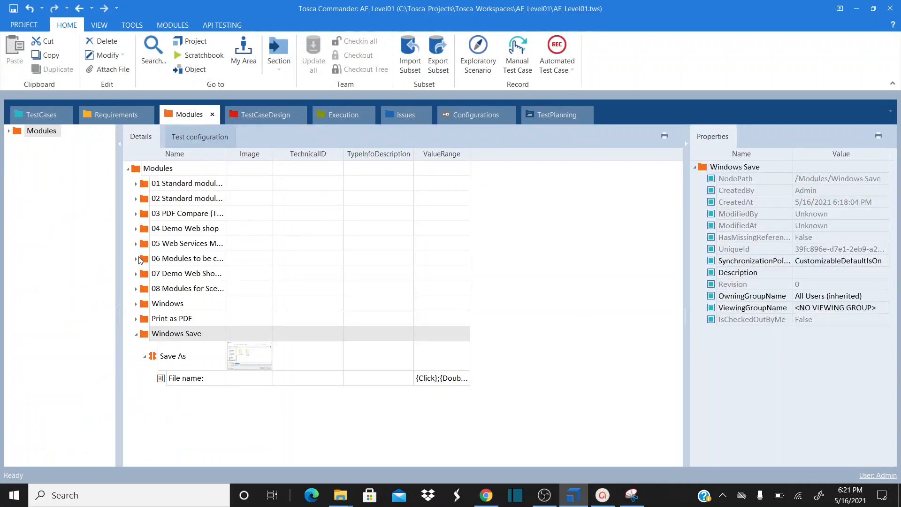
{"action": "left_click", "coordinate": [45, 114]}
Search the test case's add-test-step list for 'save as'
{"action": "right_click", "coordinate": [306, 170]}
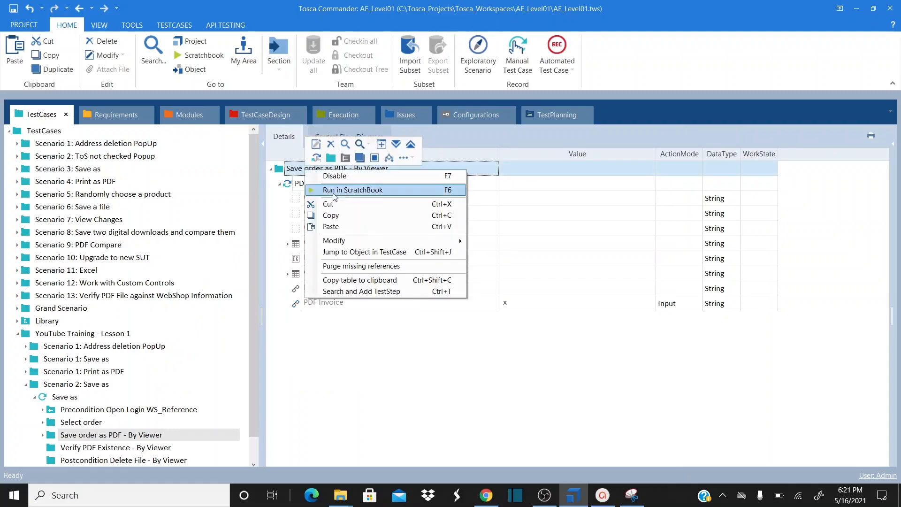
{"action": "left_click", "coordinate": [382, 291]}
{"action": "type", "text": "save as"}
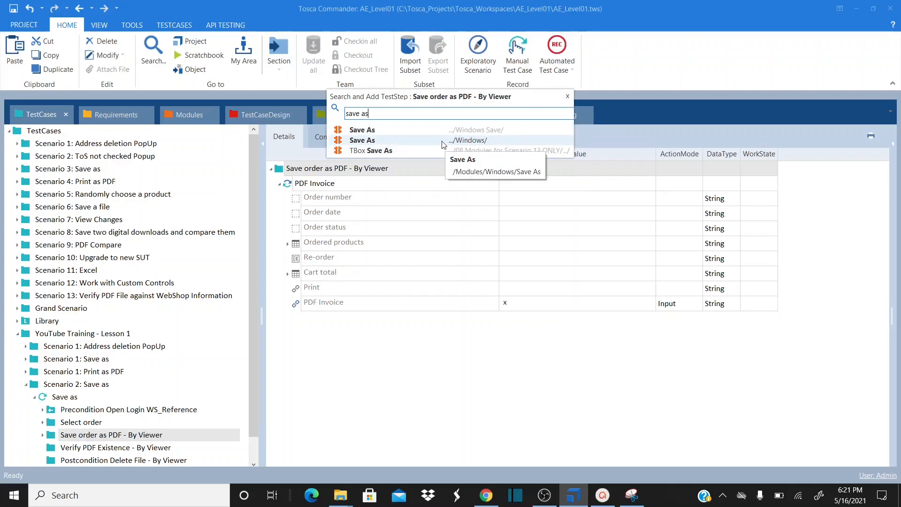
Add the Windows Save 'Save As' step with File name value FileName and ActionMode Buffer
{"action": "double_click", "coordinate": [414, 135]}
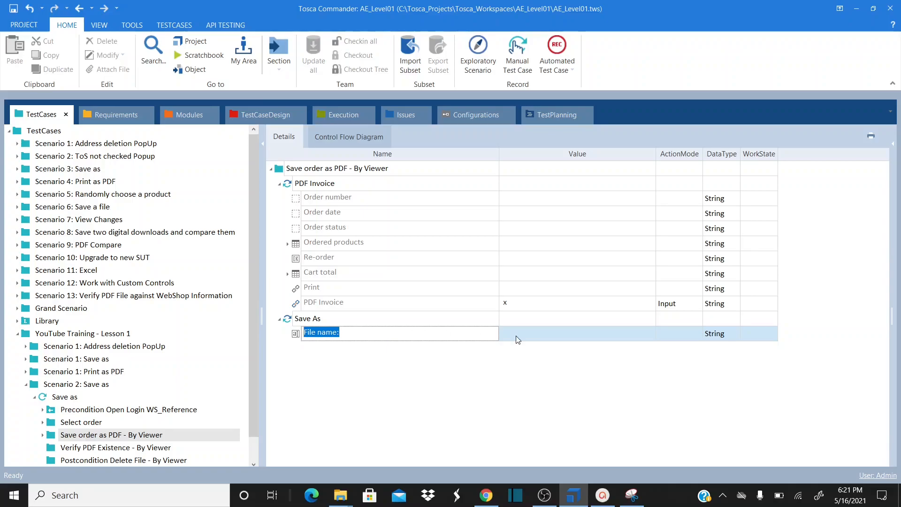
{"action": "left_click", "coordinate": [534, 334]}
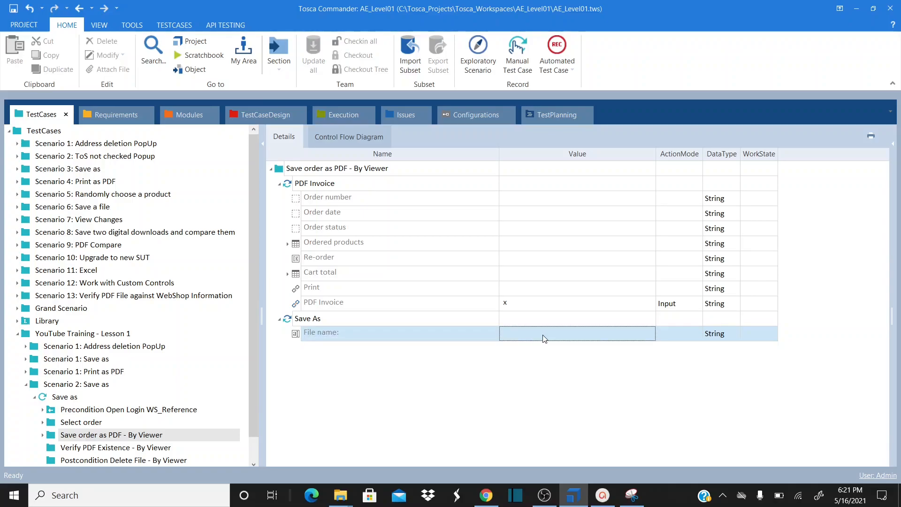
{"action": "left_click", "coordinate": [535, 337]}
{"action": "type", "text": "F"}
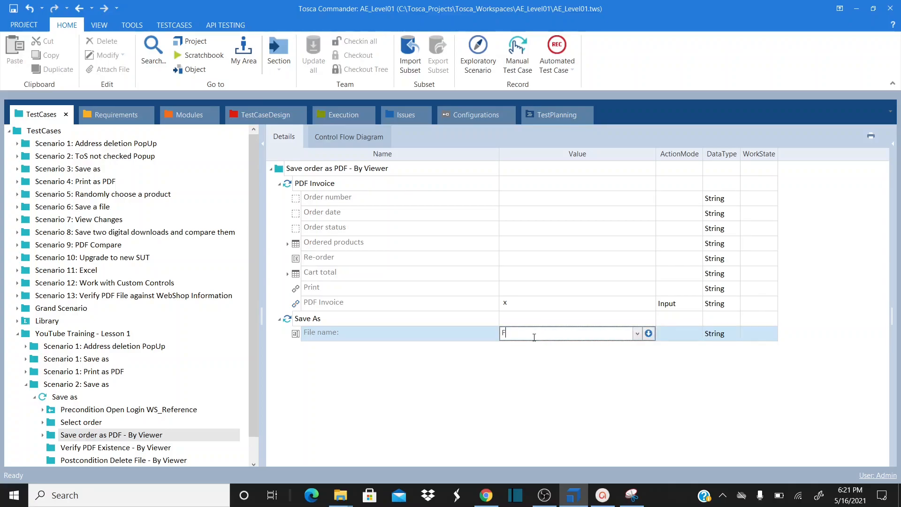
{"action": "type", "text": "ileName"}
{"action": "left_click", "coordinate": [693, 339]}
{"action": "left_click", "coordinate": [698, 335]}
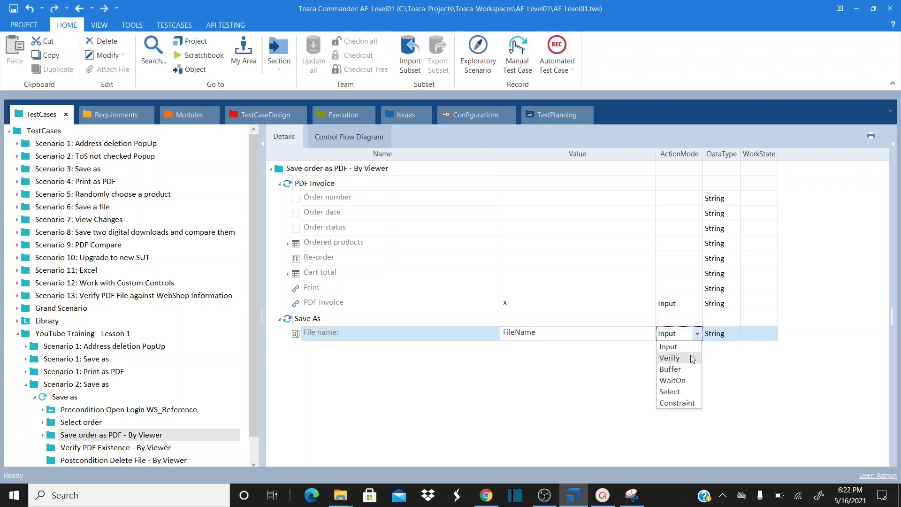
{"action": "left_click", "coordinate": [683, 369]}
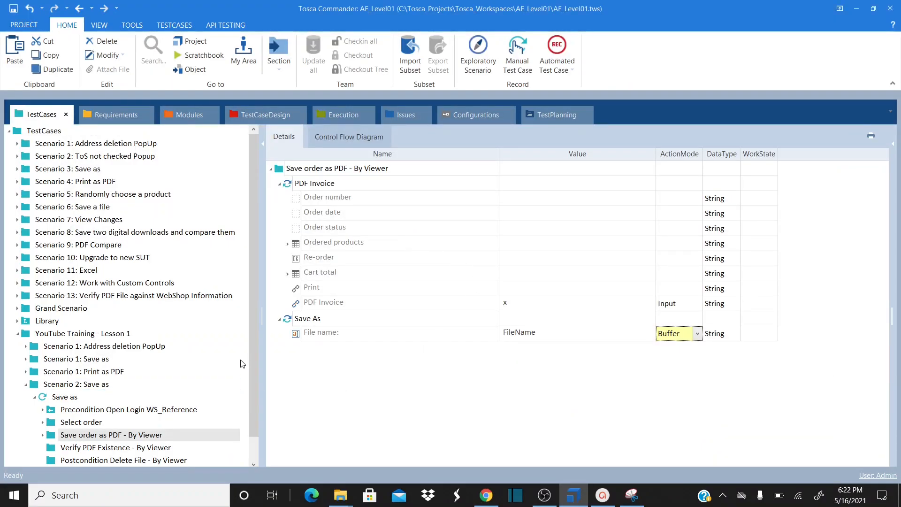
{"action": "left_click_drag", "start_coordinate": [252, 359], "coordinate": [253, 388]}
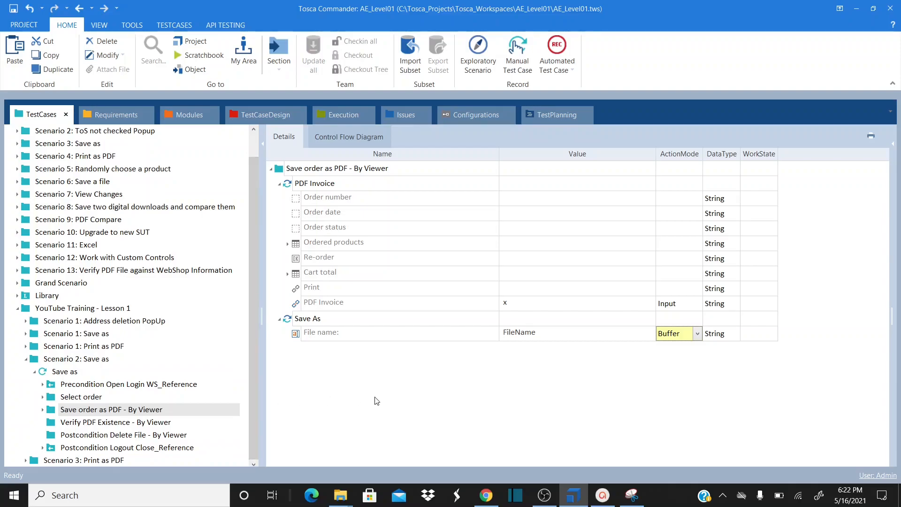
{"action": "left_click", "coordinate": [331, 174]}
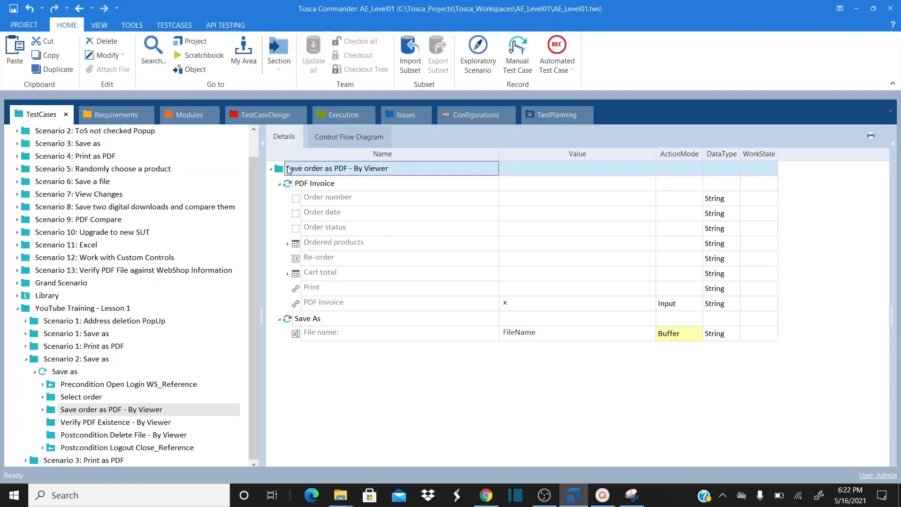
Add the TBox Save As step from a 'save' search and bring up the browser's Save As dialog
{"action": "right_click", "coordinate": [288, 170]}
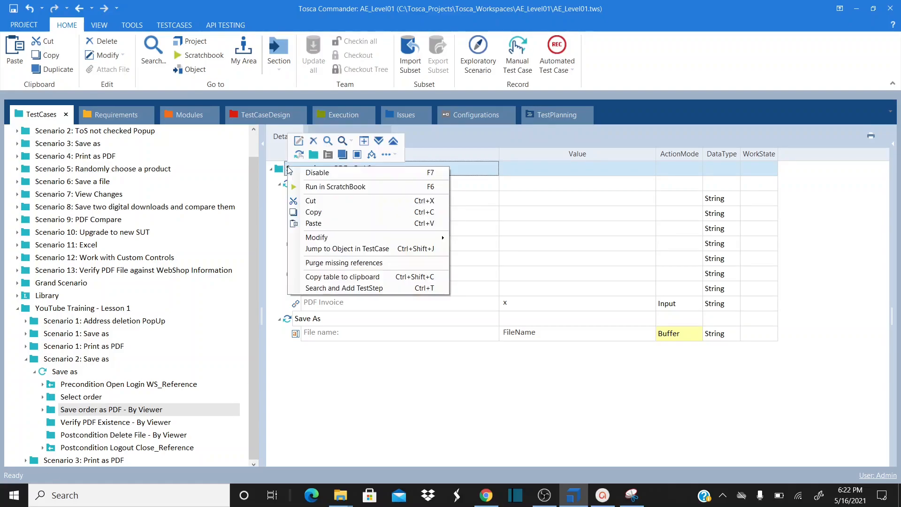
{"action": "left_click", "coordinate": [374, 288]}
{"action": "type", "text": "sa"}
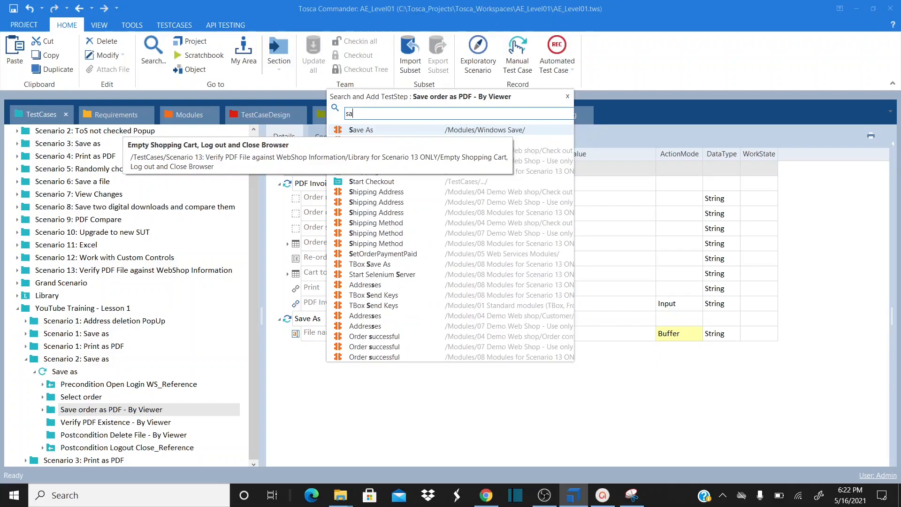
{"action": "type", "text": "ve"}
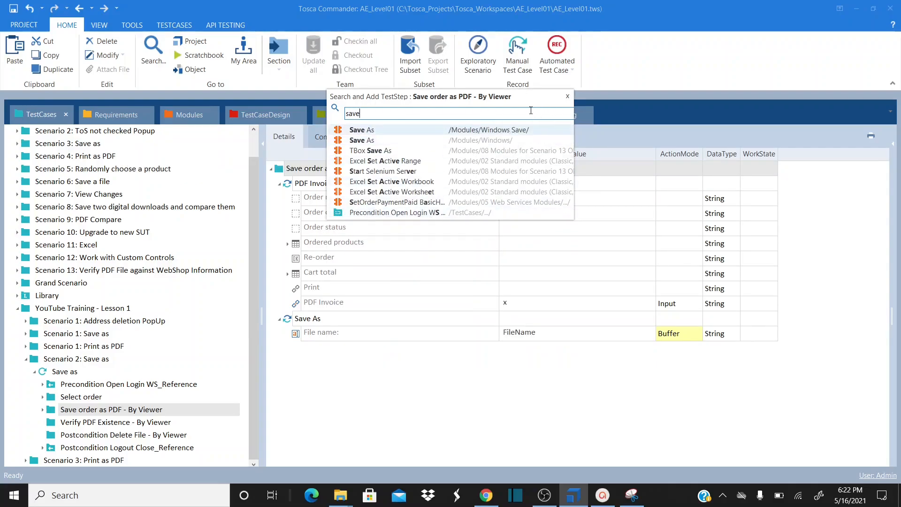
{"action": "double_click", "coordinate": [411, 151]}
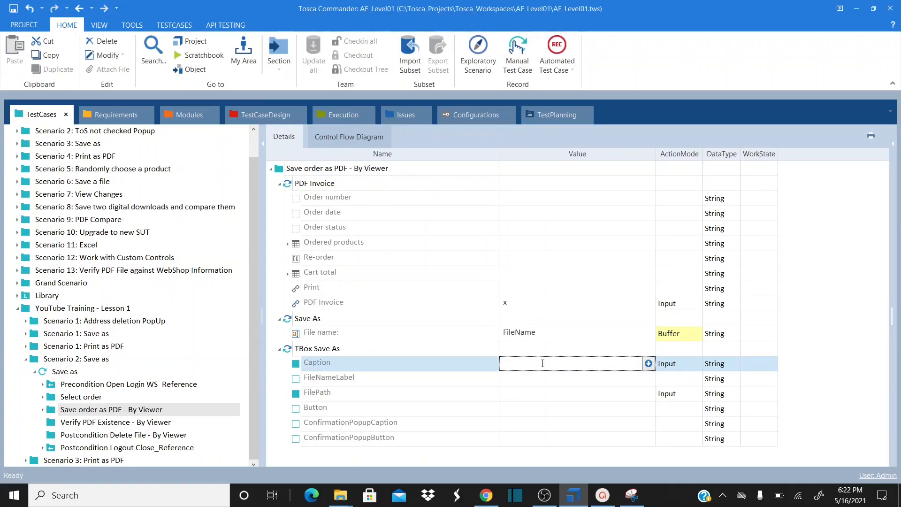
{"action": "key", "text": "alt+Tab"}
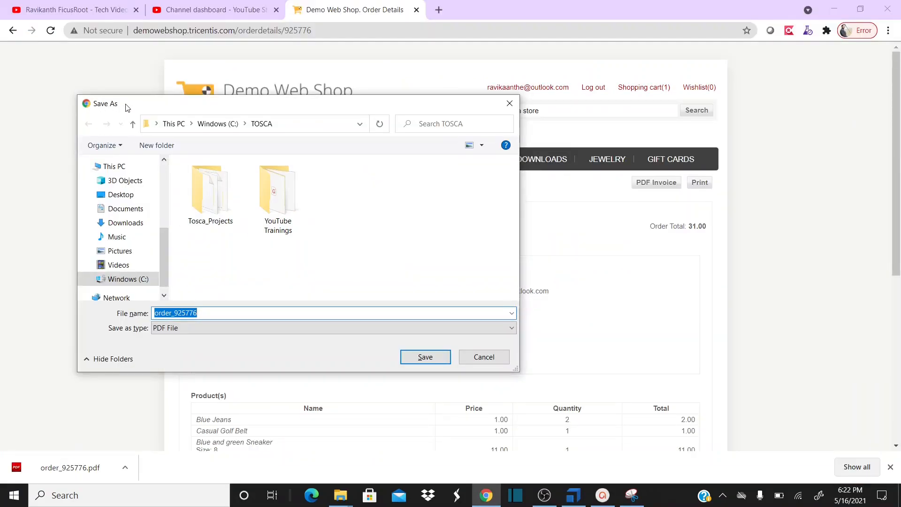
Set the TBox Save As Caption value to 'Save As'
{"action": "key", "text": "alt+Tab"}
{"action": "left_click", "coordinate": [522, 364]}
{"action": "type", "text": "Save As"}
{"action": "key", "text": "alt+Tab"}
{"action": "key", "text": "alt+Tab"}
{"action": "left_click", "coordinate": [533, 376]}
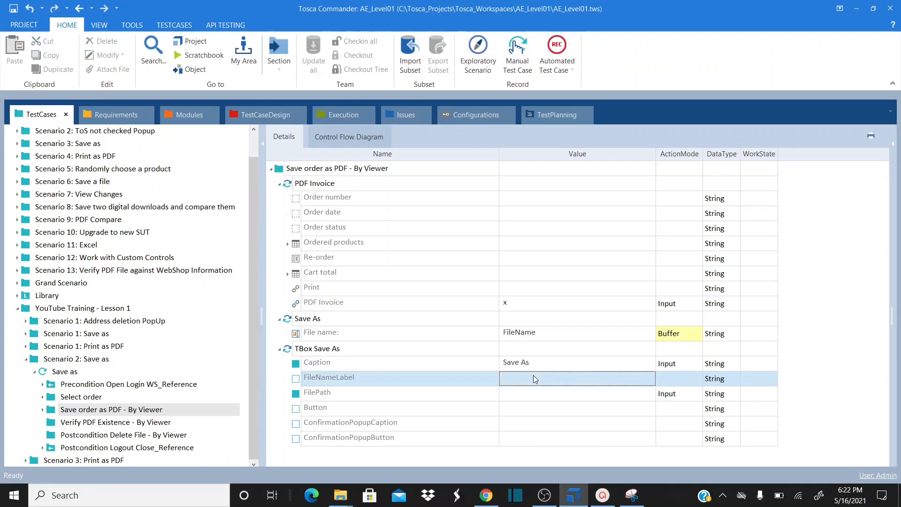
{"action": "left_click", "coordinate": [536, 399]}
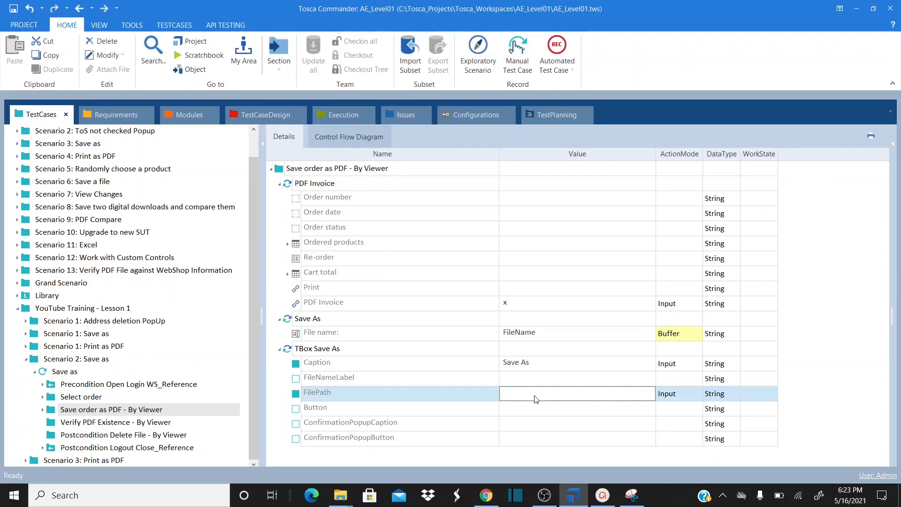
Look up the C:\TOSCA folder path in File Explorer, then return to the Save as test case
{"action": "key", "text": "alt+Tab"}
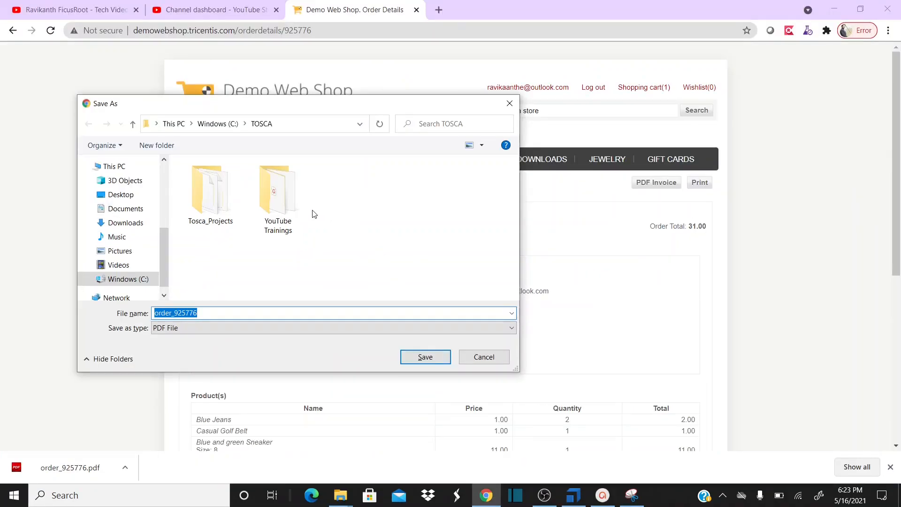
{"action": "left_click", "coordinate": [340, 495]}
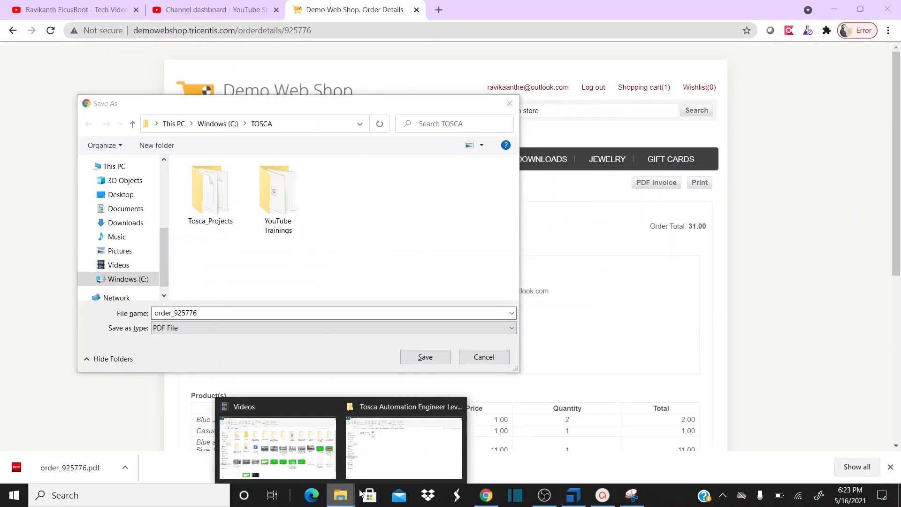
{"action": "left_click", "coordinate": [413, 463]}
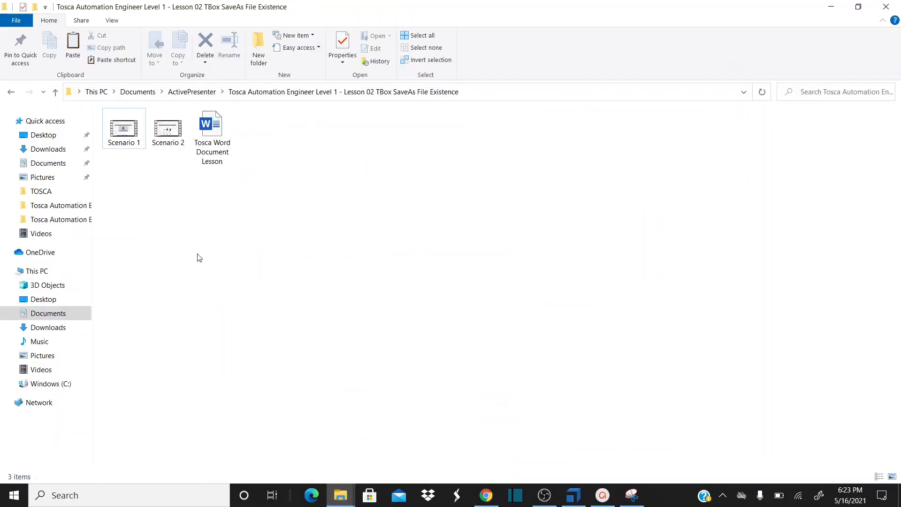
{"action": "left_click", "coordinate": [47, 192]}
{"action": "left_click", "coordinate": [252, 98]}
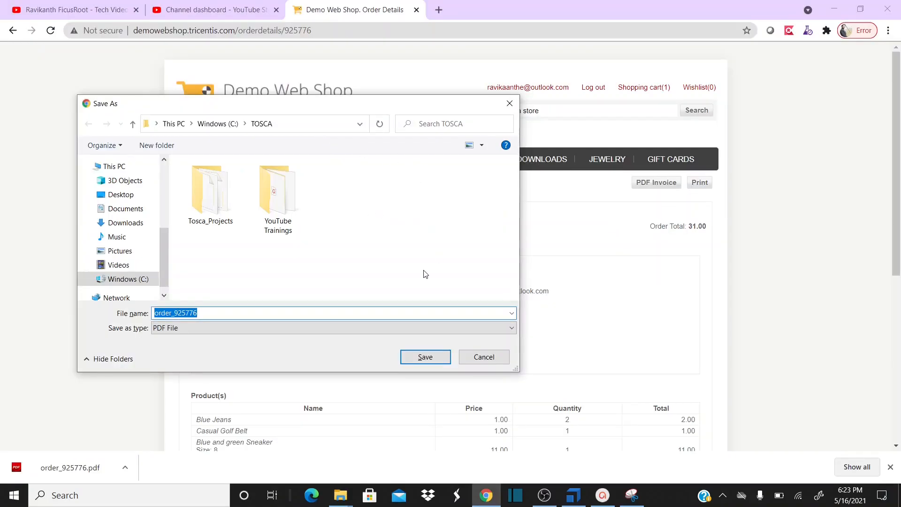
{"action": "key", "text": "alt+Tab"}
{"action": "key", "text": "Tab"}
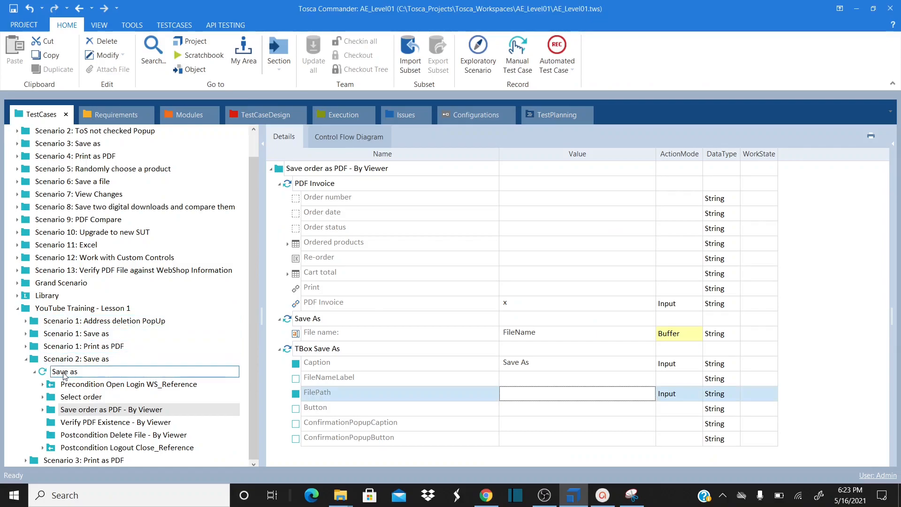
{"action": "left_click", "coordinate": [65, 373]}
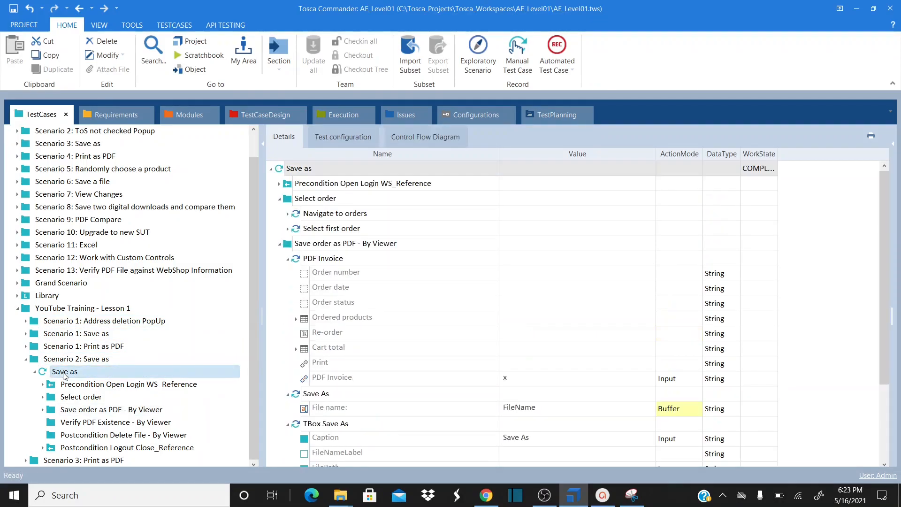
Change the Directory configuration parameter from C:\TEMP\ to C:\TOSCA\
{"action": "left_click", "coordinate": [341, 139]}
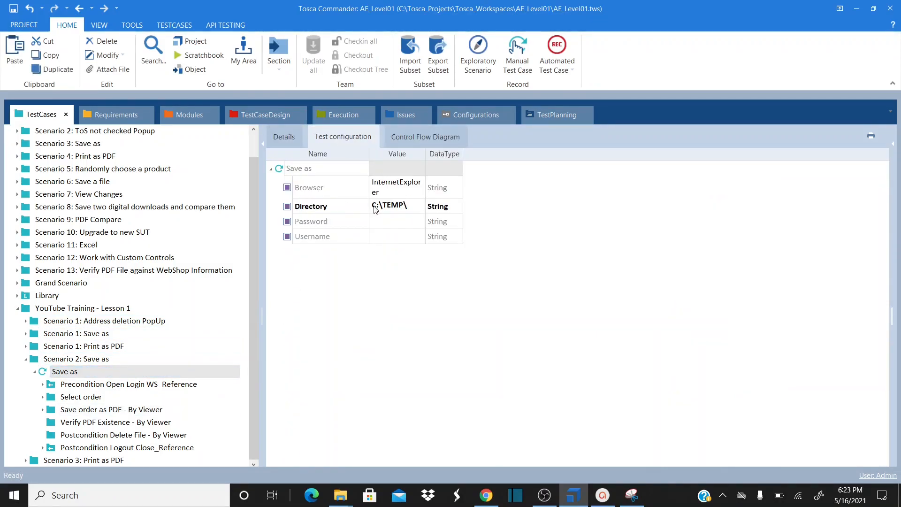
{"action": "left_click", "coordinate": [420, 208]}
{"action": "left_click", "coordinate": [420, 205]}
{"action": "key", "text": "ctrl+shift+Left"}
{"action": "key", "text": "ctrl+shift+Left"}
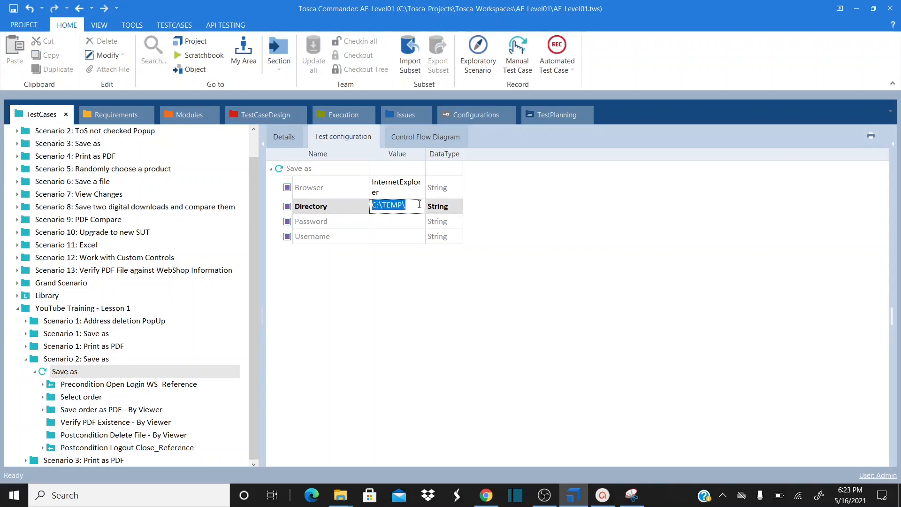
{"action": "type", "text": "C:\\TOSCA\\"}
{"action": "left_click", "coordinate": [394, 220]}
Enter the login username and password, making Password a Password data type
{"action": "left_click", "coordinate": [399, 236]}
{"action": "type", "text": "a"}
{"action": "key", "text": "BackSpace"}
{"action": "key", "text": "BackSpace"}
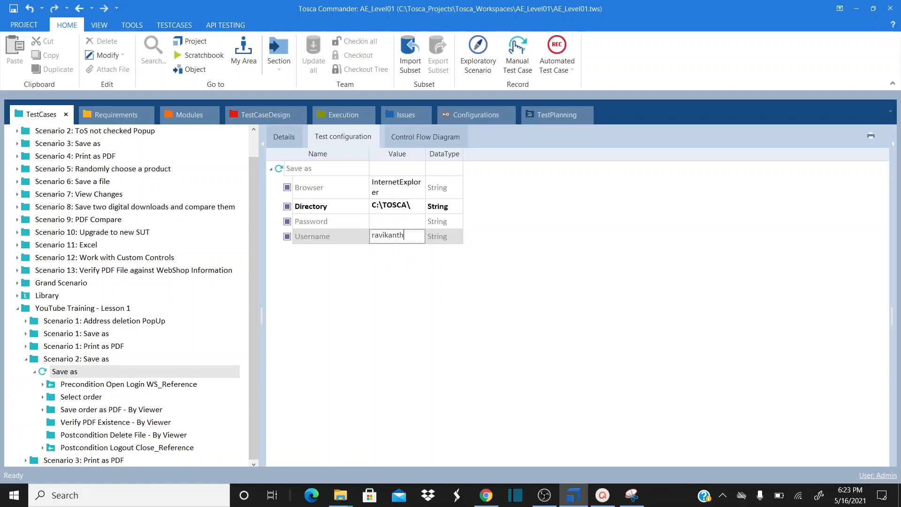
{"action": "left_click", "coordinate": [401, 226]}
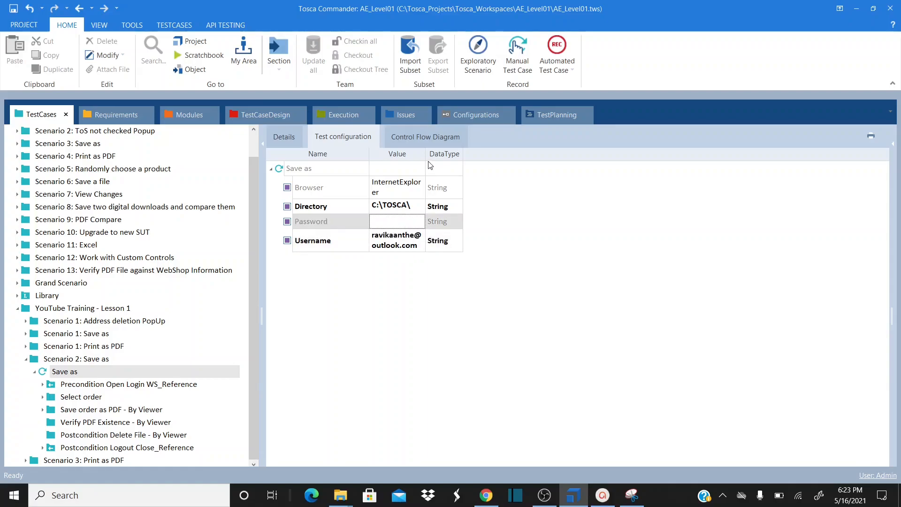
{"action": "left_click_drag", "start_coordinate": [425, 156], "coordinate": [442, 156]}
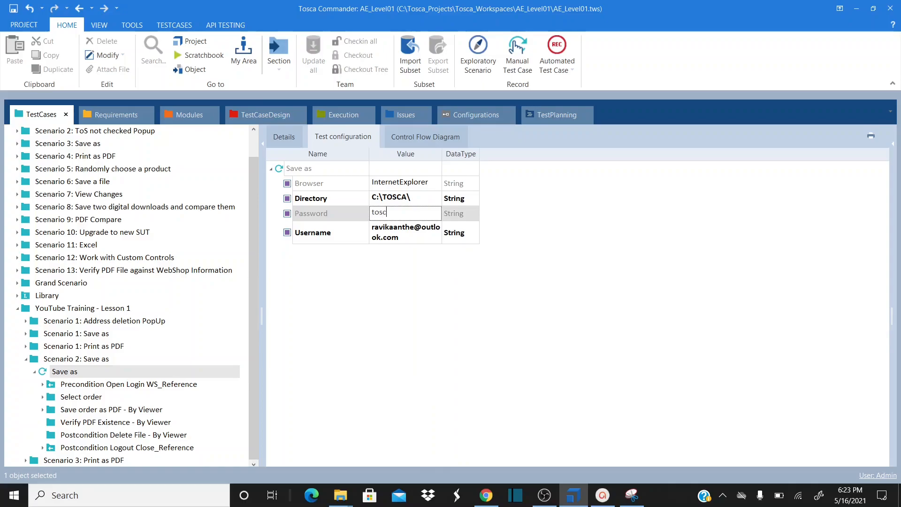
{"action": "type", "text": "tosca@2021"}
{"action": "left_click", "coordinate": [474, 215]}
{"action": "left_click", "coordinate": [475, 215]}
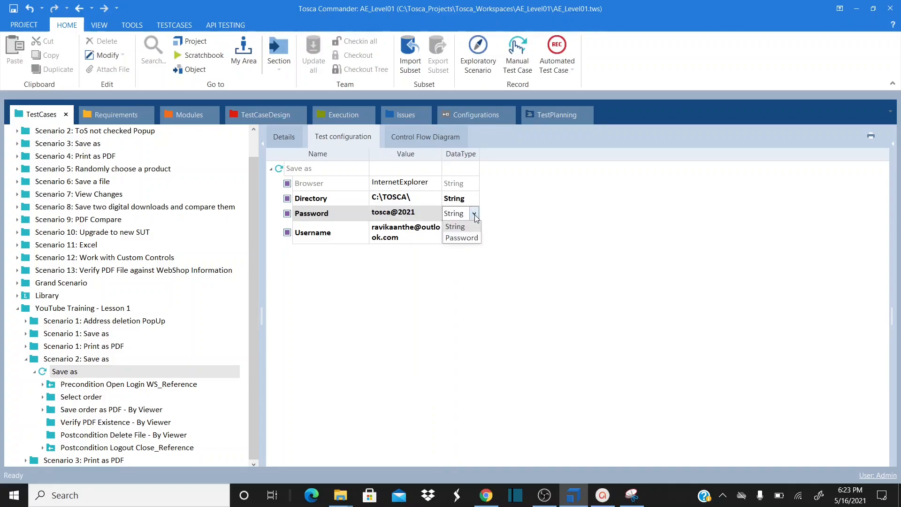
{"action": "left_click", "coordinate": [468, 240]}
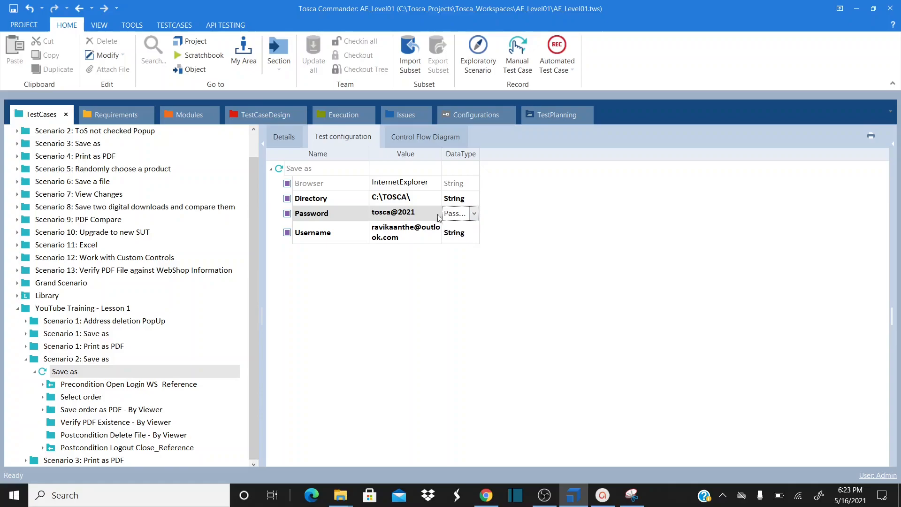
Change the Browser parameter from InternetExplorer to Chrome
{"action": "left_click", "coordinate": [406, 185]}
{"action": "left_click", "coordinate": [405, 183]}
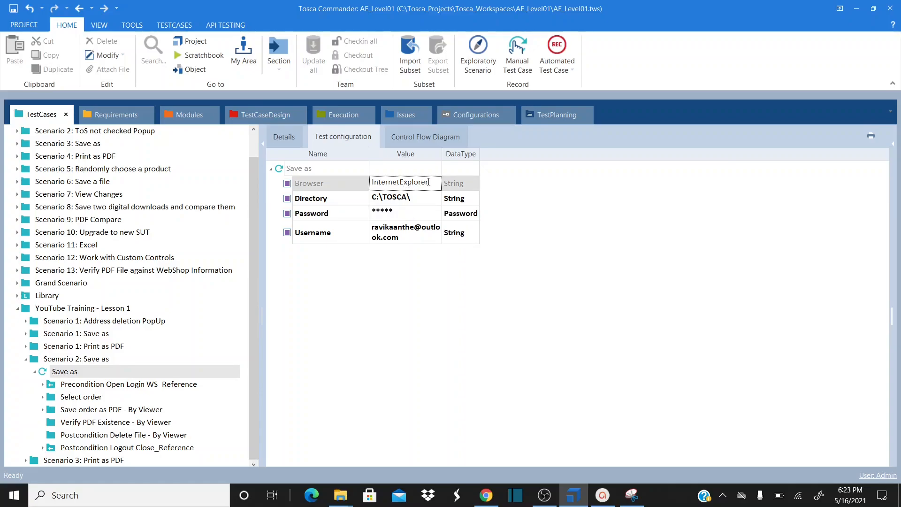
{"action": "double_click", "coordinate": [429, 182]}
{"action": "type", "text": "Chrome"}
{"action": "left_click", "coordinate": [434, 248]}
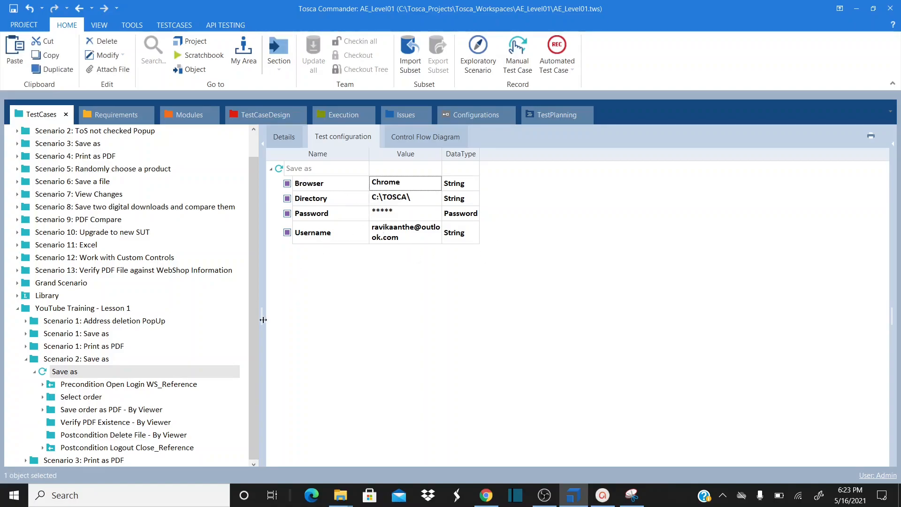
{"action": "left_click", "coordinate": [91, 411]}
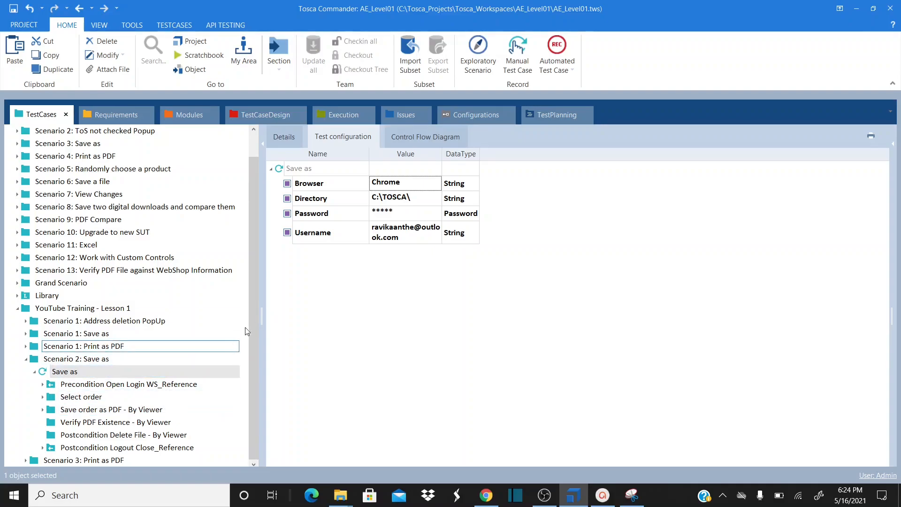
Select the FilePath value in Save order as PDF - By Viewer, cross-checking the Test configuration parameter names
{"action": "left_click", "coordinate": [70, 412]}
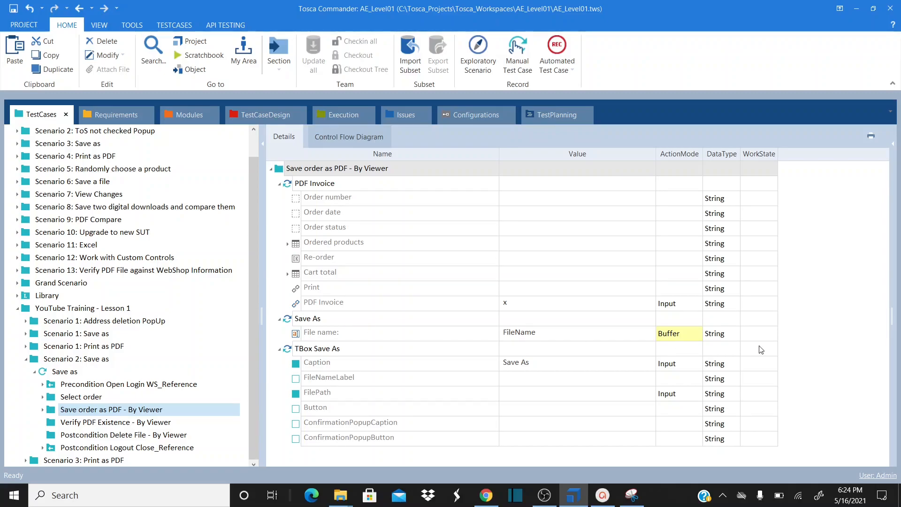
{"action": "left_click", "coordinate": [808, 308]}
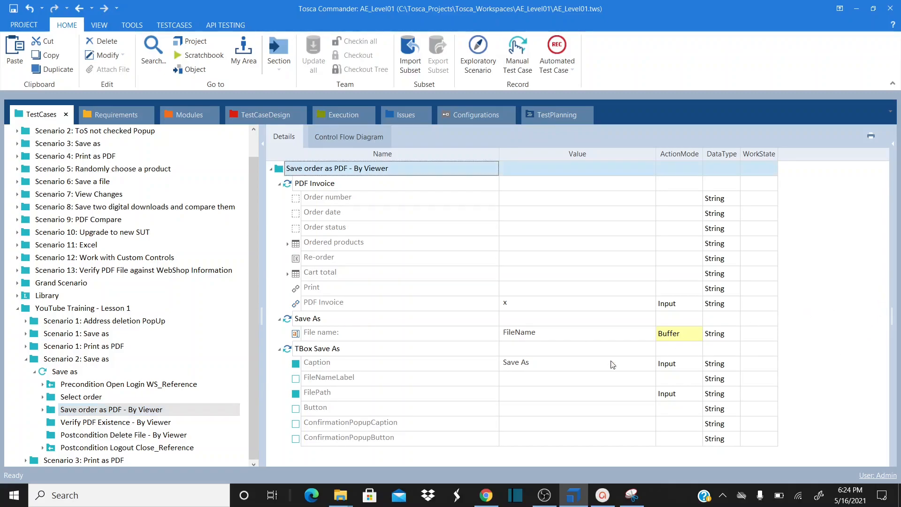
{"action": "left_click", "coordinate": [540, 395]}
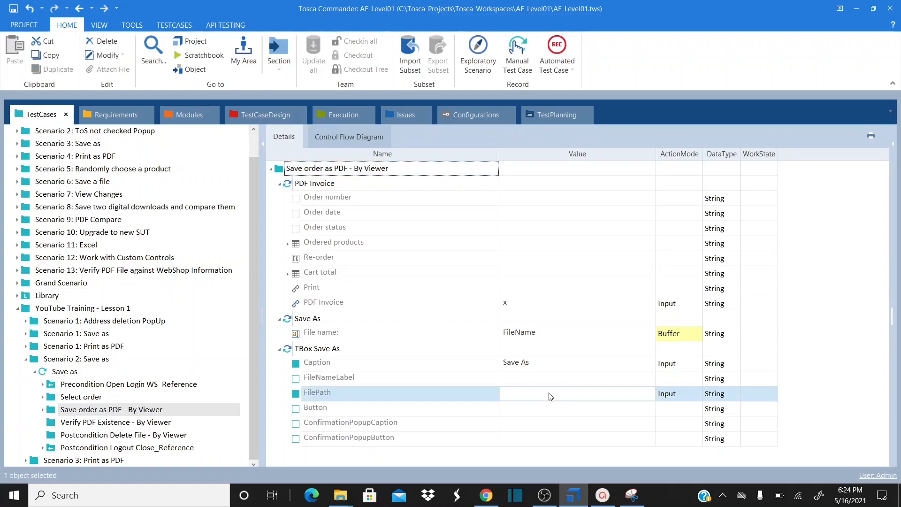
{"action": "left_click", "coordinate": [572, 395]}
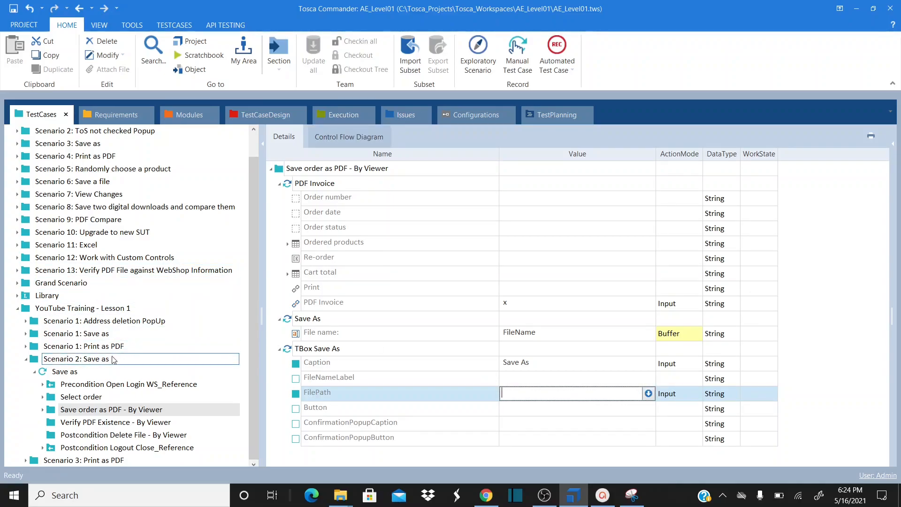
{"action": "left_click", "coordinate": [71, 372]}
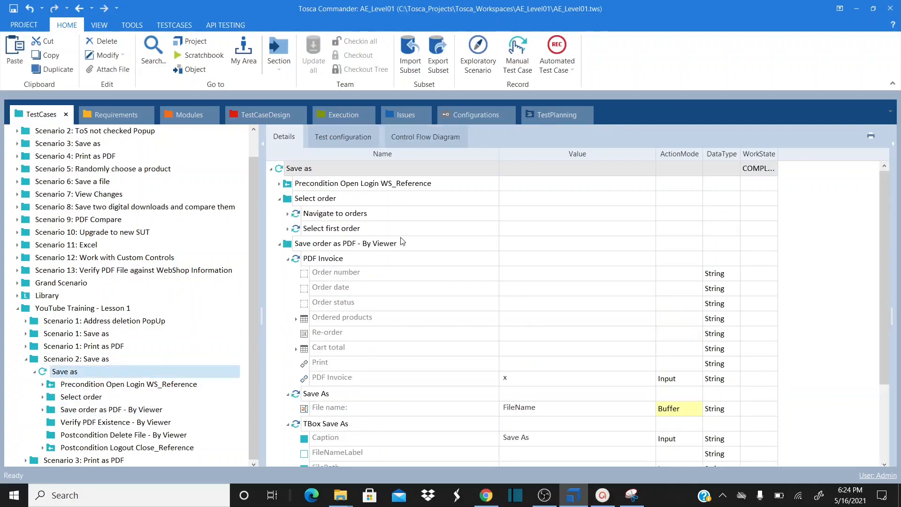
{"action": "left_click", "coordinate": [351, 139]}
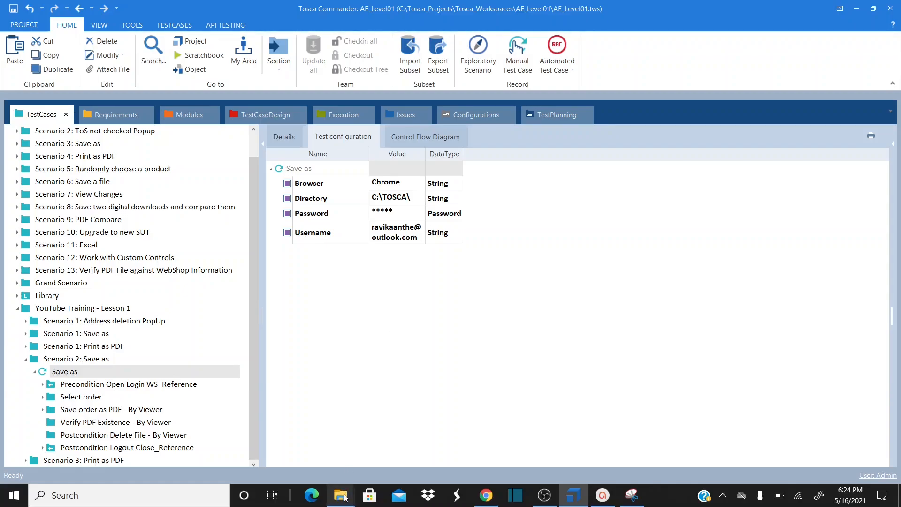
{"action": "mouse_move", "coordinate": [345, 497]}
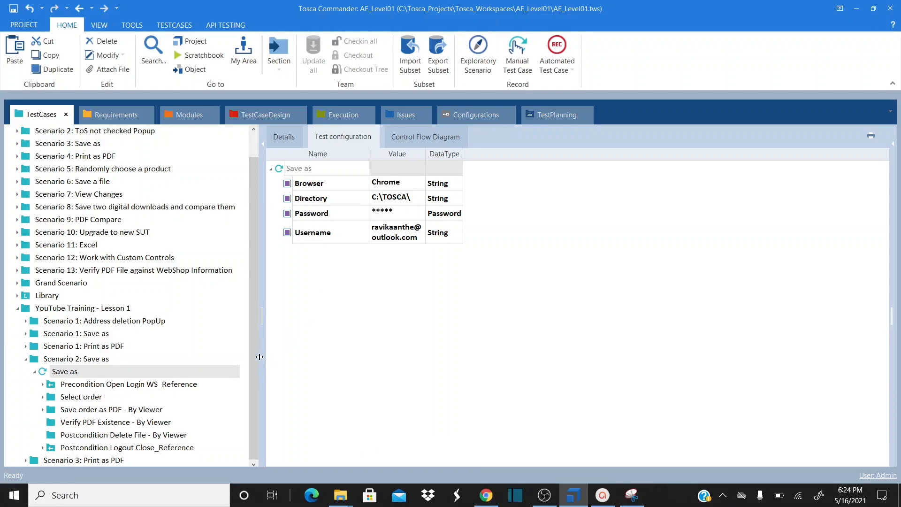
{"action": "left_click", "coordinate": [93, 410]}
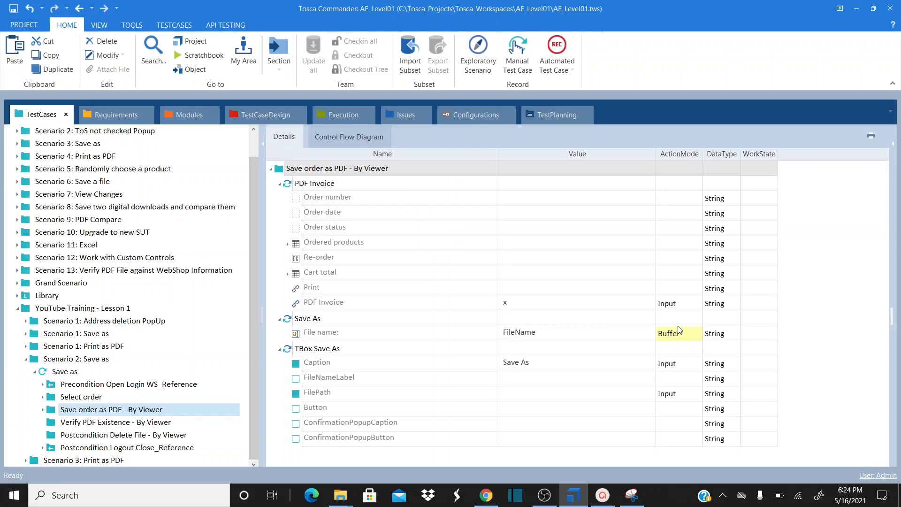
Enter {CP[Directory]}{B[FileName]} as the TBox Save As FilePath value
{"action": "left_click", "coordinate": [518, 397]}
{"action": "left_click", "coordinate": [518, 393]}
{"action": "type", "text": "C"}
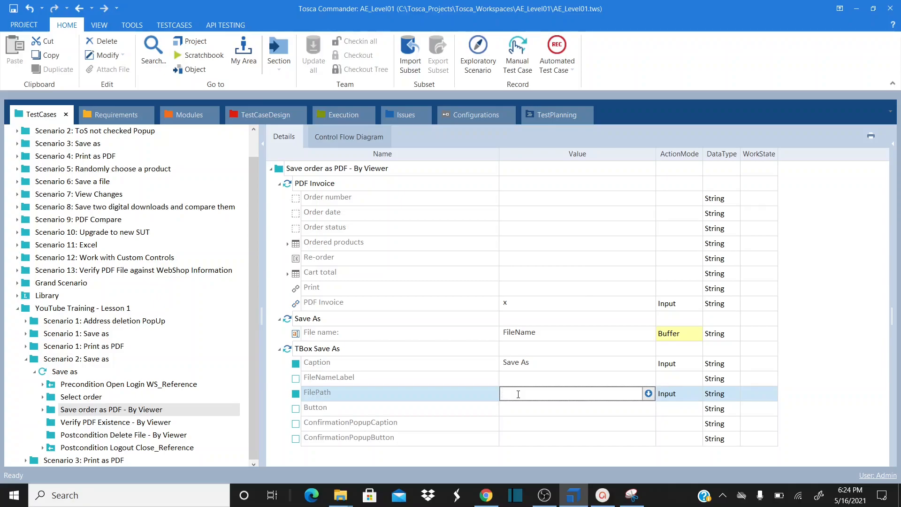
{"action": "type", "text": "{CP[Directory]"}
{"action": "type", "text": "{B"}
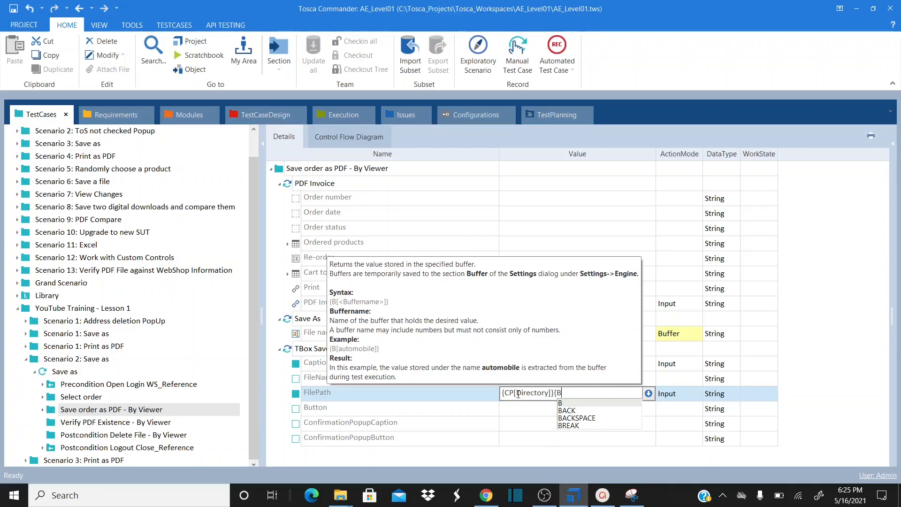
{"action": "type", "text": "[Fi"}
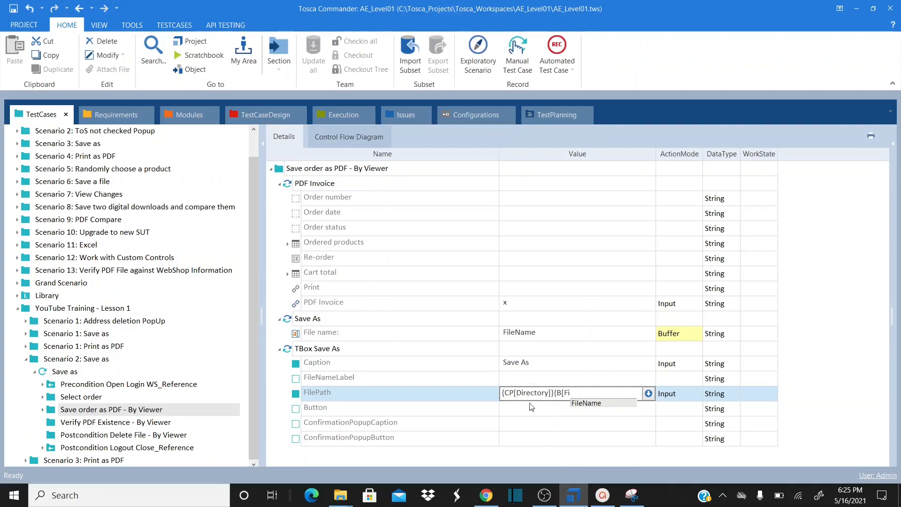
{"action": "left_click", "coordinate": [586, 404]}
{"action": "left_click", "coordinate": [583, 396]}
{"action": "type", "text": "le"}
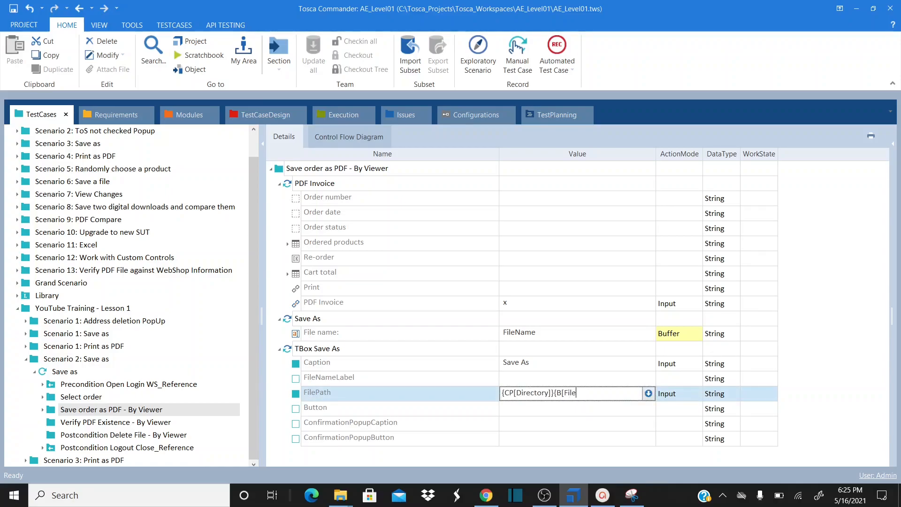
{"action": "type", "text": "Name]}"}
{"action": "key", "text": "Return"}
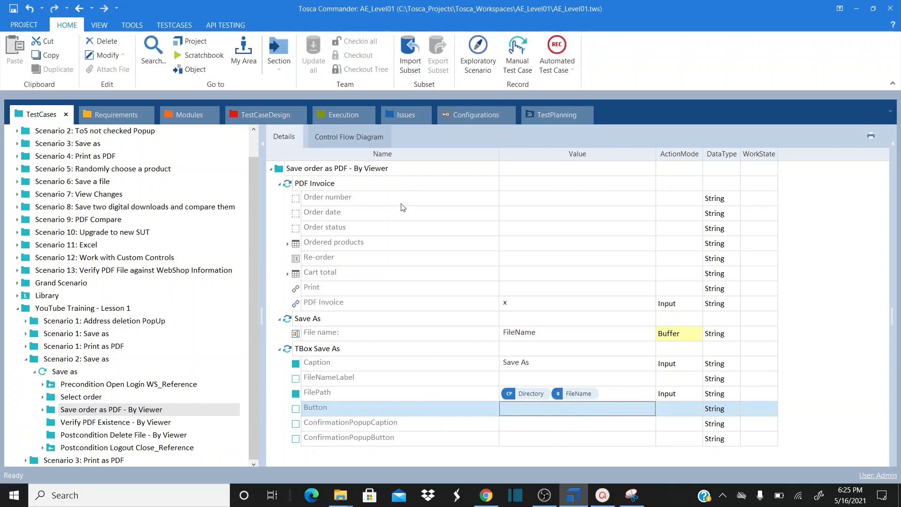
{"action": "left_click", "coordinate": [394, 183]}
{"action": "left_click", "coordinate": [76, 359]}
{"action": "left_click", "coordinate": [65, 371]}
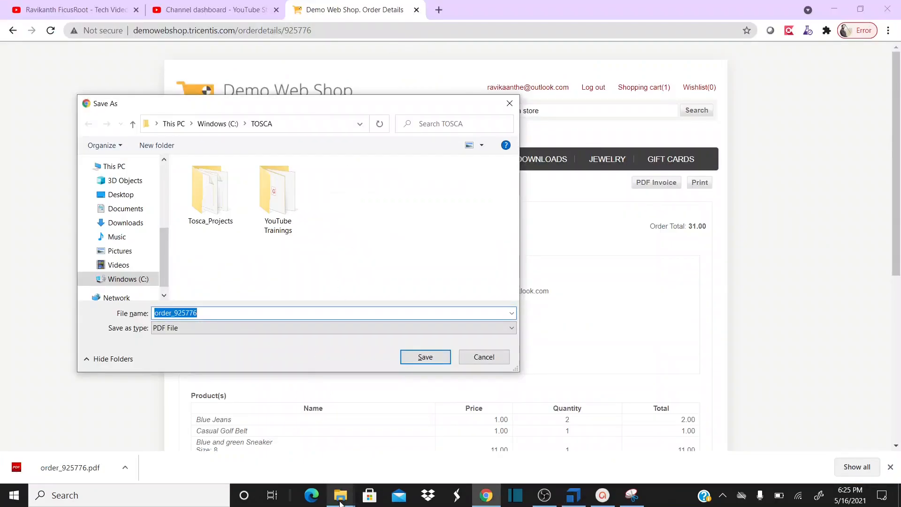
{"action": "left_click", "coordinate": [341, 502]}
{"action": "left_click", "coordinate": [363, 445]}
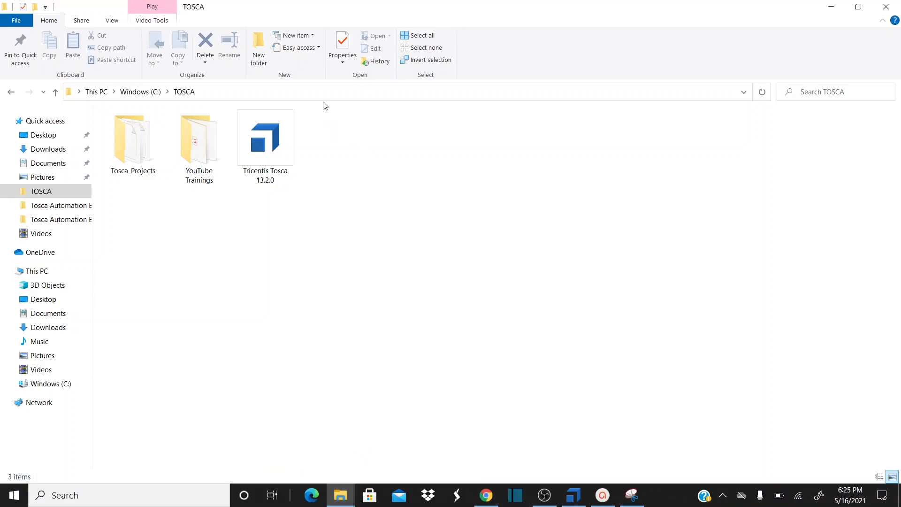
{"action": "left_click", "coordinate": [320, 90]}
{"action": "left_click", "coordinate": [321, 89]}
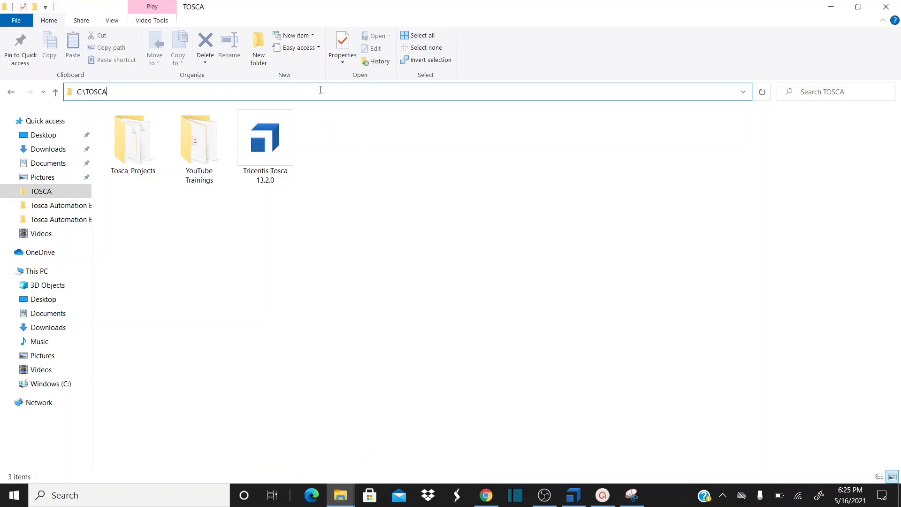
{"action": "type", "text": "\\"}
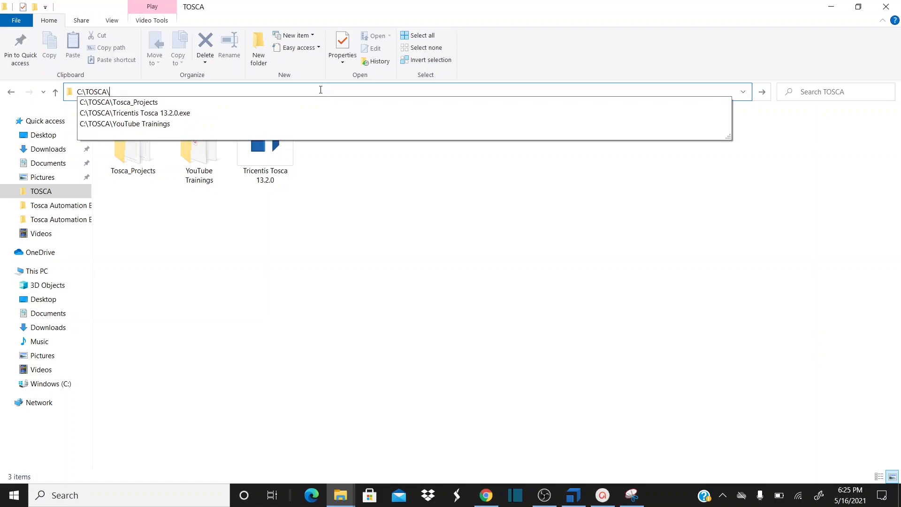
{"action": "type", "text": "Filename.PDF"}
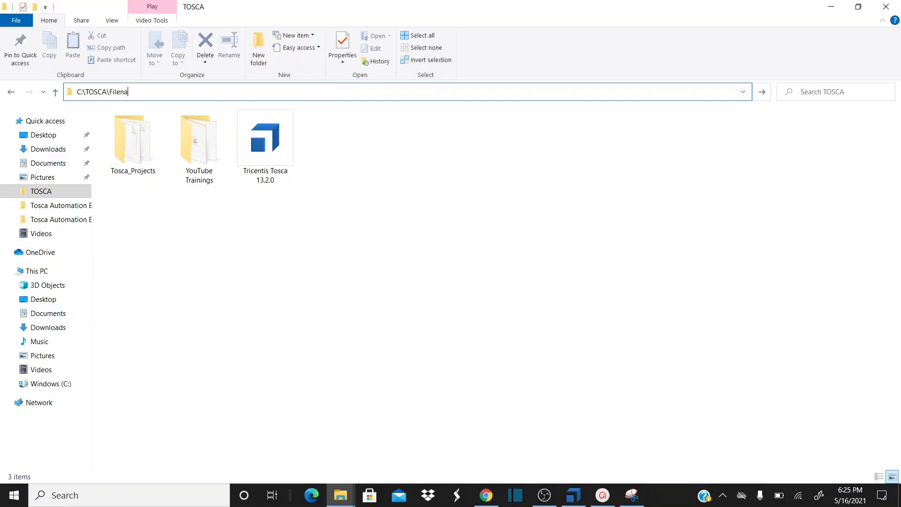
{"action": "key", "text": "BackSpace"}
{"action": "key", "text": "BackSpace"}
{"action": "key", "text": "BackSpace"}
{"action": "key", "text": "BackSpace"}
{"action": "key", "text": "BackSpace"}
{"action": "key", "text": "BackSpace"}
{"action": "key", "text": "BackSpace"}
{"action": "key", "text": "BackSpace"}
{"action": "key", "text": "BackSpace"}
{"action": "key", "text": "BackSpace"}
{"action": "key", "text": "BackSpace"}
{"action": "key", "text": "Down"}
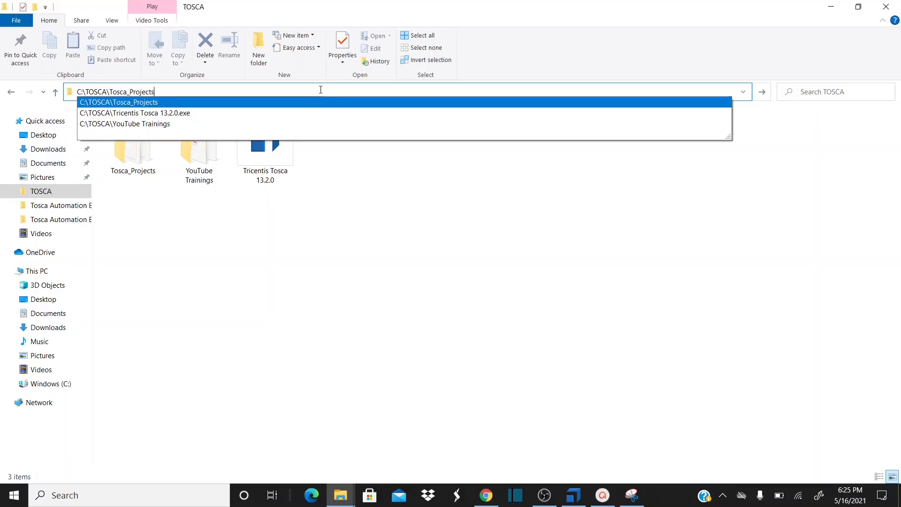
{"action": "key", "text": "alt+Tab"}
{"action": "key", "text": "alt+Tab"}
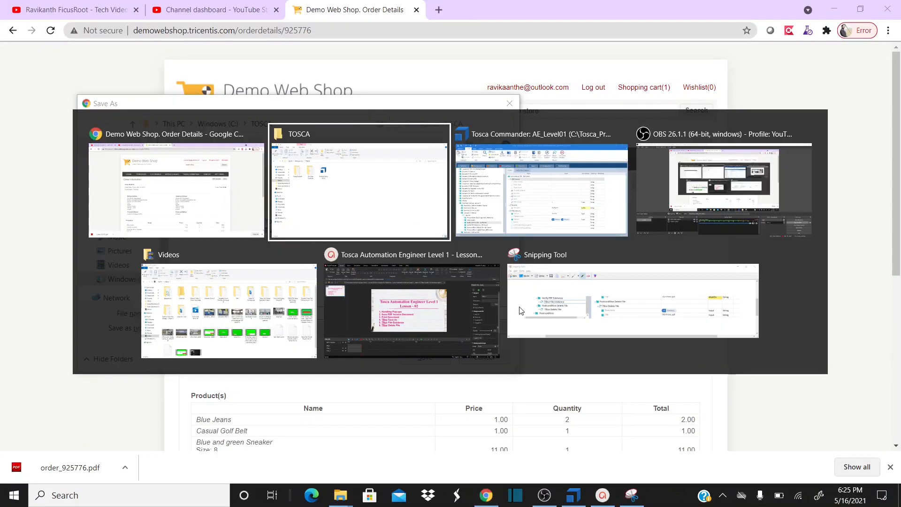
{"action": "key", "text": "alt+Tab"}
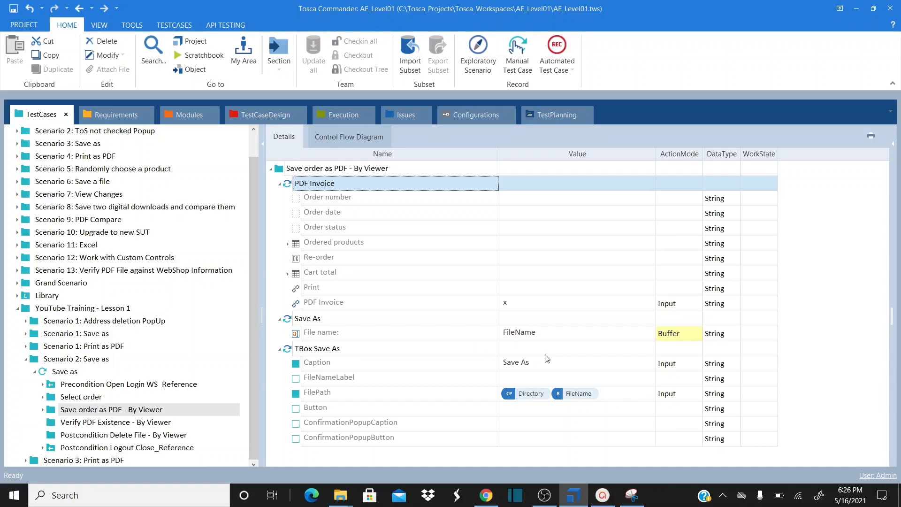
Save the invoice as order_925776 PDF into C:\TOSCA from Chrome's Save As dialog
{"action": "key", "text": "alt+Tab"}
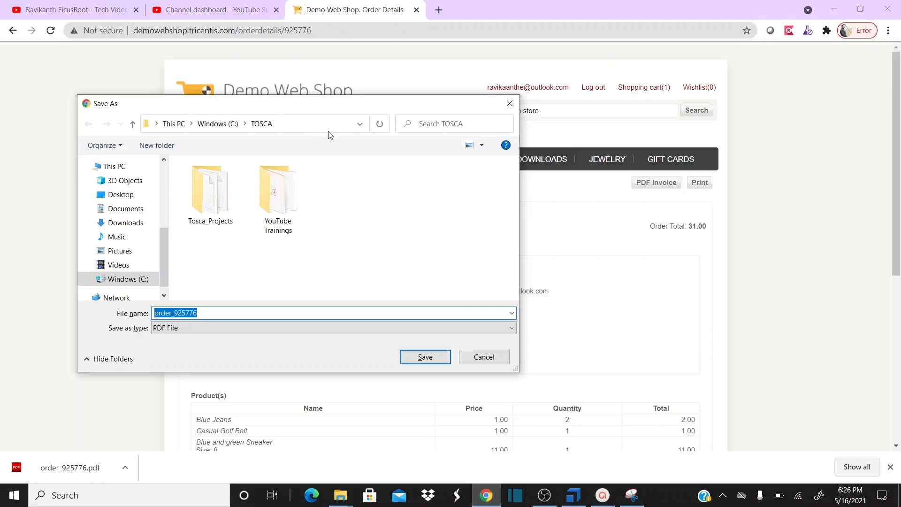
{"action": "key", "text": "alt+Tab"}
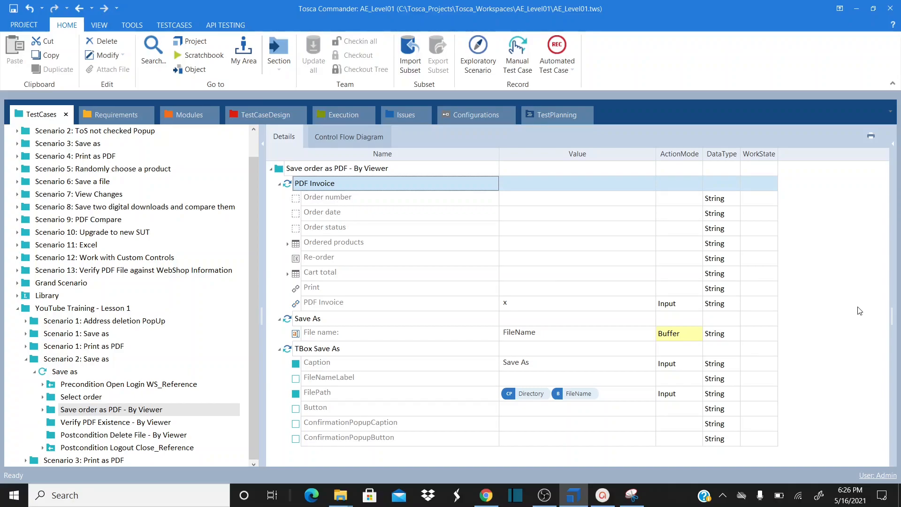
{"action": "key", "text": "alt+Tab"}
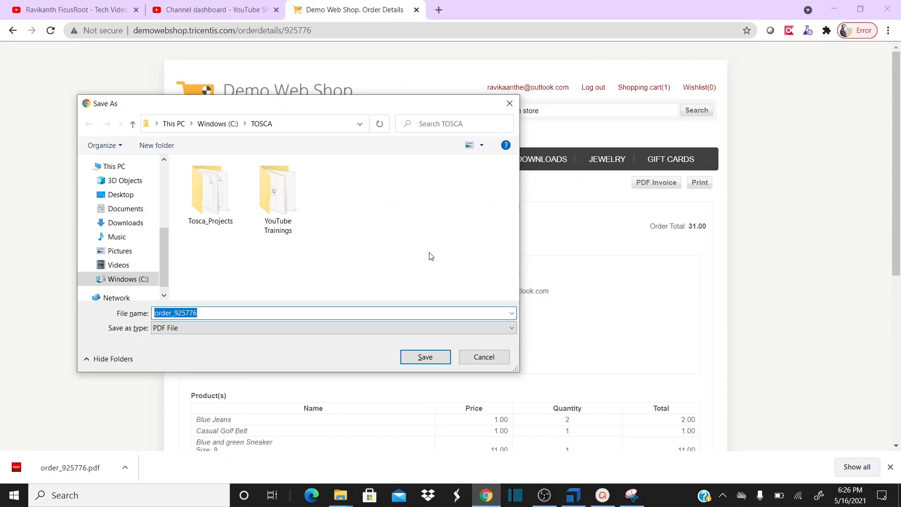
{"action": "left_click", "coordinate": [427, 359]}
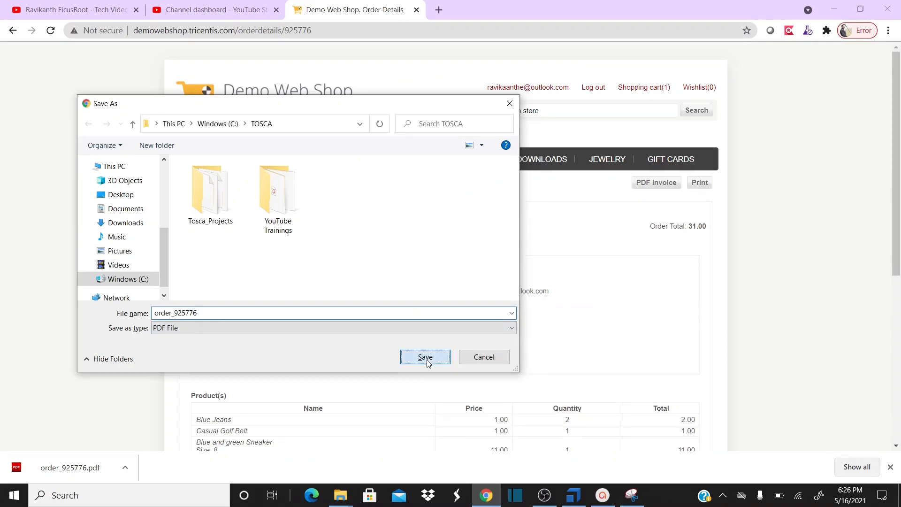
Check that order_925776.pdf (30.2 KB) is in the TOSCA folder, then return to Tosca Commander
{"action": "mouse_move", "coordinate": [340, 495]}
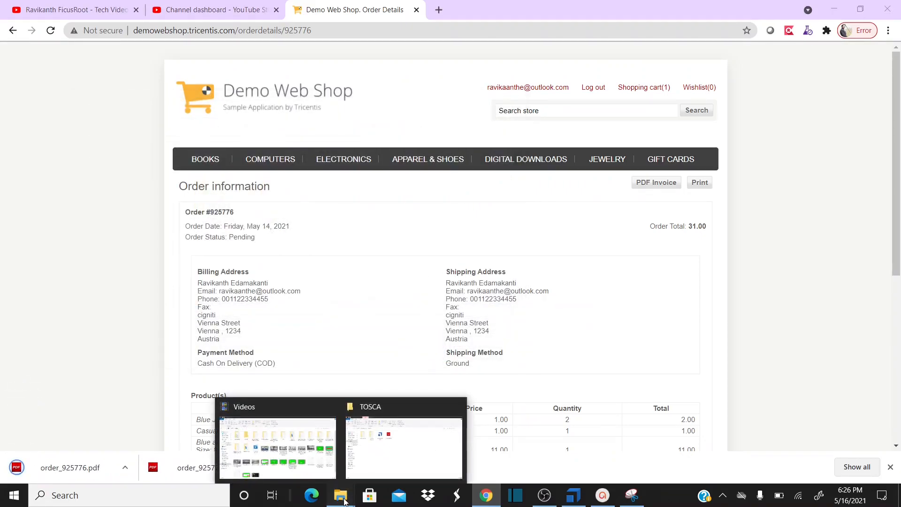
{"action": "left_click", "coordinate": [399, 463]}
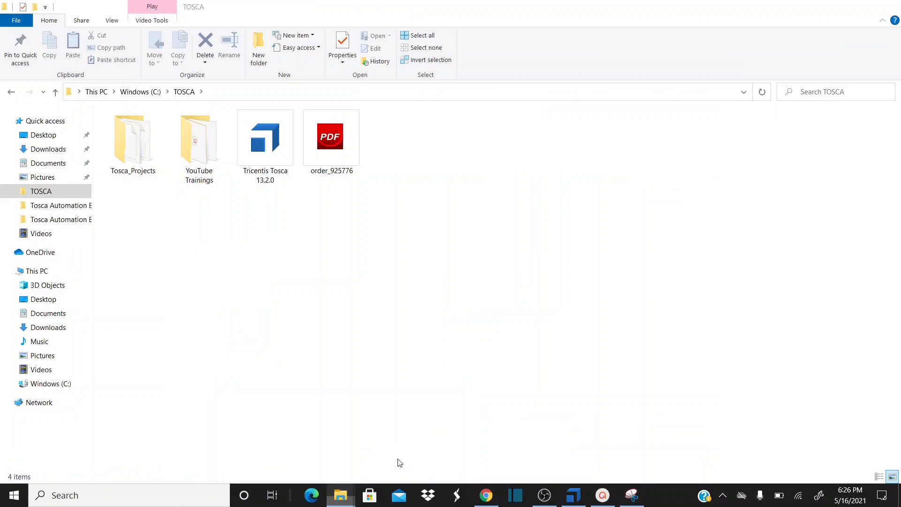
{"action": "left_click", "coordinate": [340, 156]}
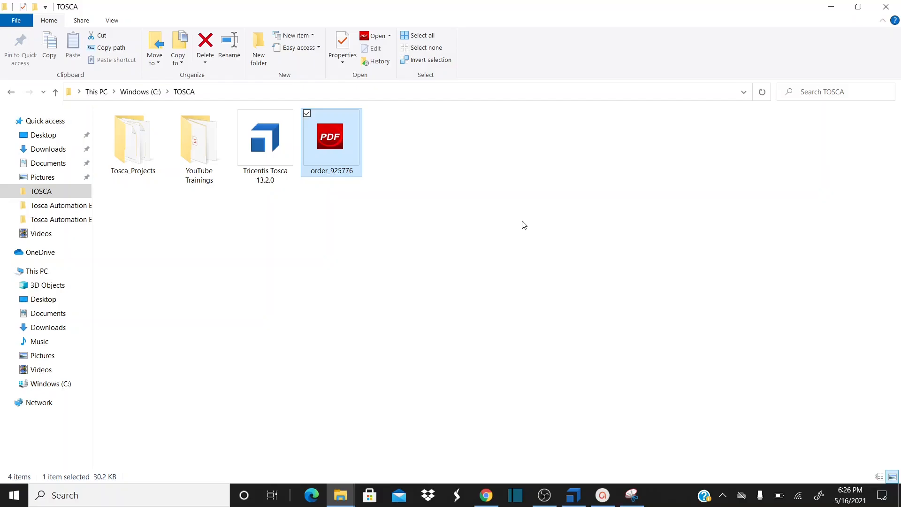
{"action": "key", "text": "alt+Tab"}
{"action": "key", "text": "alt+Tab"}
{"action": "key", "text": "Tab"}
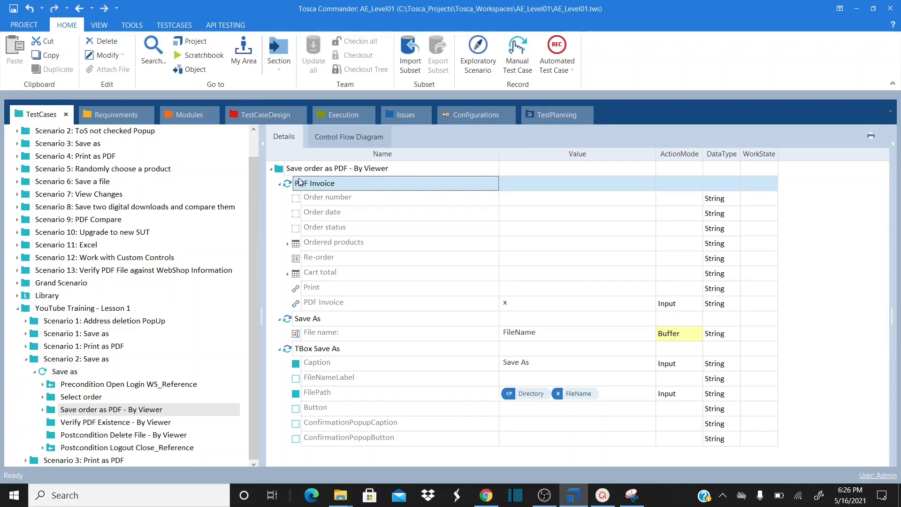
Search for 'file' and add a TBox File Existence step to Save order as PDF - By Viewer
{"action": "left_click", "coordinate": [283, 171]}
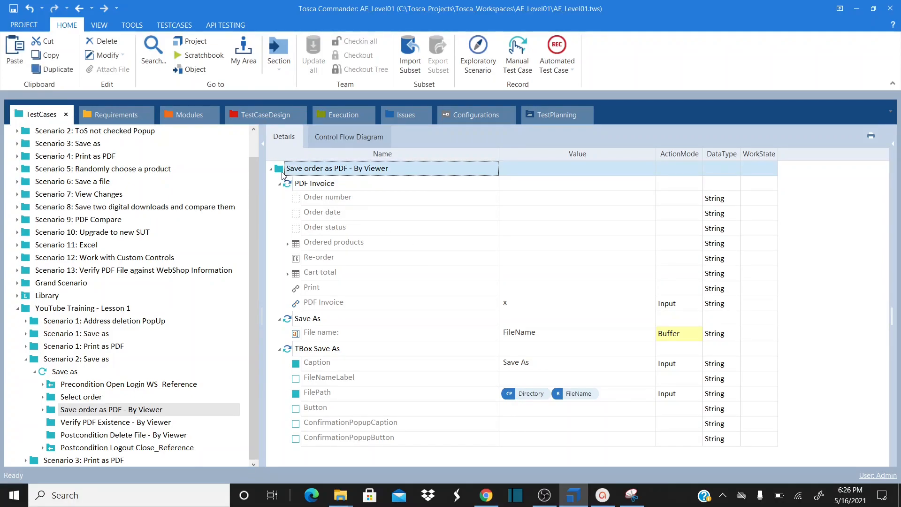
{"action": "right_click", "coordinate": [283, 175]}
{"action": "left_click", "coordinate": [387, 294]}
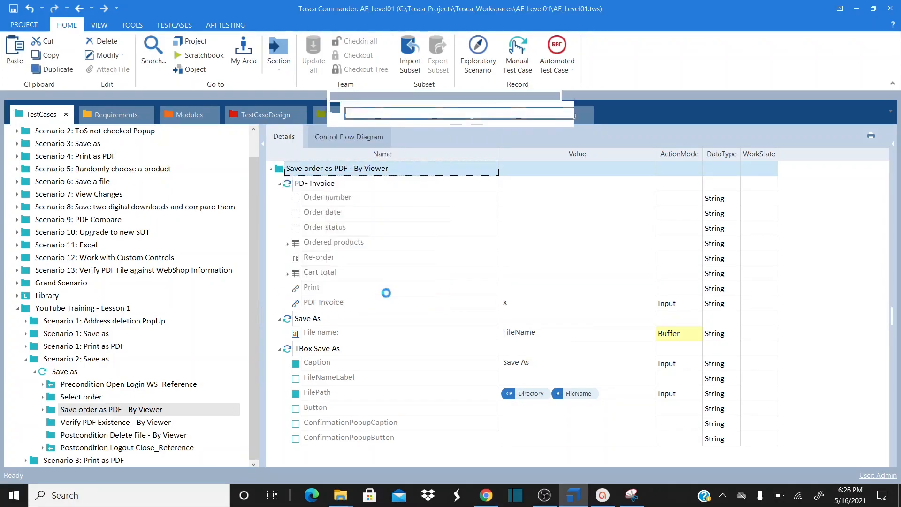
{"action": "type", "text": "file"}
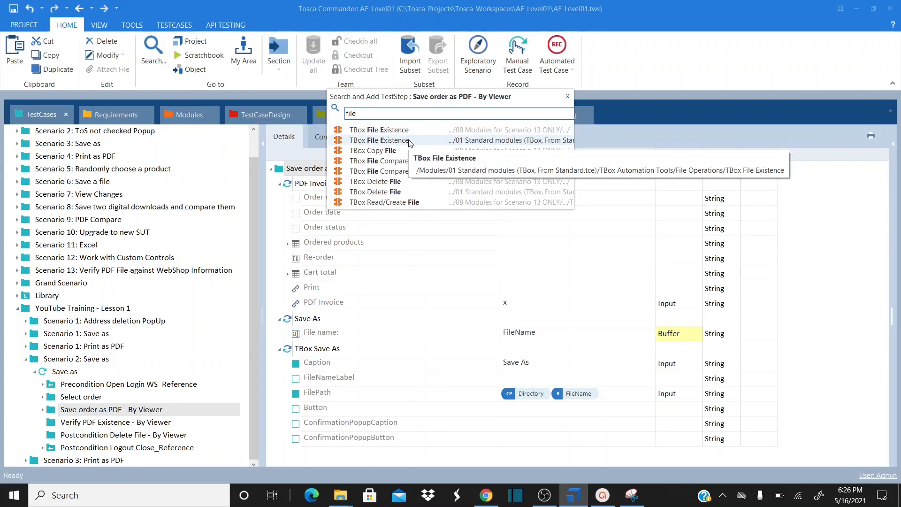
{"action": "double_click", "coordinate": [409, 142]}
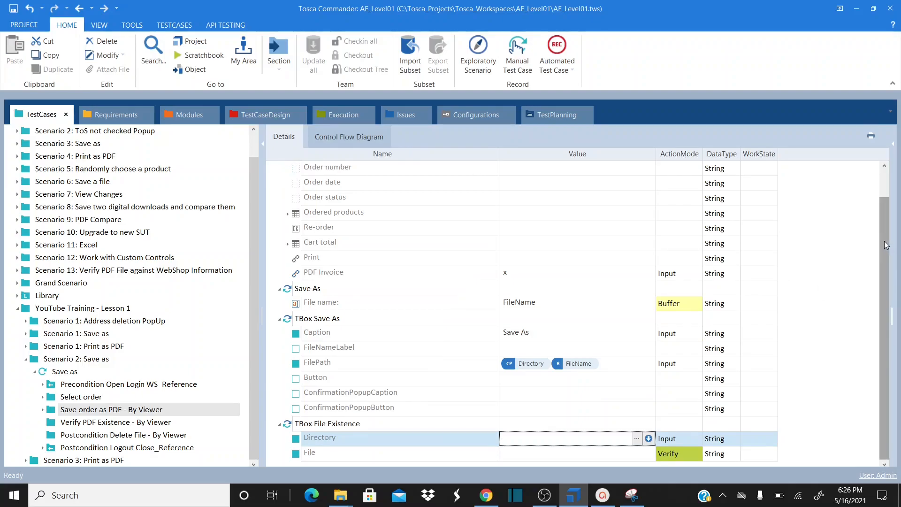
{"action": "key", "text": "alt+Tab"}
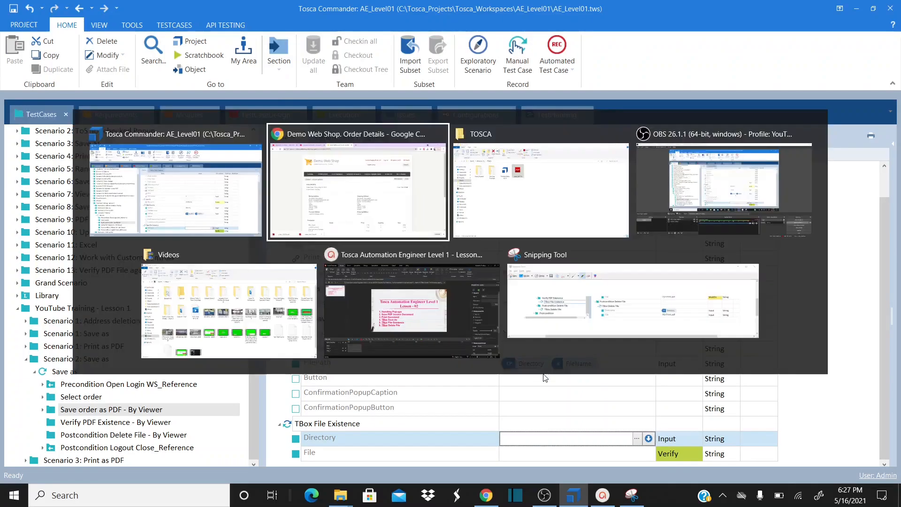
{"action": "key", "text": "alt+Tab"}
{"action": "key", "text": "alt+Tab"}
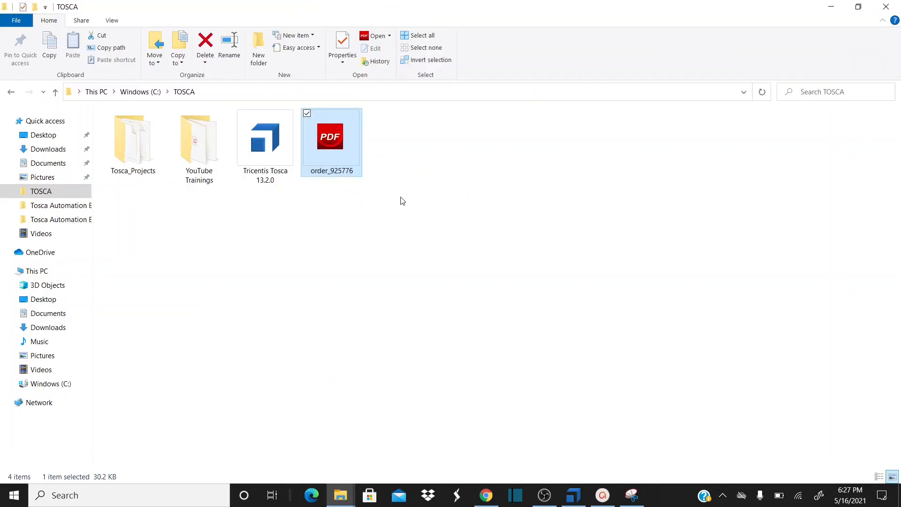
{"action": "key", "text": "alt+Tab"}
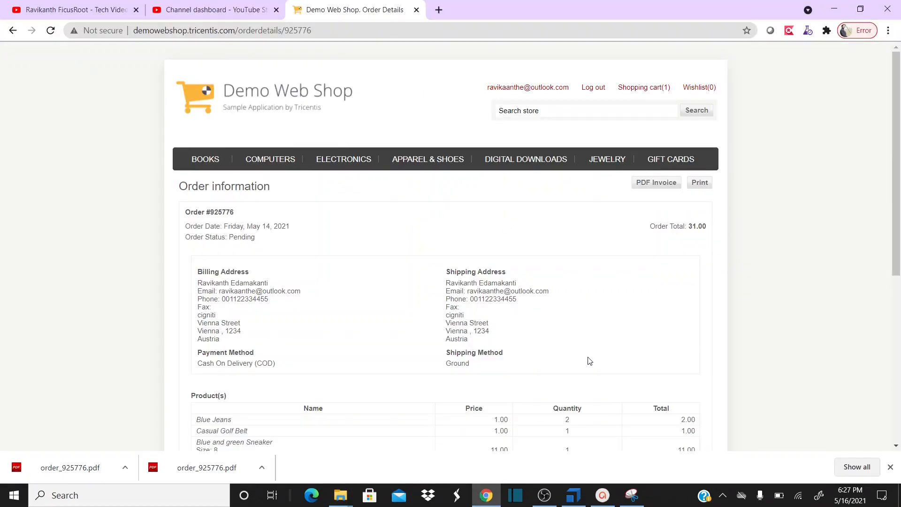
{"action": "key", "text": "alt+Tab"}
{"action": "key", "text": "alt+Tab"}
{"action": "left_click", "coordinate": [547, 443]}
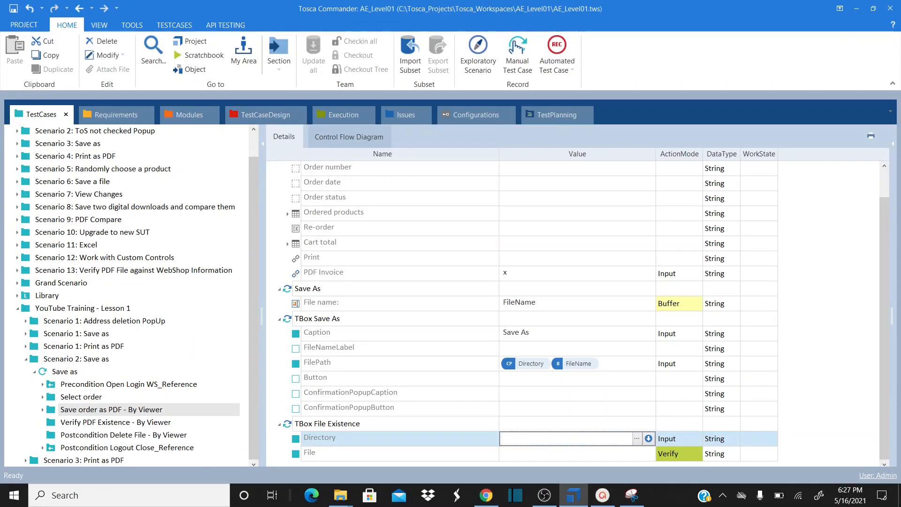
Set the File Existence Directory to {CP[Directory]} and File to {B[FIleName]}
{"action": "type", "text": "C"}
{"action": "key", "text": "BackSpace"}
{"action": "type", "text": "{CP[Directory]}"}
{"action": "key", "text": "Return"}
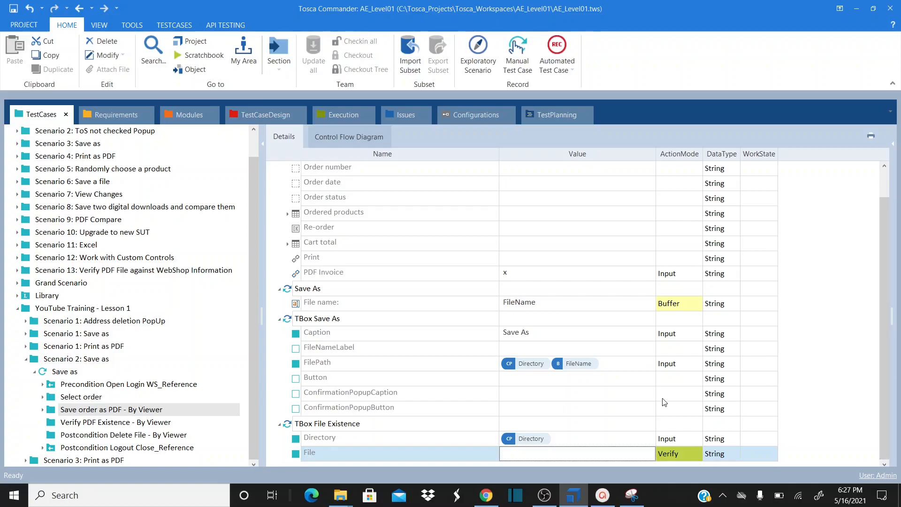
{"action": "left_click", "coordinate": [559, 308]}
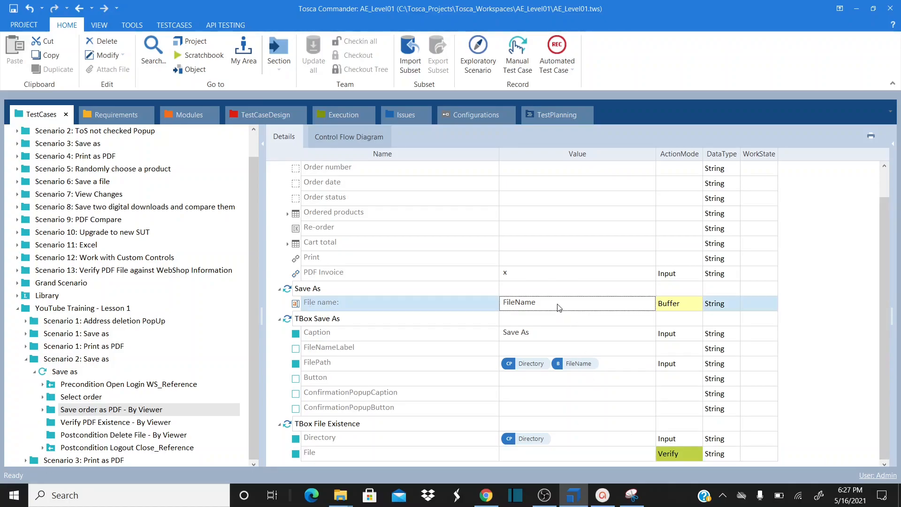
{"action": "left_click", "coordinate": [557, 305]}
{"action": "double_click", "coordinate": [557, 304]}
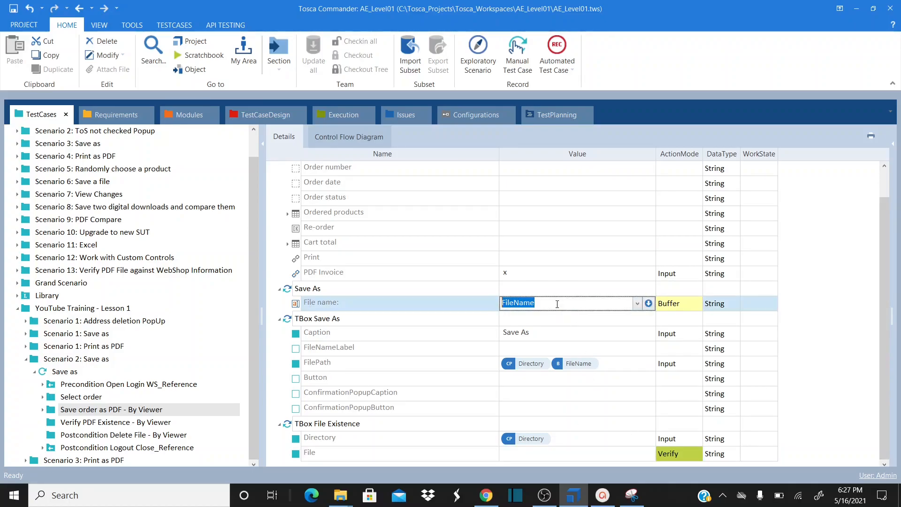
{"action": "left_click", "coordinate": [565, 453]}
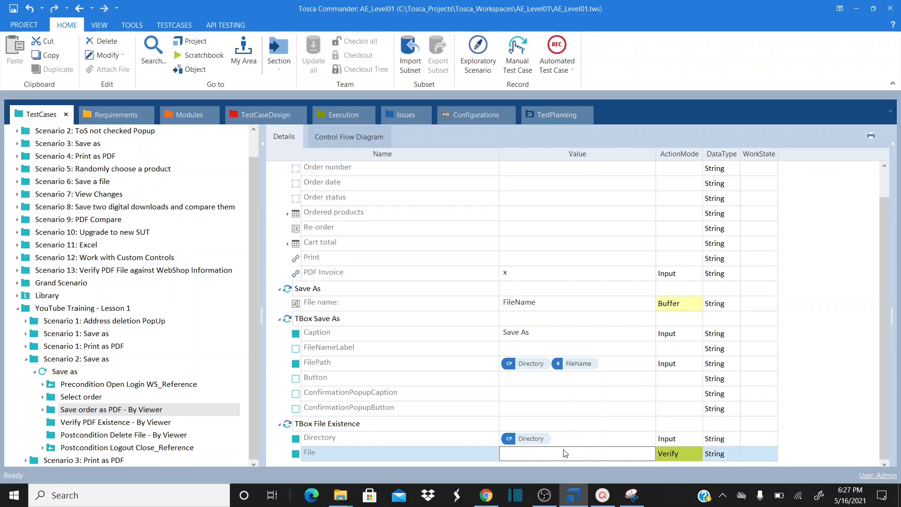
{"action": "left_click", "coordinate": [565, 453]}
{"action": "type", "text": "B"}
{"action": "key", "text": "BackSpace"}
{"action": "type", "text": "{B"}
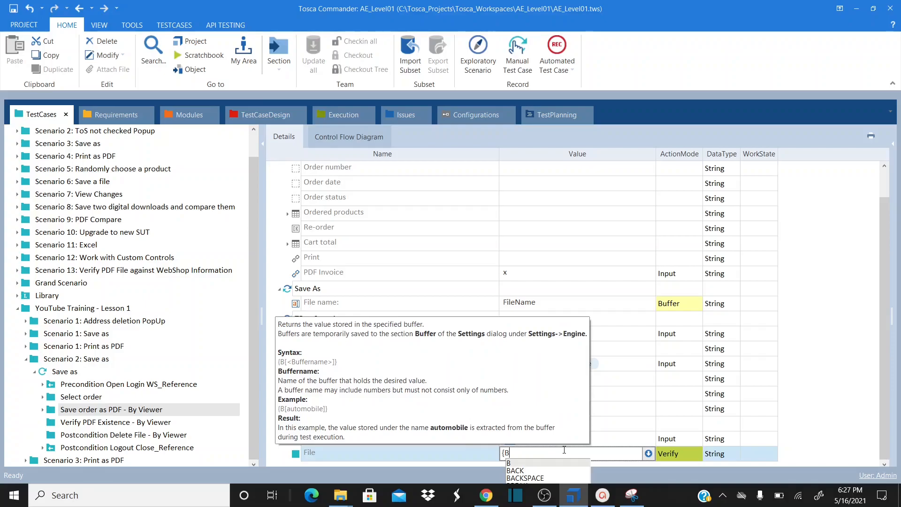
{"action": "type", "text": "[FI"}
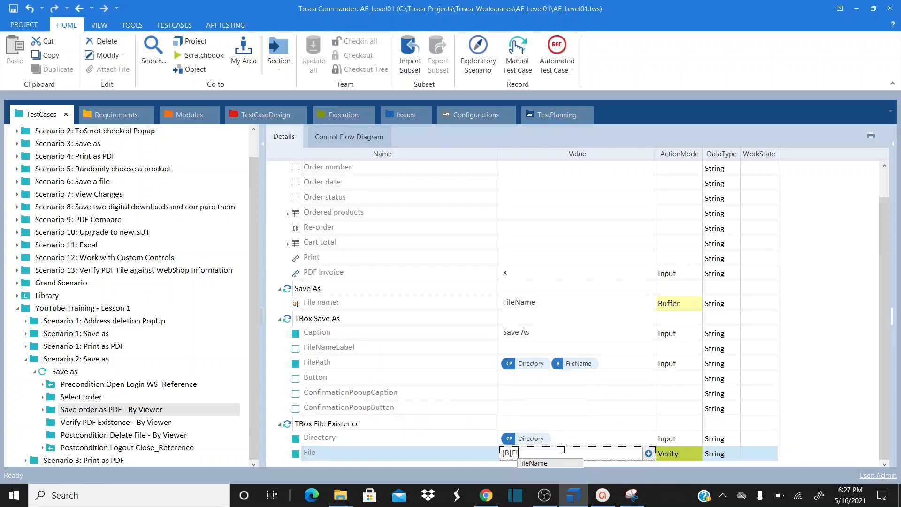
{"action": "type", "text": "leName"}
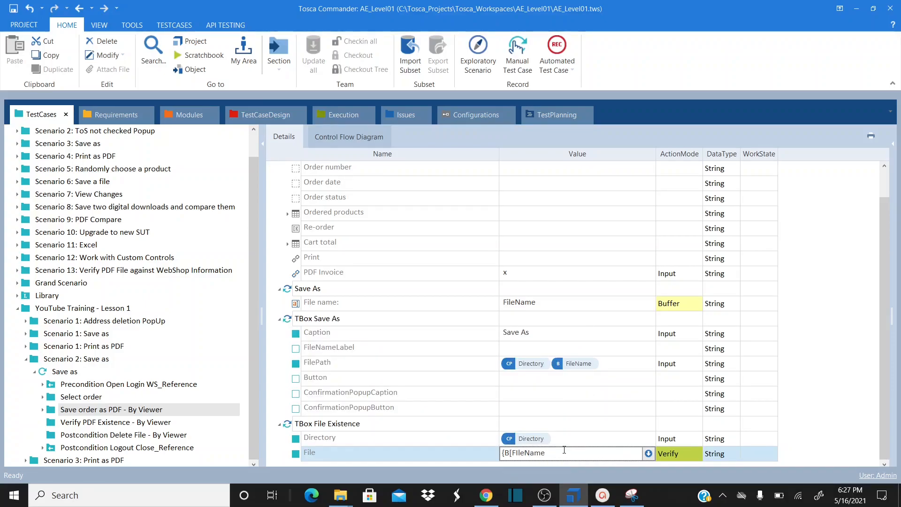
{"action": "type", "text": "]}"}
{"action": "key", "text": "Return"}
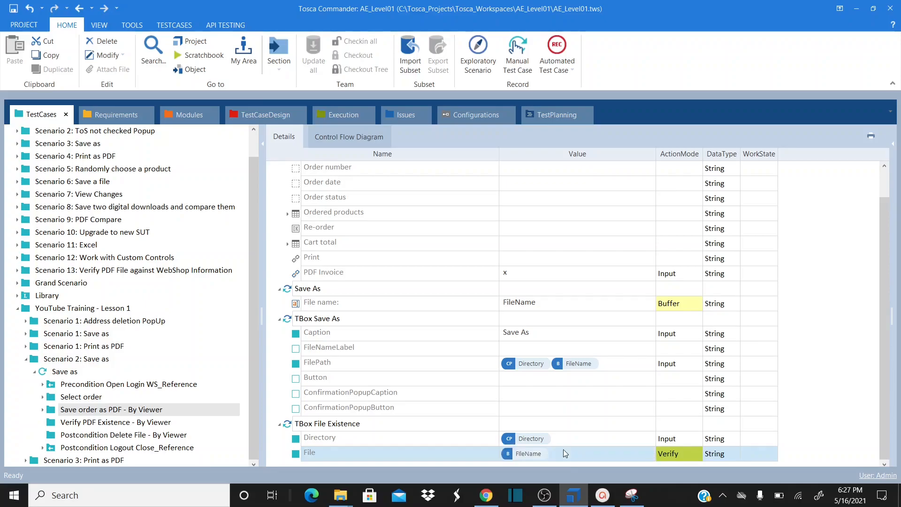
Change the File row's action mode from Verify to WaitOn
{"action": "left_click", "coordinate": [677, 308]}
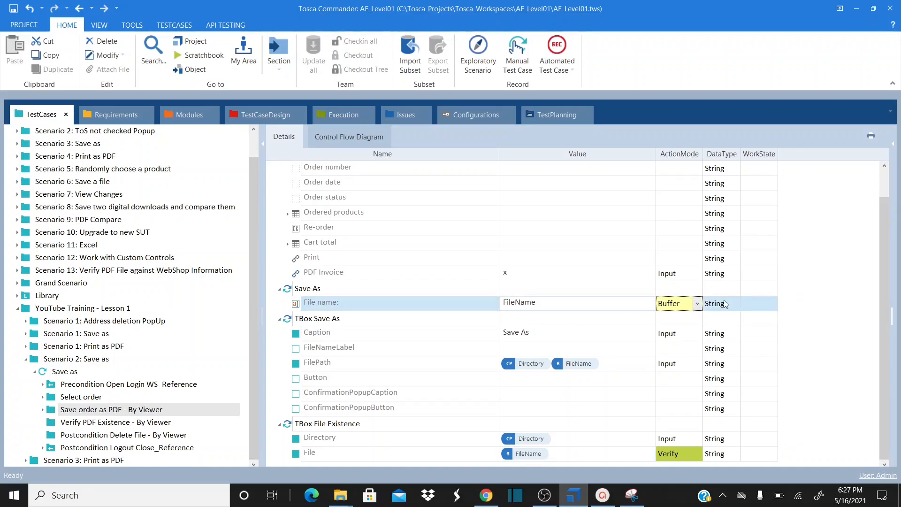
{"action": "left_click", "coordinate": [713, 457]}
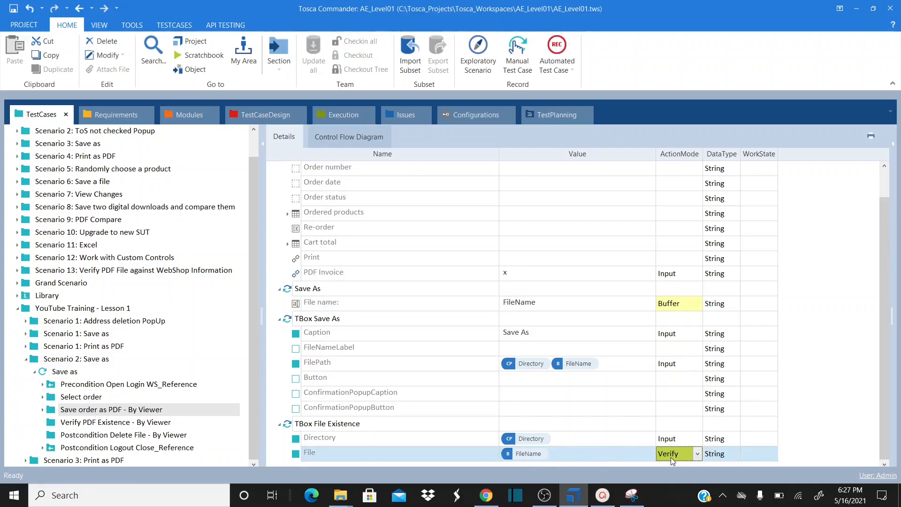
{"action": "left_click", "coordinate": [698, 455]}
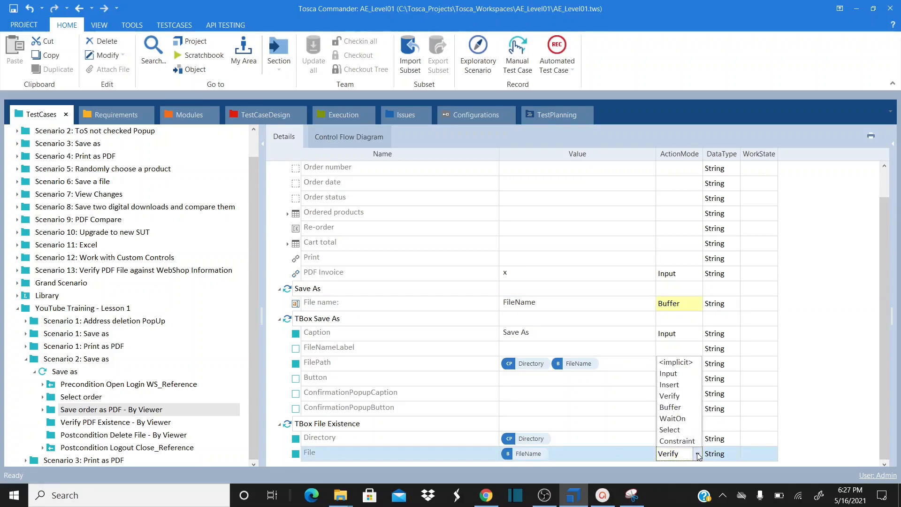
{"action": "left_click", "coordinate": [685, 422]}
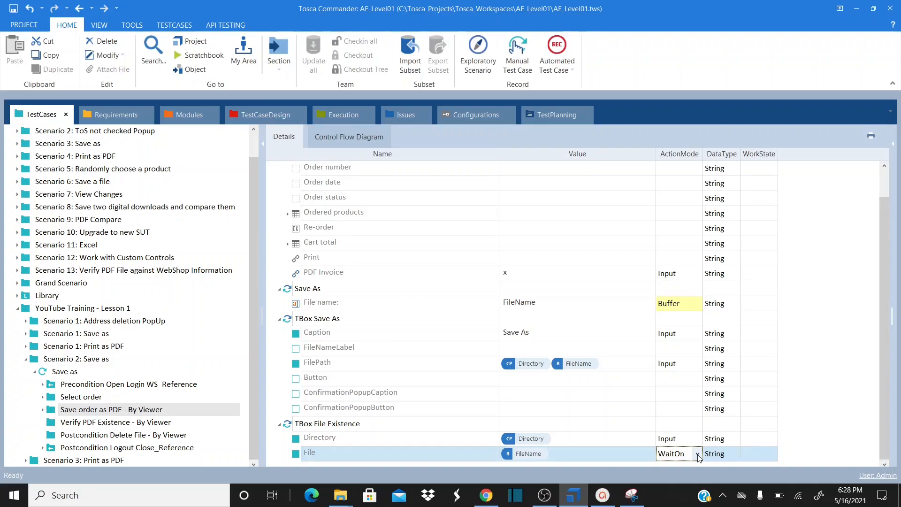
{"action": "key", "text": "alt+Tab"}
{"action": "key", "text": "alt+Tab"}
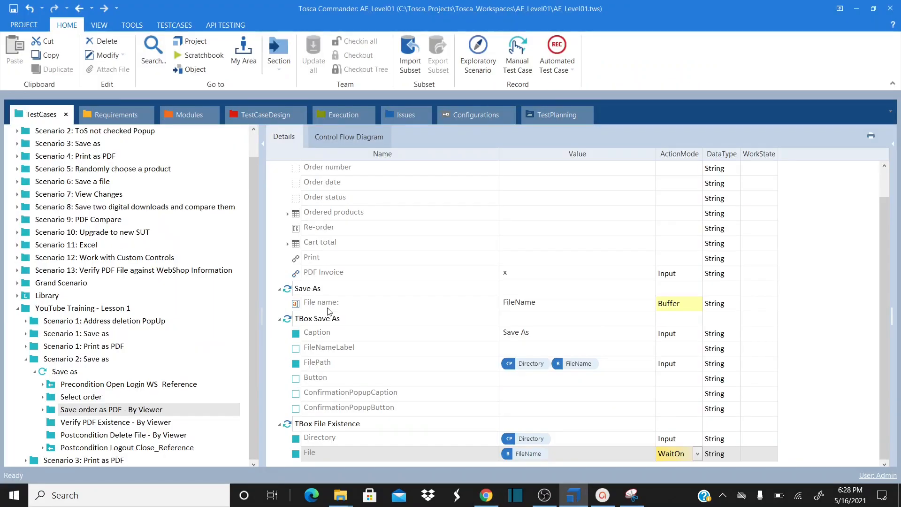
{"action": "key", "text": "alt+Tab"}
{"action": "key", "text": "Tab"}
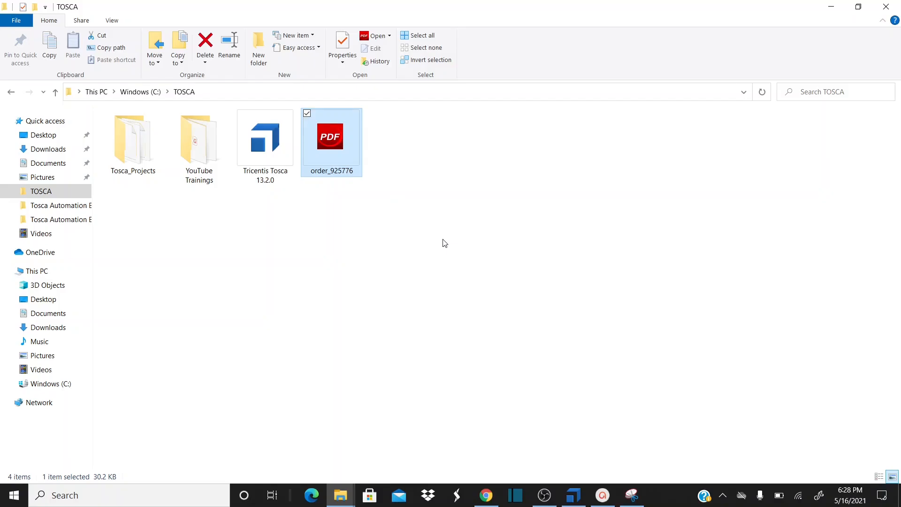
{"action": "key", "text": "alt+Tab"}
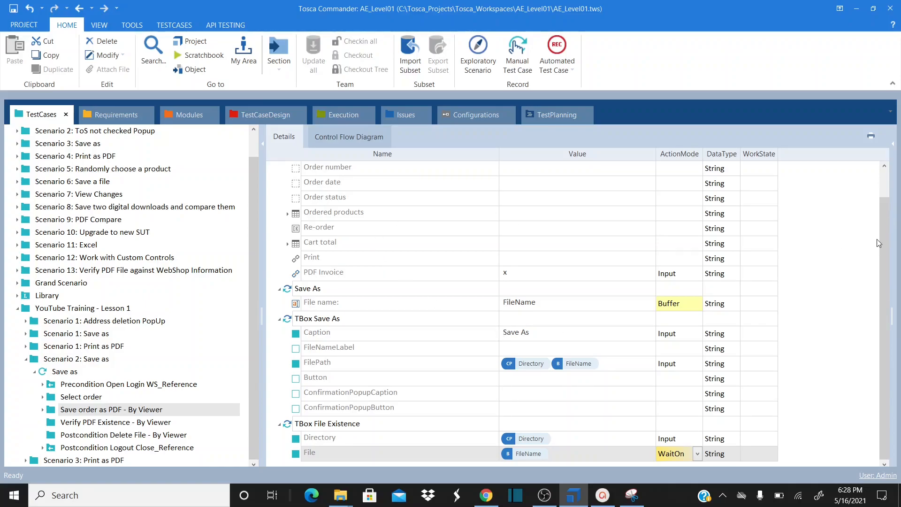
Search for 'Dele' and add a TBox Delete File step to Save order as PDF - By Viewer
{"action": "scroll", "coordinate": [880, 241], "scroll_direction": "up", "scroll_amount": 2}
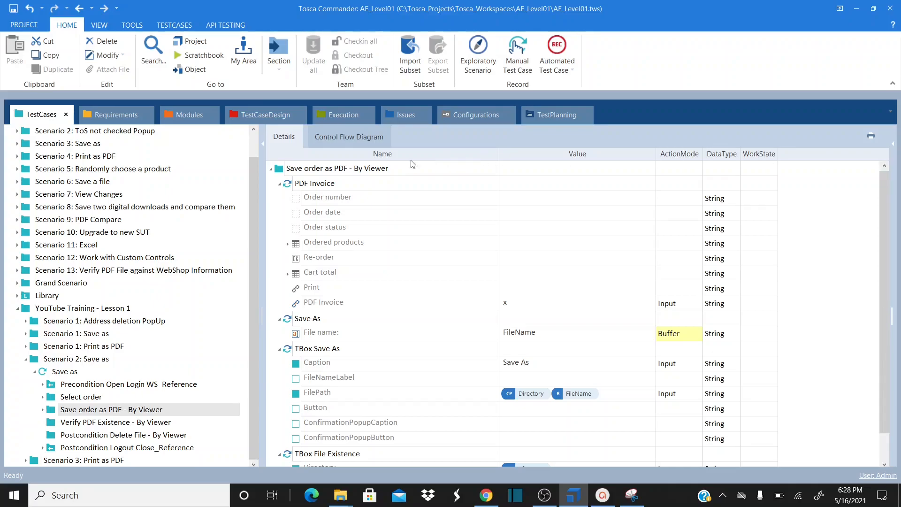
{"action": "left_click", "coordinate": [301, 172]}
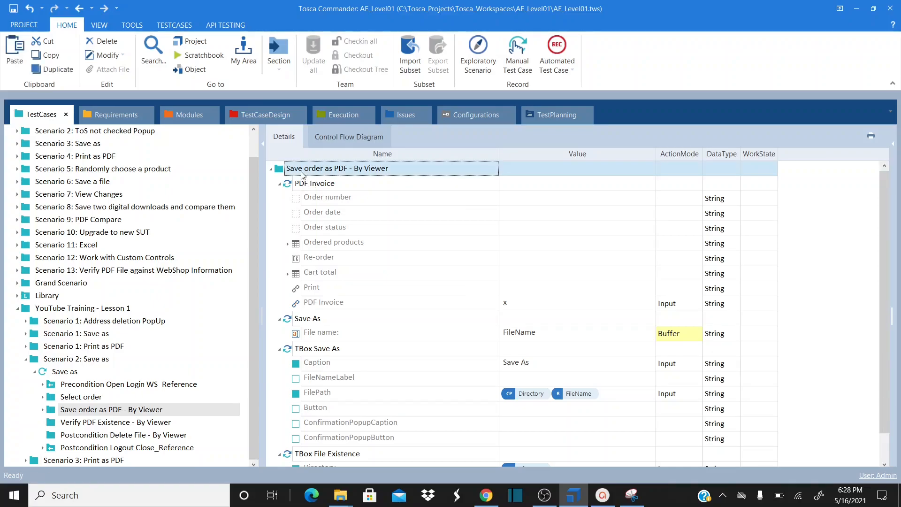
{"action": "right_click", "coordinate": [301, 175]}
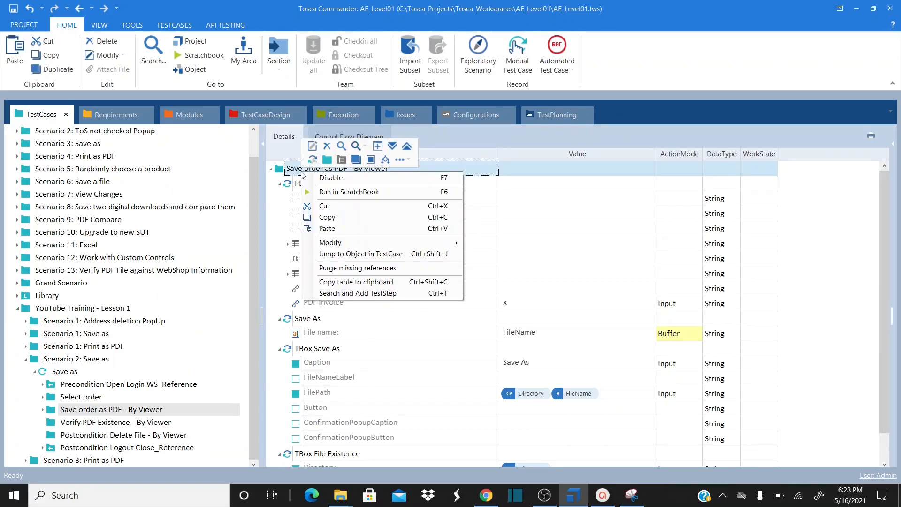
{"action": "left_click", "coordinate": [389, 297]}
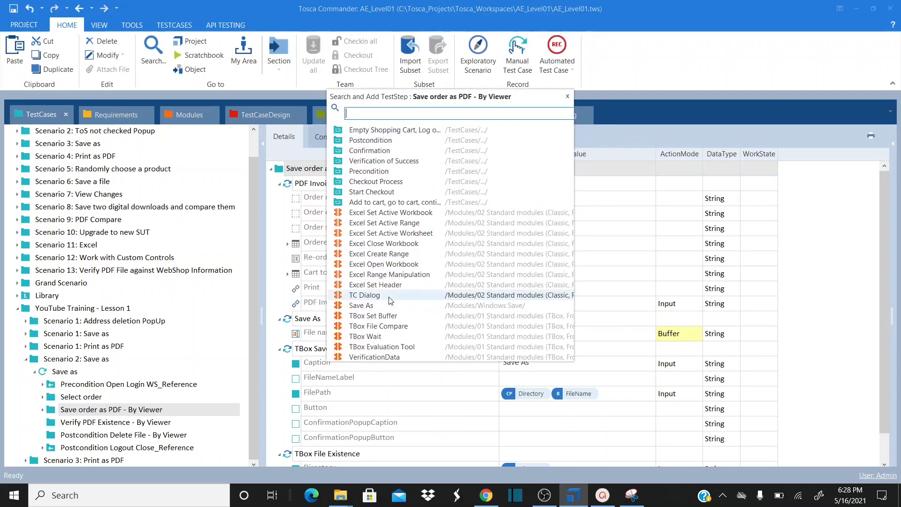
{"action": "type", "text": "Dele"}
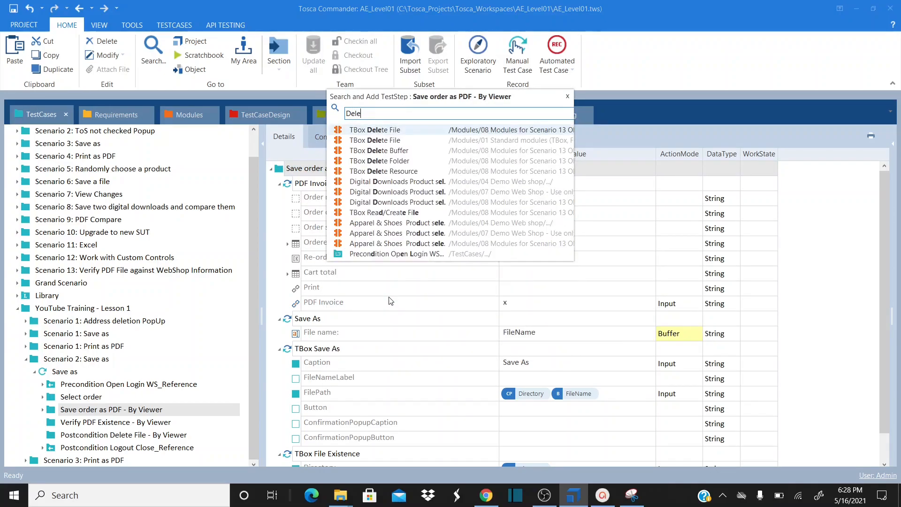
{"action": "double_click", "coordinate": [417, 141]}
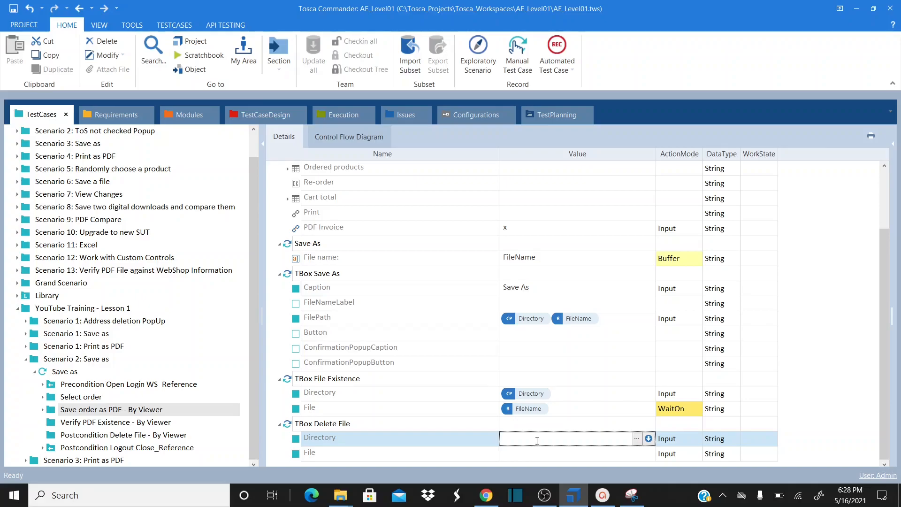
Copy {CP[Directory]} from File Existence into the Delete File Directory value
{"action": "left_click", "coordinate": [561, 396]}
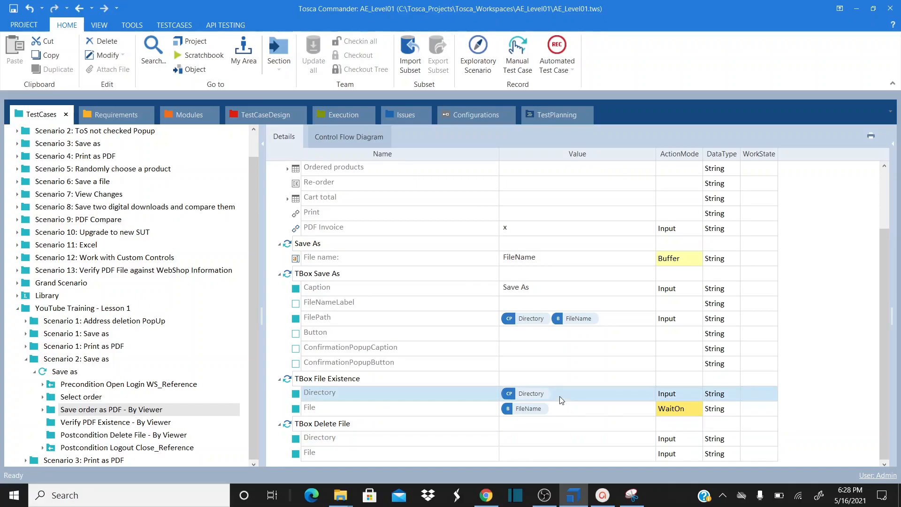
{"action": "key", "text": "shift+Right"}
{"action": "key", "text": "shift+Right"}
{"action": "key", "text": "shift+Right"}
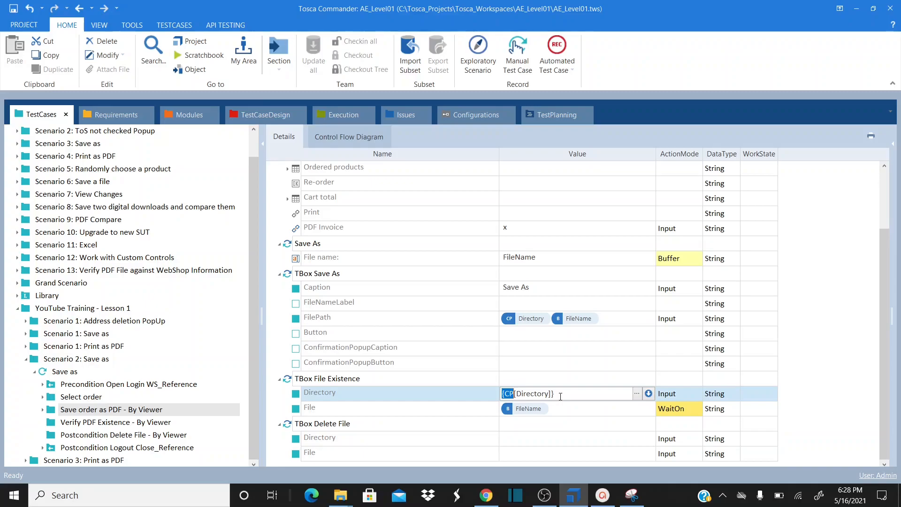
{"action": "key", "text": "shift+End"}
{"action": "key", "text": "ctrl+c"}
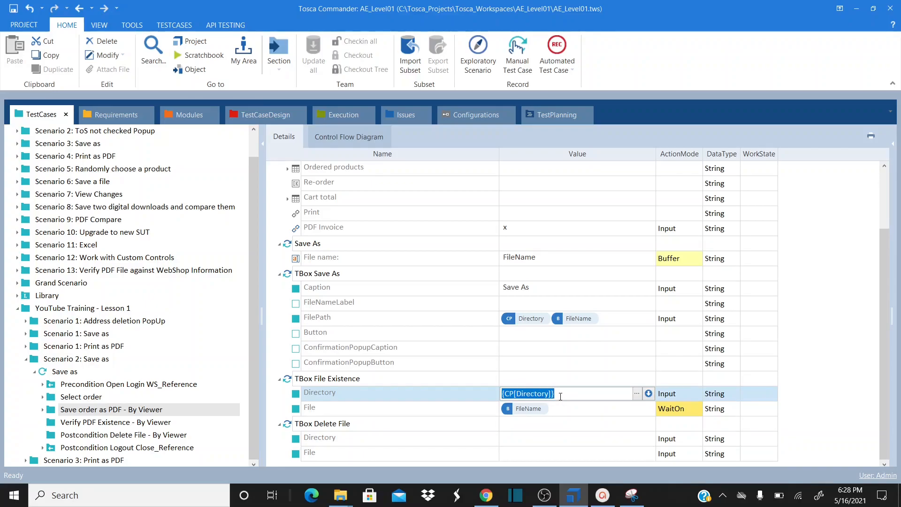
{"action": "left_click", "coordinate": [541, 441]}
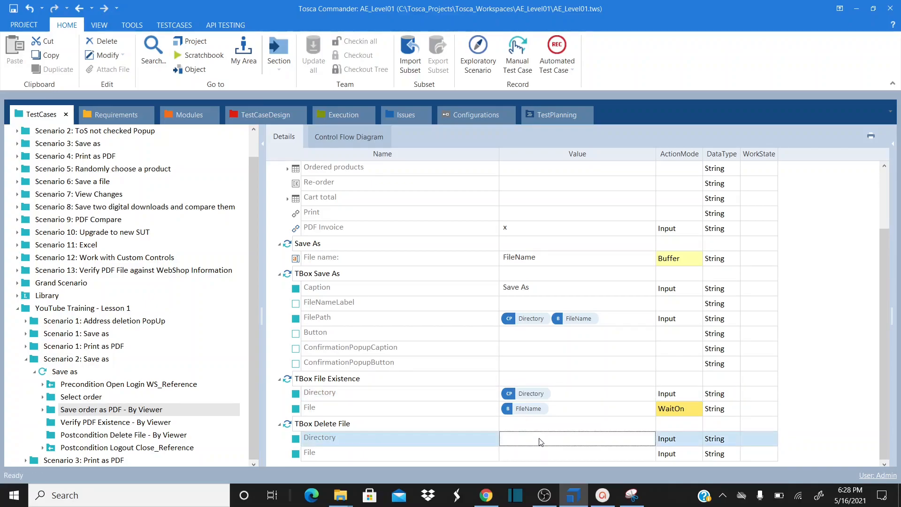
{"action": "left_click", "coordinate": [540, 441]}
{"action": "key", "text": "ctrl+v"}
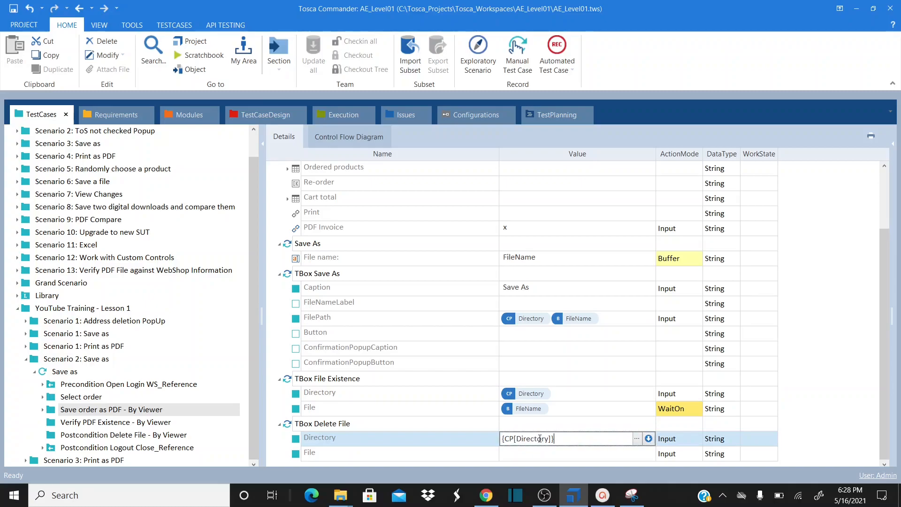
{"action": "left_click", "coordinate": [522, 454]}
Copy the {B[FileName]} buffer reference from File Existence into the Delete File File value
{"action": "left_click", "coordinate": [553, 412]}
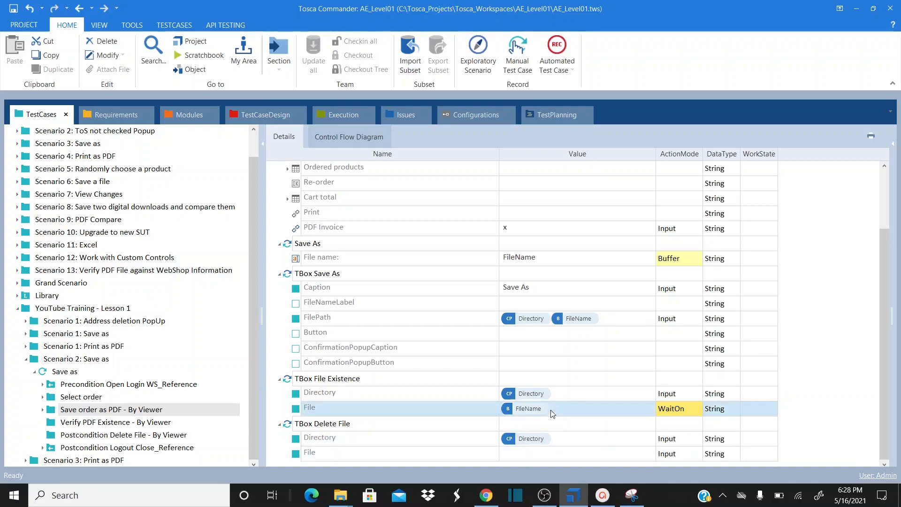
{"action": "left_click", "coordinate": [551, 411]}
{"action": "key", "text": "ctrl+shift+Left"}
{"action": "key", "text": "ctrl+shift+Left"}
{"action": "key", "text": "ctrl+shift+Left"}
{"action": "key", "text": "ctrl+shift+Left"}
{"action": "key", "text": "ctrl+shift+Left"}
{"action": "key", "text": "ctrl+c"}
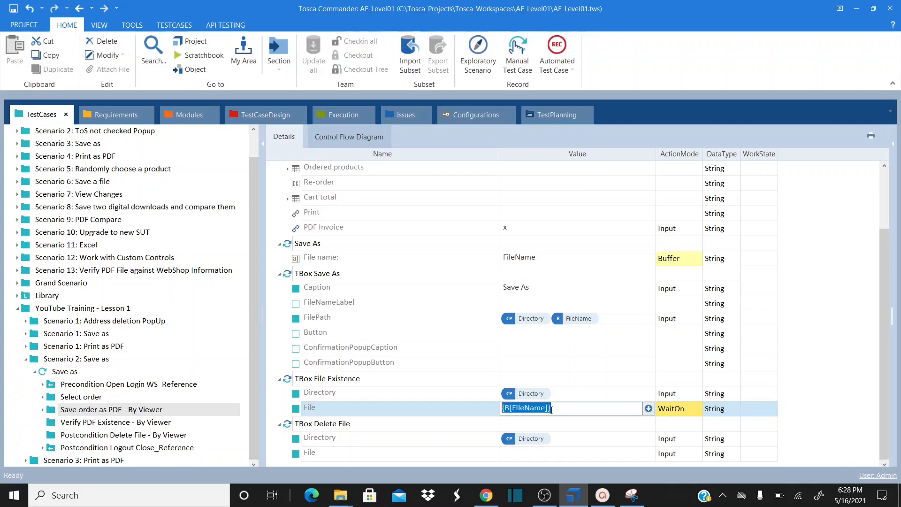
{"action": "left_click", "coordinate": [537, 457]}
{"action": "left_click", "coordinate": [536, 454]}
{"action": "key", "text": "ctrl+v"}
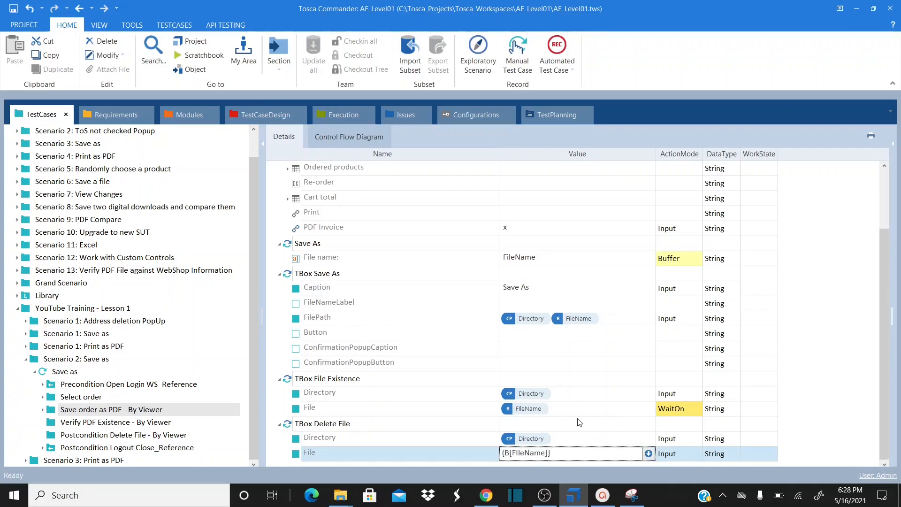
{"action": "left_click", "coordinate": [579, 422]}
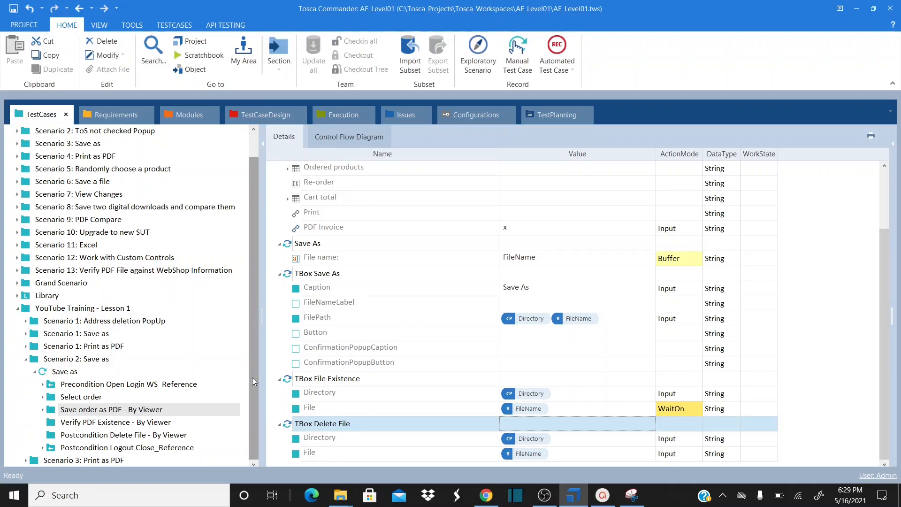
Collapse PDF Invoice, Save As and TBox Save As, and expand Save order as PDF - By Viewer in the tree
{"action": "left_click", "coordinate": [126, 448]}
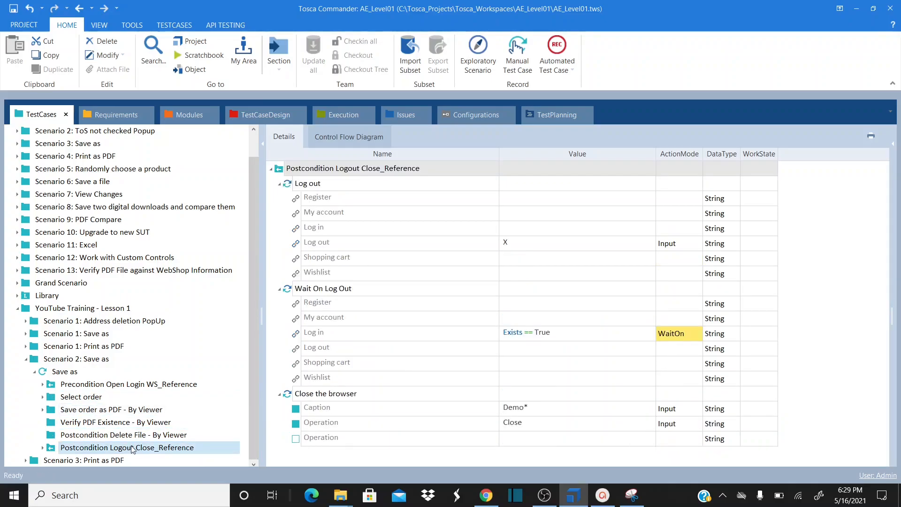
{"action": "left_click", "coordinate": [106, 412]}
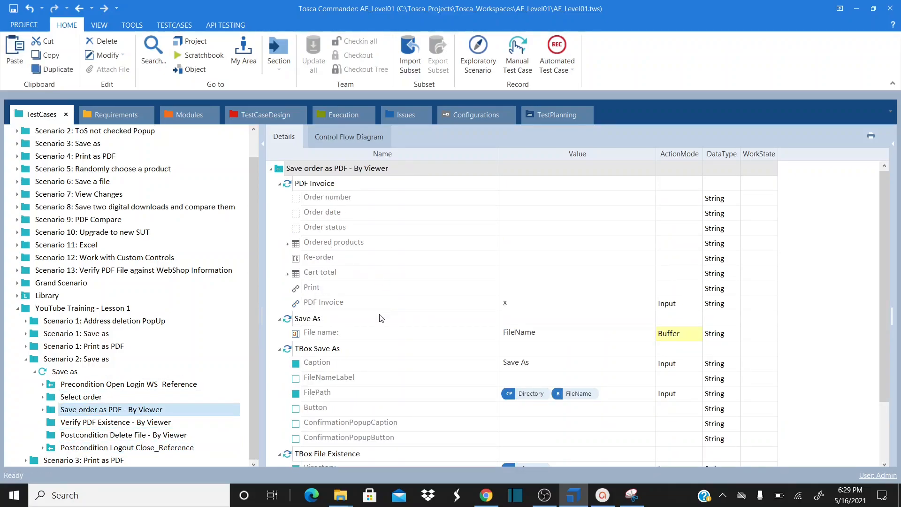
{"action": "left_click", "coordinate": [279, 184]}
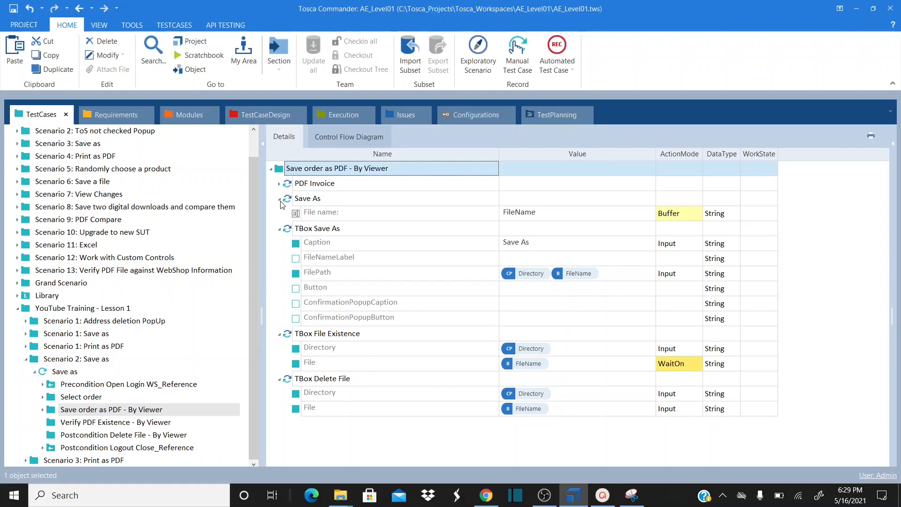
{"action": "left_click", "coordinate": [280, 201]}
{"action": "left_click", "coordinate": [279, 215]}
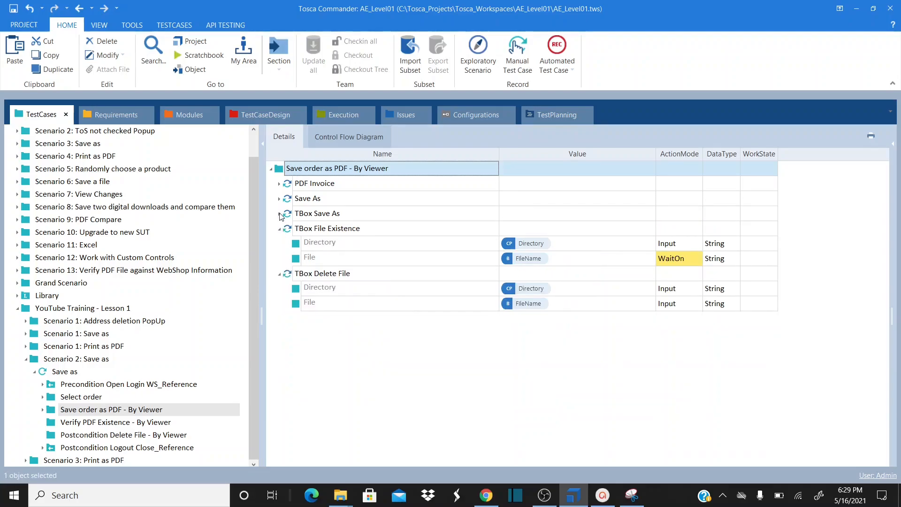
{"action": "left_click", "coordinate": [314, 229]}
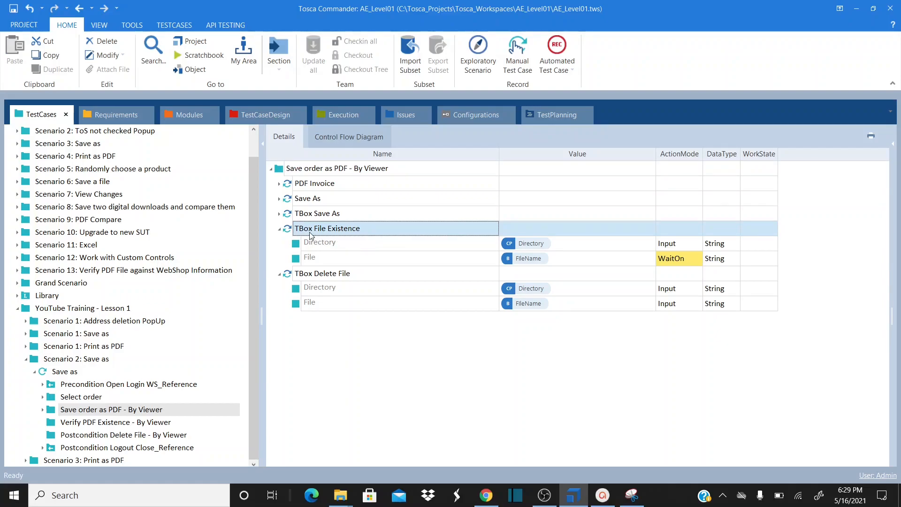
{"action": "left_click", "coordinate": [43, 410]}
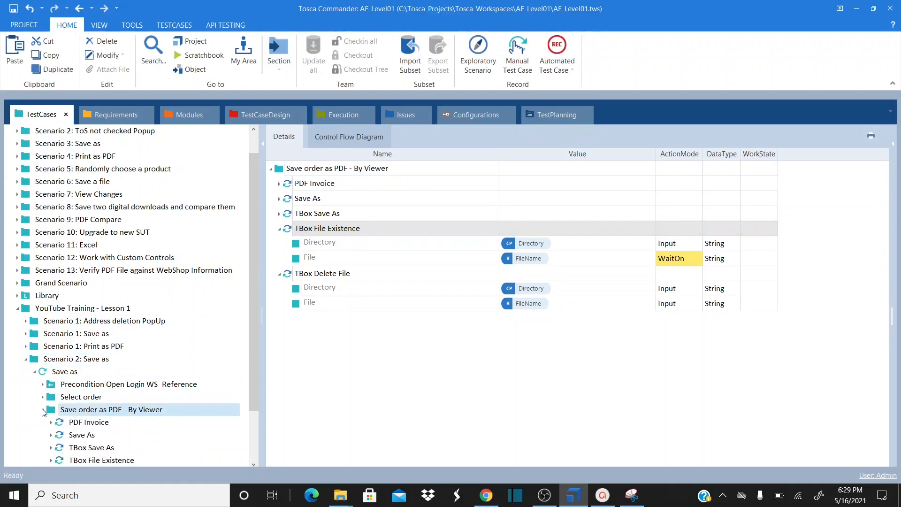
In the tree, drop TBox File Existence onto Verify PDF Existence and TBox Delete File onto Postcondition Delete File
{"action": "left_click_drag", "start_coordinate": [252, 282], "coordinate": [258, 343]}
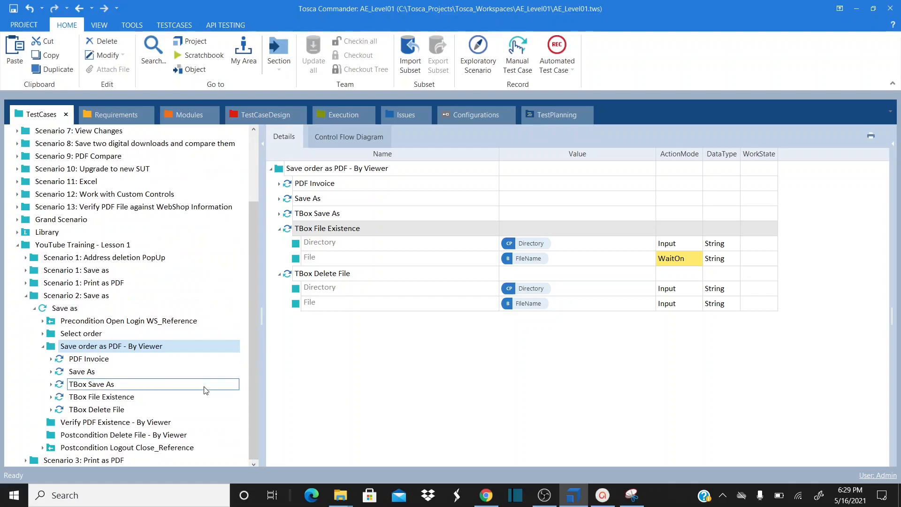
{"action": "left_click_drag", "start_coordinate": [61, 401], "coordinate": [70, 424]}
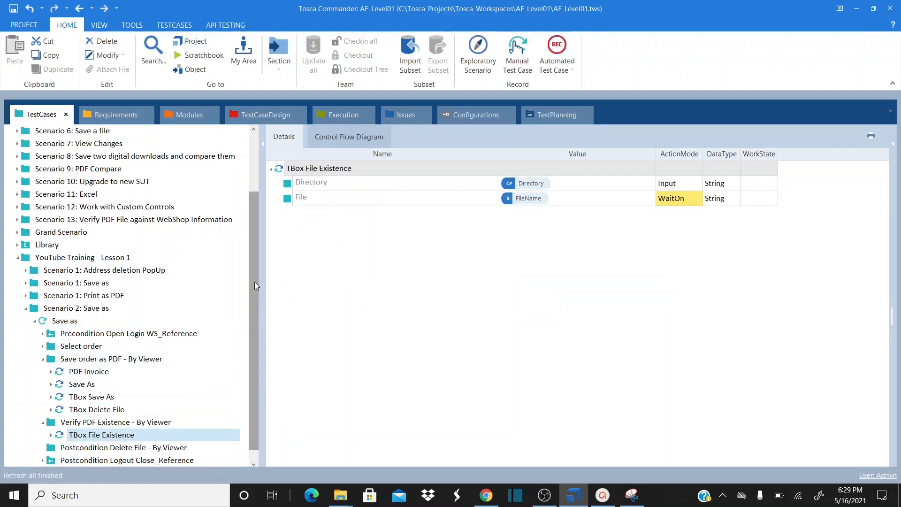
{"action": "left_click_drag", "start_coordinate": [254, 281], "coordinate": [258, 317]}
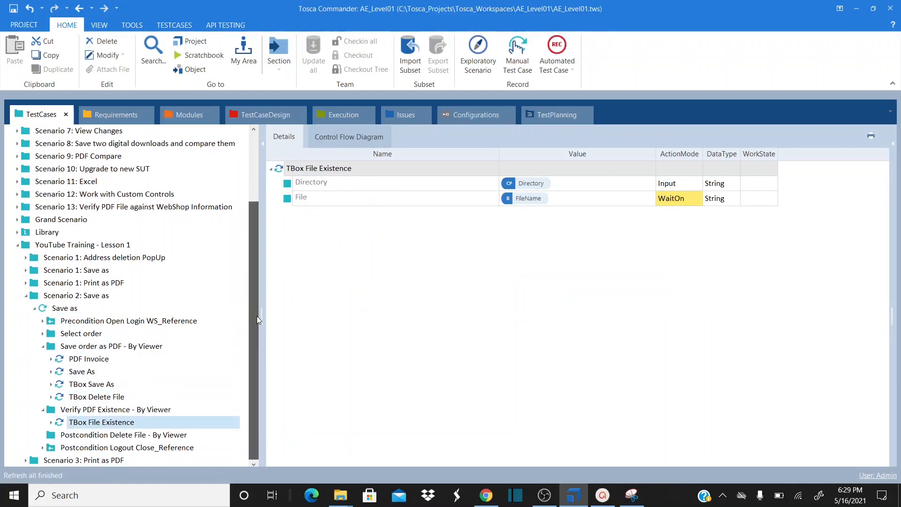
{"action": "left_click", "coordinate": [59, 399]}
{"action": "left_click_drag", "start_coordinate": [58, 402], "coordinate": [76, 439]}
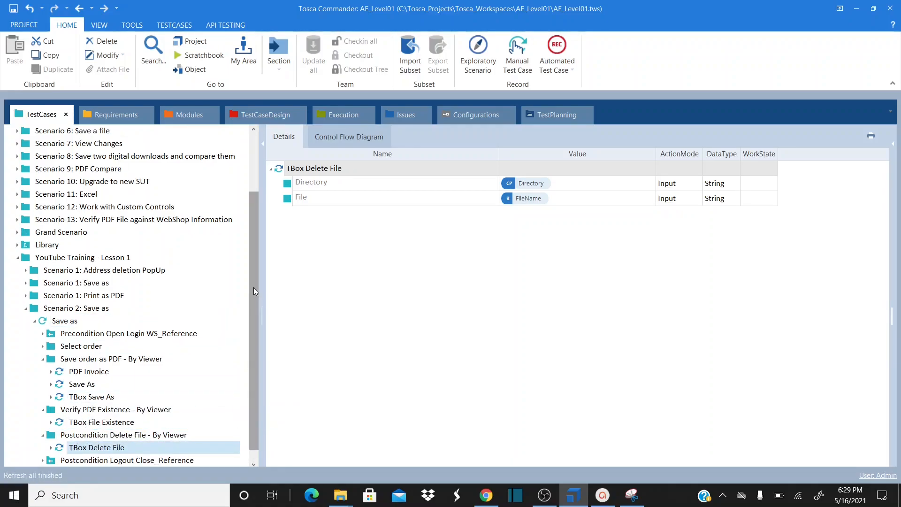
{"action": "left_click_drag", "start_coordinate": [253, 288], "coordinate": [255, 308]}
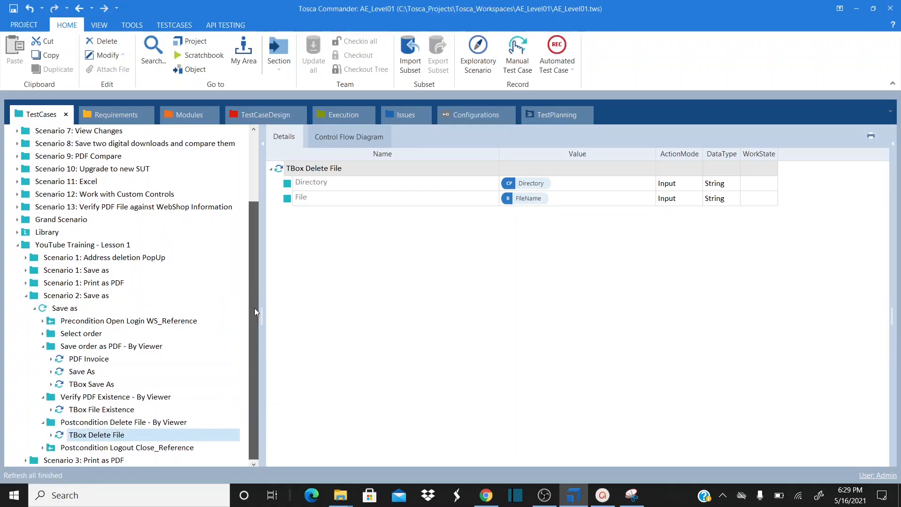
{"action": "left_click", "coordinate": [98, 412]}
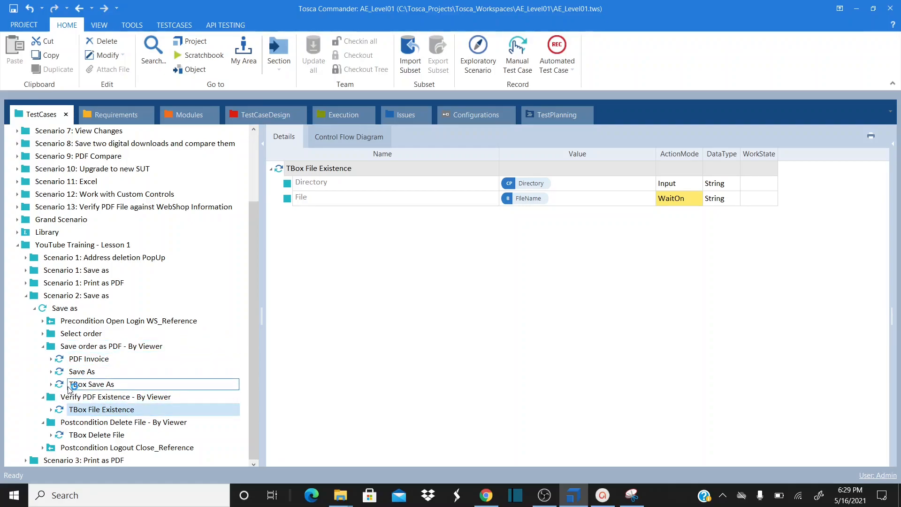
{"action": "left_click", "coordinate": [97, 434]}
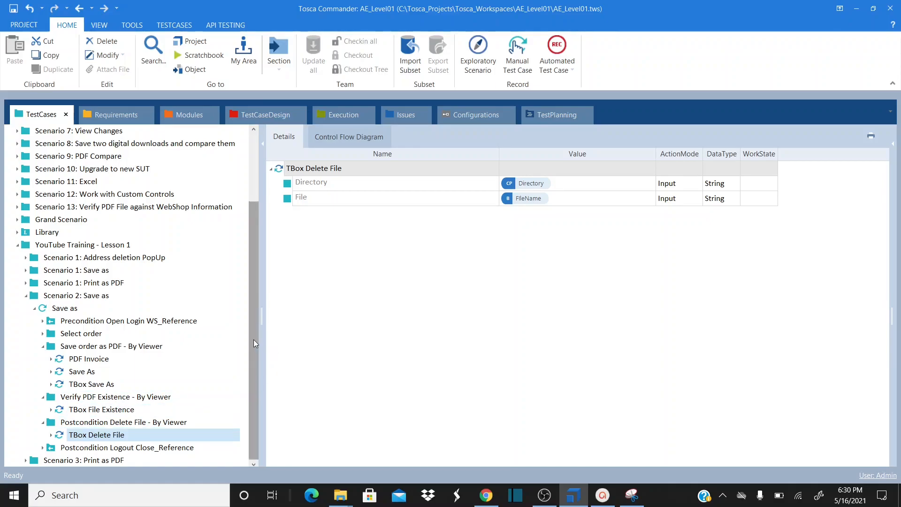
Open the Save as test case and inspect its login, Select first order and PDF Invoice steps
{"action": "left_click", "coordinate": [61, 310]}
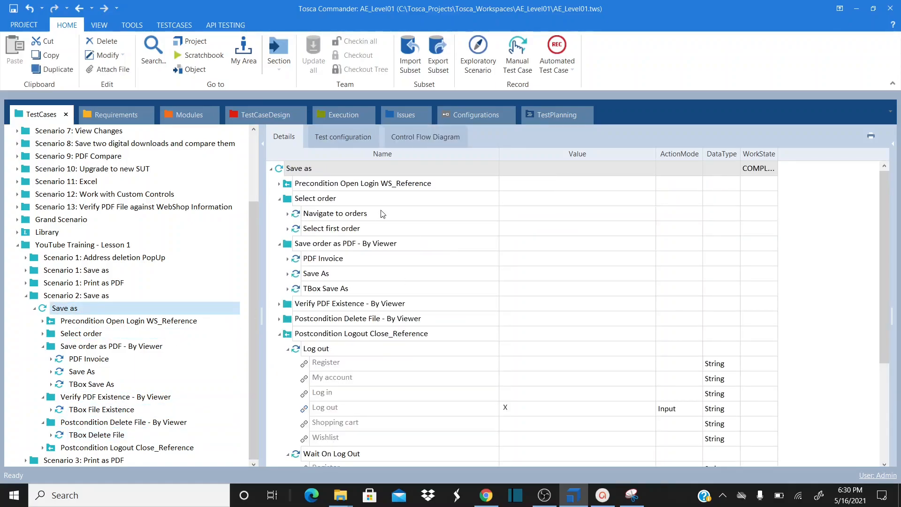
{"action": "left_click", "coordinate": [279, 184]}
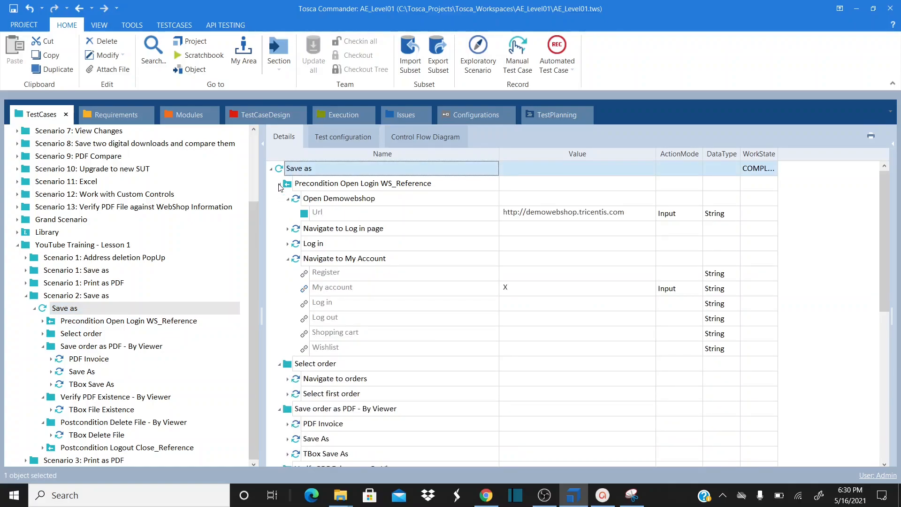
{"action": "left_click", "coordinate": [279, 184]}
{"action": "left_click", "coordinate": [280, 184]}
{"action": "left_click", "coordinate": [279, 184]}
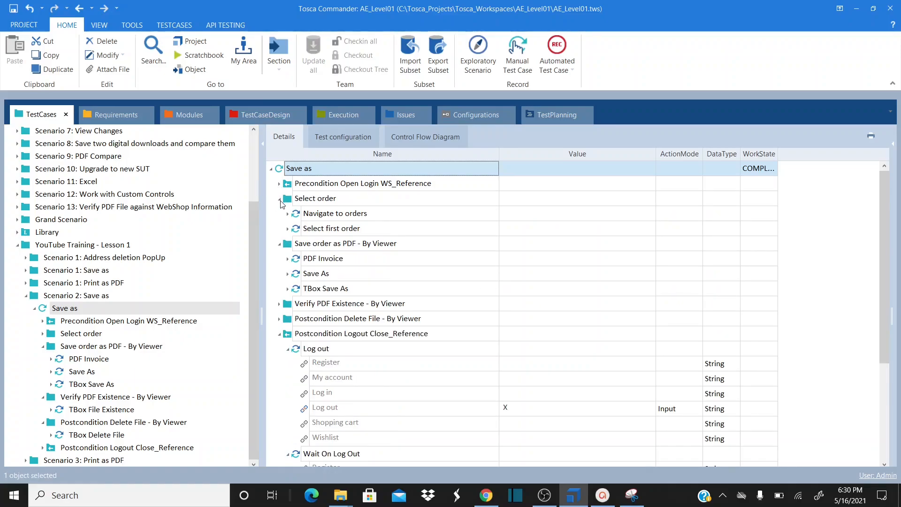
{"action": "left_click", "coordinate": [288, 228]}
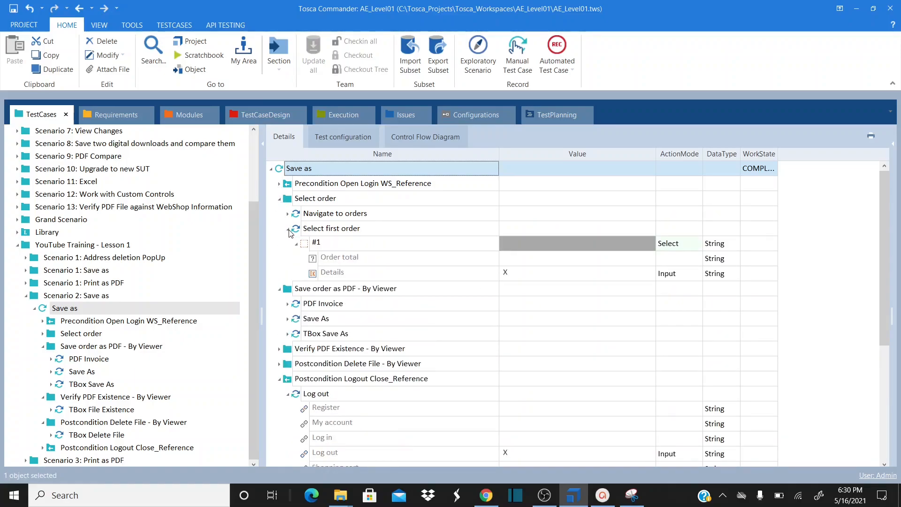
{"action": "left_click", "coordinate": [288, 229]}
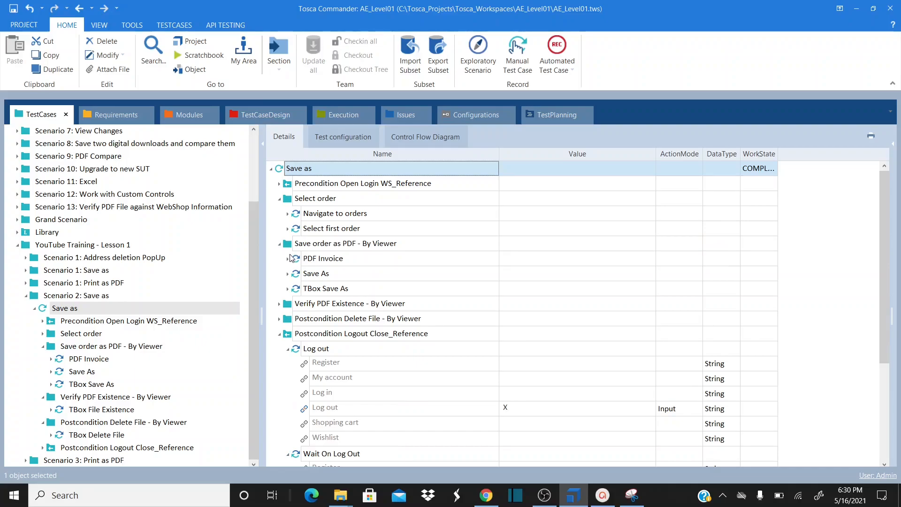
{"action": "left_click", "coordinate": [289, 249]}
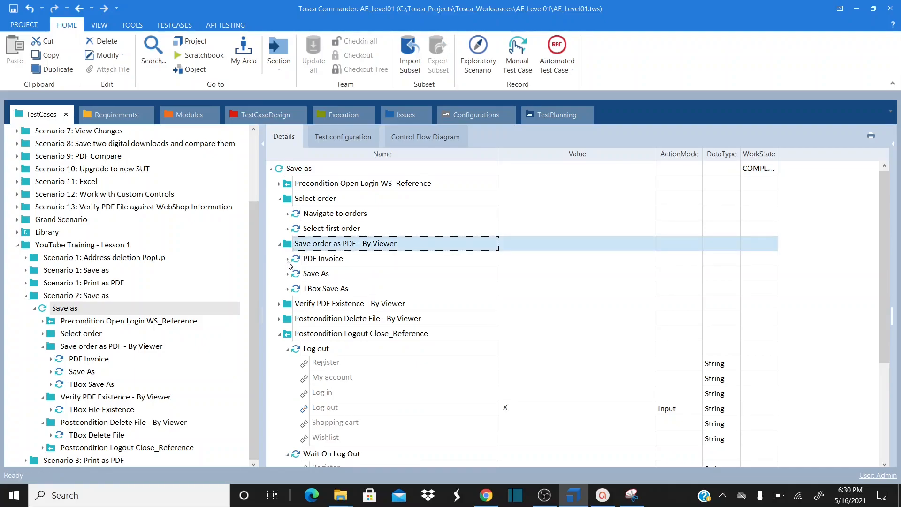
{"action": "left_click", "coordinate": [288, 259]}
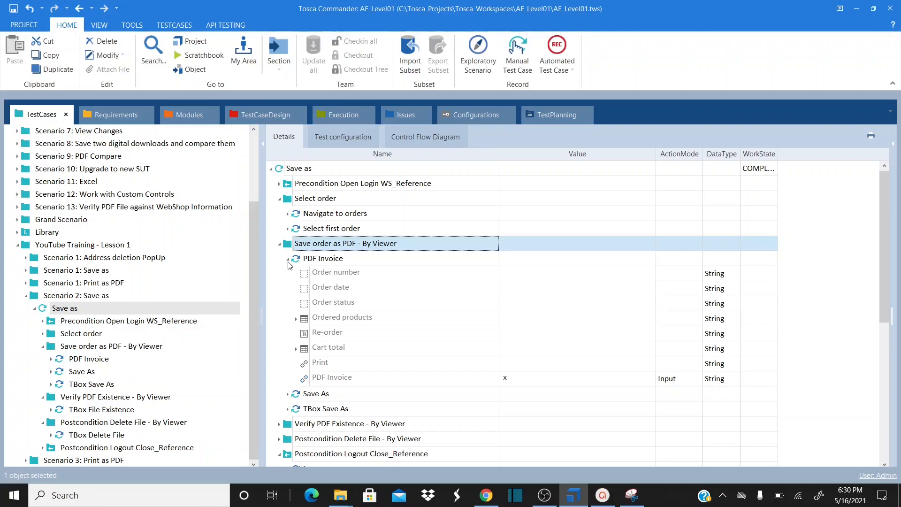
{"action": "left_click", "coordinate": [288, 259]}
{"action": "left_click", "coordinate": [288, 274]}
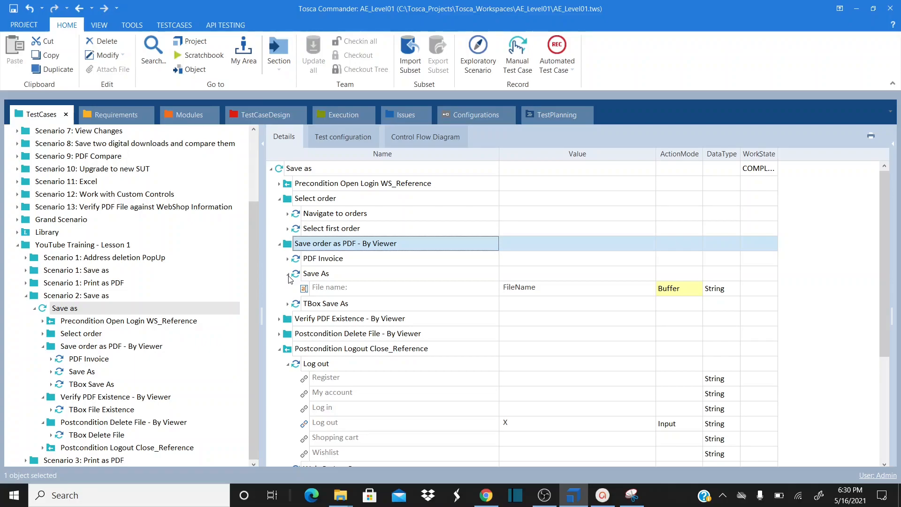
Rename the Save As step to 'Buffer FIle Name'
{"action": "left_click", "coordinate": [349, 274]}
{"action": "left_click", "coordinate": [349, 274]}
{"action": "key", "text": "ctrl+shift+Left"}
{"action": "key", "text": "ctrl+shift+Left"}
{"action": "type", "text": "B"}
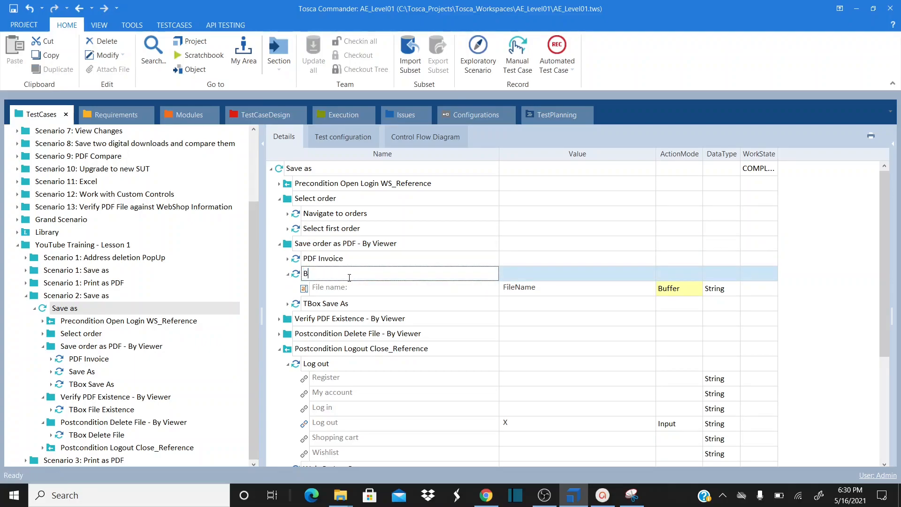
{"action": "type", "text": "ufeer FIle Name"}
{"action": "key", "text": "Return"}
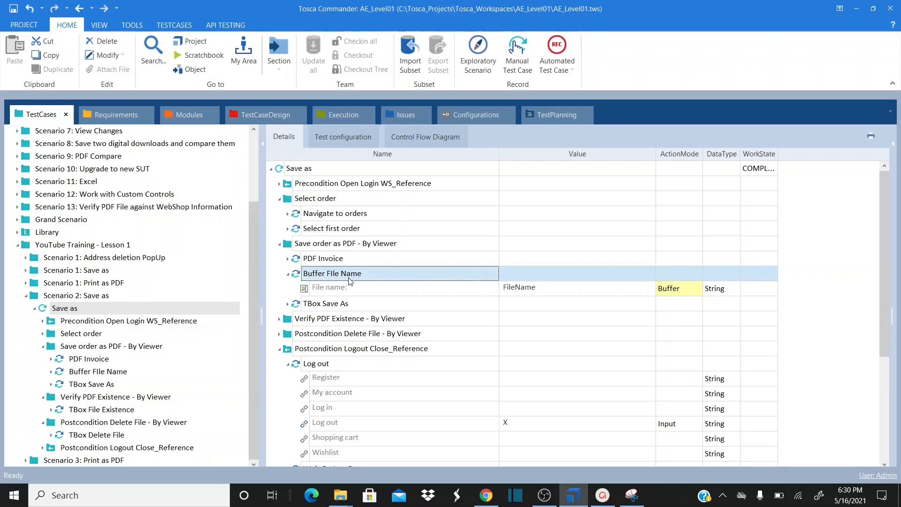
{"action": "left_click", "coordinate": [288, 305]}
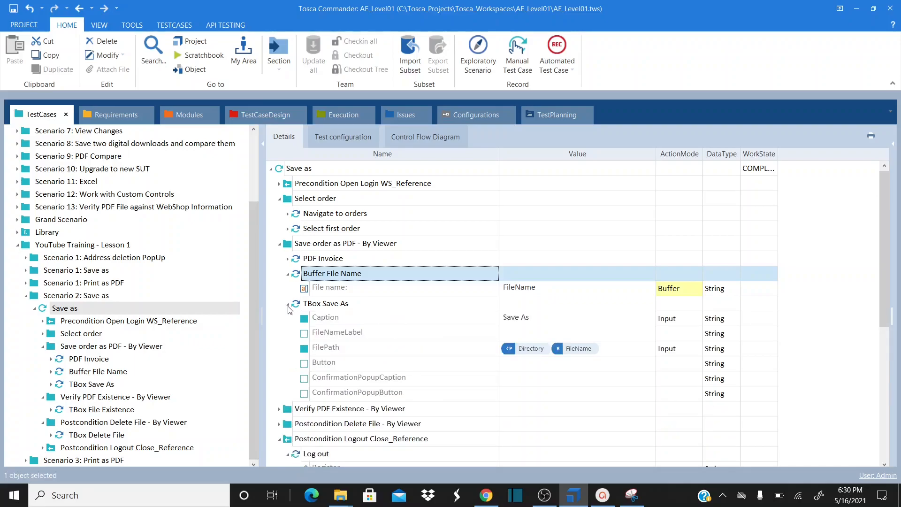
{"action": "left_click", "coordinate": [288, 304]}
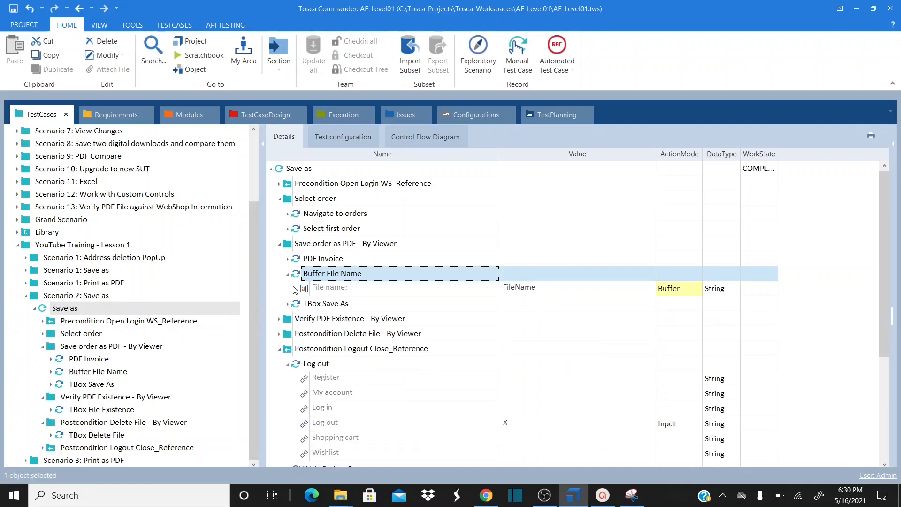
{"action": "left_click", "coordinate": [287, 274]}
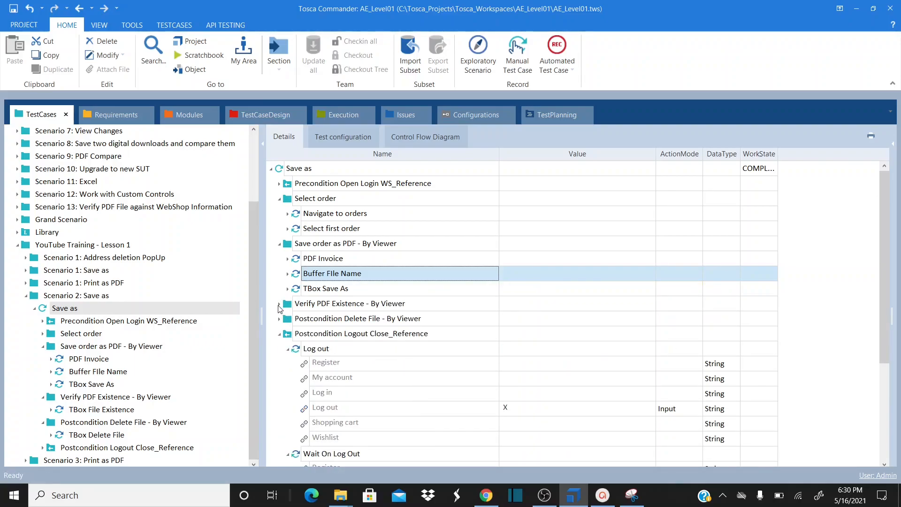
Append '.pdf' to the File values of the TBox File Existence and TBox Delete File steps
{"action": "left_click", "coordinate": [279, 304]}
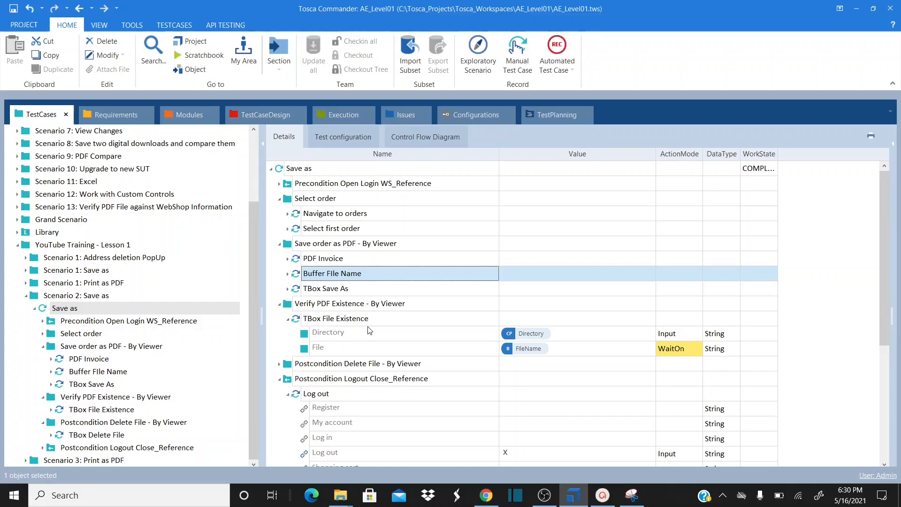
{"action": "mouse_move", "coordinate": [369, 331]}
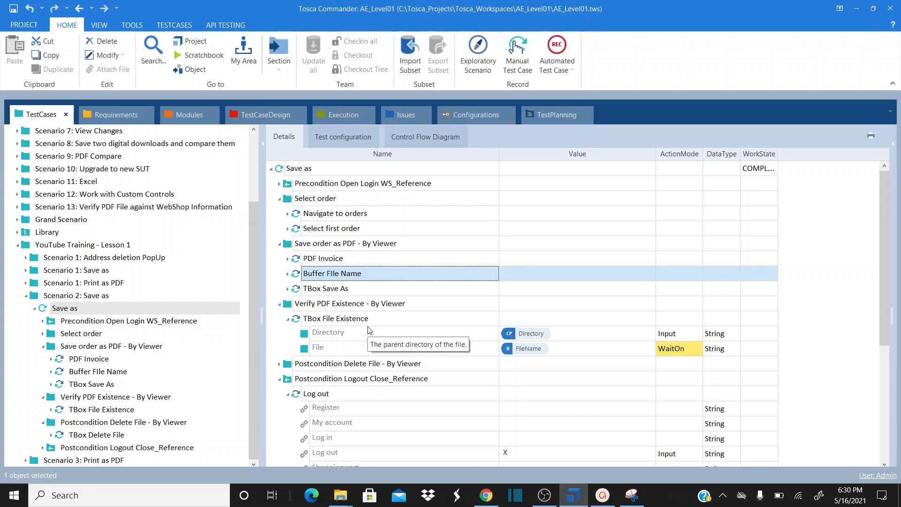
{"action": "left_click", "coordinate": [278, 365]}
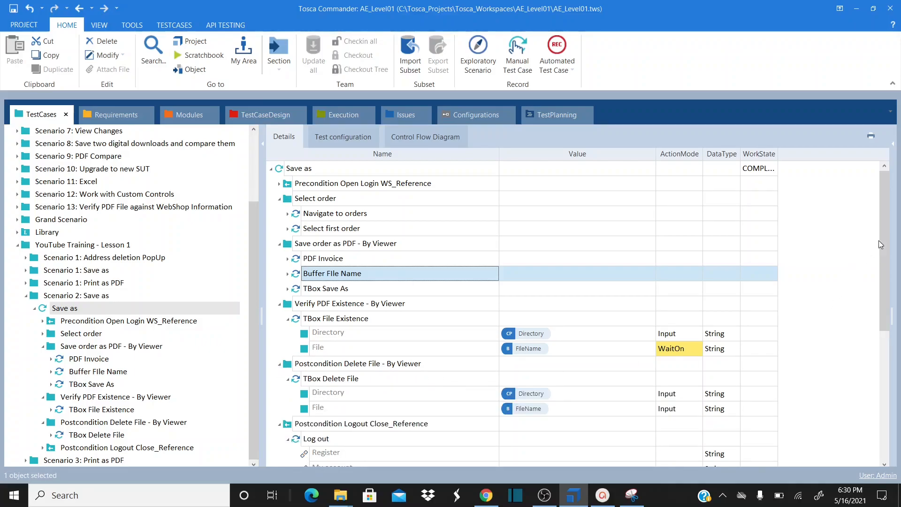
{"action": "mouse_move", "coordinate": [883, 236]}
{"action": "left_mouse_down"}
{"action": "mouse_move", "coordinate": [881, 293]}
{"action": "mouse_move", "coordinate": [882, 224]}
{"action": "left_mouse_up"}
{"action": "left_click", "coordinate": [579, 352]}
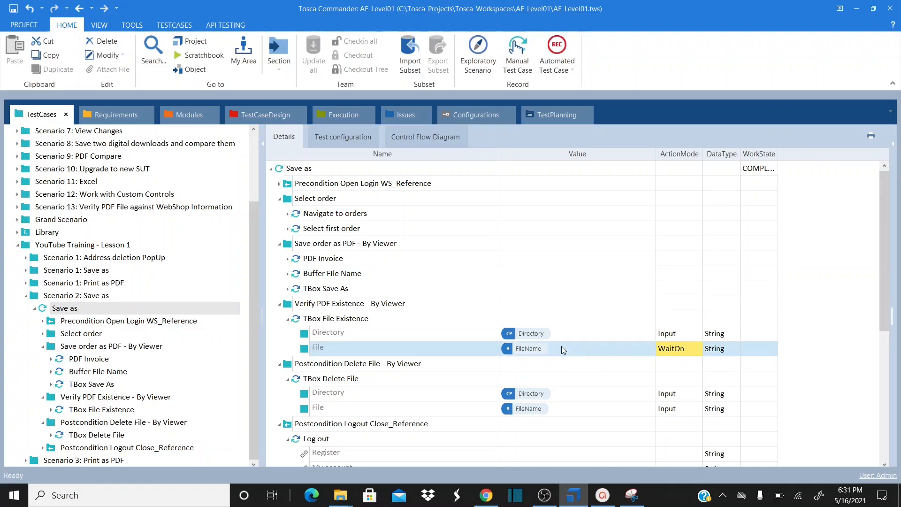
{"action": "left_click", "coordinate": [561, 346]}
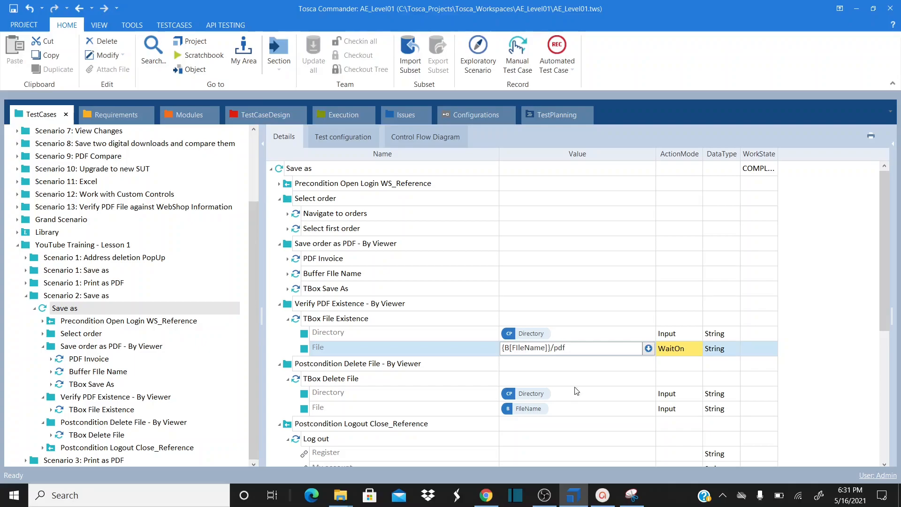
{"action": "key", "text": "BackSpace"}
{"action": "key", "text": "BackSpace"}
{"action": "type", "text": ".pdf"}
{"action": "left_click", "coordinate": [562, 407]}
{"action": "left_click", "coordinate": [563, 408]}
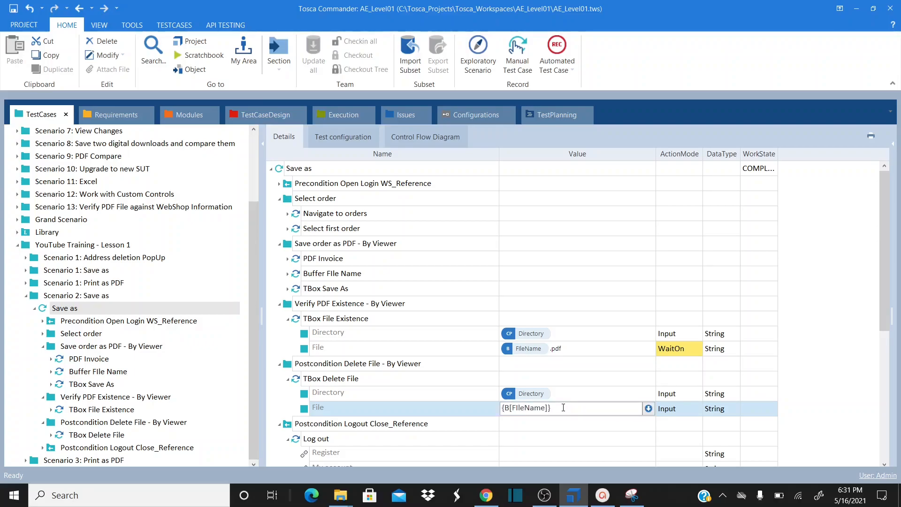
{"action": "left_click", "coordinate": [632, 369]}
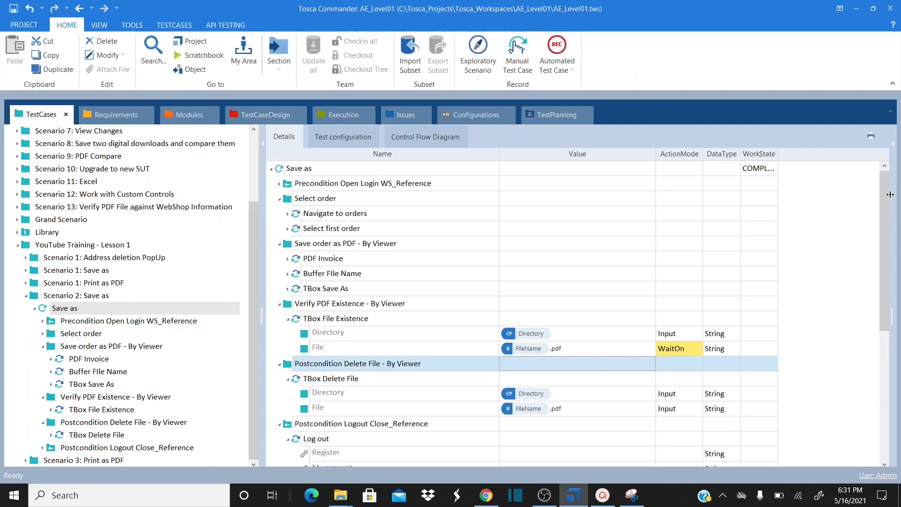
Append '.pdf' to the TBox Save As FilePath value
{"action": "left_click_drag", "start_coordinate": [883, 204], "coordinate": [873, 234]}
{"action": "left_click", "coordinate": [287, 229]}
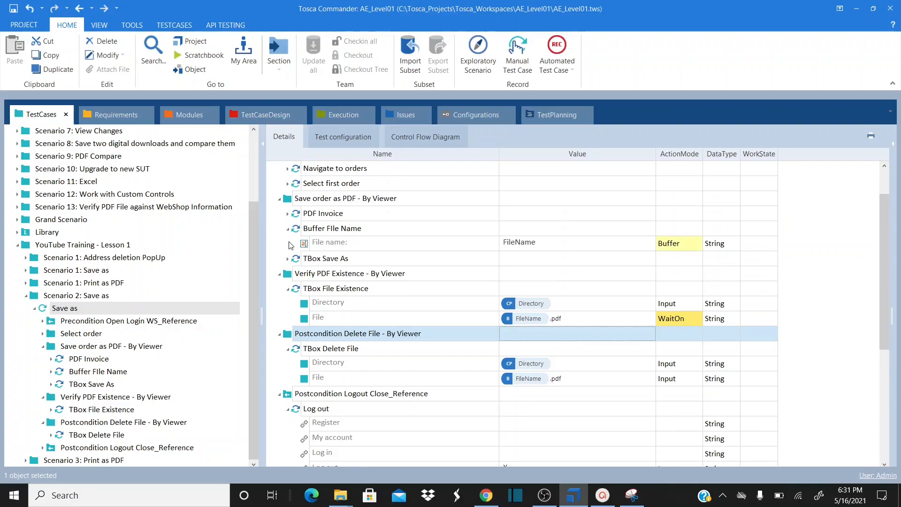
{"action": "left_click", "coordinate": [287, 260]}
{"action": "left_click", "coordinate": [609, 306]}
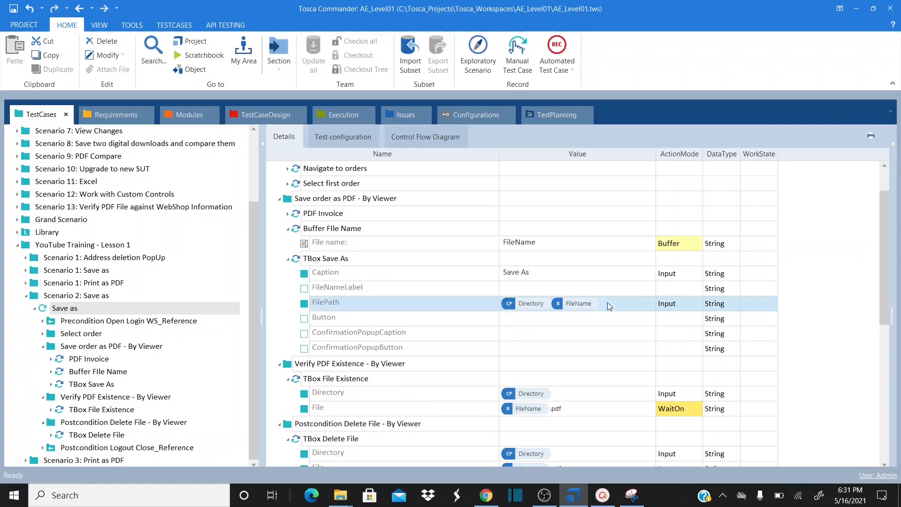
{"action": "left_click", "coordinate": [609, 305]}
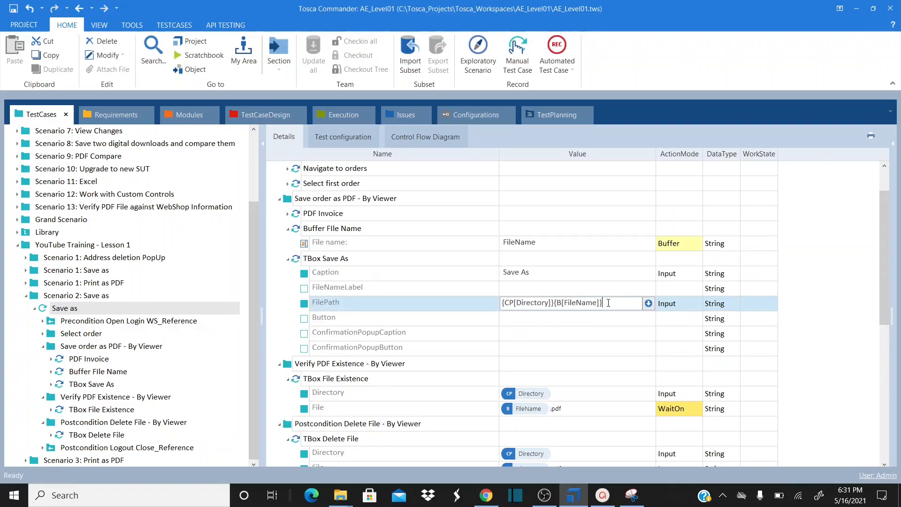
{"action": "type", "text": ".pdf"}
{"action": "key", "text": "Return"}
{"action": "left_click_drag", "start_coordinate": [890, 252], "coordinate": [876, 220]}
Log out of the Demo Web Shop and close the Chrome tabs
{"action": "left_click", "coordinate": [60, 310]}
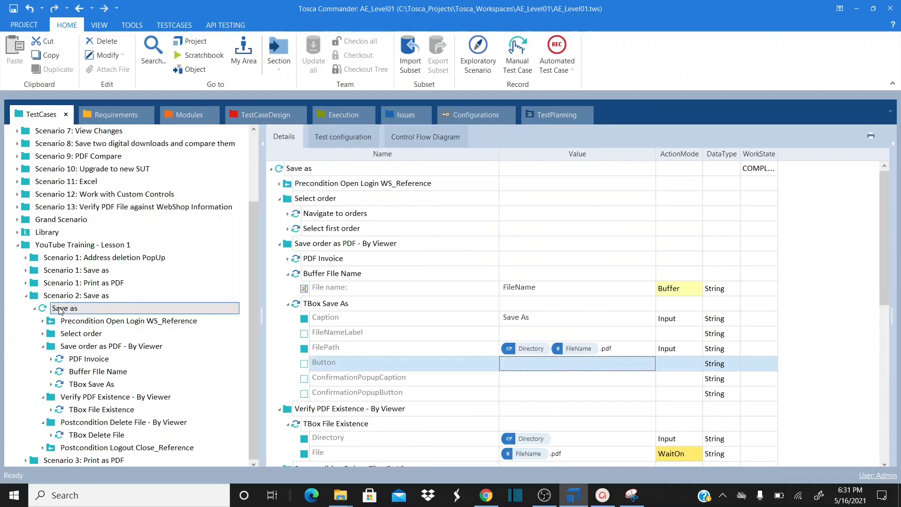
{"action": "left_click", "coordinate": [297, 171]}
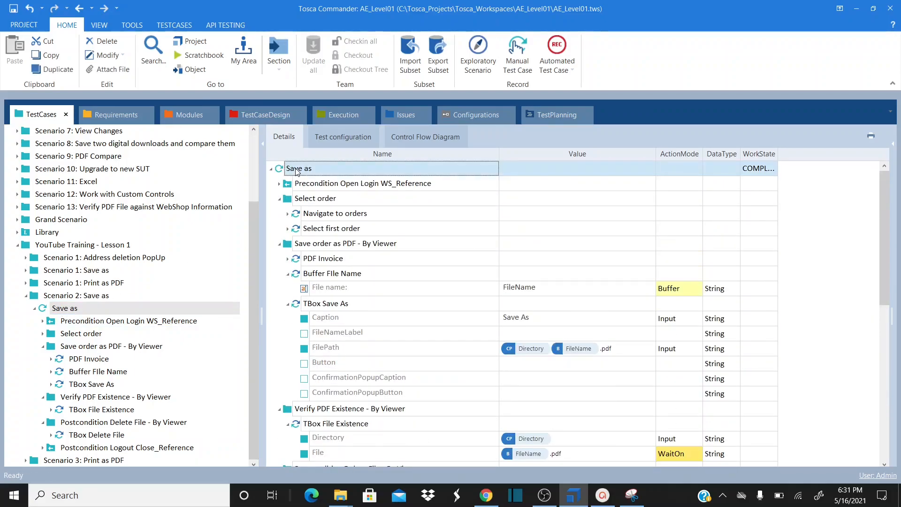
{"action": "left_click", "coordinate": [487, 495]}
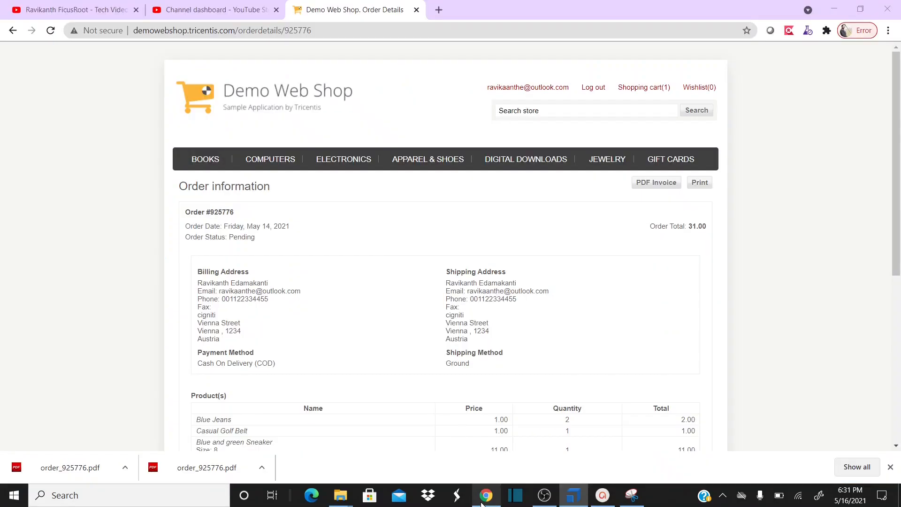
{"action": "left_click", "coordinate": [594, 87]}
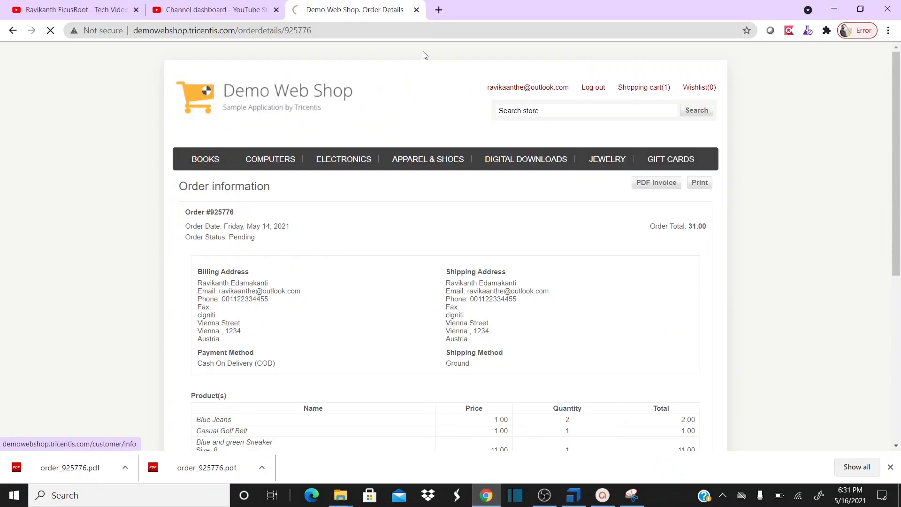
{"action": "left_click", "coordinate": [276, 9]}
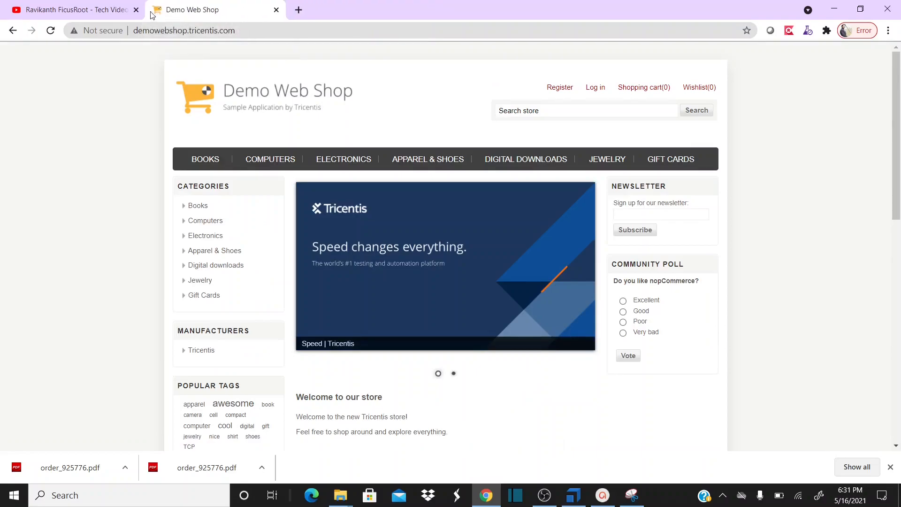
{"action": "left_click", "coordinate": [136, 10]}
{"action": "left_click", "coordinate": [136, 10]}
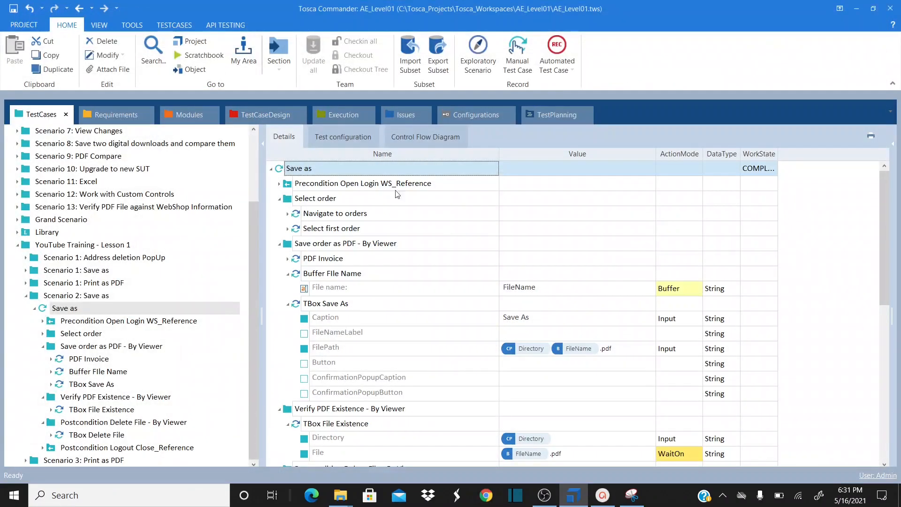
Start a ScratchBook run of the Save as test case from its right-click menu
{"action": "right_click", "coordinate": [326, 168]}
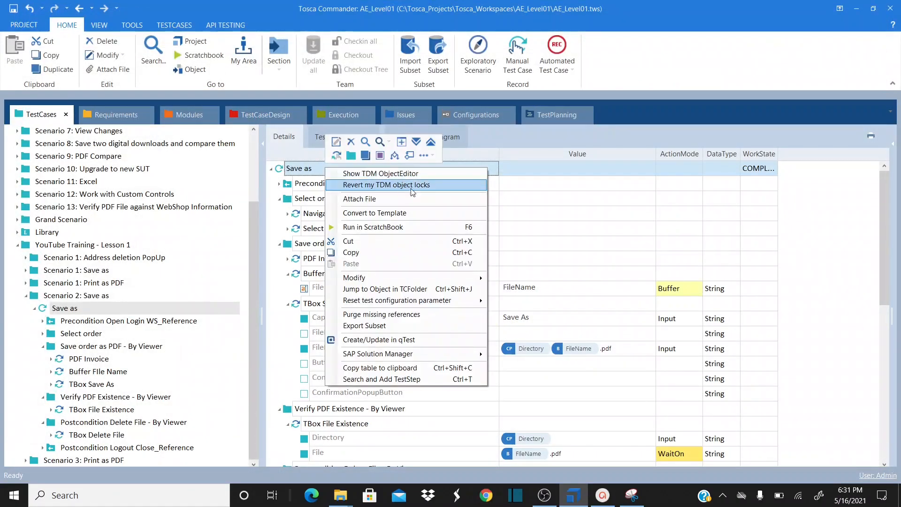
{"action": "left_click", "coordinate": [421, 227]}
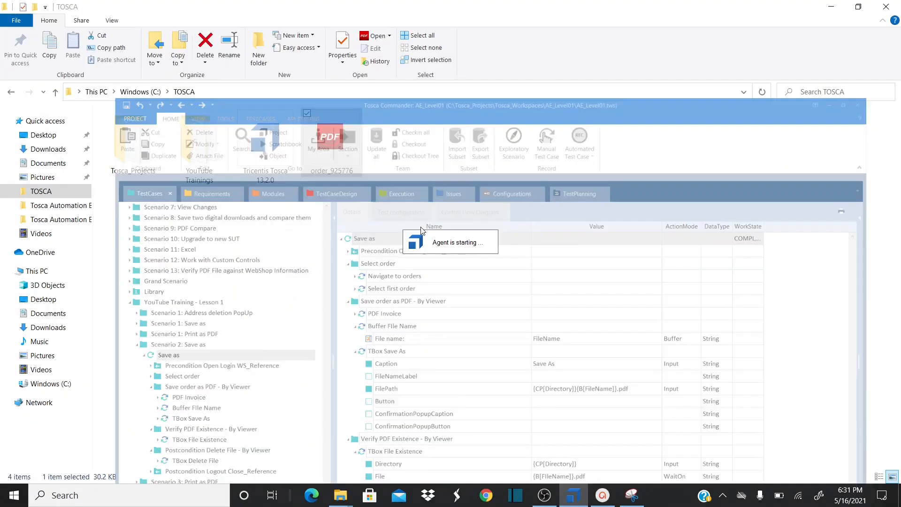
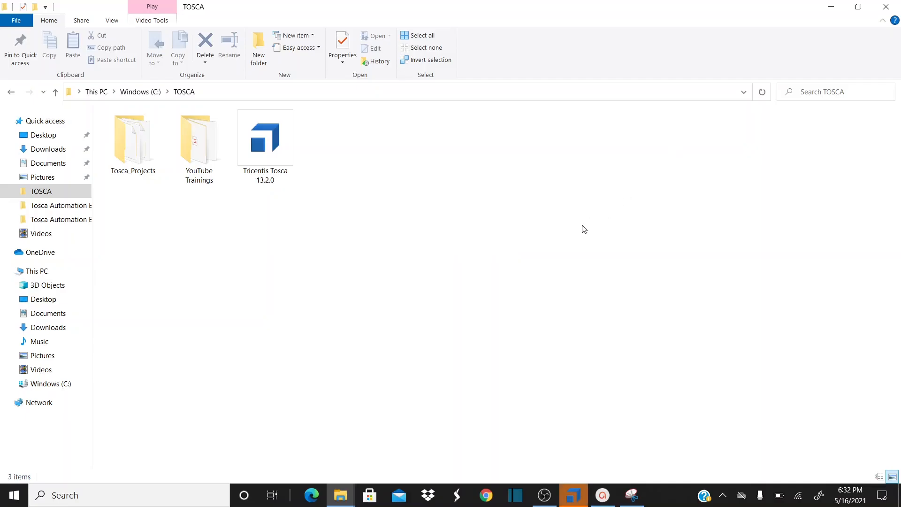
Bring up the ScratchBook results, check the TBox Save As log, and read the TBox File Existence check message
{"action": "left_click", "coordinate": [573, 493]}
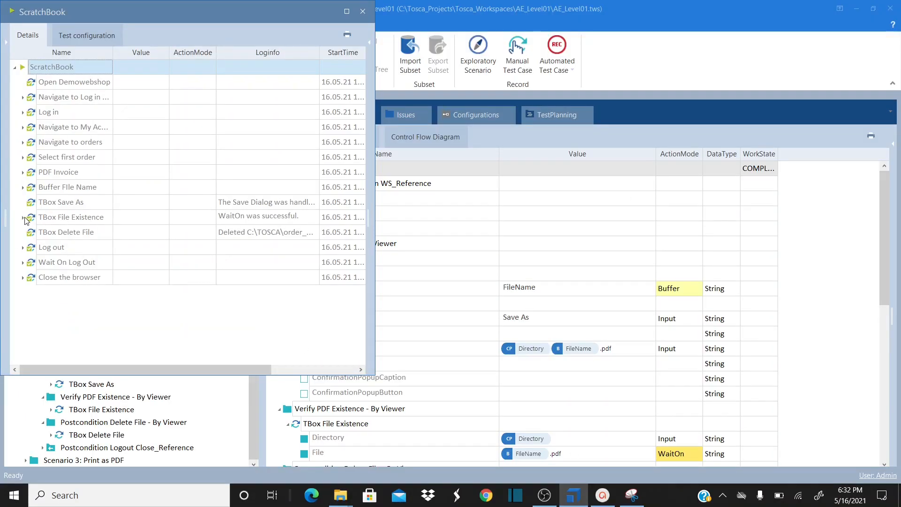
{"action": "left_click", "coordinate": [315, 201]}
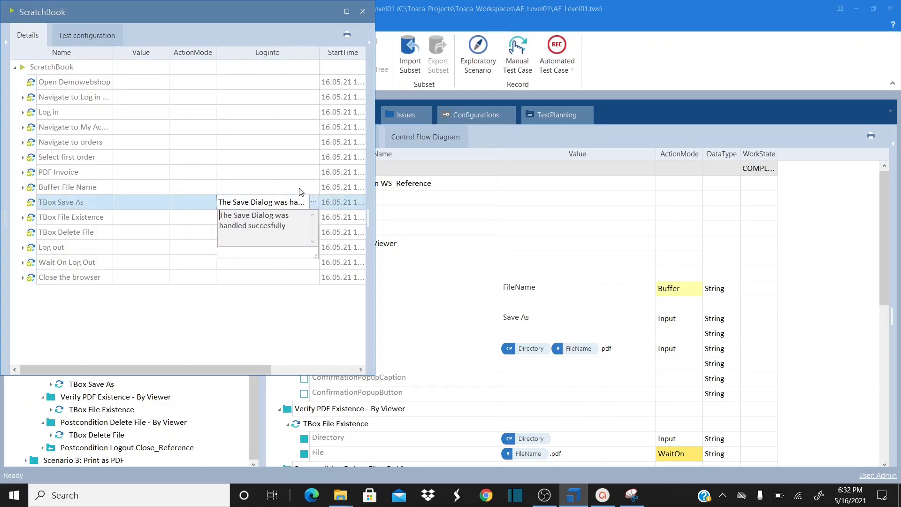
{"action": "key", "text": "Up"}
{"action": "key", "text": "Up"}
{"action": "left_click", "coordinate": [22, 219]}
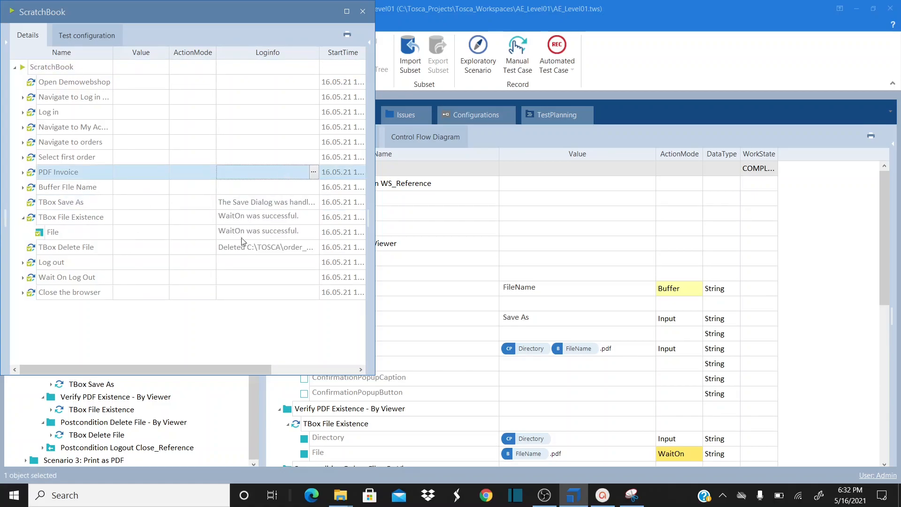
{"action": "left_click", "coordinate": [295, 236]}
{"action": "left_click", "coordinate": [314, 232]}
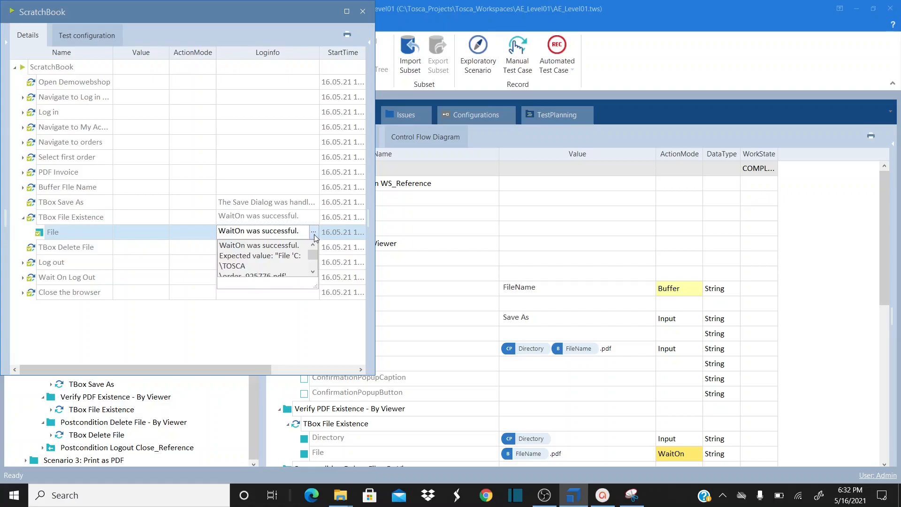
Read the TBox Delete File log message, then expand the Log out step
{"action": "left_click", "coordinate": [91, 254]}
{"action": "left_click", "coordinate": [290, 245]}
{"action": "left_click", "coordinate": [314, 247]}
{"action": "left_click", "coordinate": [314, 247]}
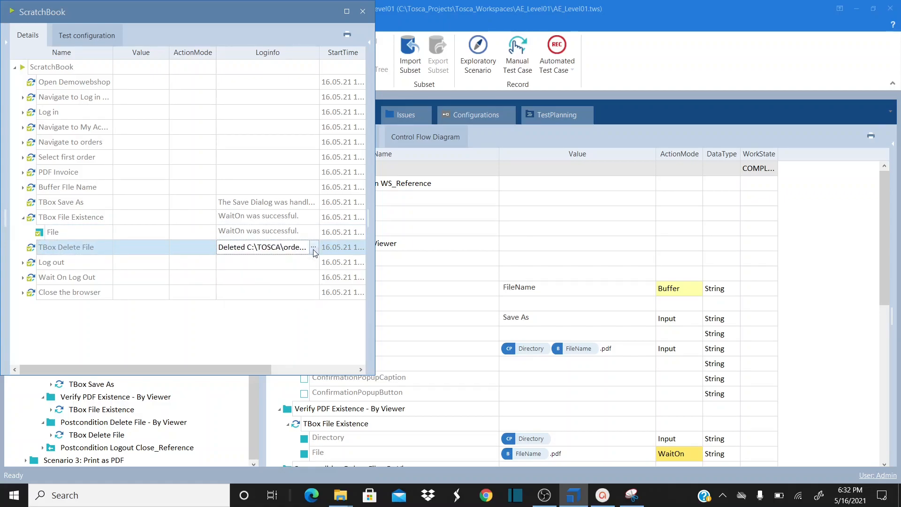
{"action": "left_click", "coordinate": [176, 263]}
{"action": "left_click", "coordinate": [23, 262]}
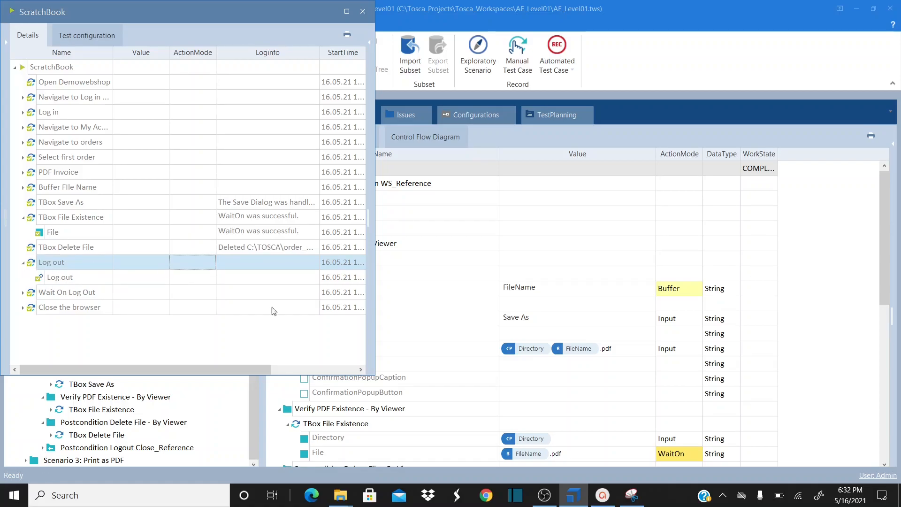
Check the C:\TOSCA folder in File Explorer, including its path in the address bar
{"action": "mouse_move", "coordinate": [340, 495]}
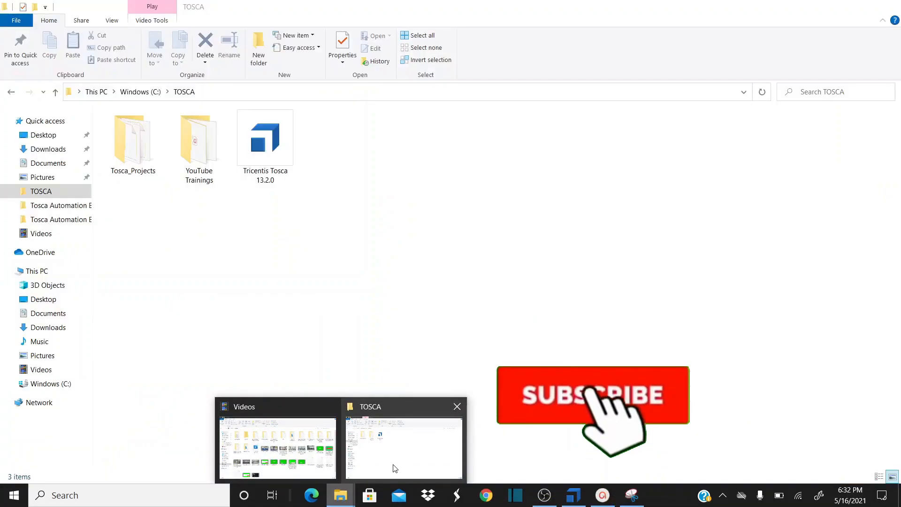
{"action": "left_click", "coordinate": [394, 468]}
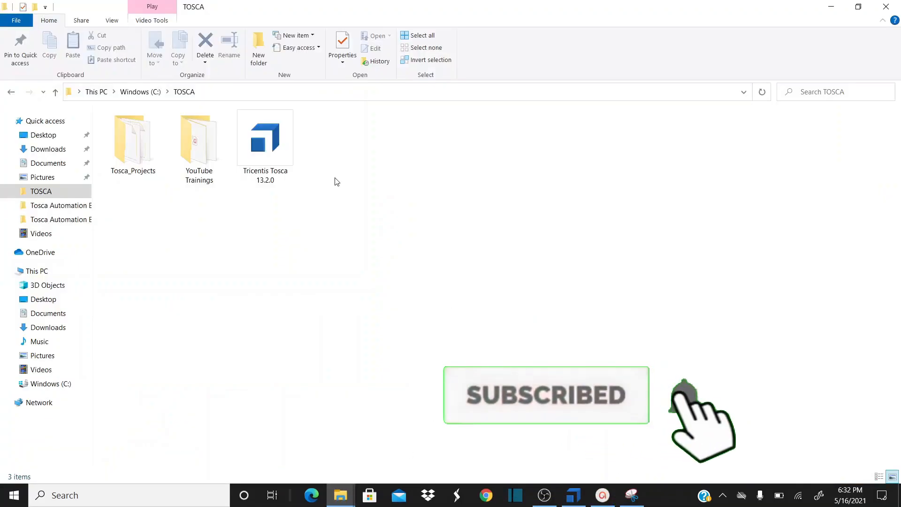
{"action": "left_click", "coordinate": [279, 91]}
{"action": "left_click", "coordinate": [374, 170]}
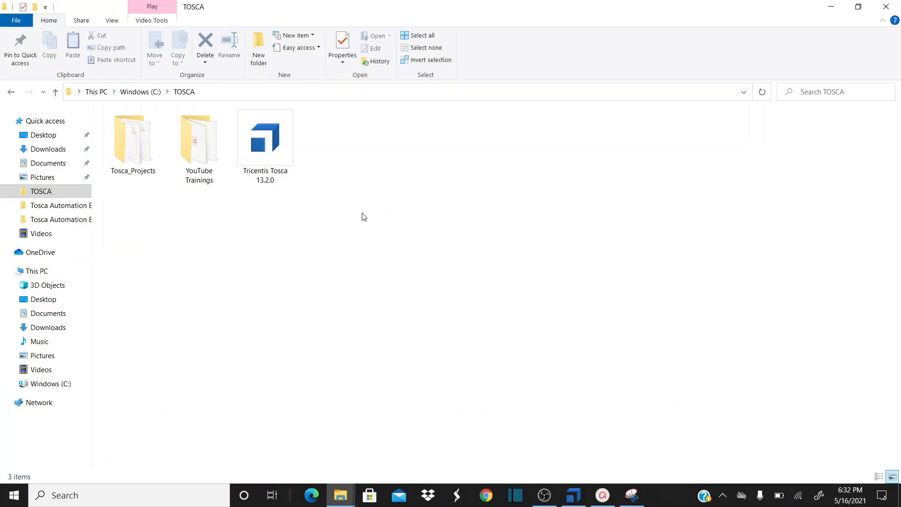
Switch back through Tosca Commander to the OBS Studio recording window
{"action": "key", "text": "alt+Tab"}
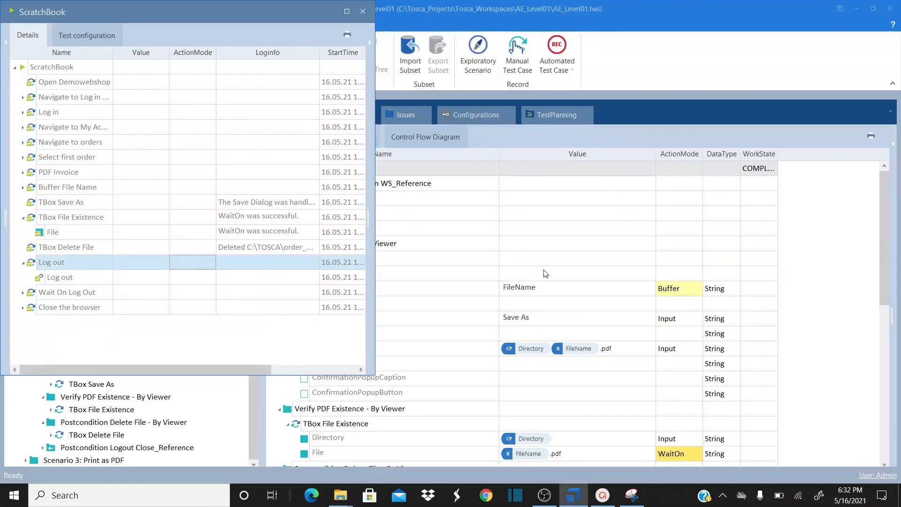
{"action": "key", "text": "alt+Tab"}
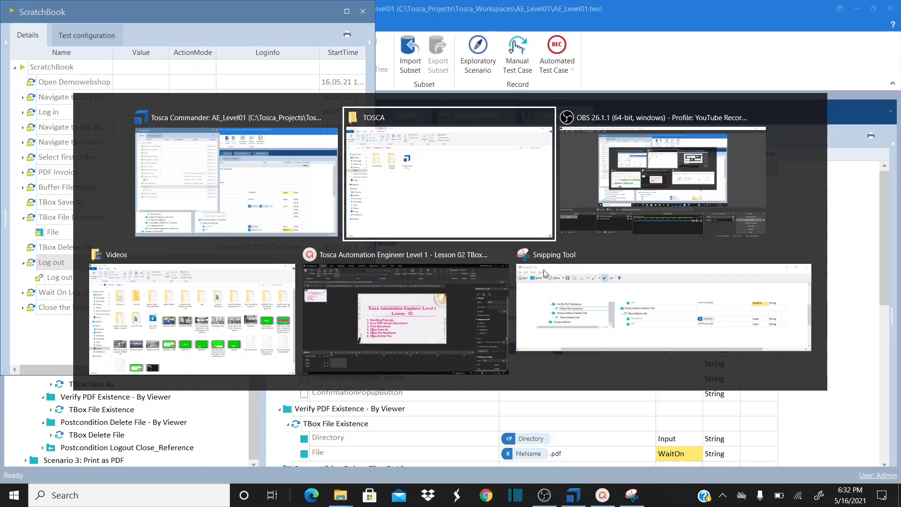
{"action": "key", "text": "alt+Tab"}
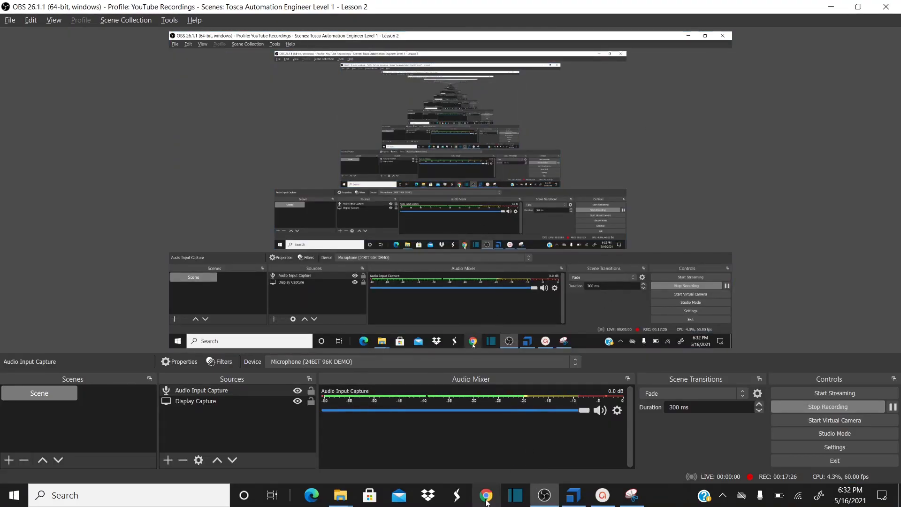
{"action": "mouse_move", "coordinate": [346, 496]}
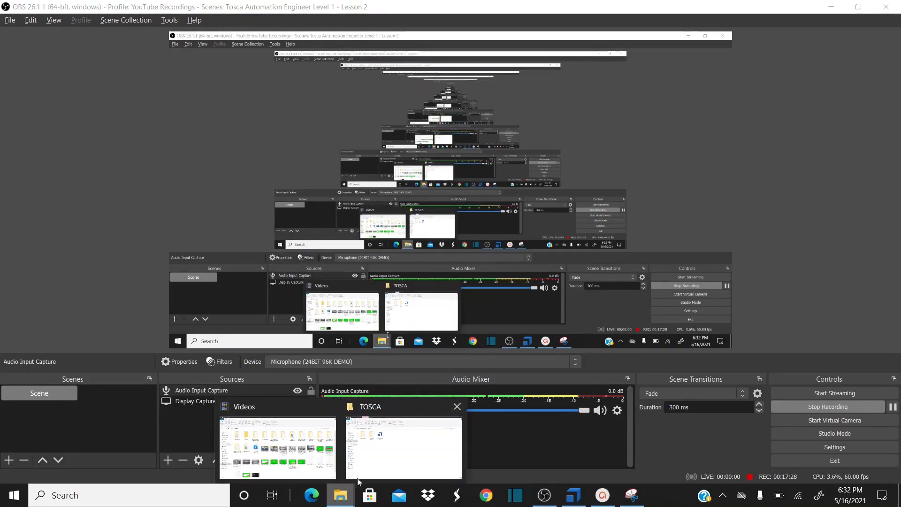
{"action": "left_click", "coordinate": [376, 460]}
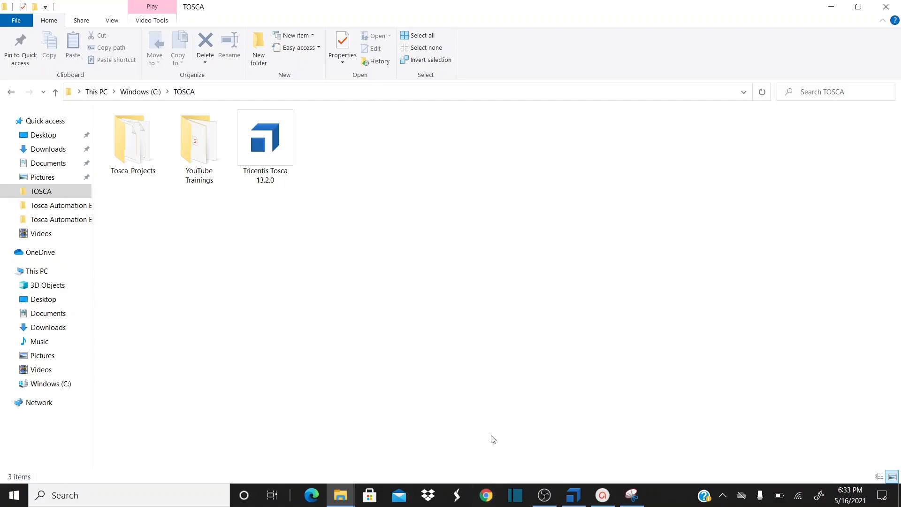
{"action": "key", "text": "alt+Tab"}
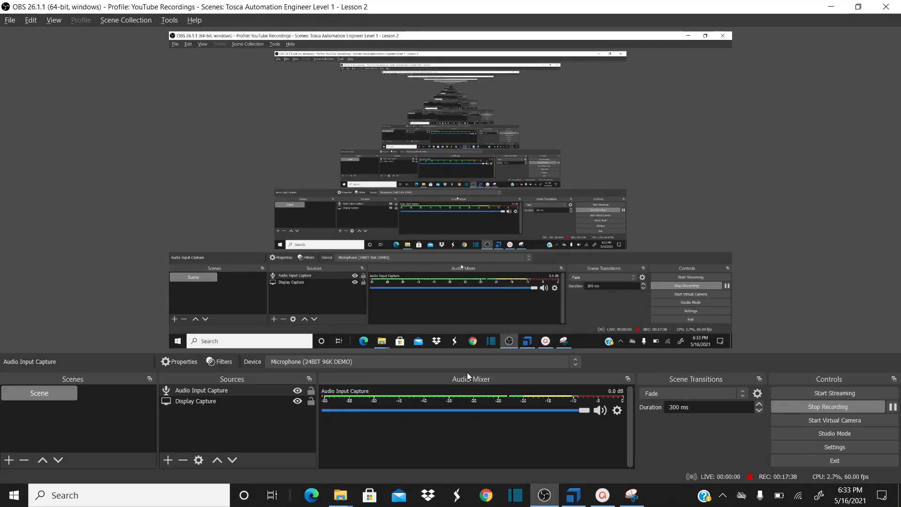
{"action": "key", "text": "alt+Tab"}
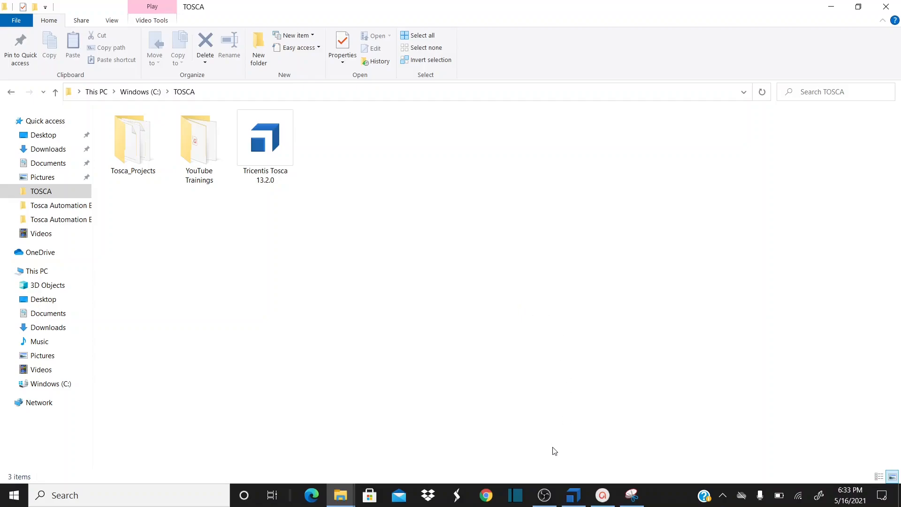
{"action": "left_click", "coordinate": [545, 495]}
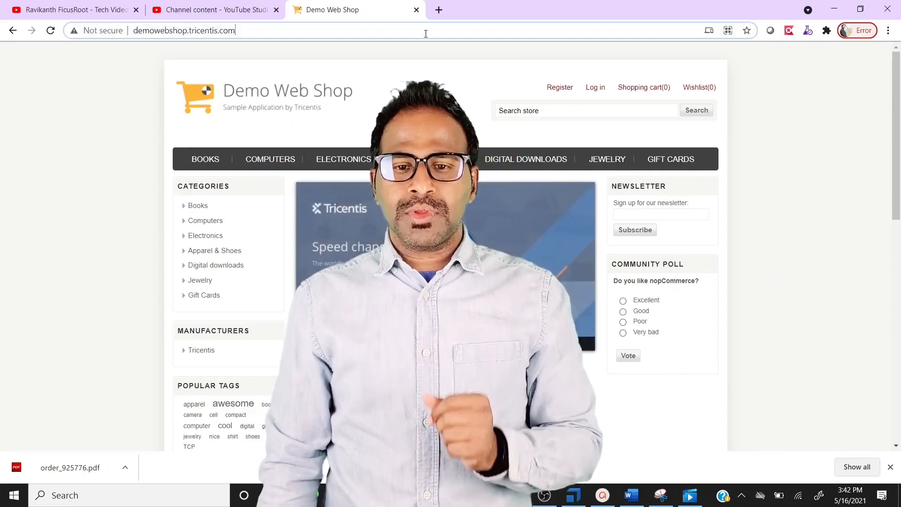
Reload Demo Web Shop and log in with the saved account e-mail and password
{"action": "left_click", "coordinate": [426, 33]}
{"action": "key", "text": "Return"}
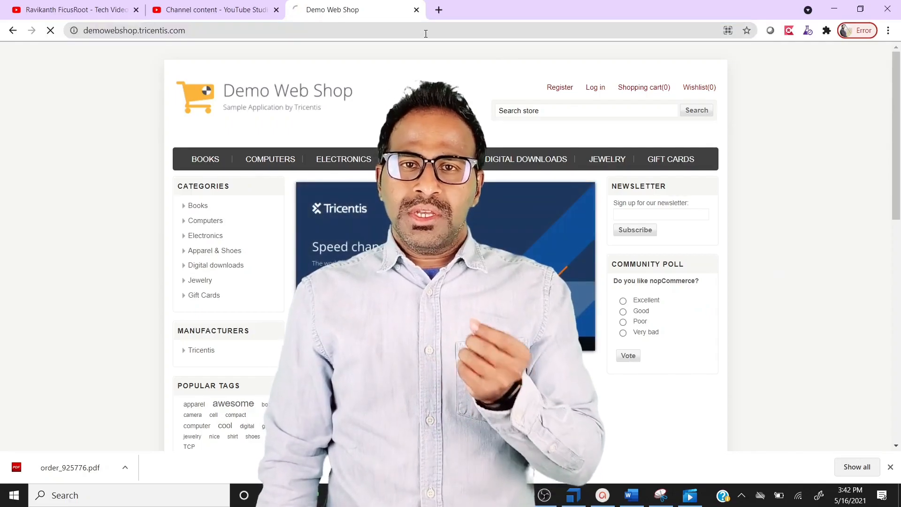
{"action": "left_click", "coordinate": [592, 91]}
{"action": "left_click", "coordinate": [621, 255]}
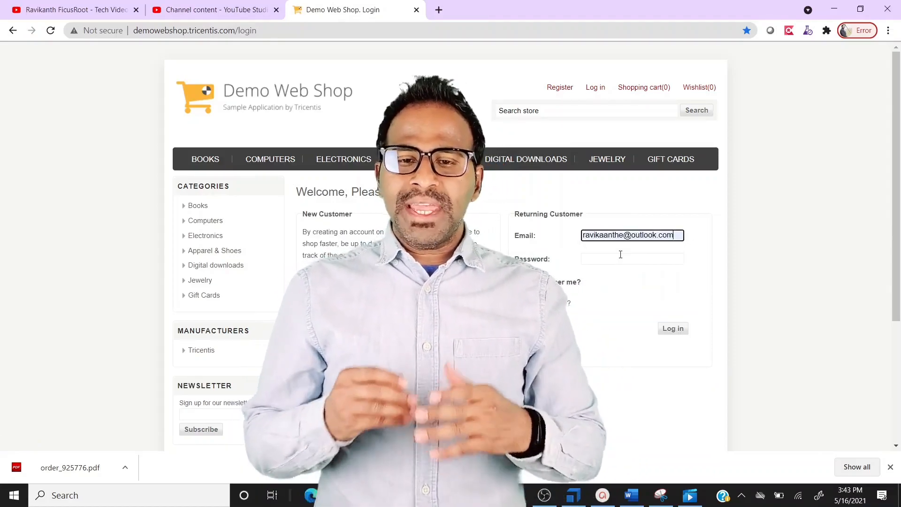
{"action": "left_click", "coordinate": [616, 261]}
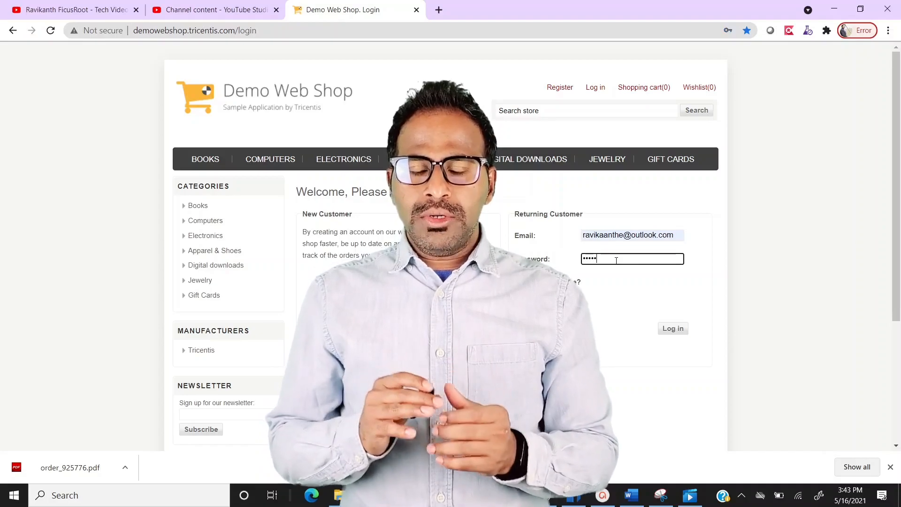
{"action": "left_click", "coordinate": [673, 328]}
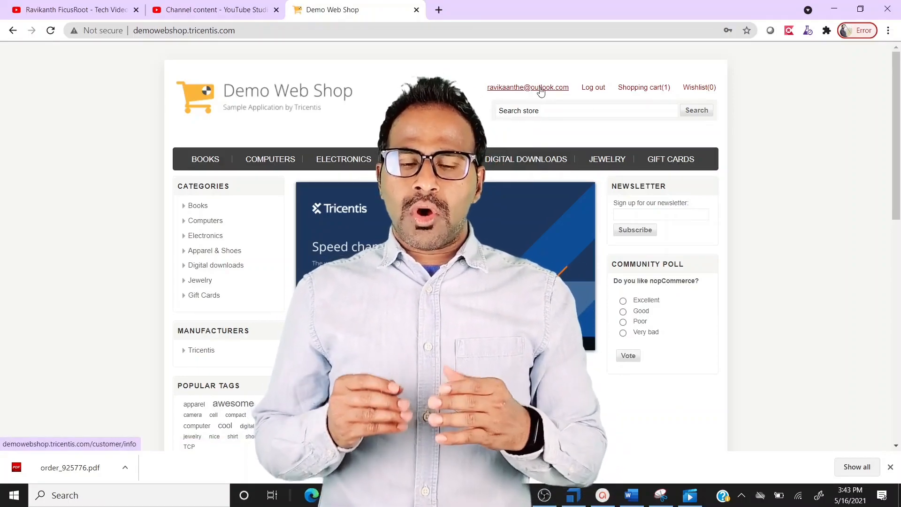
Open the first order's details from My account > Orders and print it
{"action": "left_click", "coordinate": [541, 89]}
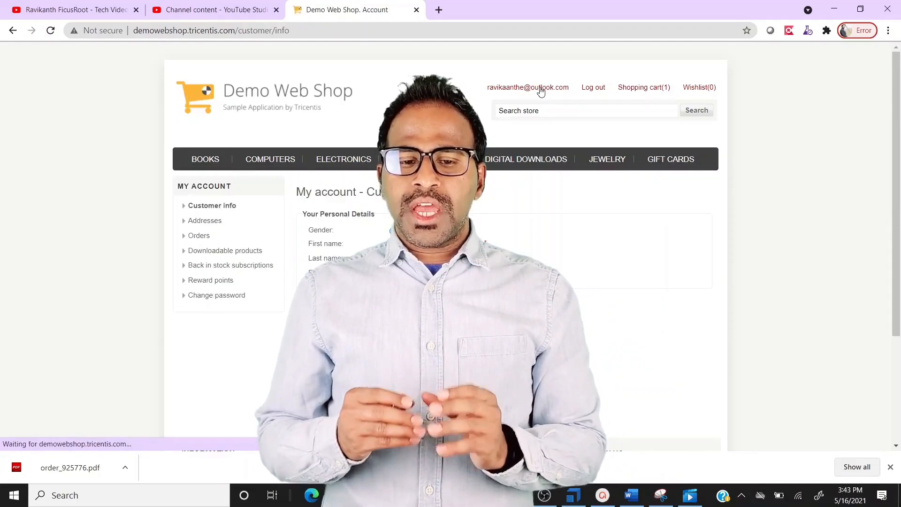
{"action": "left_click", "coordinate": [199, 236]}
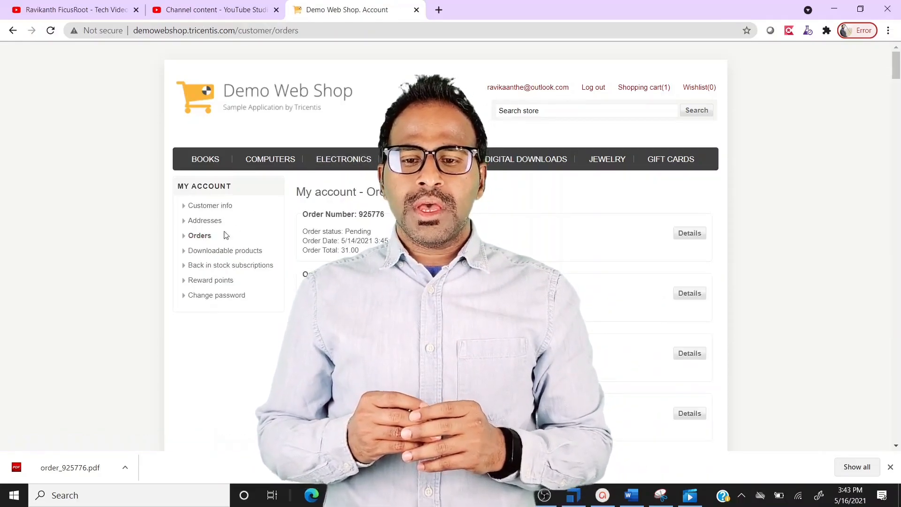
{"action": "left_click", "coordinate": [688, 233]}
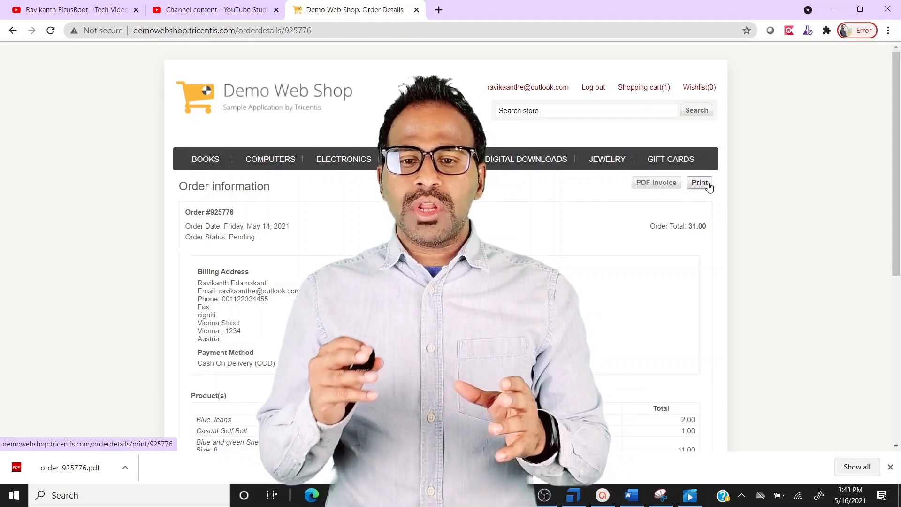
{"action": "left_click", "coordinate": [712, 182]}
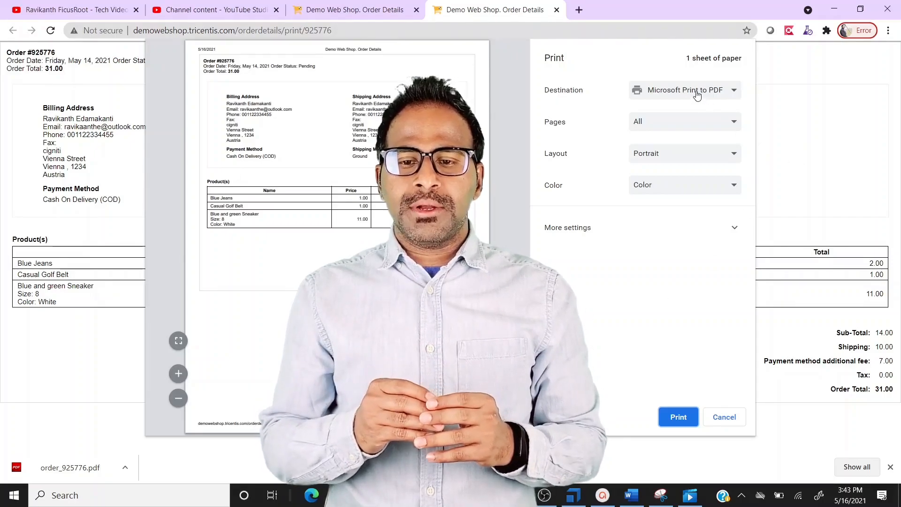
Keep Microsoft Print to PDF as the destination and print the order
{"action": "left_click", "coordinate": [694, 92]}
{"action": "left_click", "coordinate": [692, 92]}
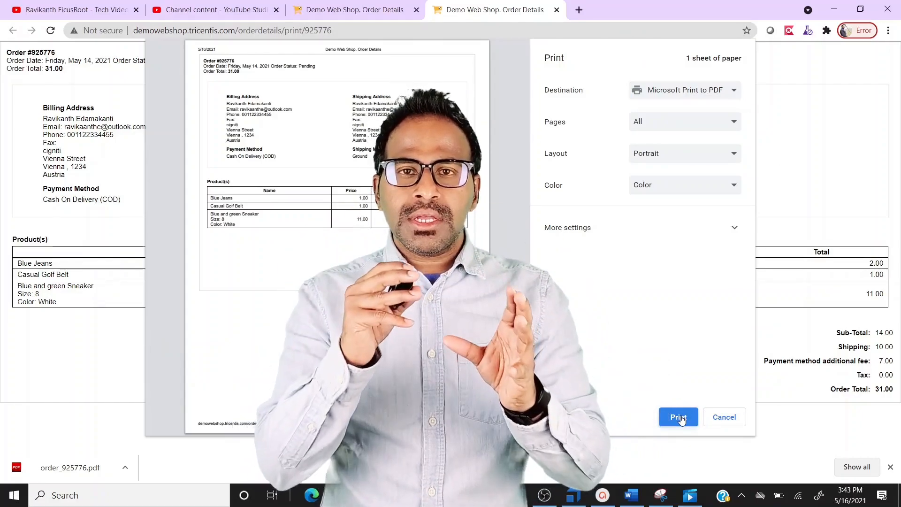
{"action": "left_click", "coordinate": [680, 417]}
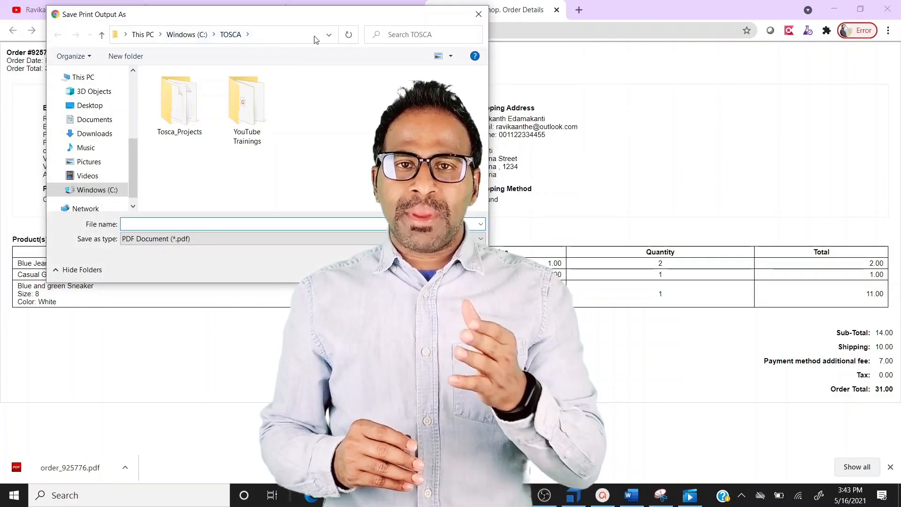
Save the print output as Invoice PrintPDF.pdf in C:\TOSCA
{"action": "left_click", "coordinate": [281, 35]}
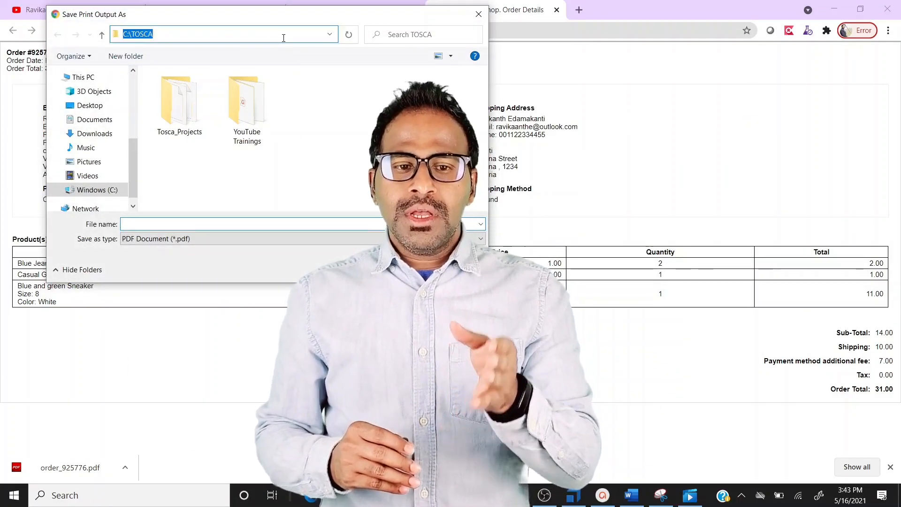
{"action": "left_click", "coordinate": [304, 139]}
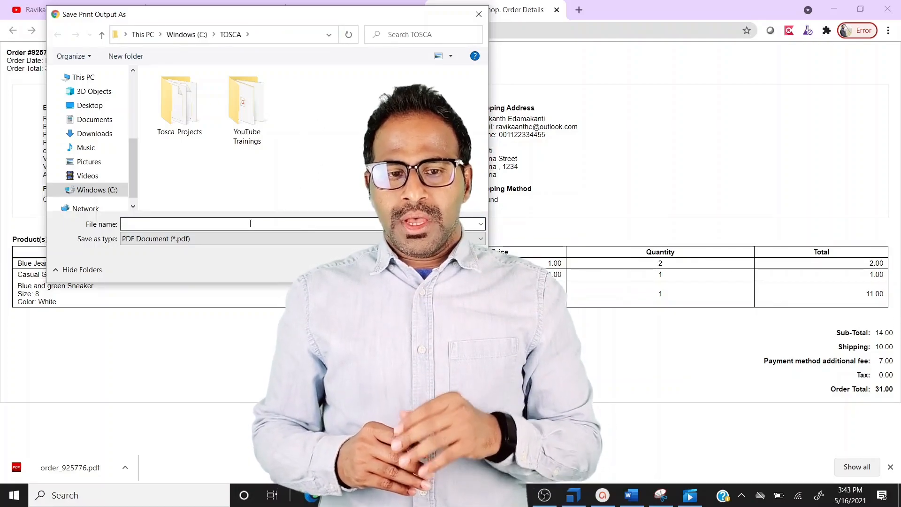
{"action": "left_click", "coordinate": [250, 223]}
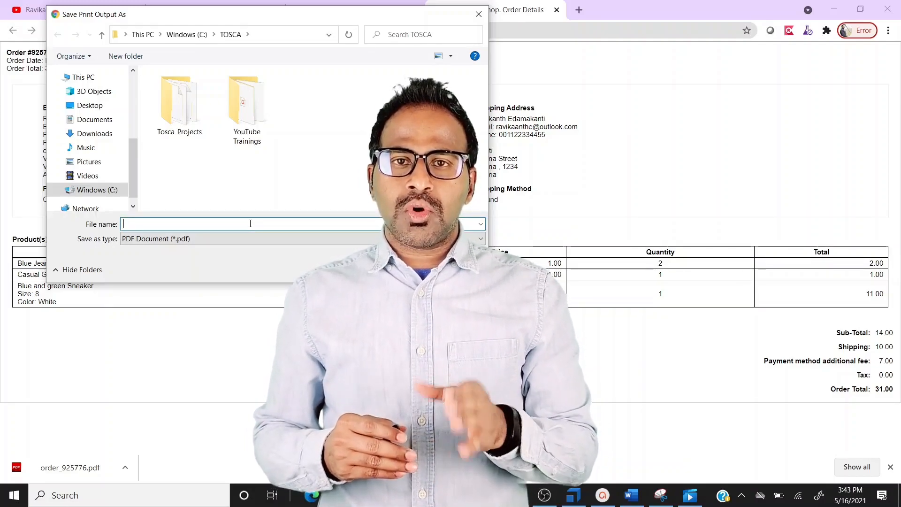
{"action": "type", "text": "Invoice Print"}
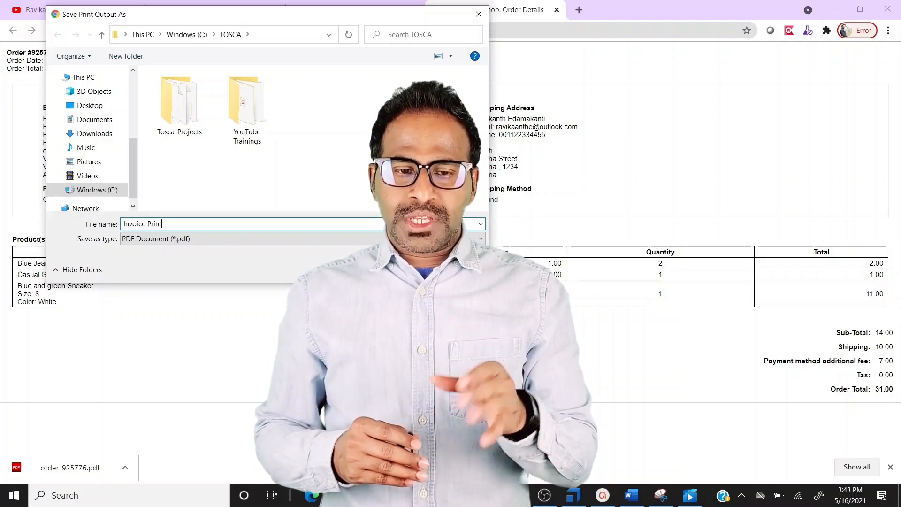
{"action": "type", "text": "PDF."}
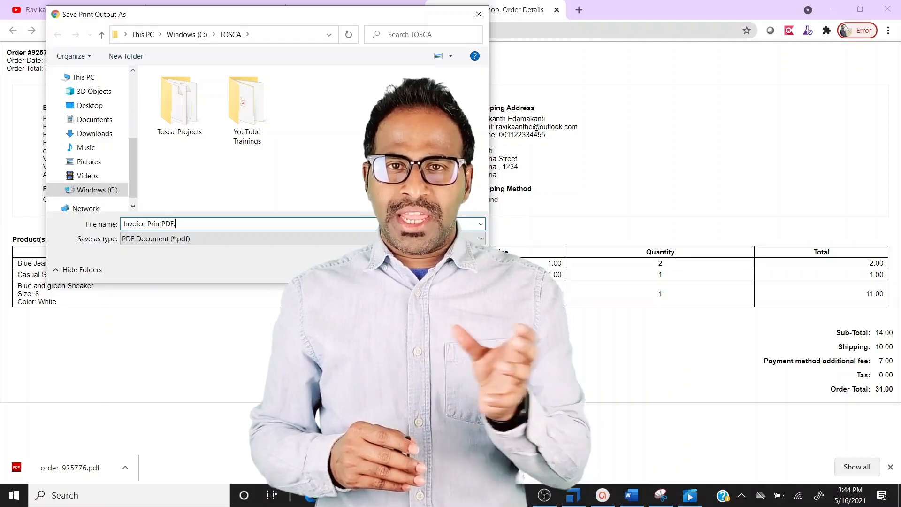
{"action": "type", "text": "pdf"}
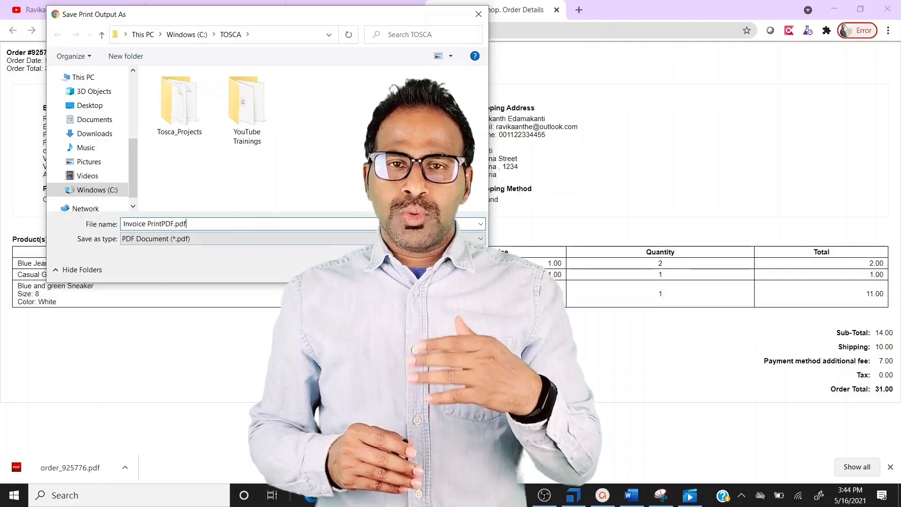
{"action": "key", "text": "Return"}
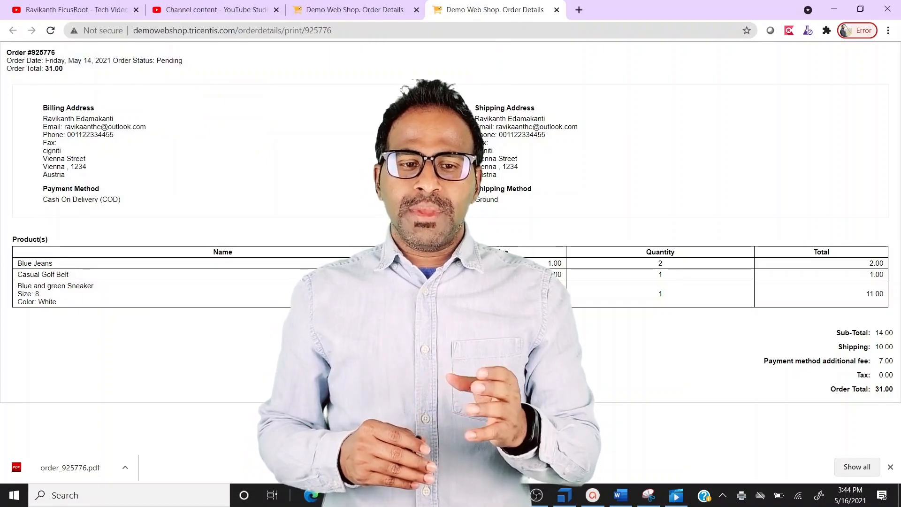
Delete Invoice PrintPDF.pdf from C:\TOSCA, confirming the move to the Recycle Bin
{"action": "mouse_move", "coordinate": [367, 495]}
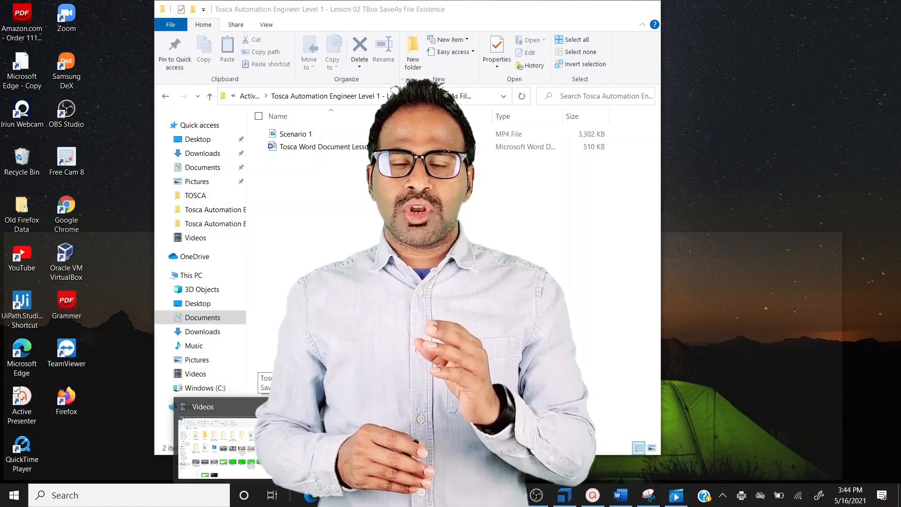
{"action": "left_click", "coordinate": [347, 443]}
{"action": "left_click", "coordinate": [230, 195]}
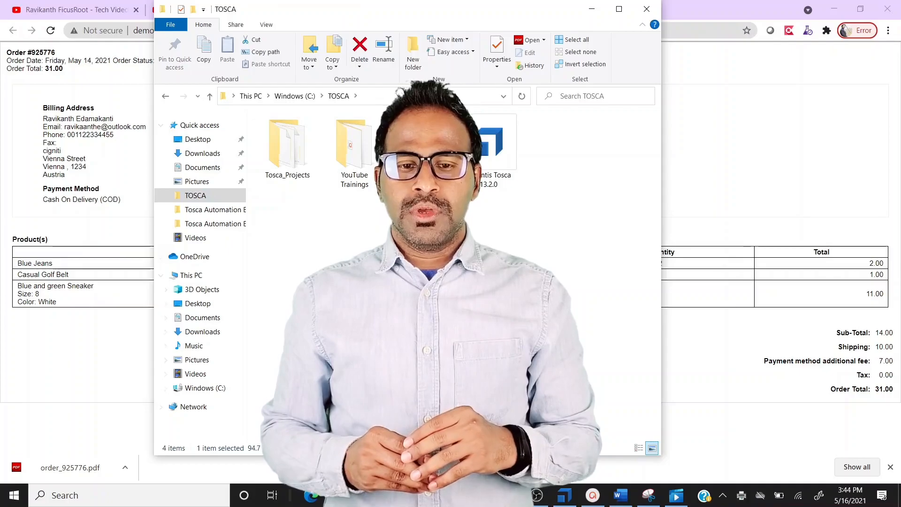
{"action": "key", "text": "Delete"}
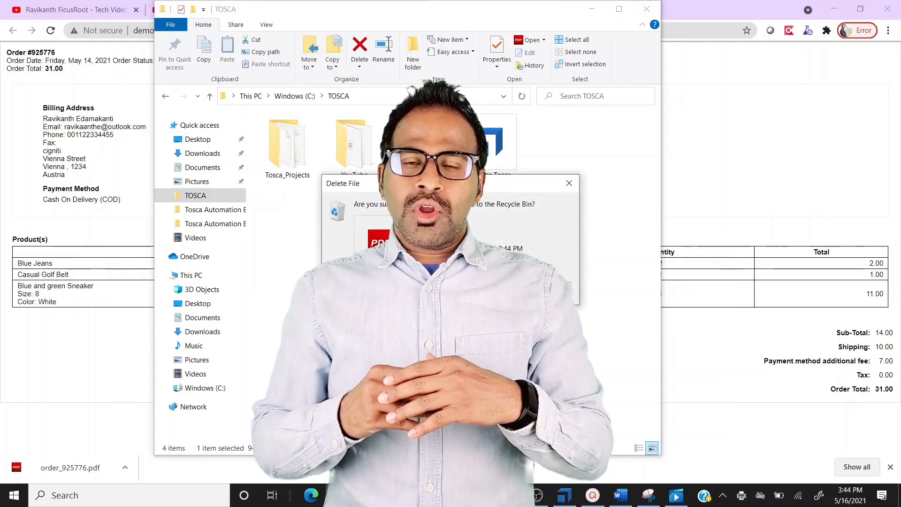
{"action": "key", "text": "Return"}
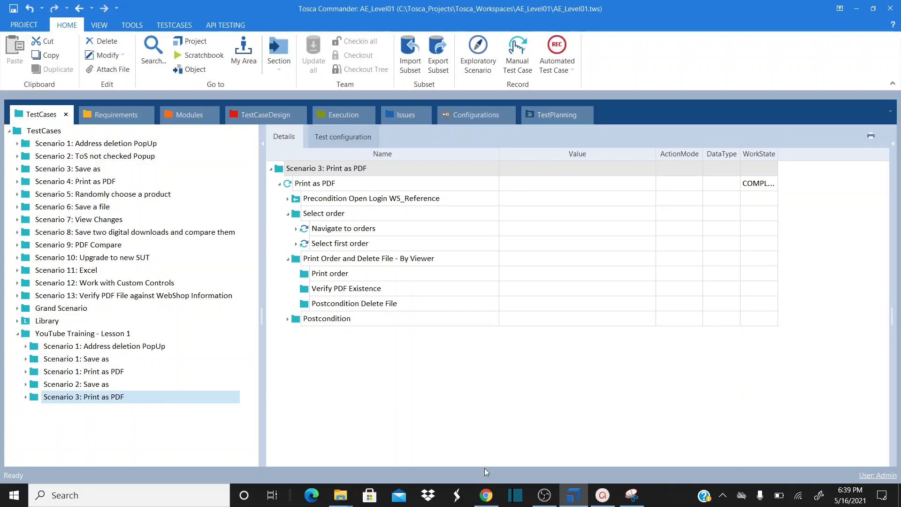
Cancel the PDF Invoice save and reopen the order's print preview with Microsoft Print to PDF
{"action": "left_click", "coordinate": [487, 497]}
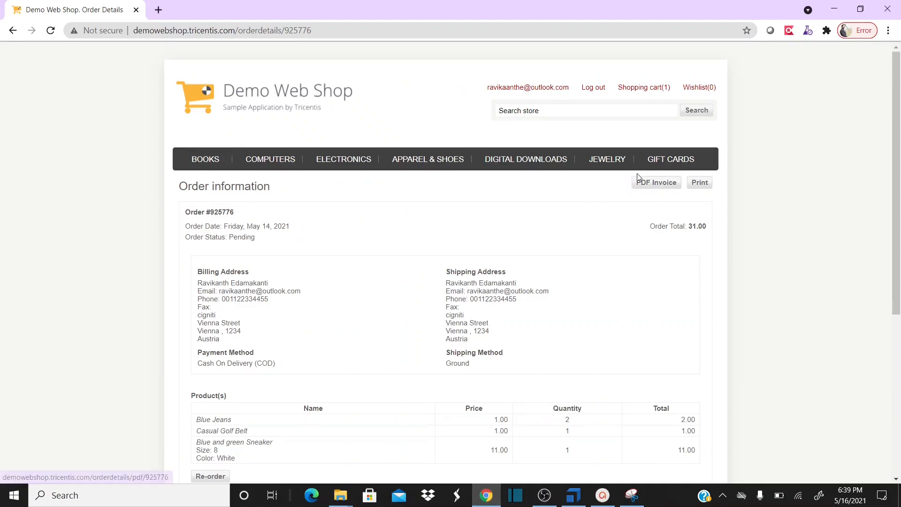
{"action": "left_click", "coordinate": [647, 187]}
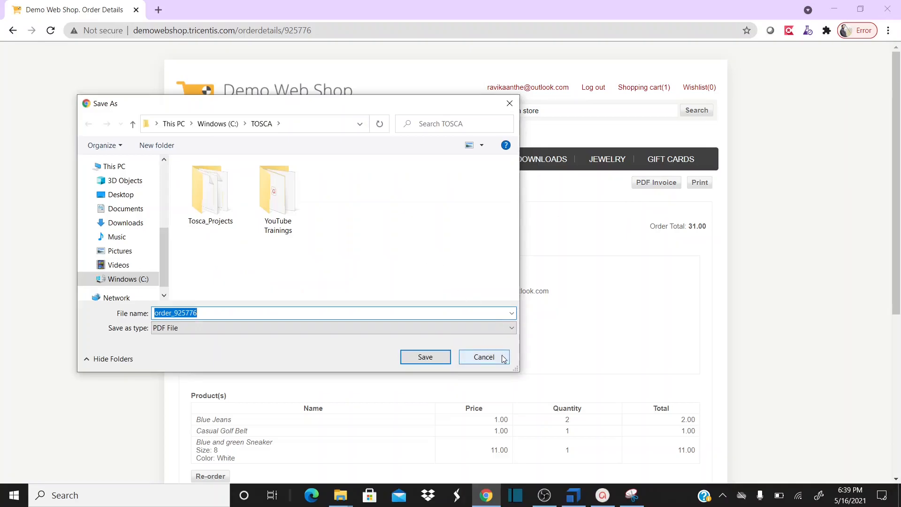
{"action": "left_click", "coordinate": [501, 358]}
{"action": "left_click", "coordinate": [703, 185]}
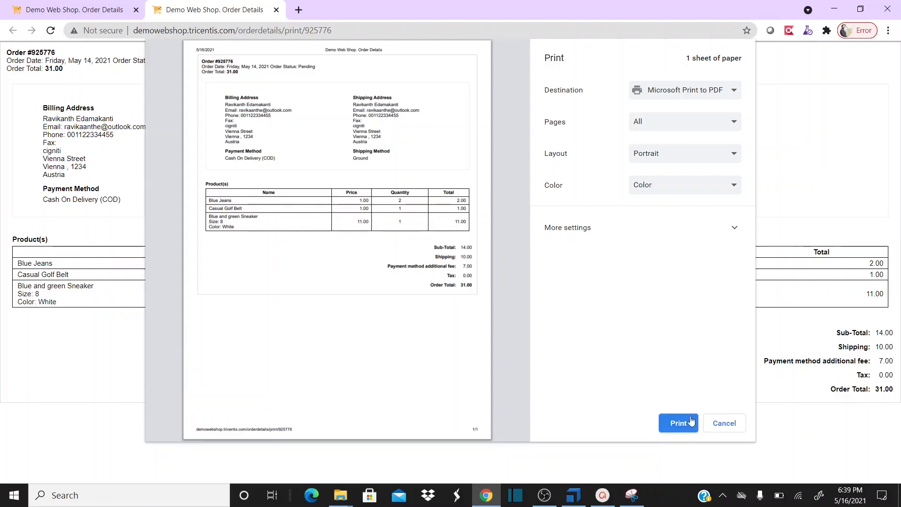
{"action": "left_click", "coordinate": [678, 428]}
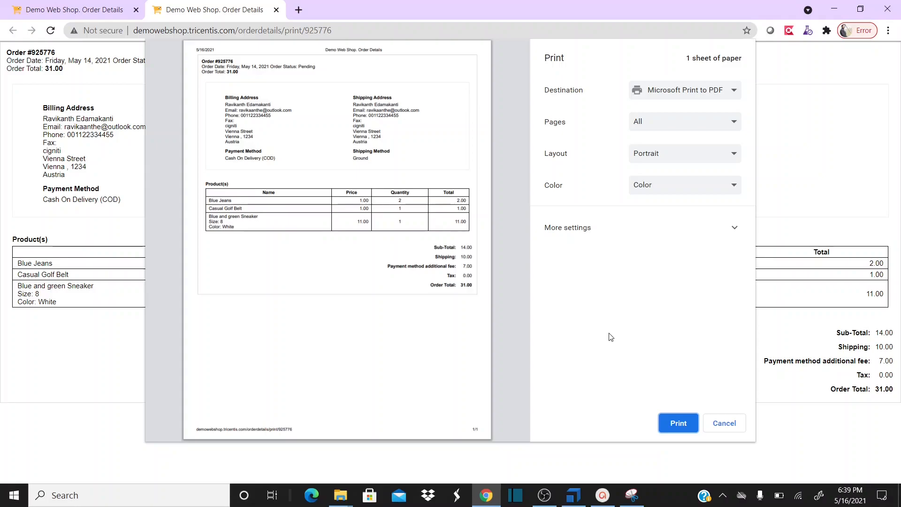
{"action": "key", "text": "alt+Tab"}
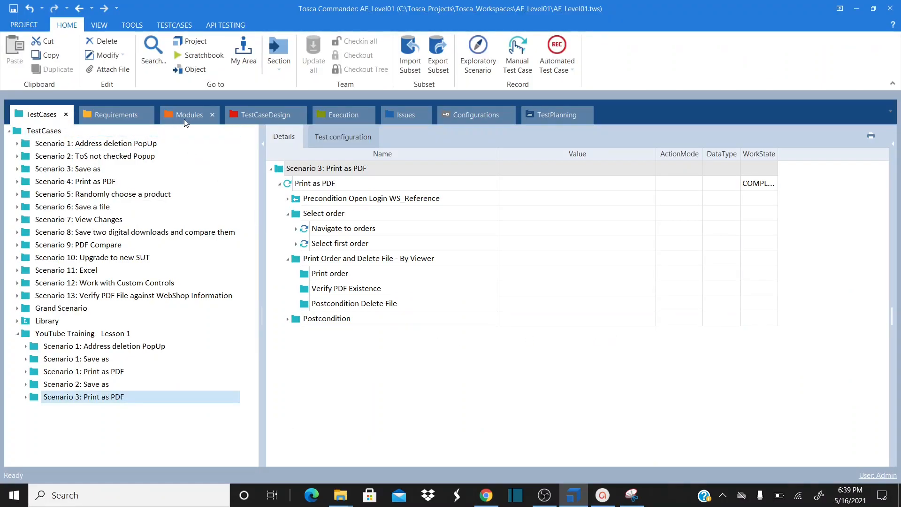
Create a new folder named Print Button under the Modules root
{"action": "left_click", "coordinate": [188, 121]}
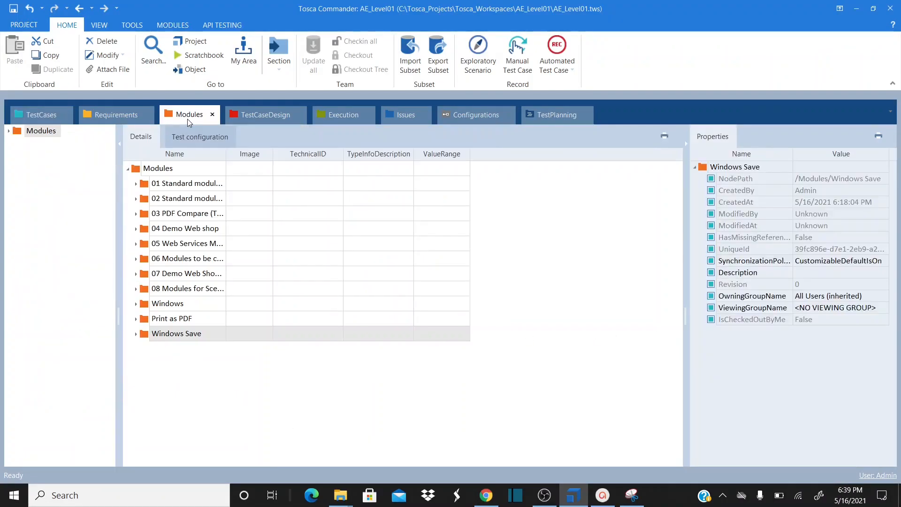
{"action": "left_click", "coordinate": [138, 170]}
{"action": "right_click", "coordinate": [137, 170]}
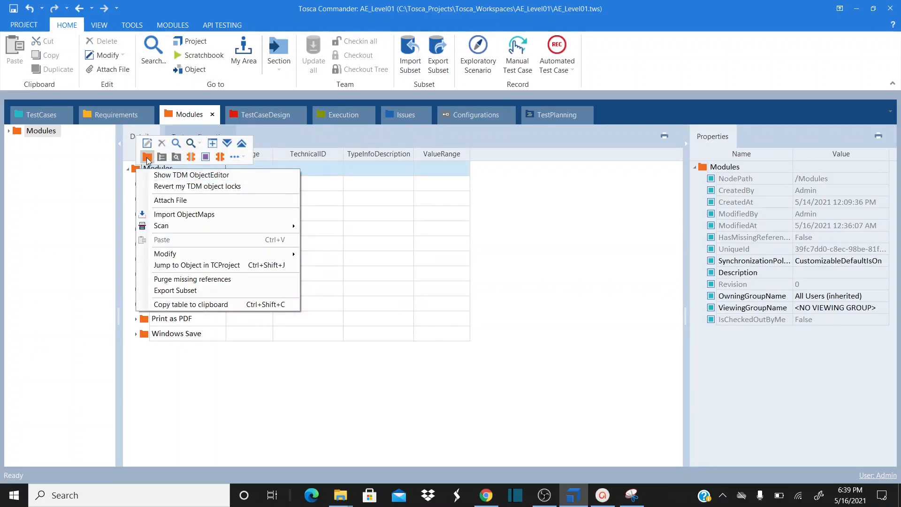
{"action": "left_click", "coordinate": [147, 157]}
{"action": "type", "text": "Print"}
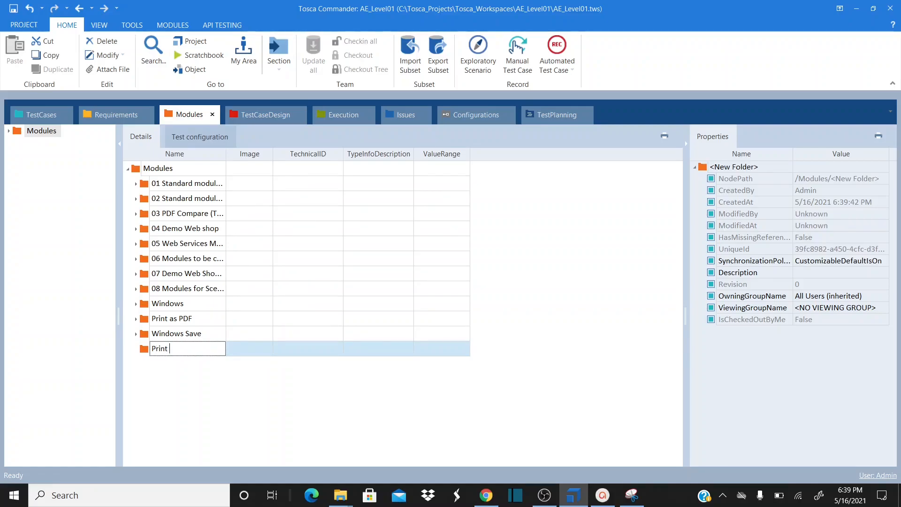
{"action": "type", "text": " Button"}
{"action": "key", "text": "Return"}
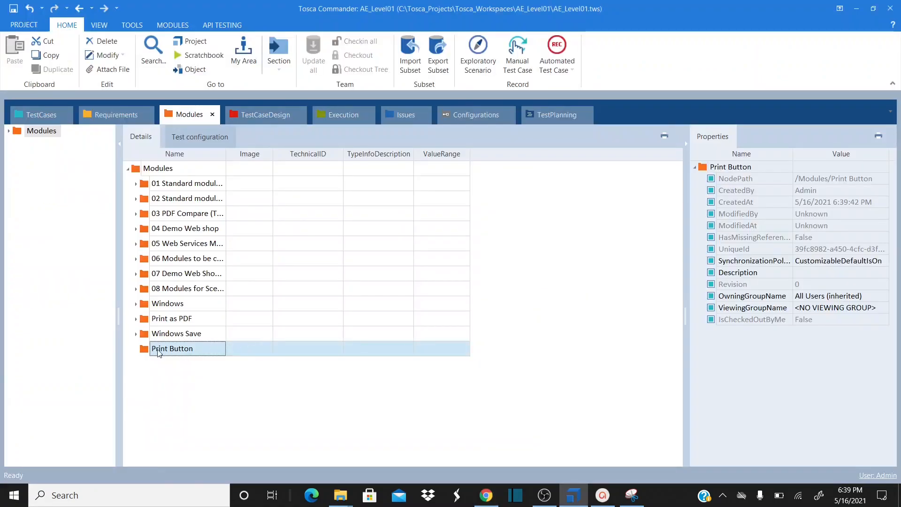
{"action": "right_click", "coordinate": [151, 351]}
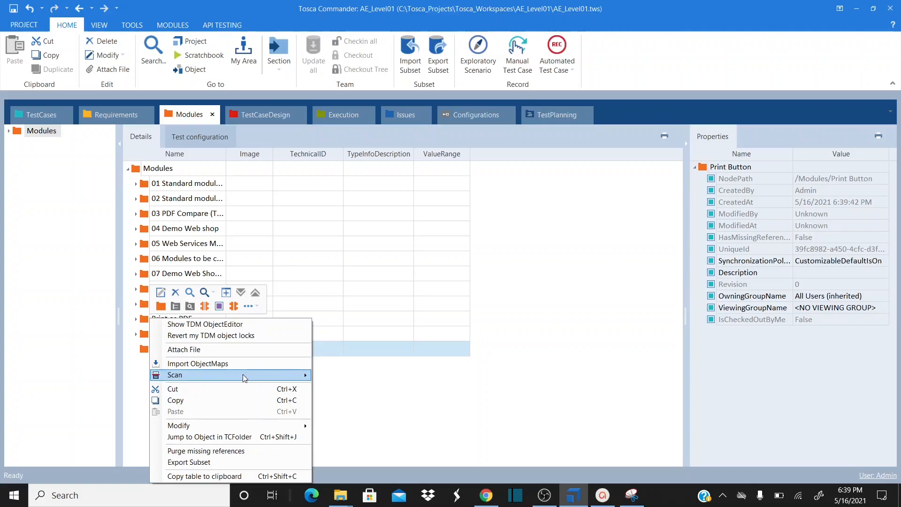
{"action": "mouse_move", "coordinate": [252, 379]}
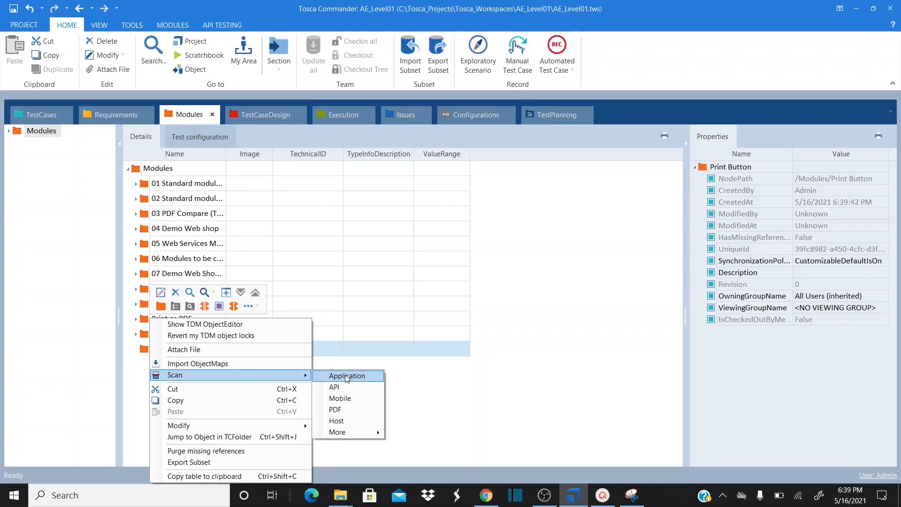
Scan the Demo Web Shop Chrome print-preview window into Print Button with AnyUI technology
{"action": "left_click", "coordinate": [346, 377]}
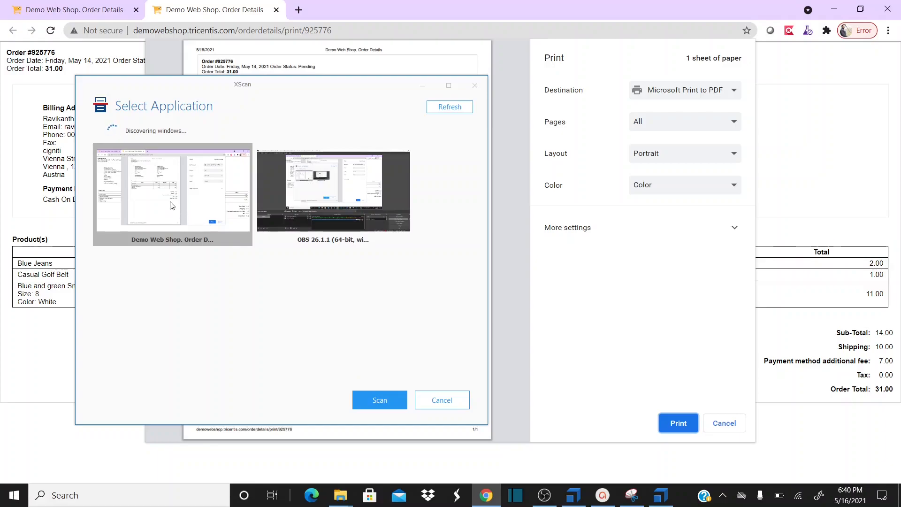
{"action": "right_click", "coordinate": [170, 202]}
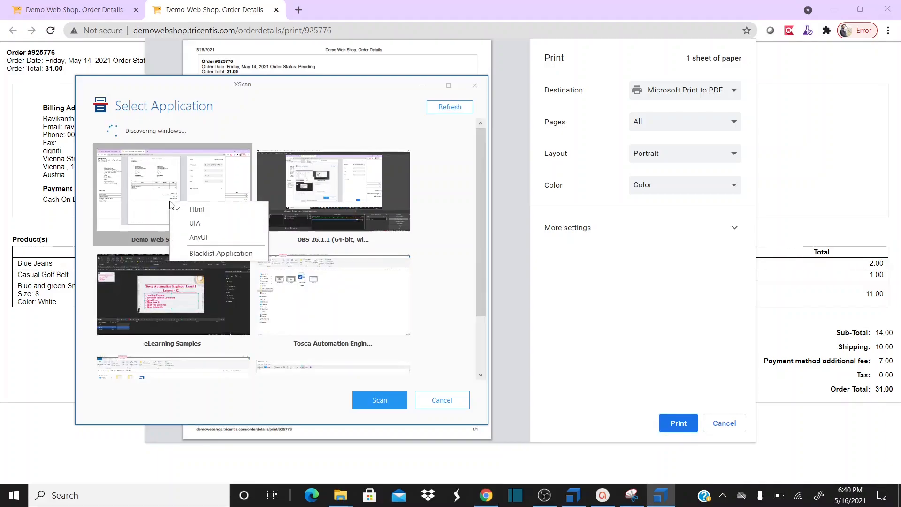
{"action": "left_click", "coordinate": [216, 238]}
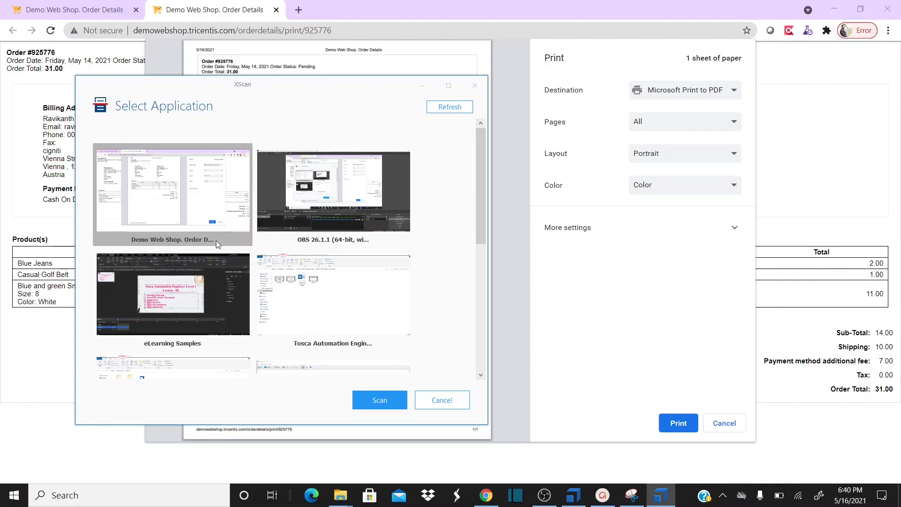
{"action": "left_click", "coordinate": [378, 401]}
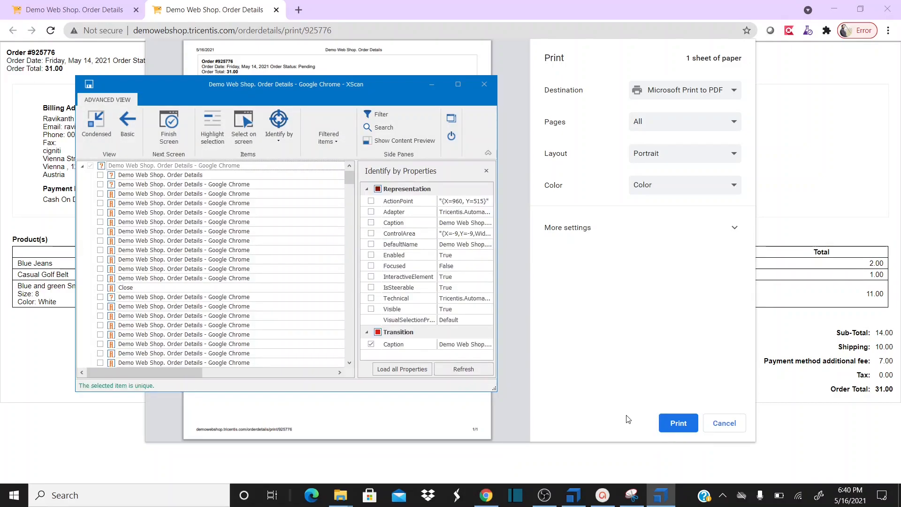
Capture the print preview's Print button, drop the extra pick, rename it Print Button, and save
{"action": "left_click", "coordinate": [243, 144]}
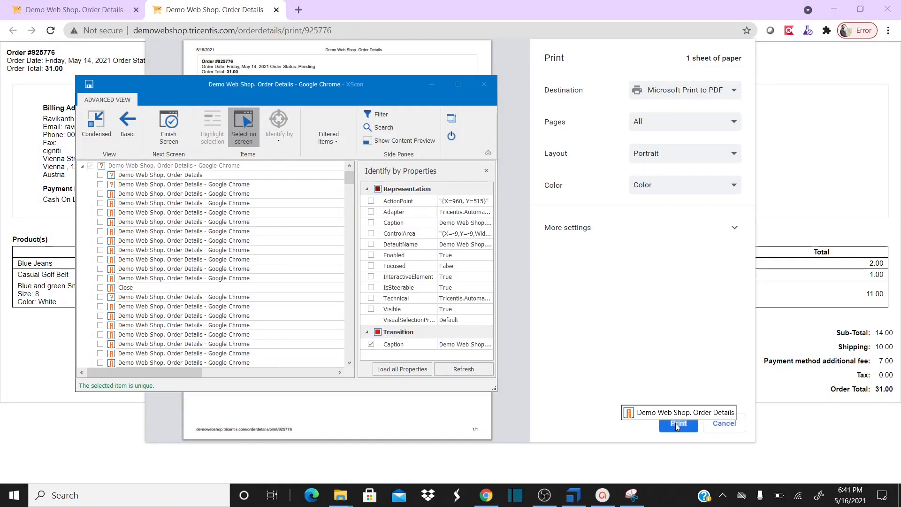
{"action": "left_click", "coordinate": [675, 423]}
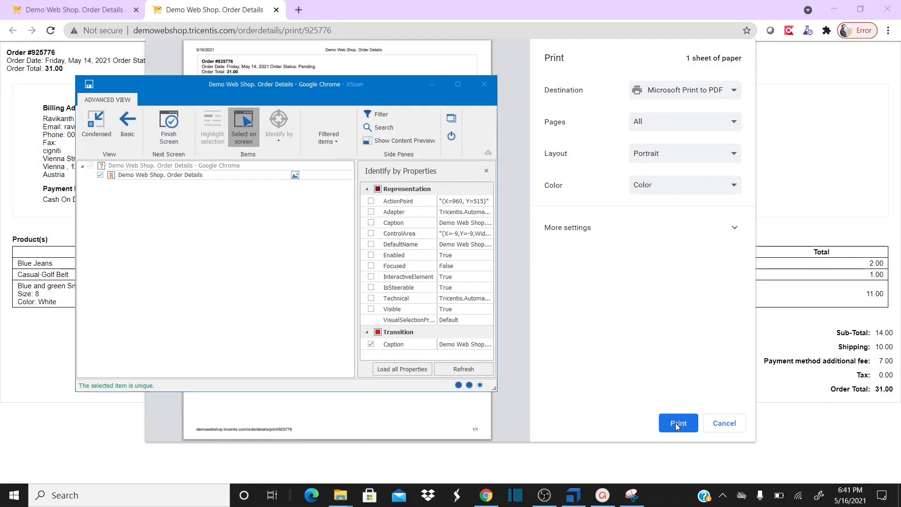
{"action": "left_click", "coordinate": [243, 125]}
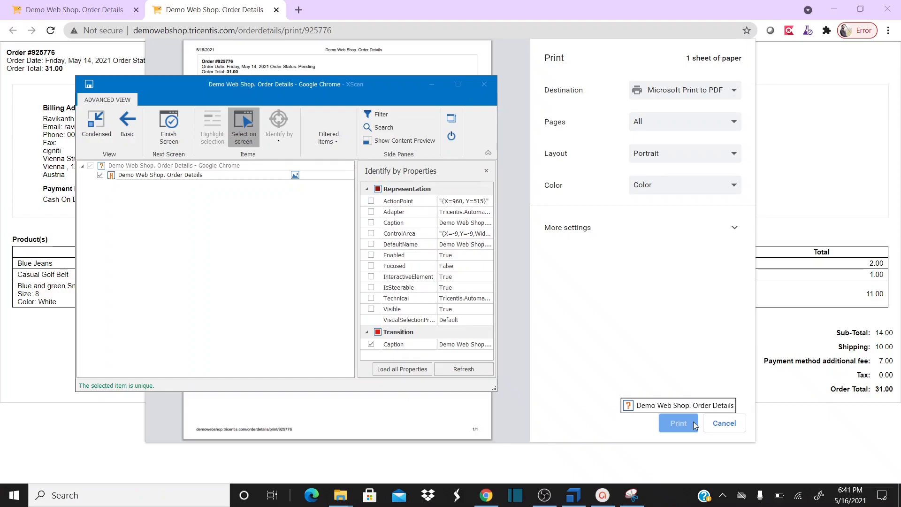
{"action": "left_click", "coordinate": [694, 422]}
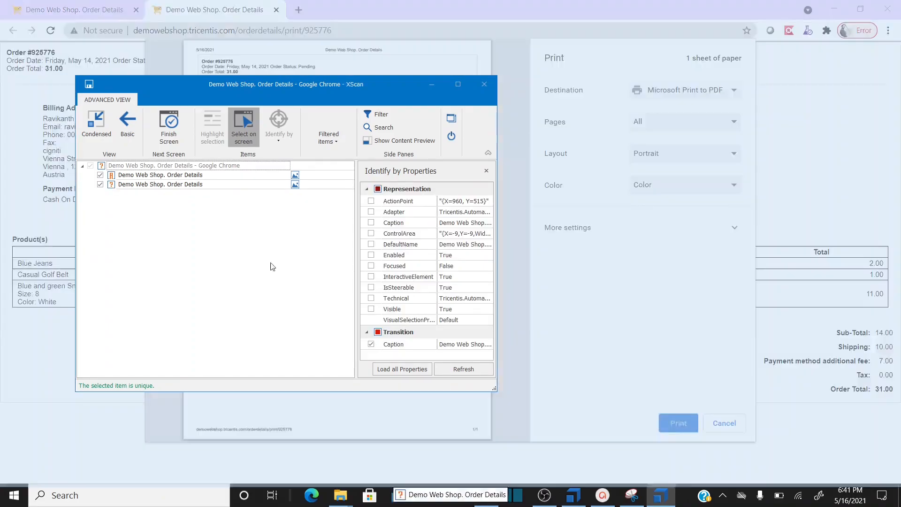
{"action": "left_click", "coordinate": [100, 175]}
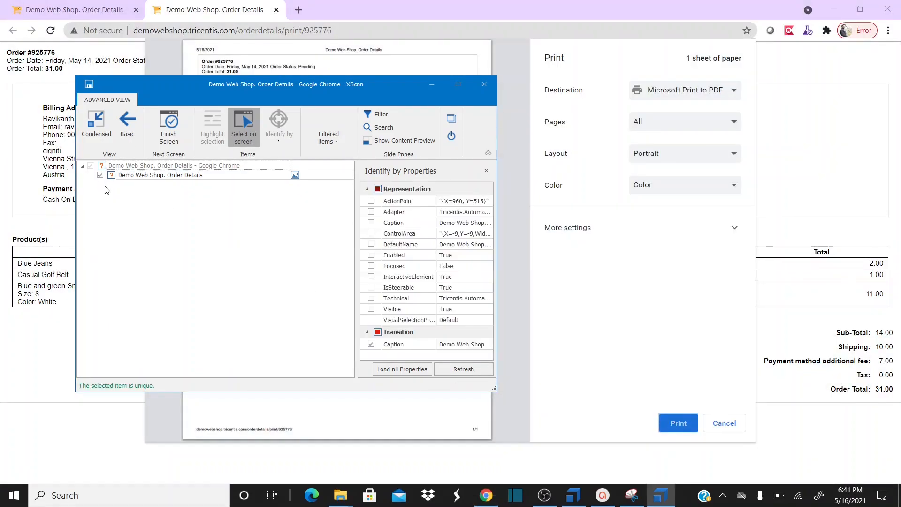
{"action": "double_click", "coordinate": [225, 175]}
{"action": "type", "text": "Pr"}
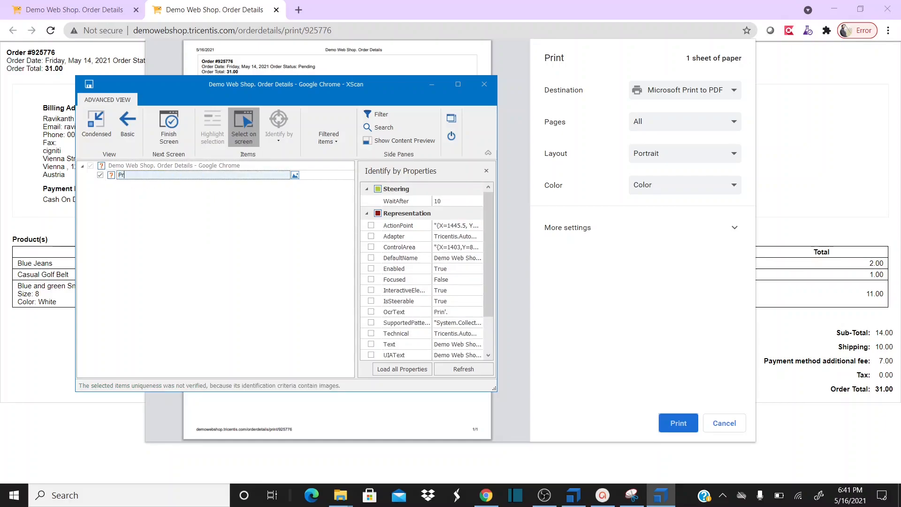
{"action": "type", "text": "int BUtton"}
{"action": "type", "text": "utt"}
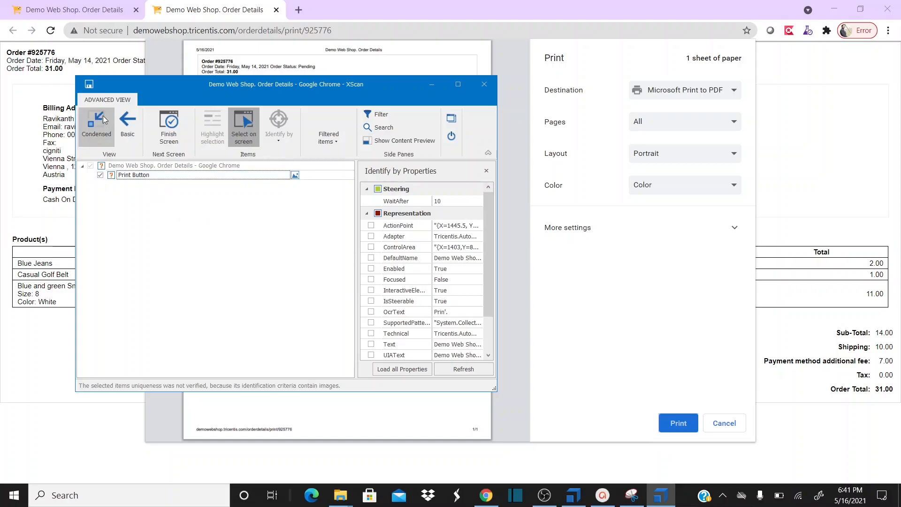
{"action": "left_click", "coordinate": [88, 85]}
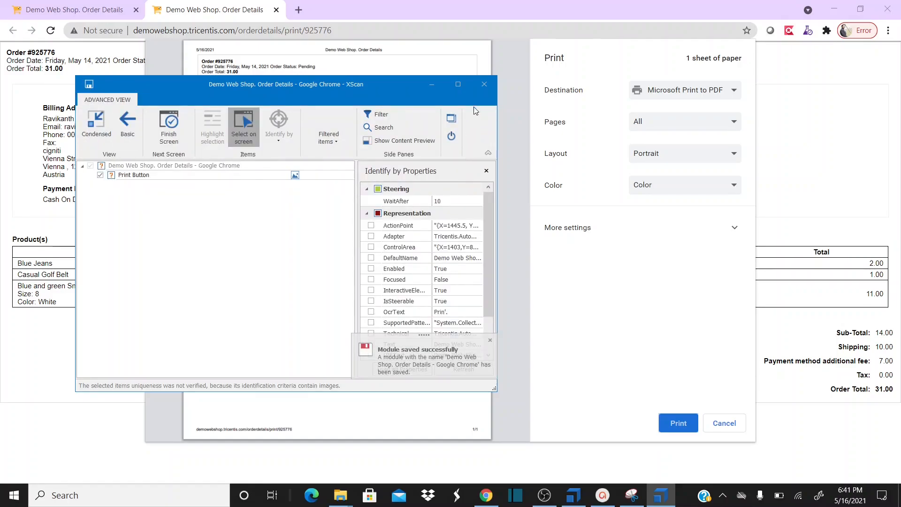
Close XScan, expand the Print Button folder, and rename its Demo Web Shop module
{"action": "left_click", "coordinate": [484, 85]}
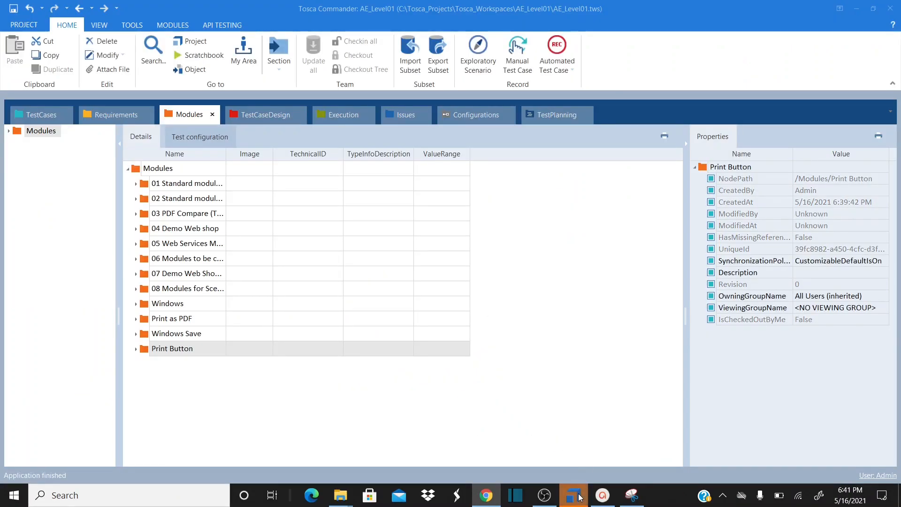
{"action": "left_click", "coordinate": [137, 354]}
{"action": "left_click", "coordinate": [136, 350]}
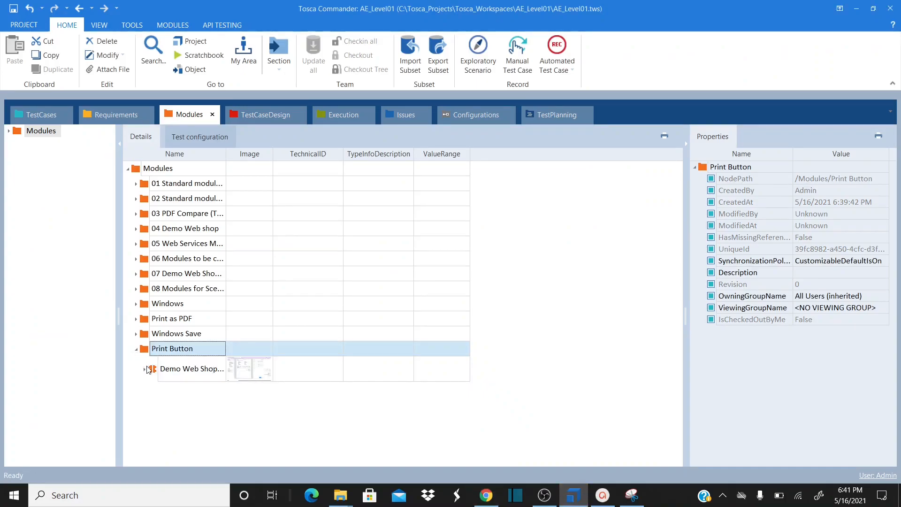
{"action": "left_click", "coordinate": [144, 371]}
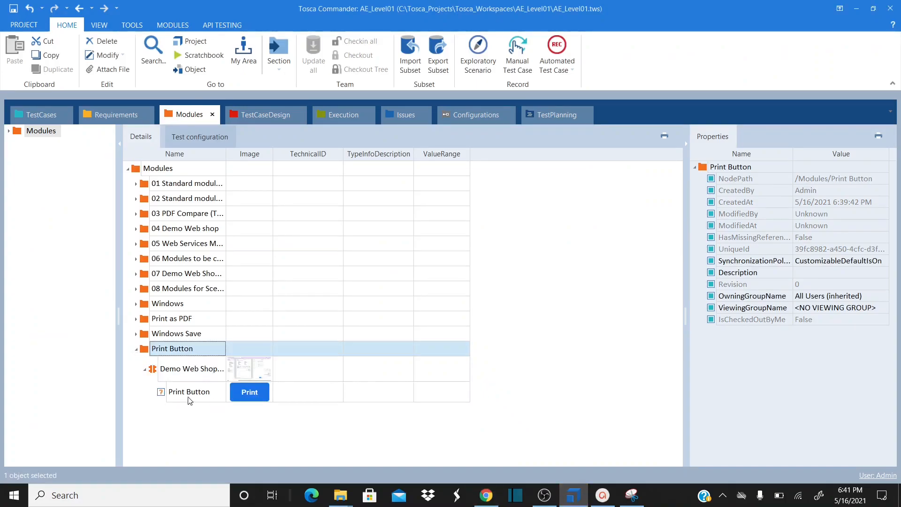
{"action": "left_click", "coordinate": [198, 372]}
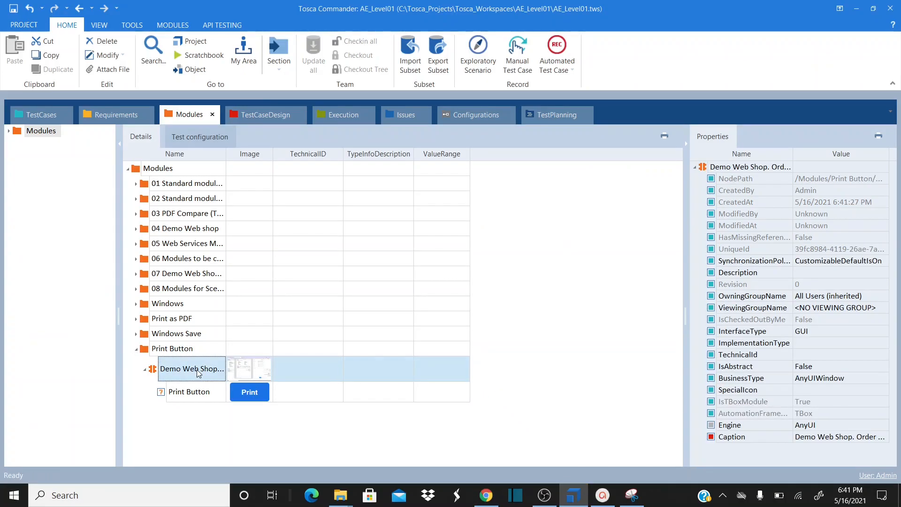
{"action": "left_click", "coordinate": [198, 373]}
{"action": "double_click", "coordinate": [197, 370]}
{"action": "key", "text": "Left"}
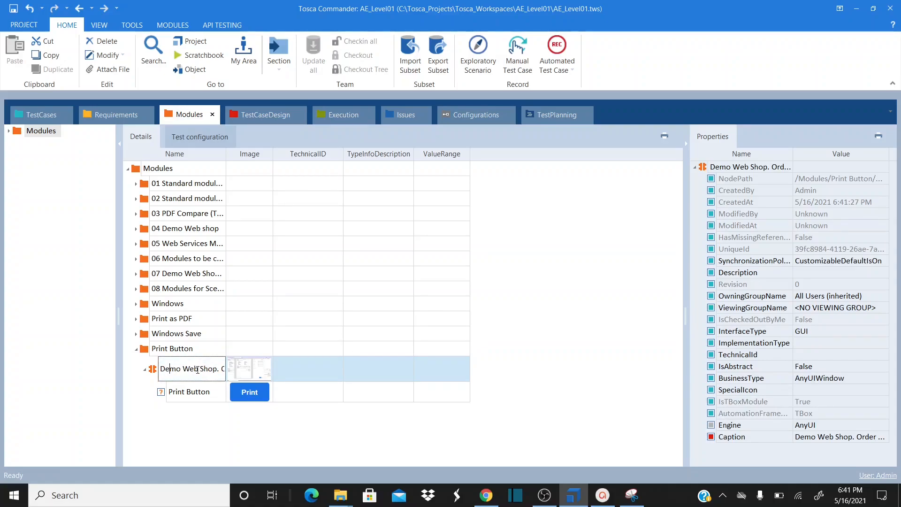
{"action": "key", "text": "ctrl+shift+Right"}
{"action": "key", "text": "ctrl+shift+Right"}
{"action": "key", "text": "ctrl+shift+Right"}
{"action": "key", "text": "ctrl+shift+Right"}
{"action": "key", "text": "ctrl+shift+Right"}
{"action": "key", "text": "ctrl+shift+Right"}
{"action": "key", "text": "ctrl+shift+Right"}
{"action": "key", "text": "ctrl+shift+Right"}
{"action": "key", "text": "ctrl+shift+Right"}
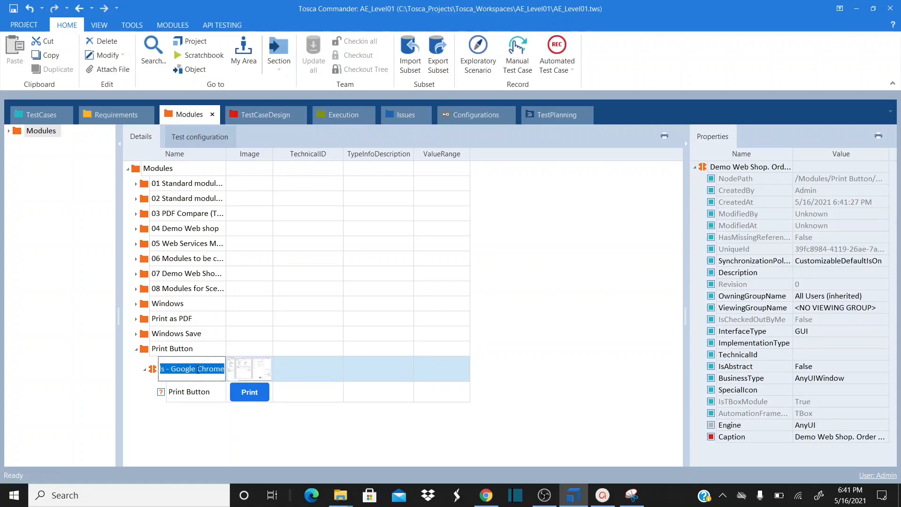
{"action": "type", "text": "Print BUtton"}
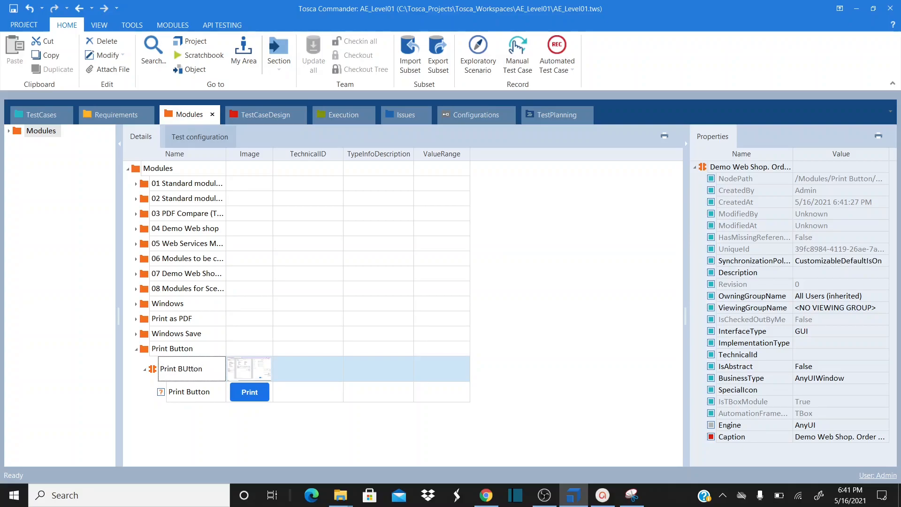
{"action": "key", "text": "Return"}
Fix the misspelled 'BUtton' so the module is named Print Button
{"action": "left_click", "coordinate": [207, 368]}
{"action": "double_click", "coordinate": [207, 369]}
{"action": "key", "text": "BackSpace"}
{"action": "key", "text": "BackSpace"}
{"action": "key", "text": "BackSpace"}
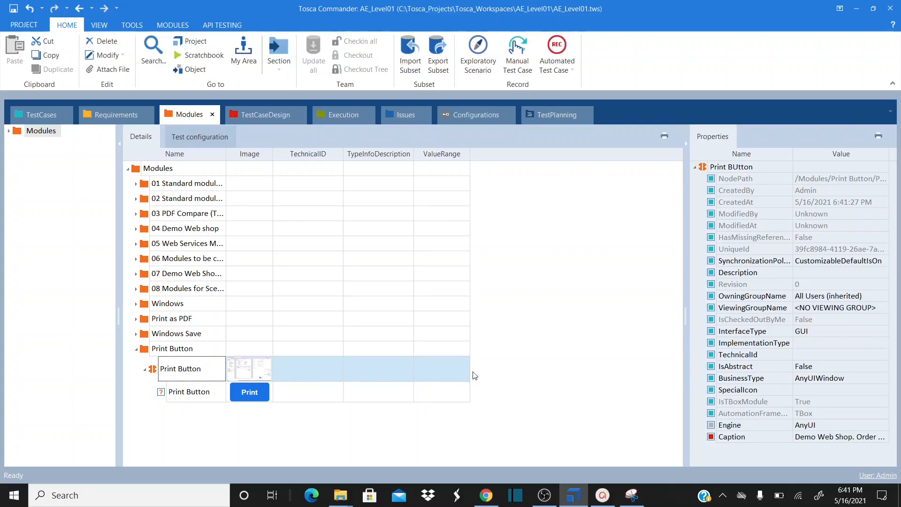
{"action": "left_click", "coordinate": [237, 409]}
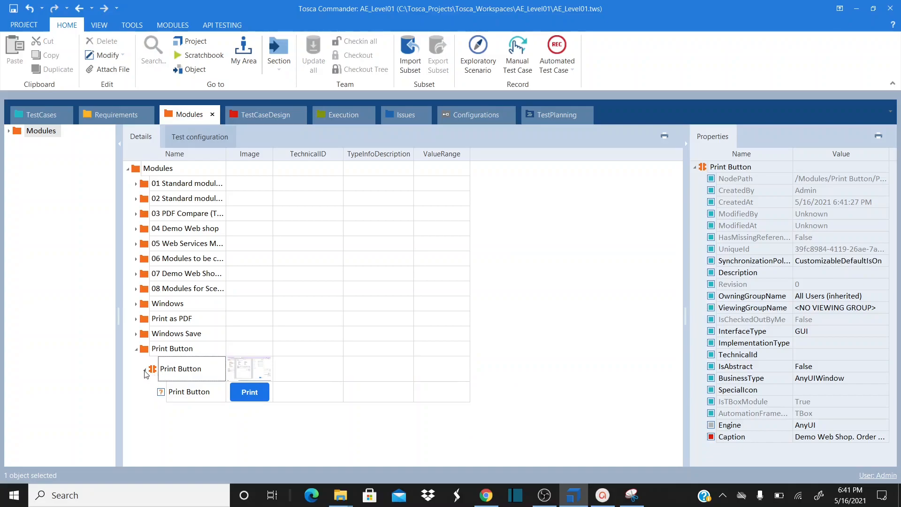
In the TestCases section, expand the Print as PDF precondition and peek at its Log in step
{"action": "left_click", "coordinate": [47, 116]}
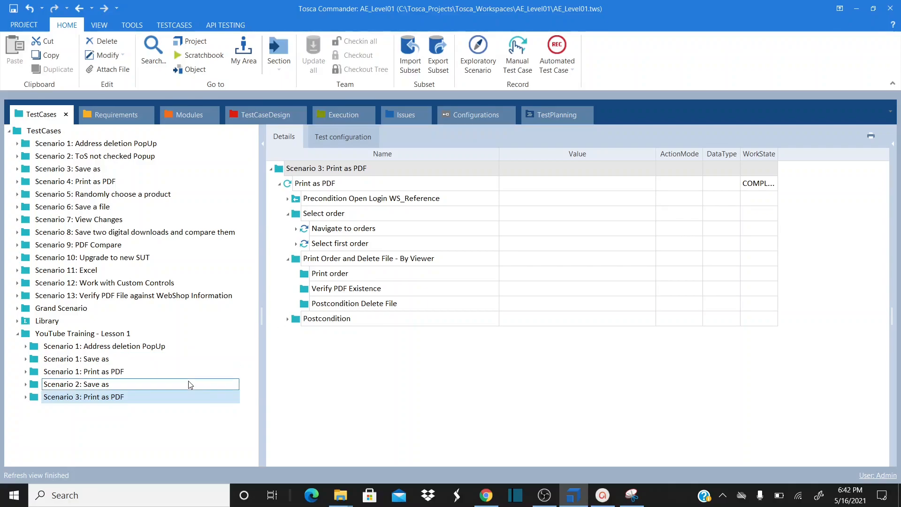
{"action": "left_click", "coordinate": [287, 200]}
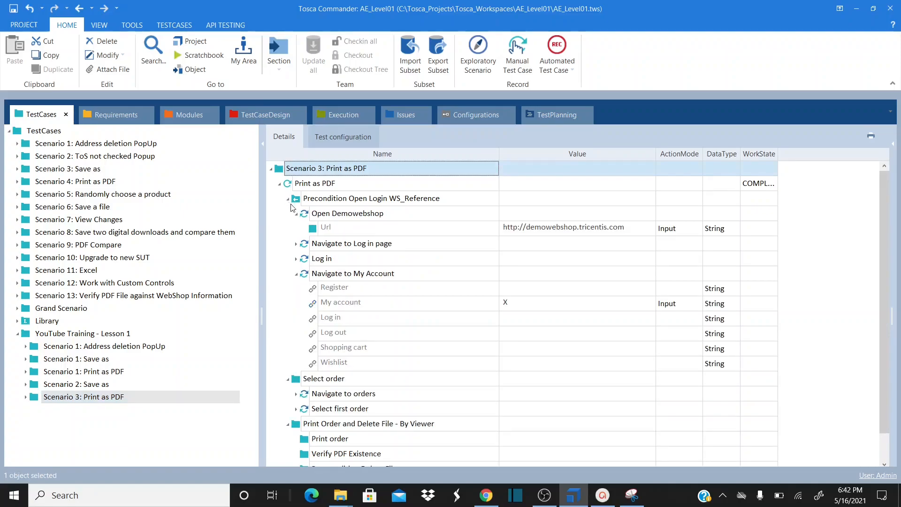
{"action": "left_click", "coordinate": [296, 259]}
{"action": "left_click", "coordinate": [296, 260]}
In the web shop, dismiss the leftover print preview and page tab, then open customer info
{"action": "left_click", "coordinate": [487, 495]}
{"action": "key", "text": "Escape"}
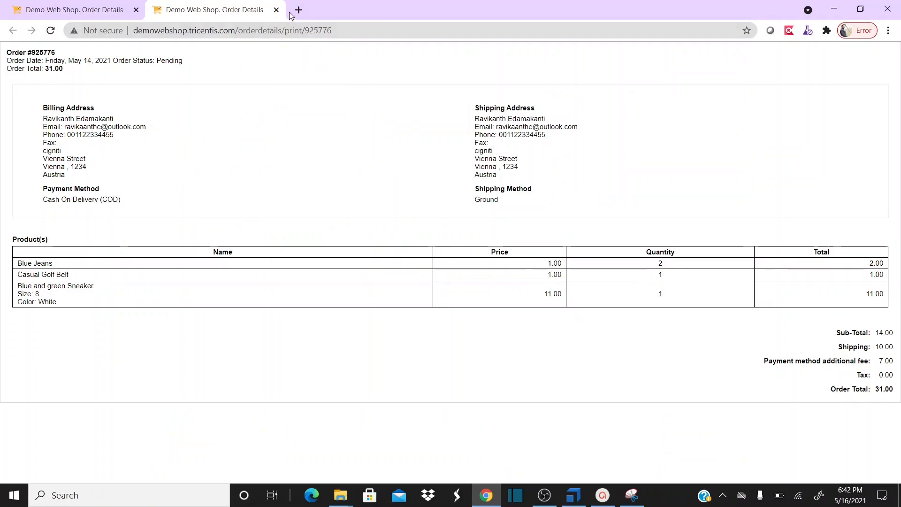
{"action": "left_click", "coordinate": [277, 10]}
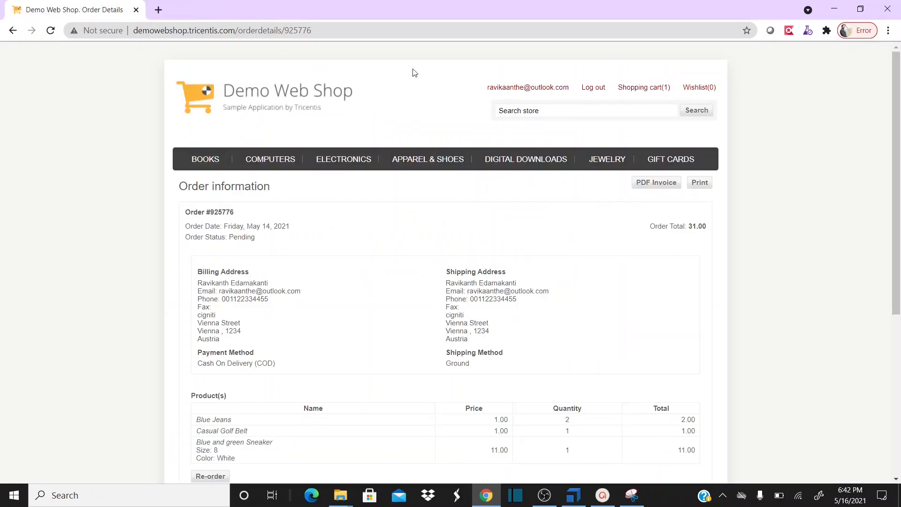
{"action": "left_click", "coordinate": [530, 88]}
Collapse Open Demowebshop and the precondition, and expand Select first order to reveal #1
{"action": "key", "text": "alt+Tab"}
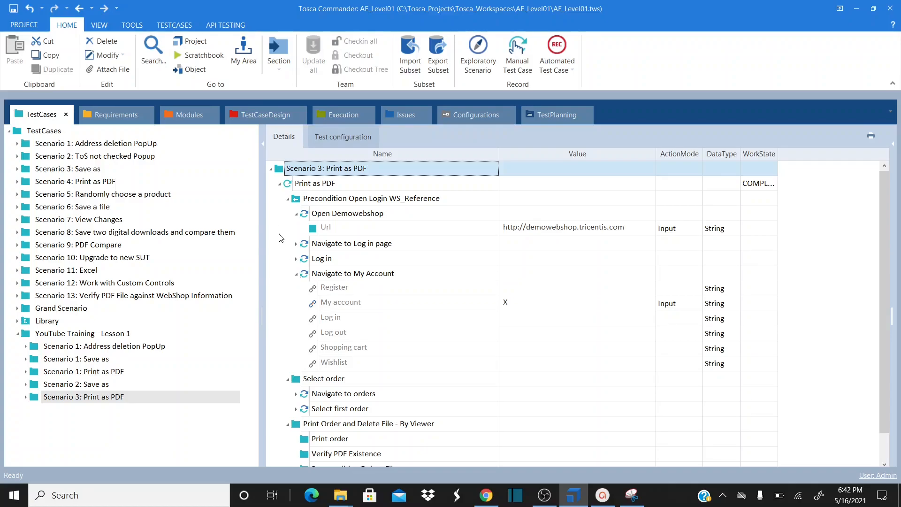
{"action": "left_click", "coordinate": [297, 214]}
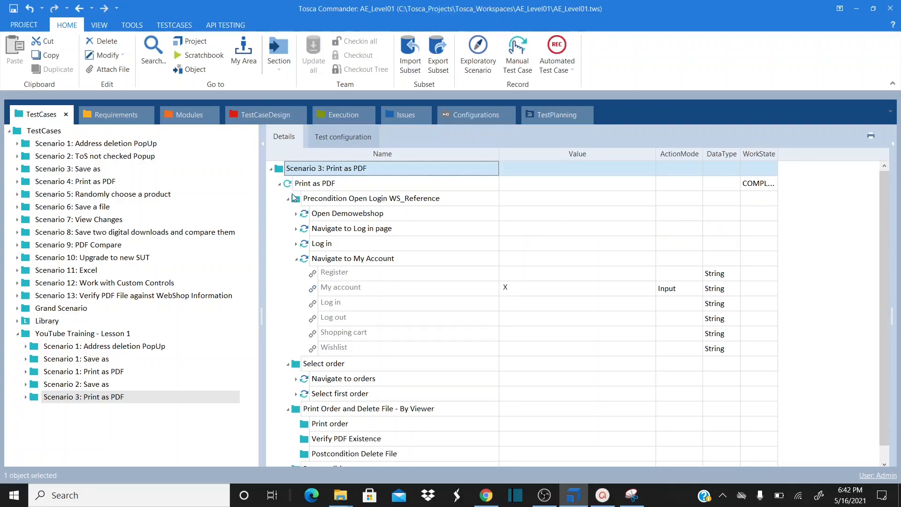
{"action": "left_click", "coordinate": [289, 199]}
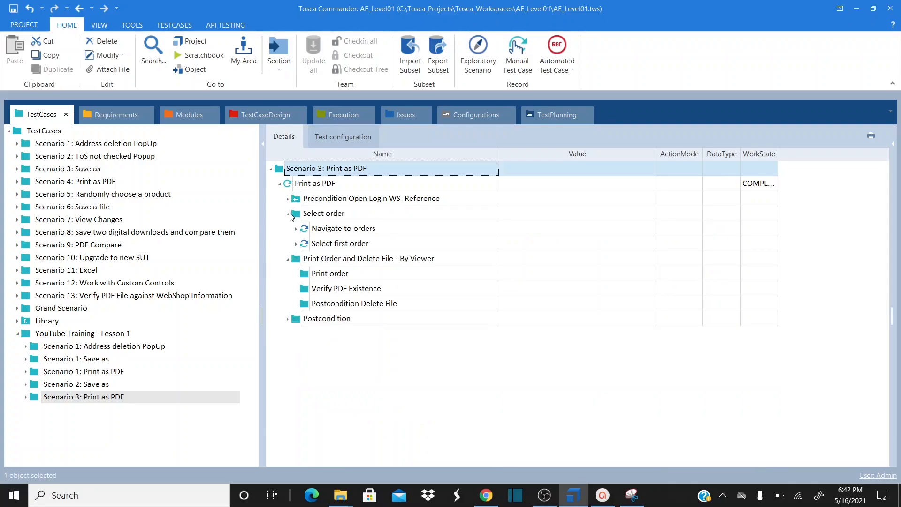
{"action": "left_click", "coordinate": [296, 244]}
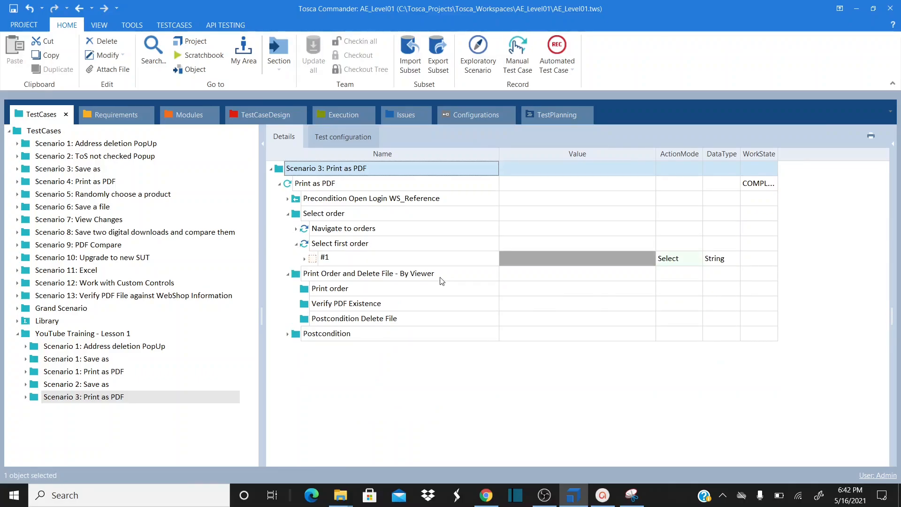
{"action": "key", "text": "alt+Tab"}
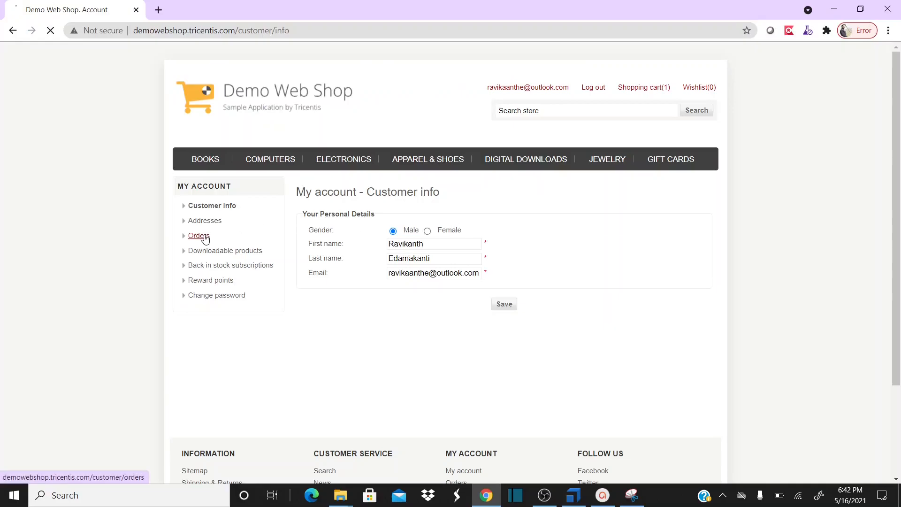
Open the account's Orders list and inspect the #1 row's attributes under Select first order
{"action": "left_click", "coordinate": [201, 236]}
{"action": "key", "text": "alt+Tab"}
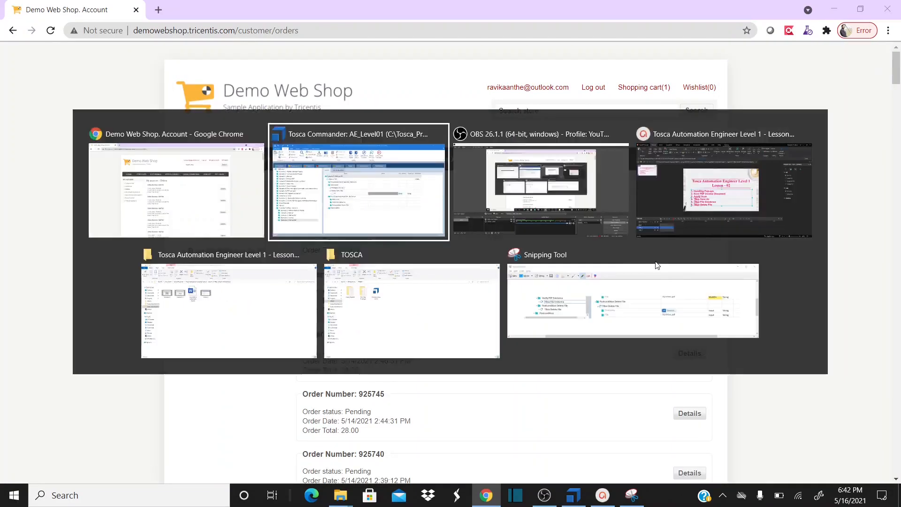
{"action": "left_click", "coordinate": [304, 259]}
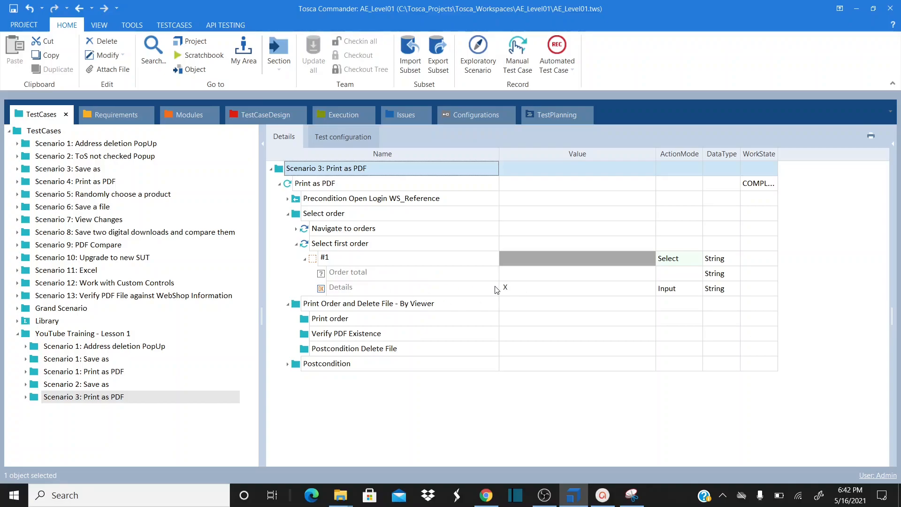
{"action": "left_click", "coordinate": [297, 245]}
{"action": "left_click", "coordinate": [303, 258]}
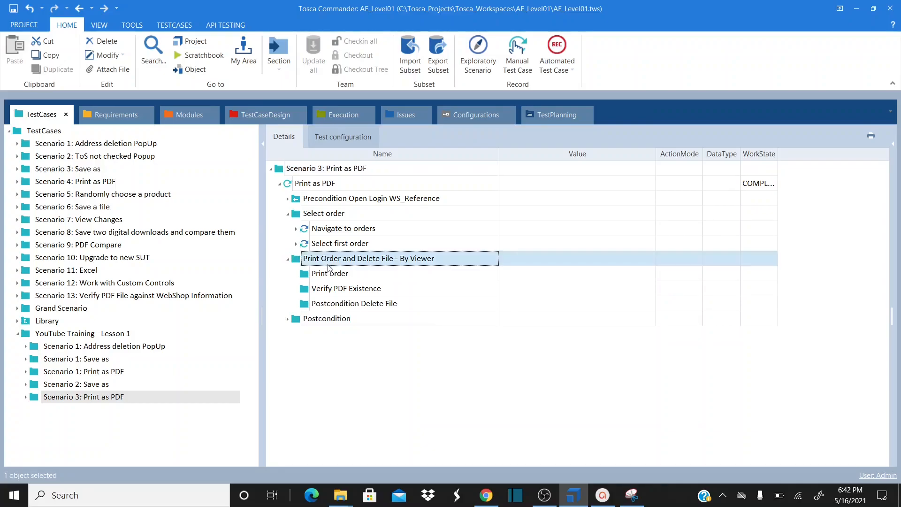
Open the Details page of the newest order in the web shop
{"action": "key", "text": "alt+Tab"}
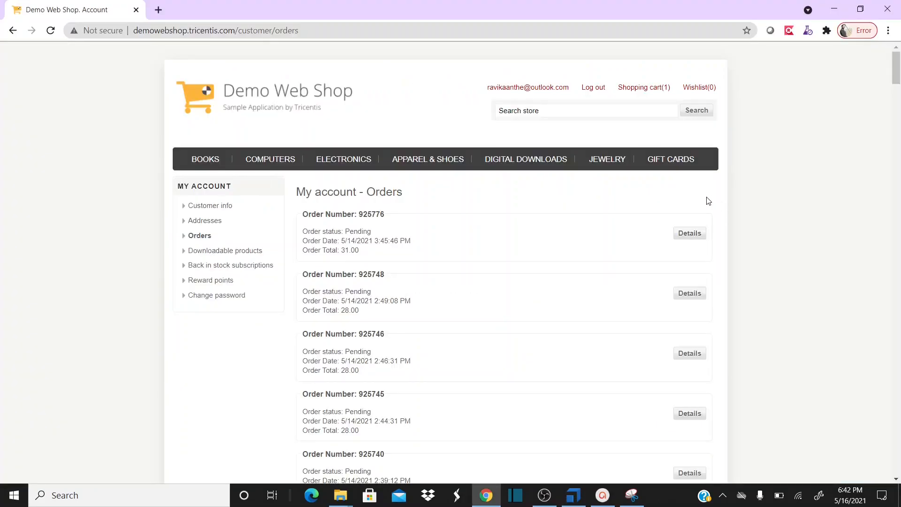
{"action": "left_click", "coordinate": [700, 237]}
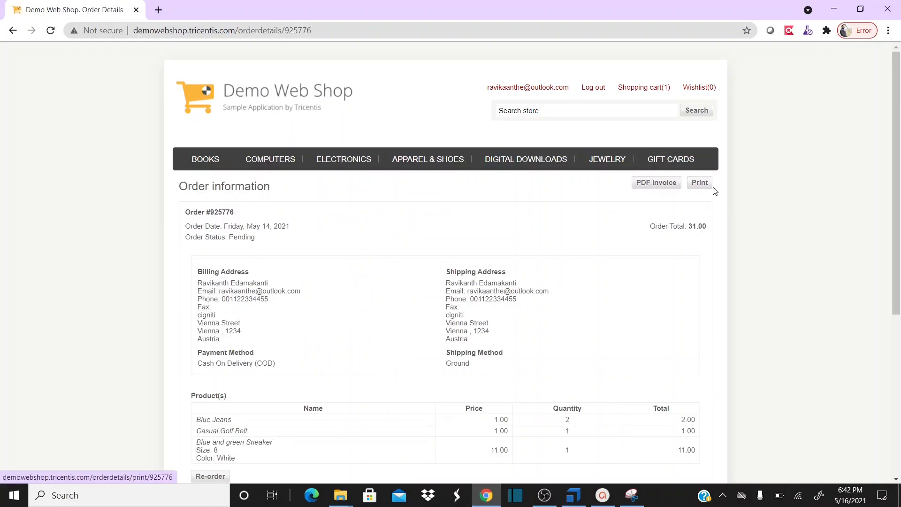
{"action": "key", "text": "alt+Tab"}
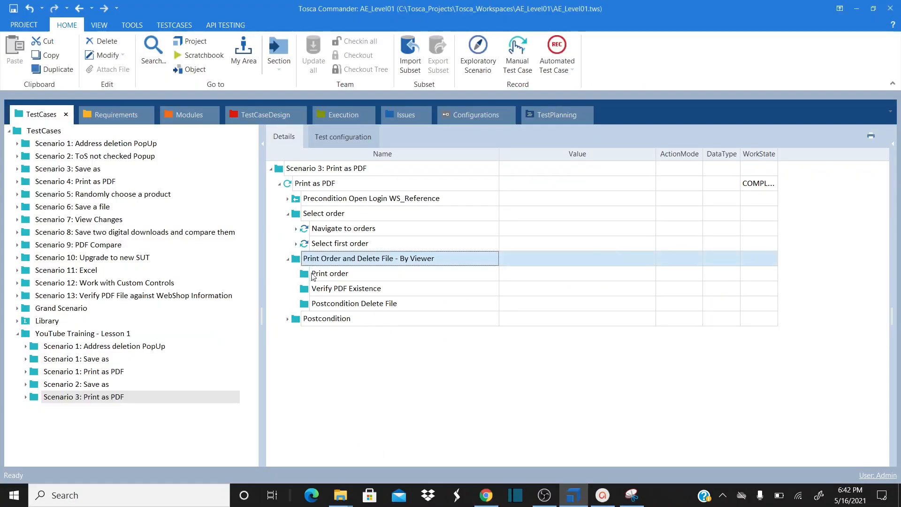
Add an Order details step to the Print order folder via a search for 'order'
{"action": "left_click", "coordinate": [305, 276]}
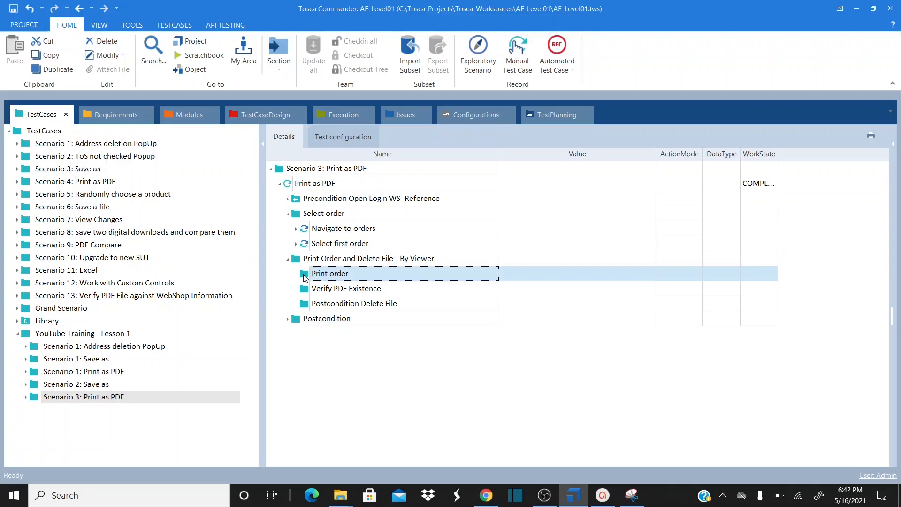
{"action": "double_click", "coordinate": [305, 276]}
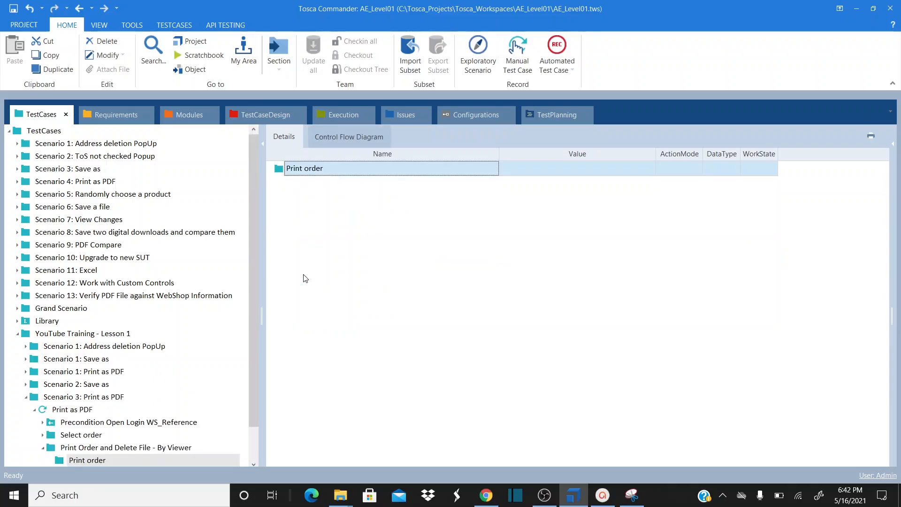
{"action": "right_click", "coordinate": [278, 170]}
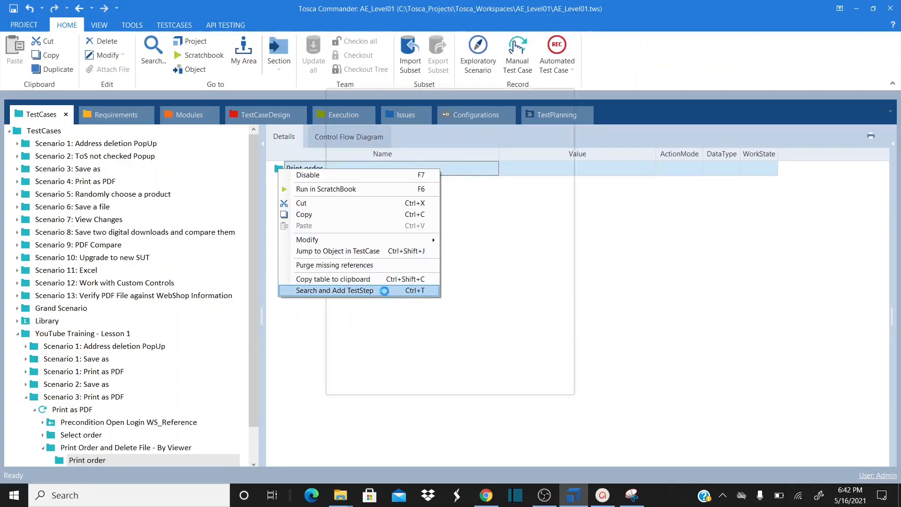
{"action": "left_click", "coordinate": [384, 291]}
{"action": "type", "text": "order"}
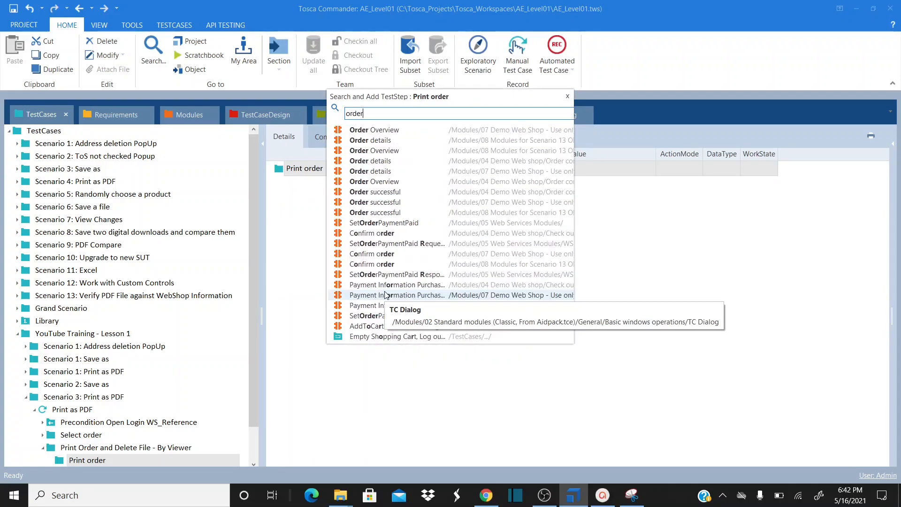
{"action": "double_click", "coordinate": [387, 140]}
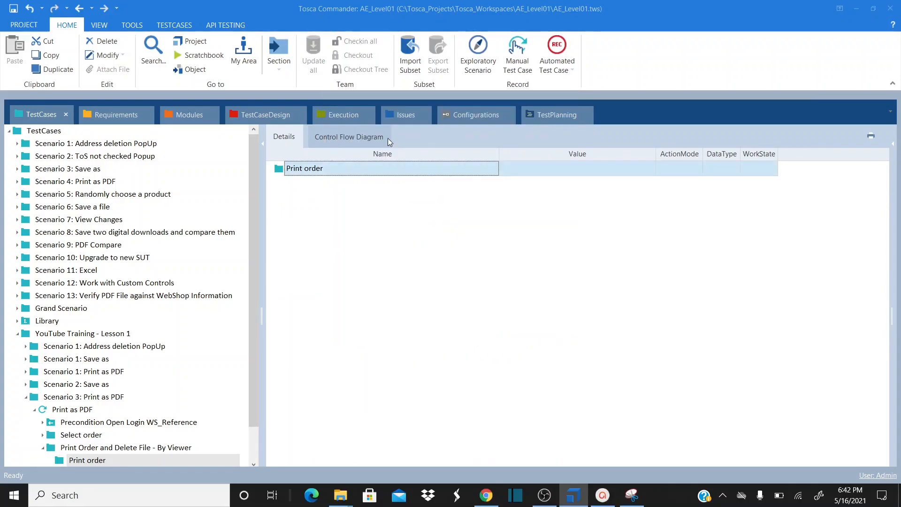
Set the Order details step's Print attribute value to x
{"action": "left_click", "coordinate": [361, 291]}
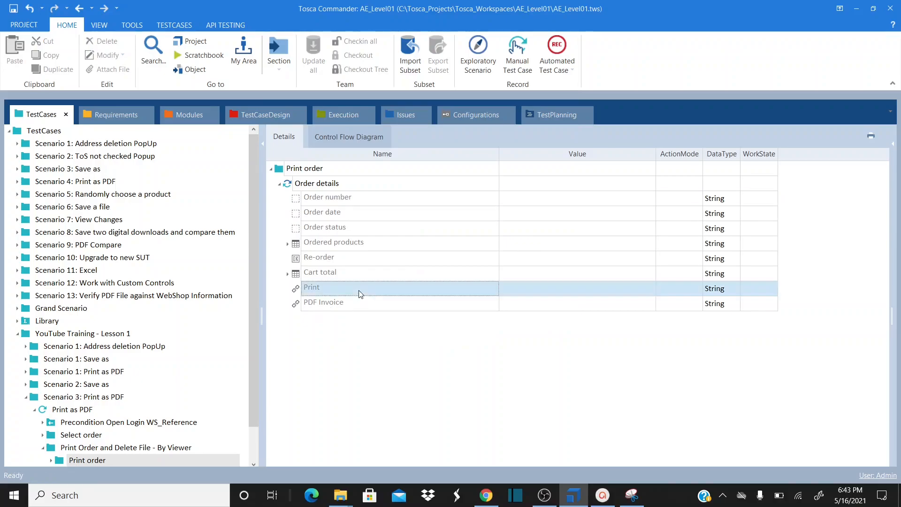
{"action": "left_click", "coordinate": [516, 289]}
{"action": "type", "text": "dx"}
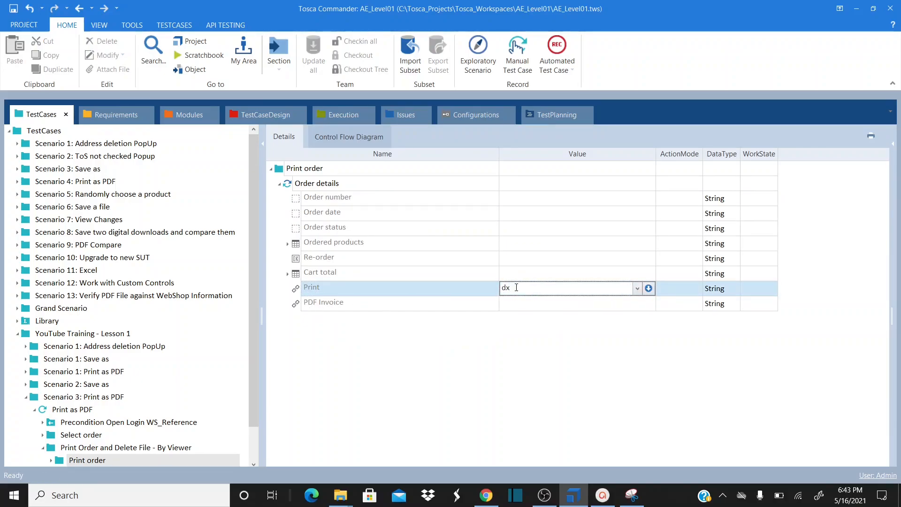
{"action": "key", "text": "Return"}
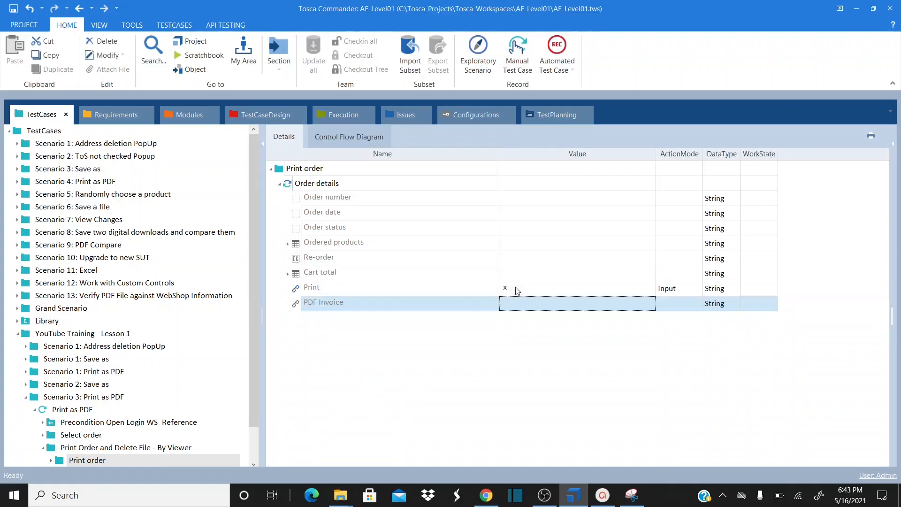
{"action": "left_click", "coordinate": [381, 365]}
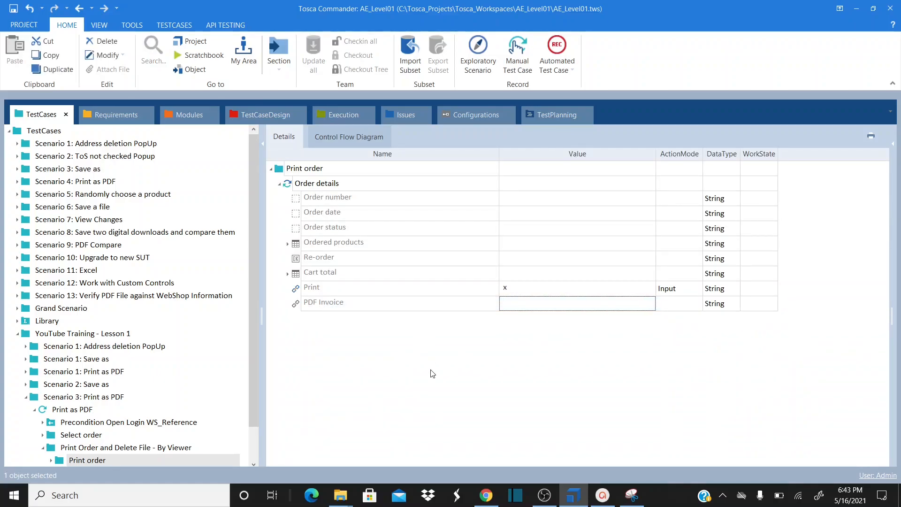
{"action": "key", "text": "alt+Tab"}
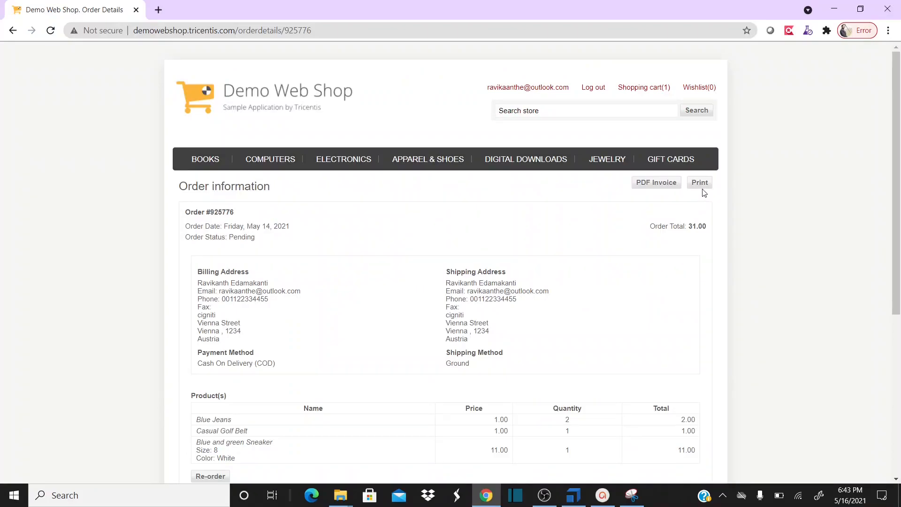
Press Print on the order page to bring up its print preview, then return to Tosca
{"action": "left_click", "coordinate": [699, 185]}
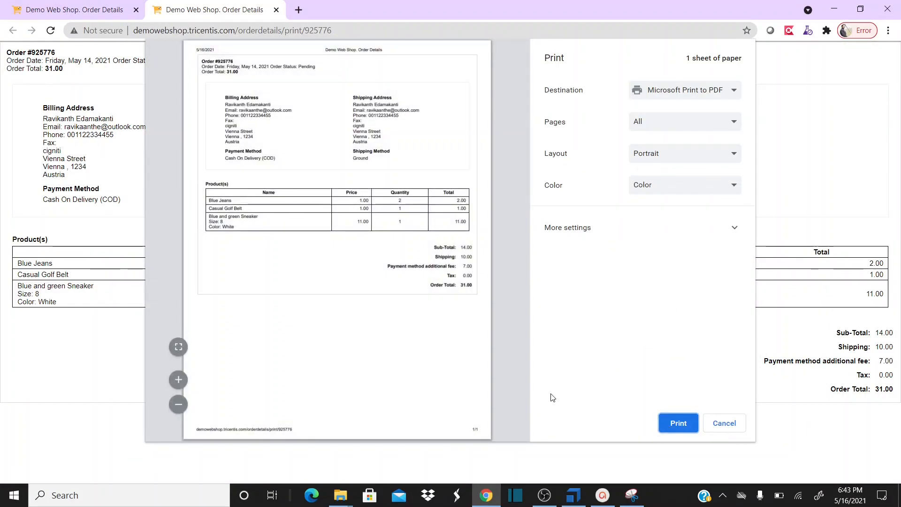
{"action": "key", "text": "alt+Tab"}
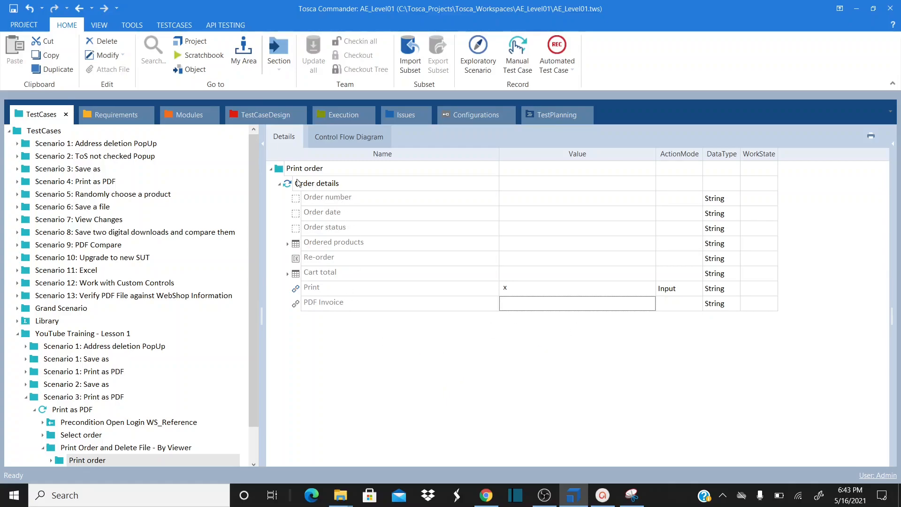
Navigate the tree back to the Print as PDF test case
{"action": "left_click", "coordinate": [281, 174]}
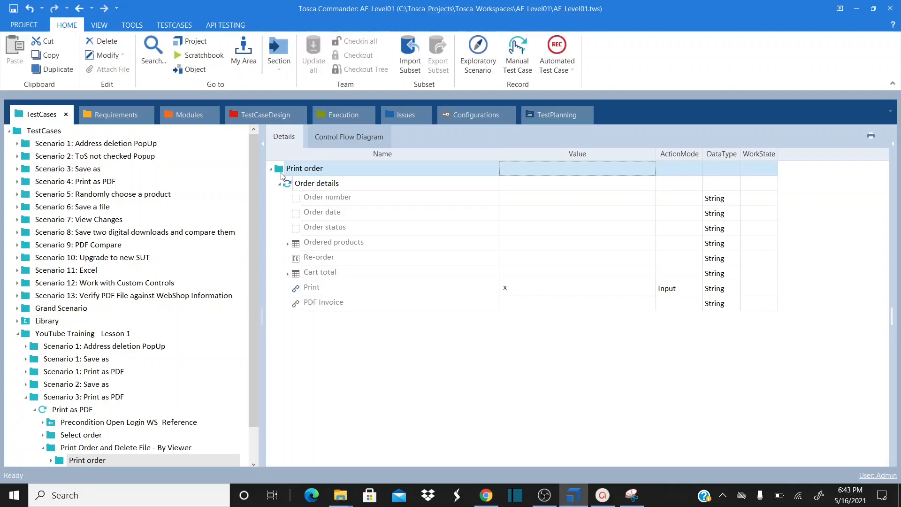
{"action": "left_click", "coordinate": [232, 284]}
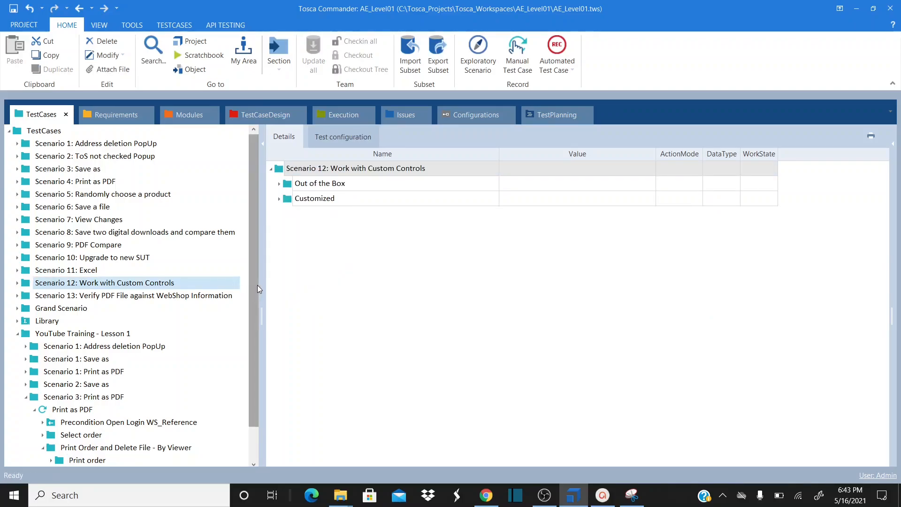
{"action": "scroll", "coordinate": [252, 260], "scroll_direction": "down", "scroll_amount": 1}
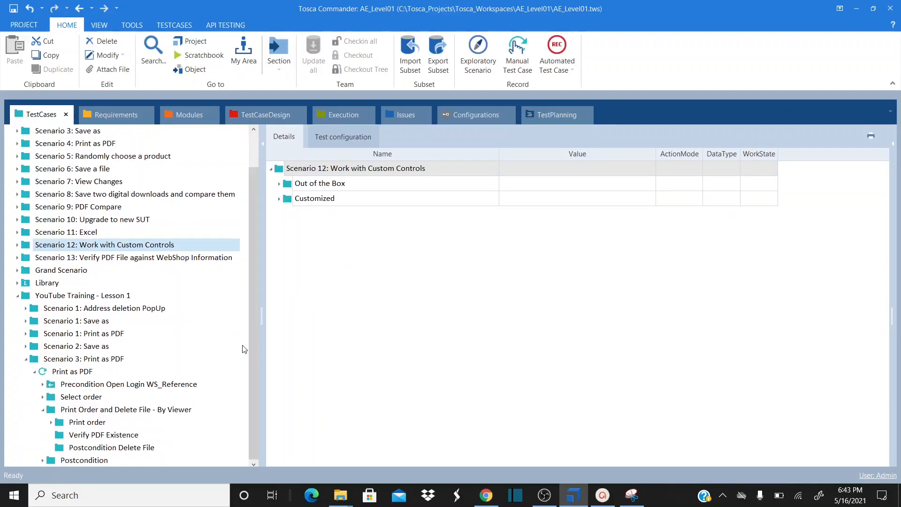
{"action": "left_click", "coordinate": [78, 372]}
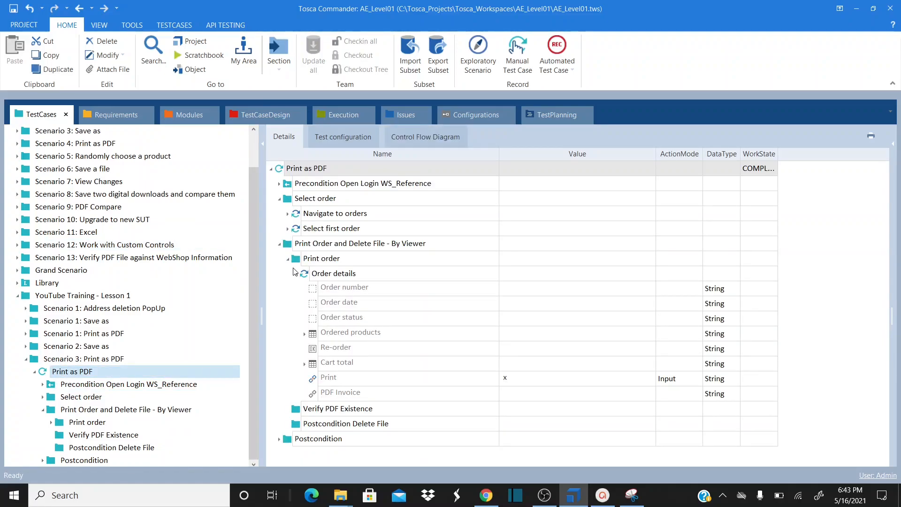
Add a Print Button step under Print order with its default name, then view its module
{"action": "double_click", "coordinate": [297, 263]}
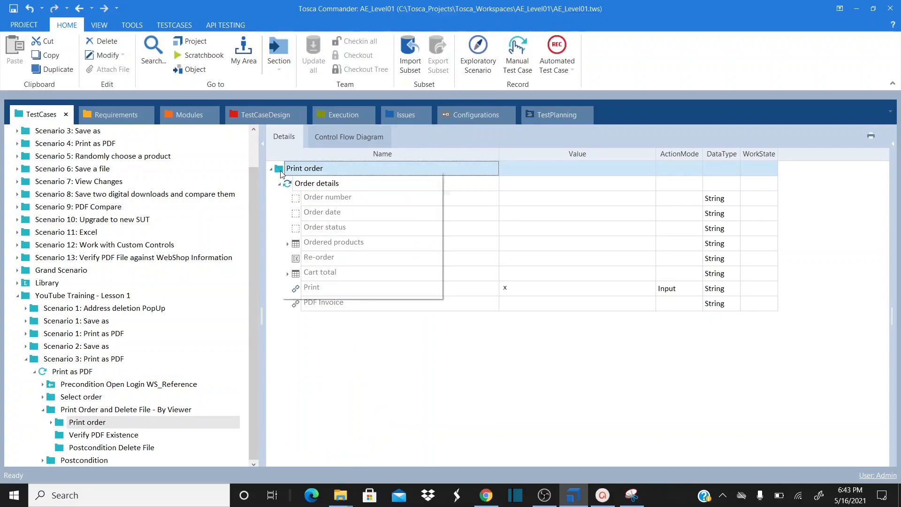
{"action": "right_click", "coordinate": [282, 173]}
{"action": "left_click", "coordinate": [337, 292]}
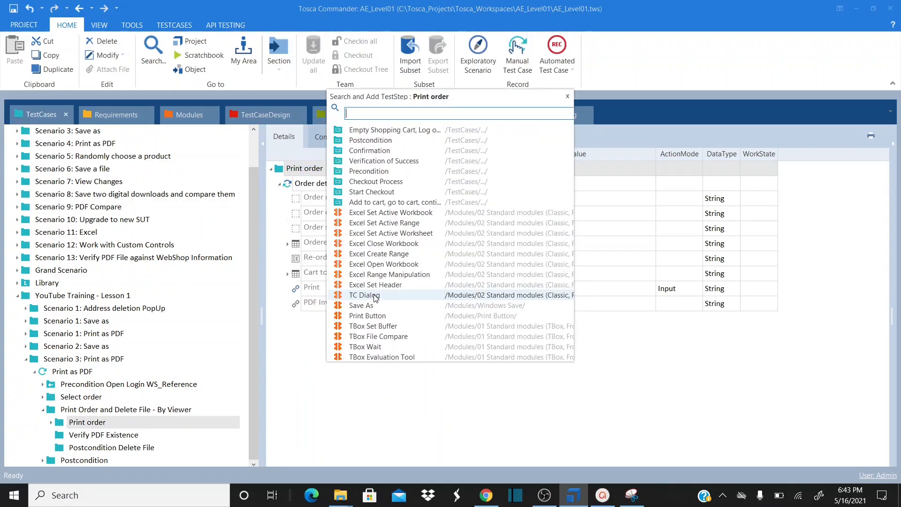
{"action": "type", "text": "Pri"}
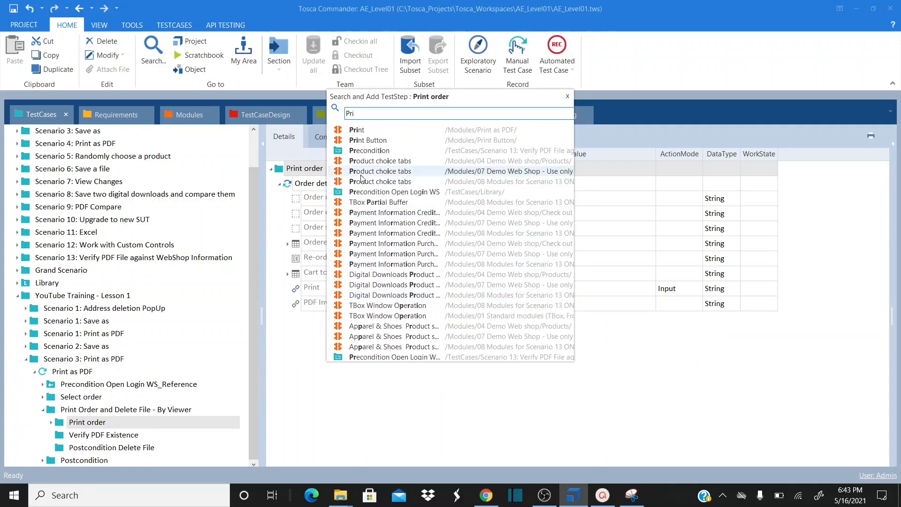
{"action": "double_click", "coordinate": [379, 143]}
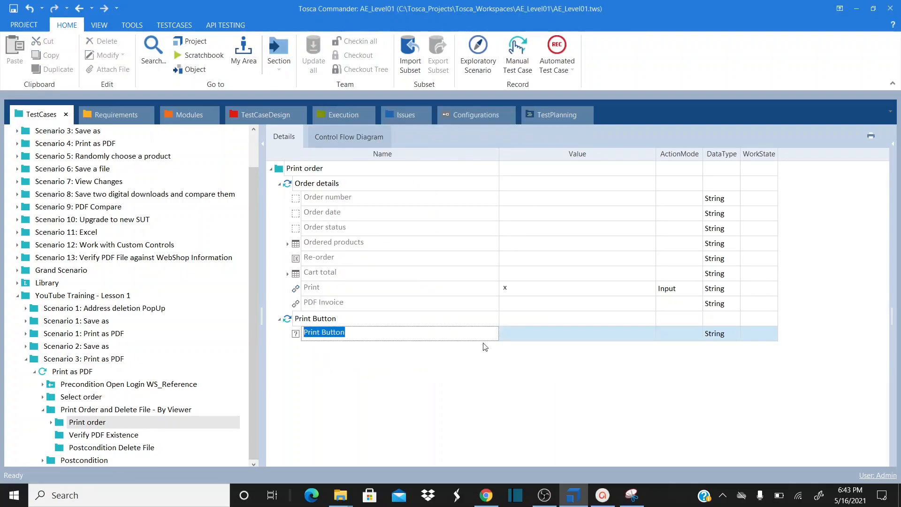
{"action": "left_click", "coordinate": [555, 338]}
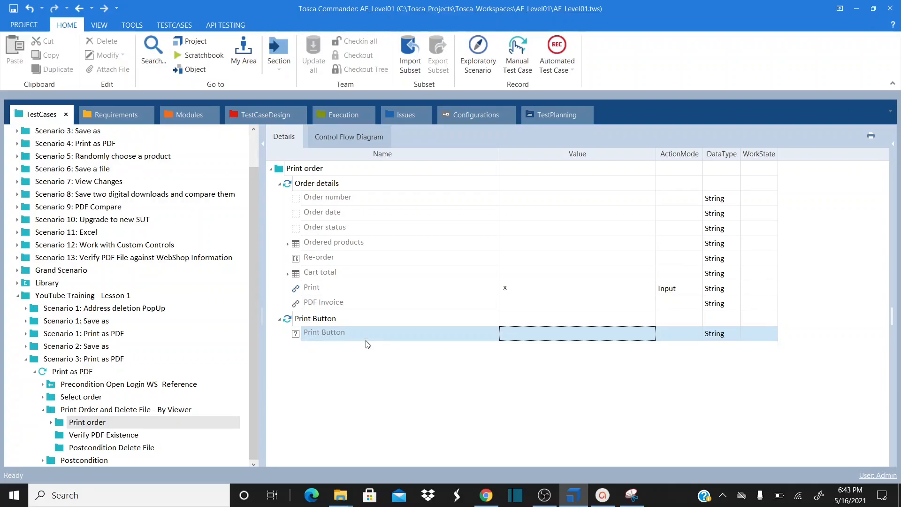
{"action": "left_click", "coordinate": [187, 117]}
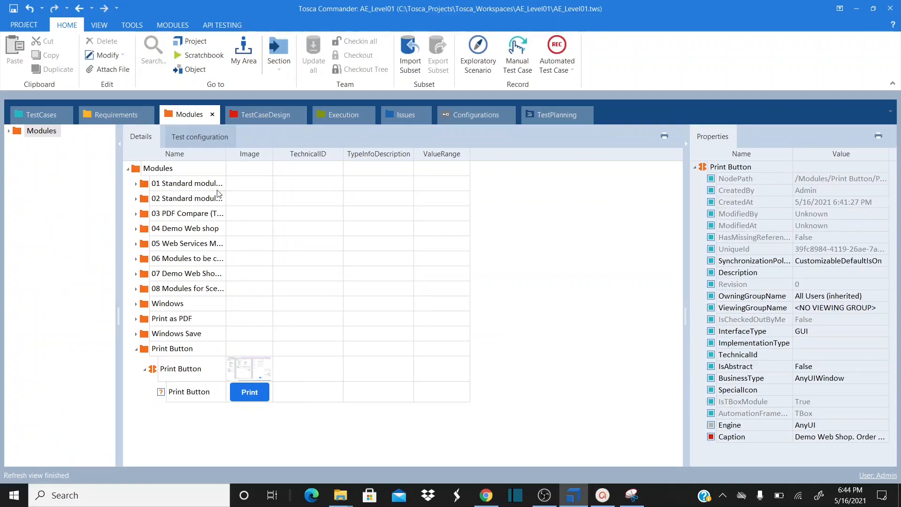
Give the Print Button step the value {Click} and display the full Print as PDF test case
{"action": "left_click", "coordinate": [49, 118]}
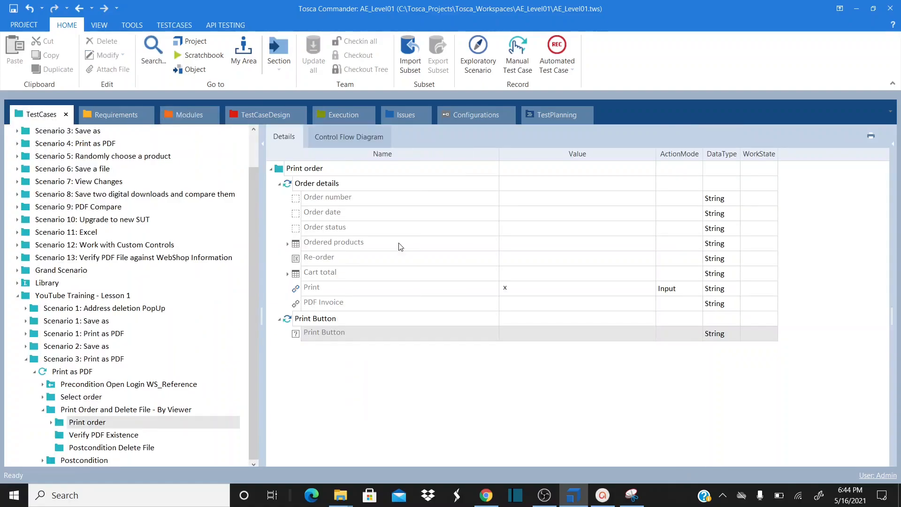
{"action": "left_click", "coordinate": [539, 335]}
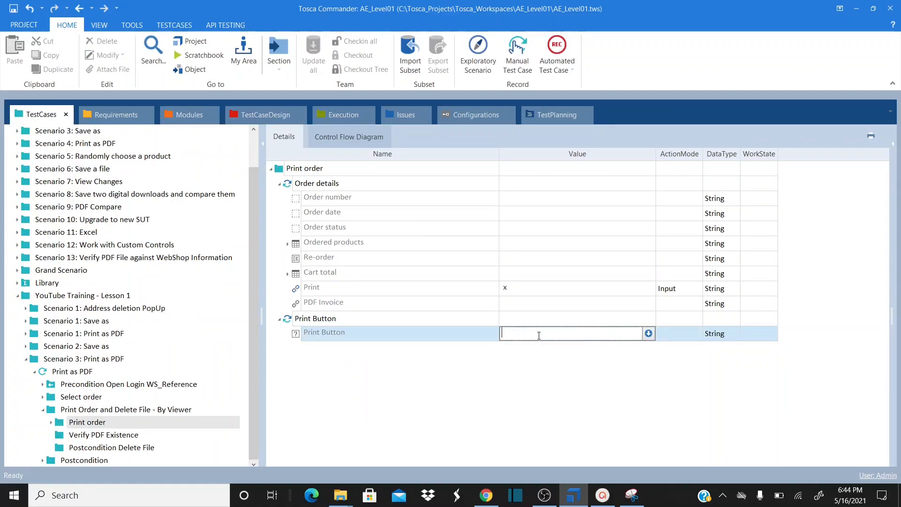
{"action": "type", "text": "{"}
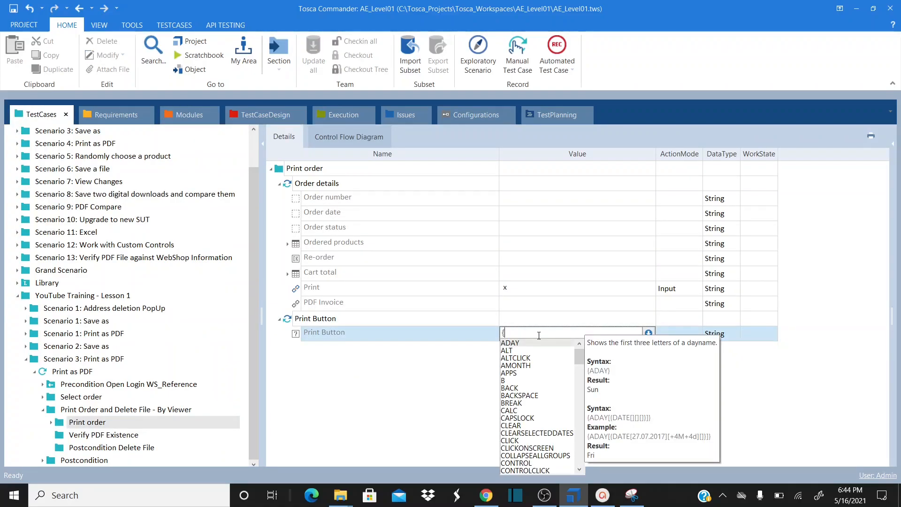
{"action": "type", "text": "Click}"}
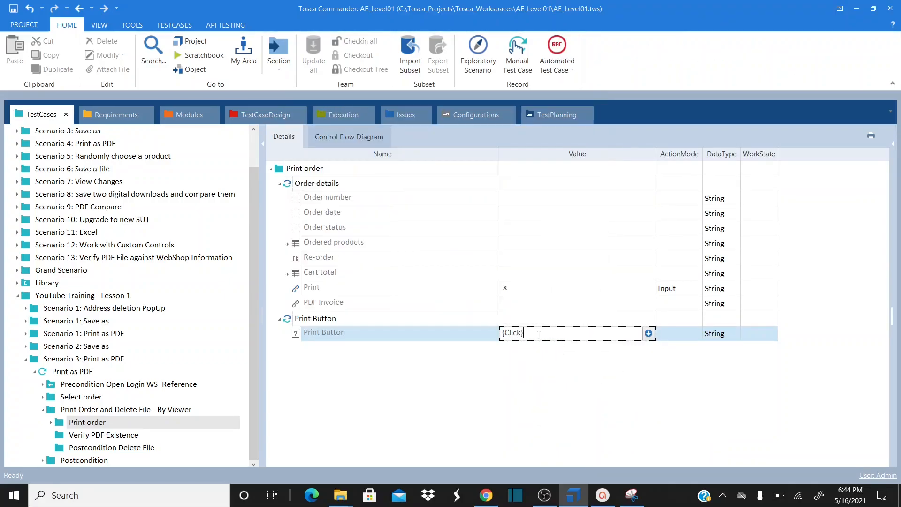
{"action": "key", "text": "Return"}
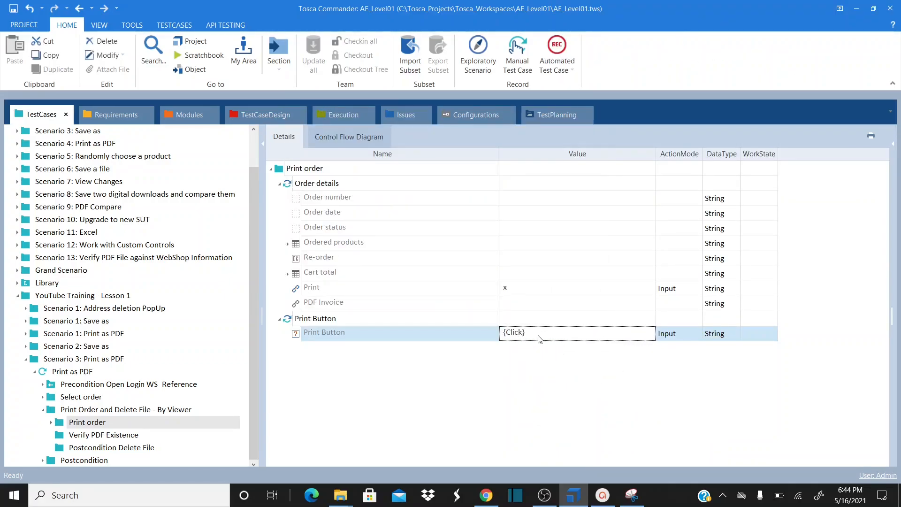
{"action": "left_click", "coordinate": [366, 373]}
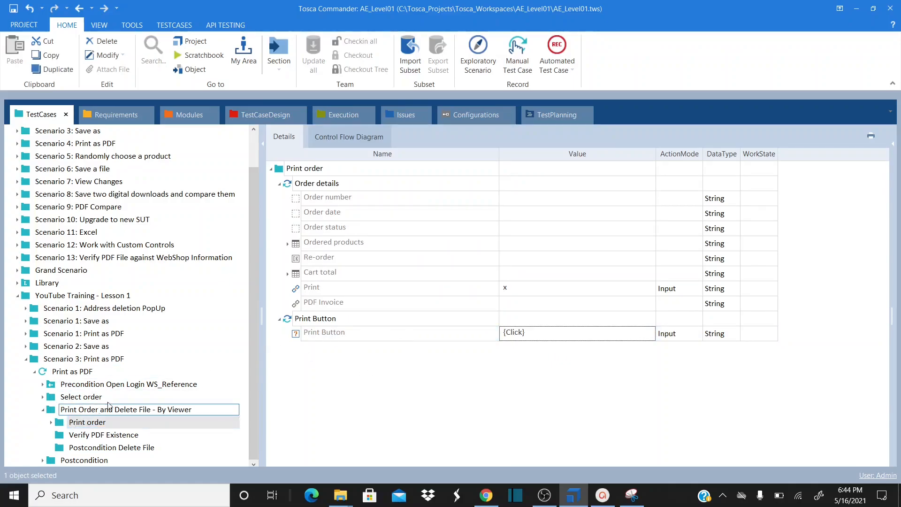
{"action": "left_click", "coordinate": [75, 371]}
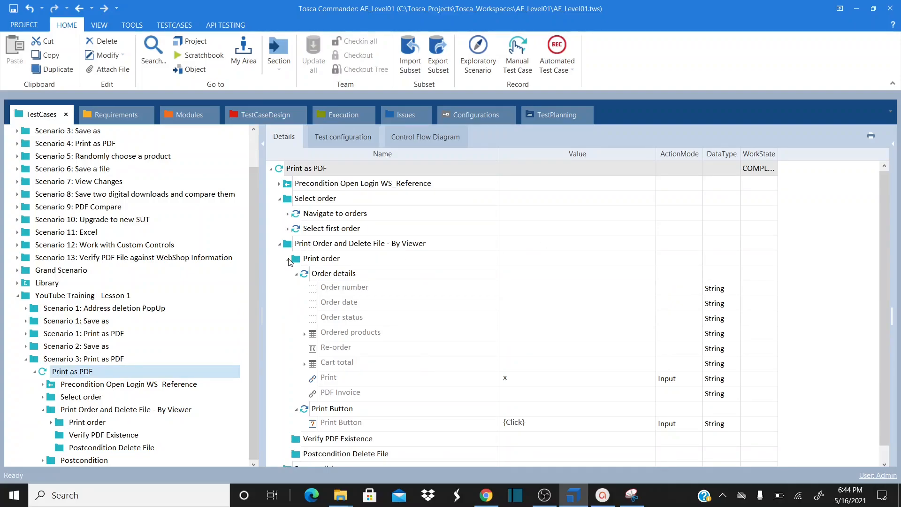
Confirm Chrome's print dialog to save the order page as PDF, then return to Tosca
{"action": "left_click", "coordinate": [486, 495]}
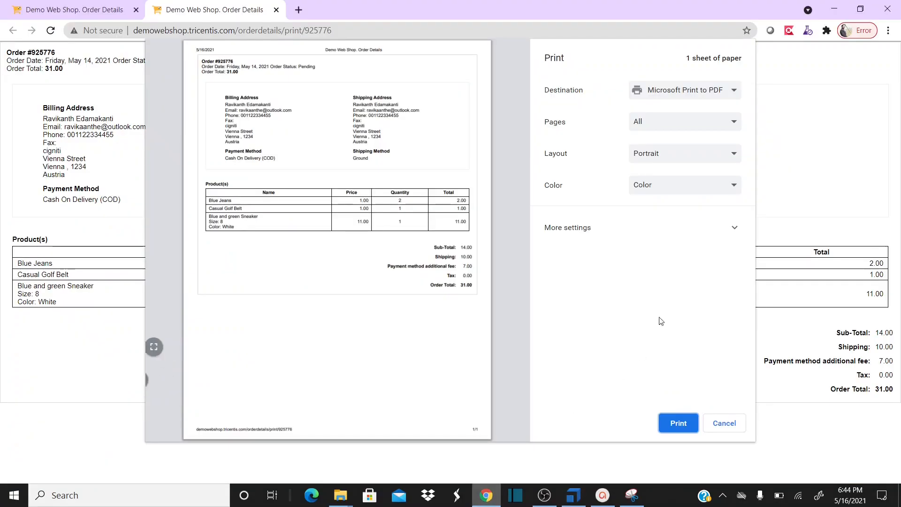
{"action": "left_click", "coordinate": [686, 428]}
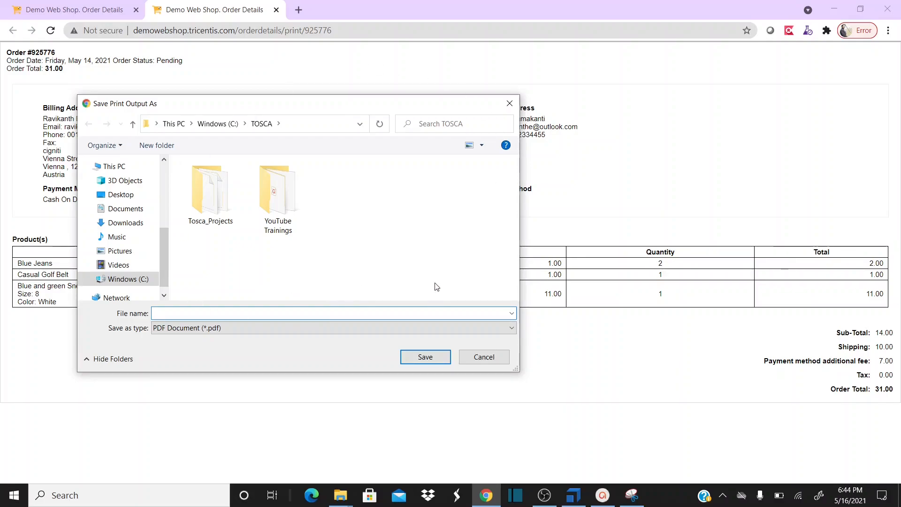
{"action": "key", "text": "alt+Tab"}
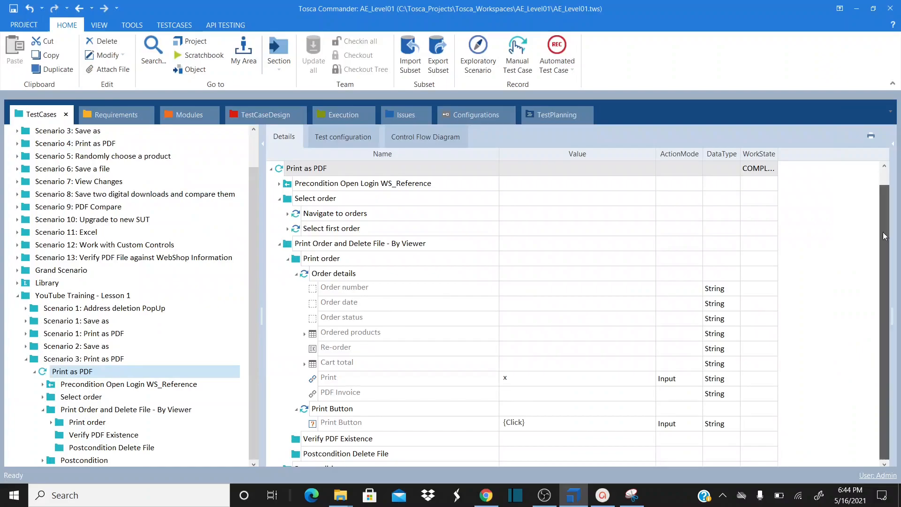
Add a TBox Save As step to the Print order folder via a 'TBox Save' search
{"action": "scroll", "coordinate": [883, 227], "scroll_direction": "down", "scroll_amount": 1}
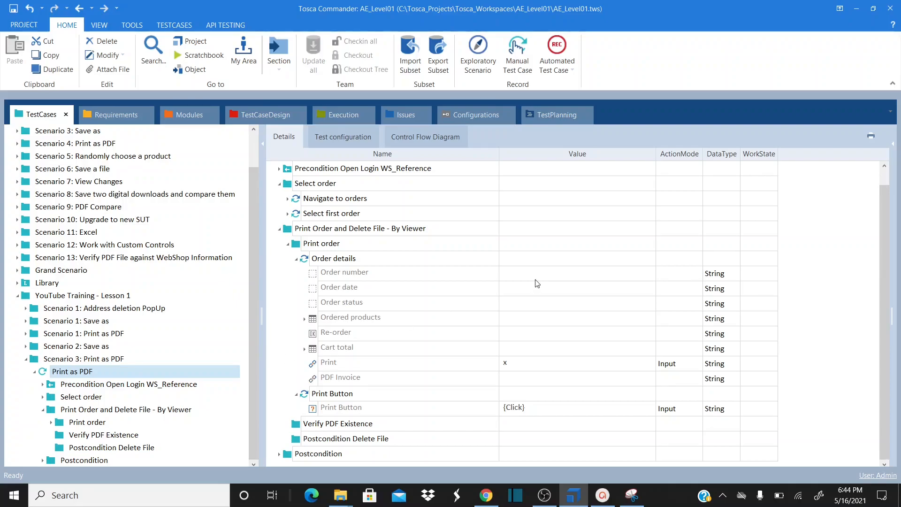
{"action": "left_click", "coordinate": [298, 247]}
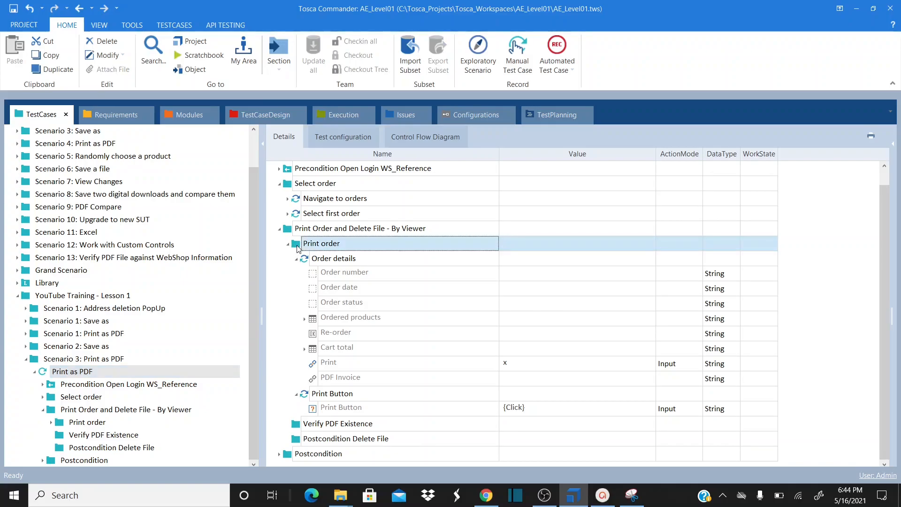
{"action": "double_click", "coordinate": [298, 247]}
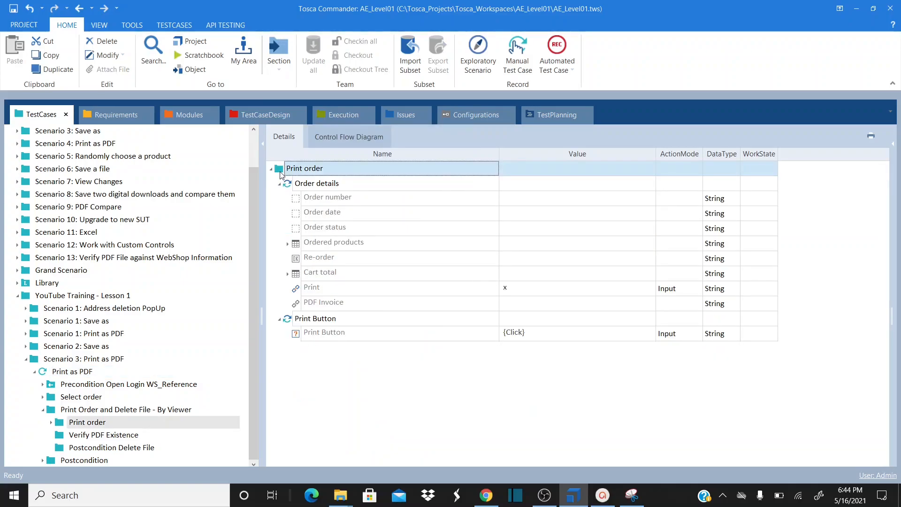
{"action": "right_click", "coordinate": [280, 174]}
{"action": "left_click", "coordinate": [379, 295]}
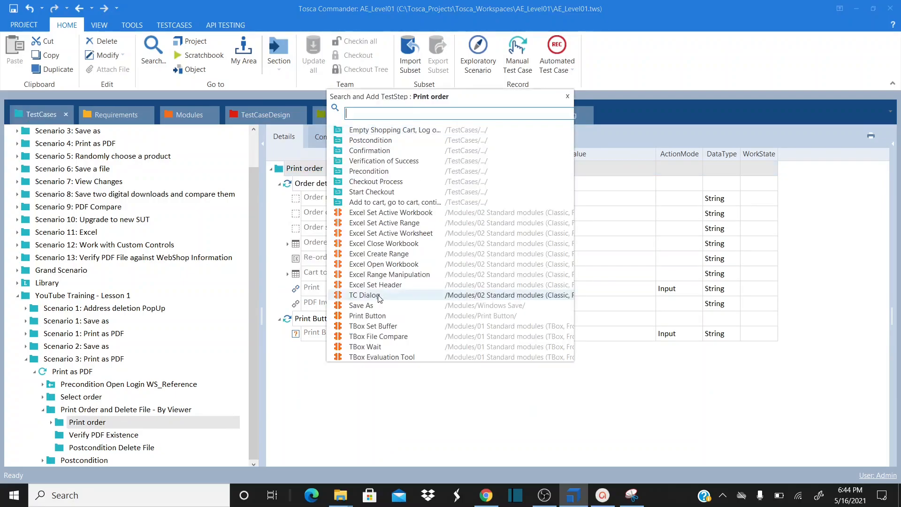
{"action": "type", "text": "S"}
{"action": "key", "text": "BackSpace"}
{"action": "type", "text": "TBo"}
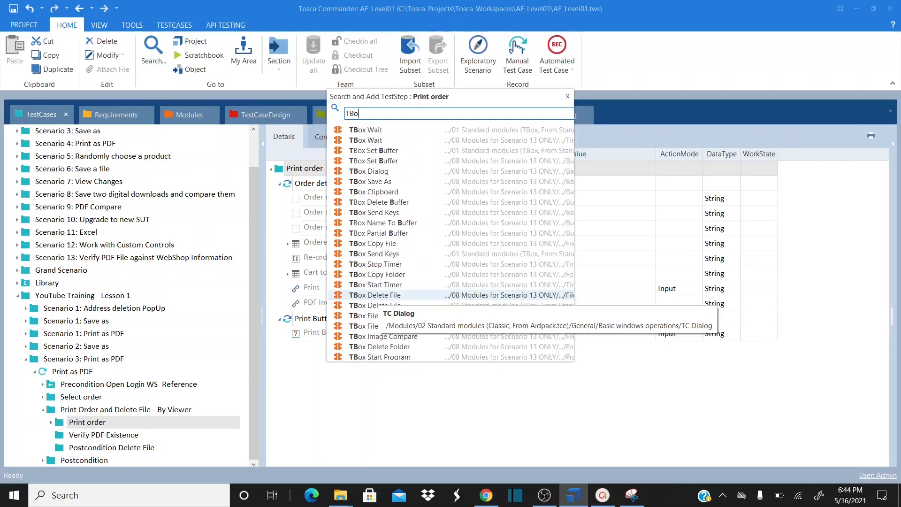
{"action": "type", "text": "x Save"}
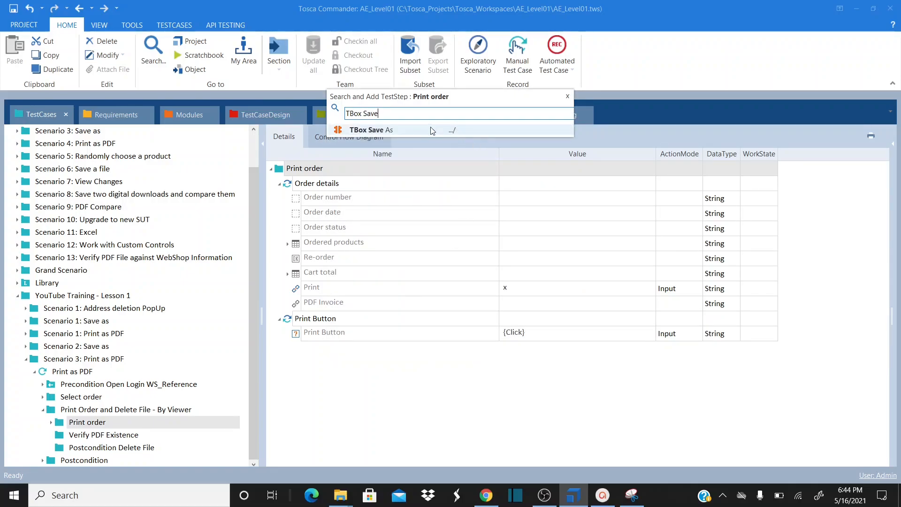
{"action": "double_click", "coordinate": [411, 130]}
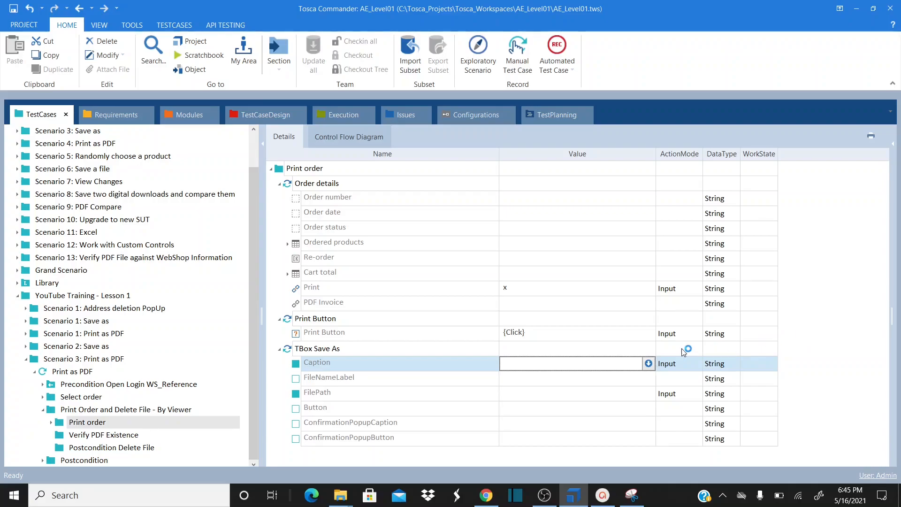
Set the TBox Save As Caption to 'Save Print Output As', matching Chrome's save dialog title
{"action": "key", "text": "alt+Tab"}
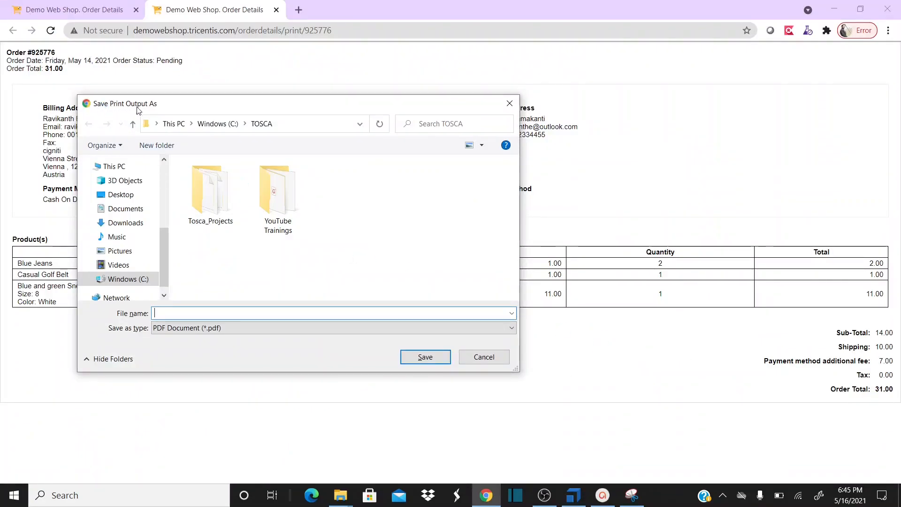
{"action": "key", "text": "alt+Tab"}
{"action": "left_click", "coordinate": [544, 361]}
{"action": "type", "text": "Save Print Output As"}
{"action": "key", "text": "alt+Tab"}
{"action": "left_click", "coordinate": [524, 383]}
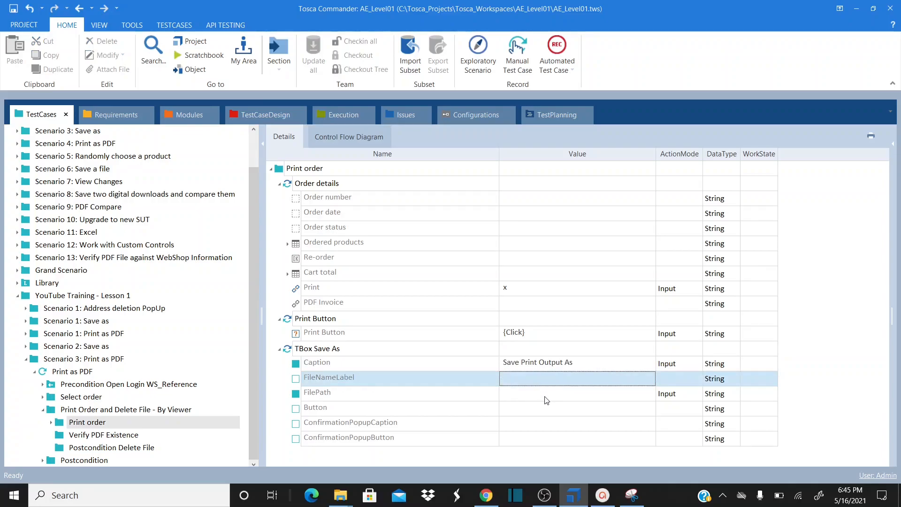
{"action": "left_click", "coordinate": [547, 400]}
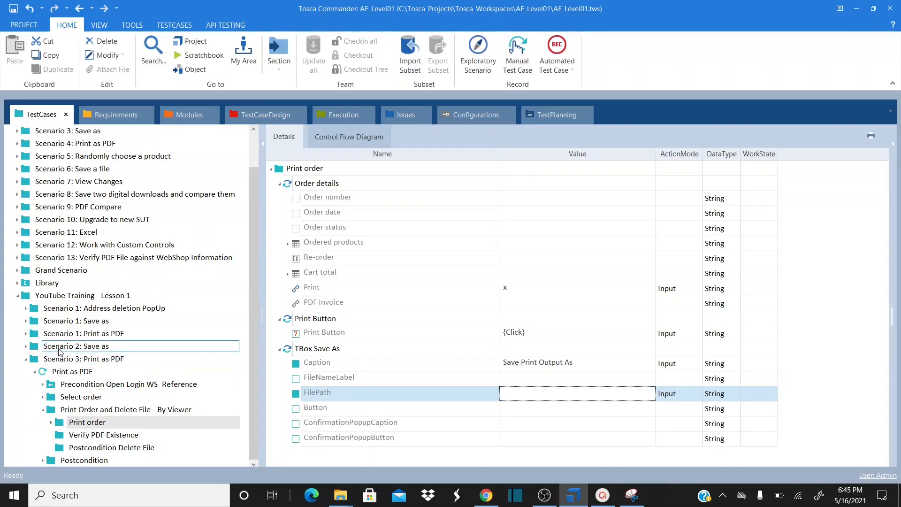
Look up Scenario 2's FilePath {CP[Directory]}{B[FileName]}.pdf, then return to Print as PDF
{"action": "left_click", "coordinate": [26, 346]}
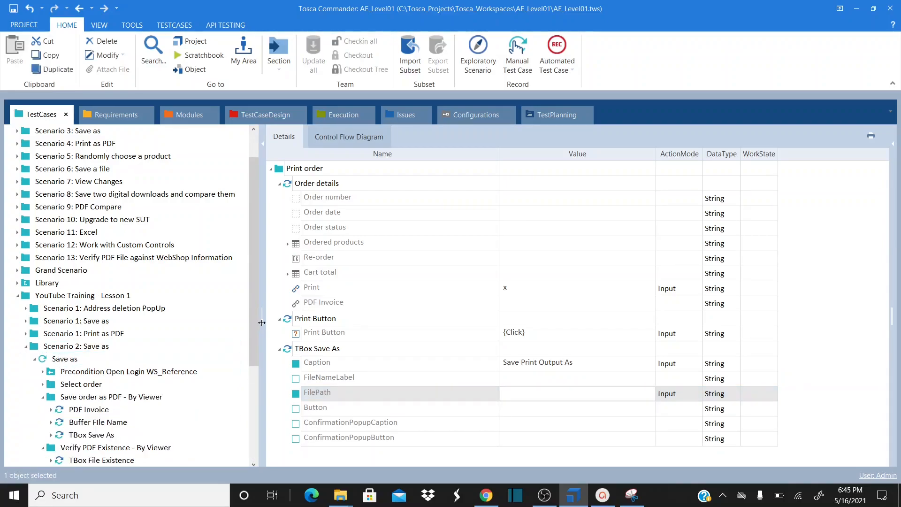
{"action": "left_click_drag", "start_coordinate": [257, 303], "coordinate": [256, 339]}
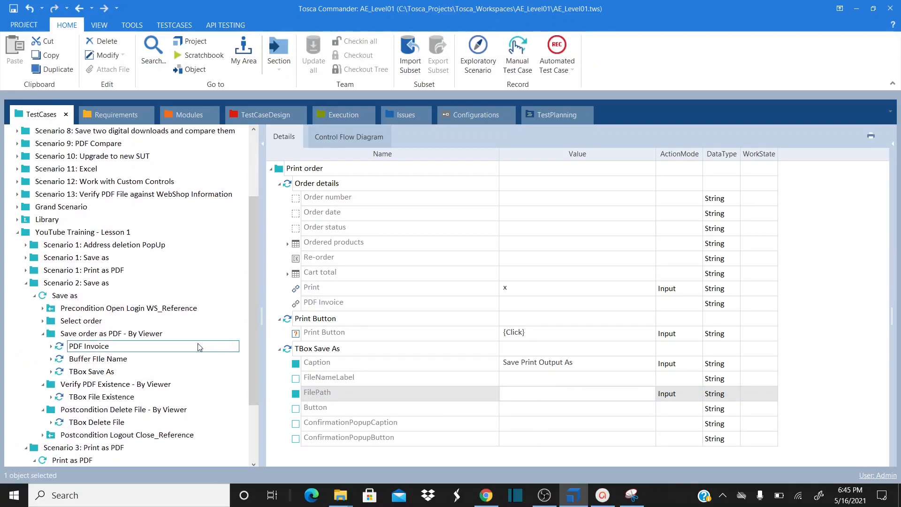
{"action": "left_click", "coordinate": [111, 373]}
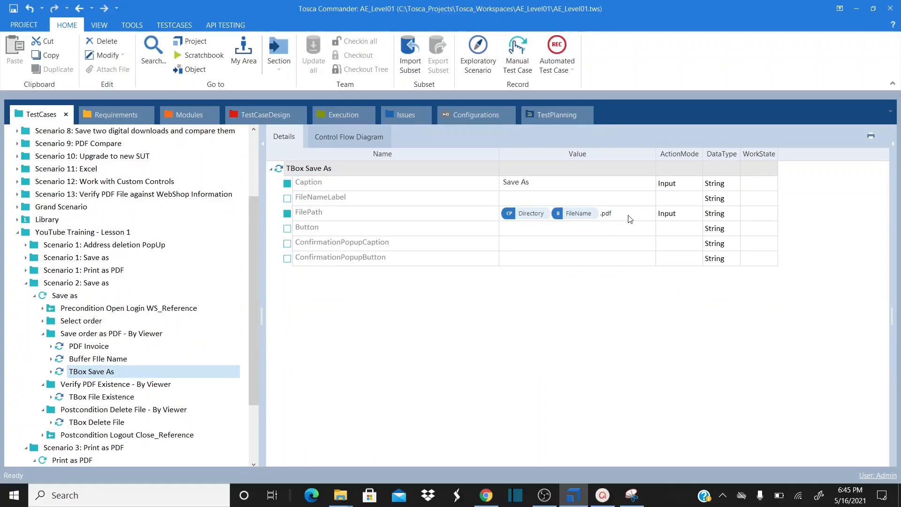
{"action": "left_click", "coordinate": [629, 219]}
{"action": "left_click", "coordinate": [629, 217]}
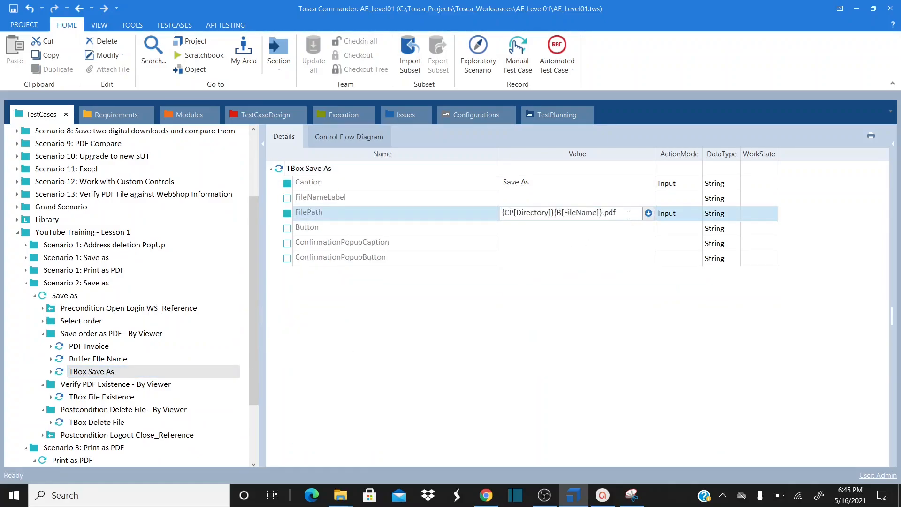
{"action": "key", "text": "ctrl+shift+Left"}
{"action": "key", "text": "ctrl+shift+Left"}
{"action": "key", "text": "ctrl+shift+Left"}
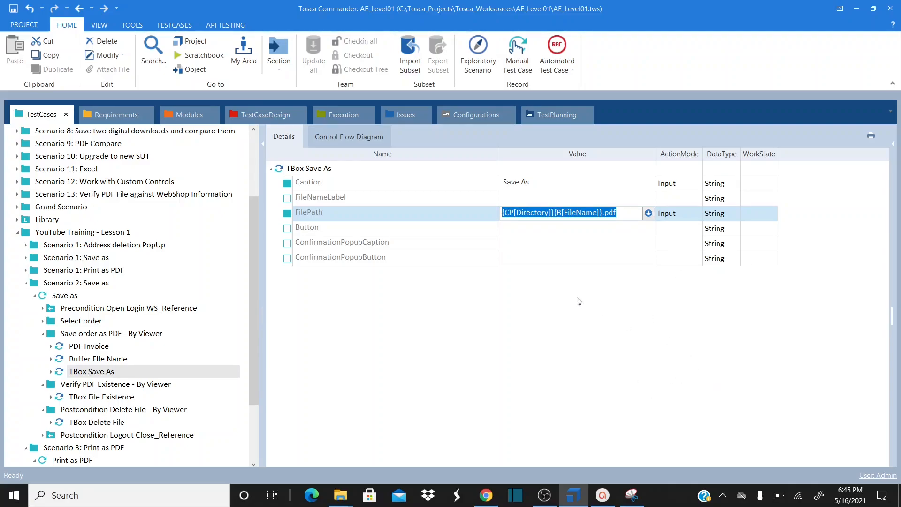
{"action": "left_click", "coordinate": [493, 331]}
{"action": "left_click_drag", "start_coordinate": [255, 344], "coordinate": [254, 427]}
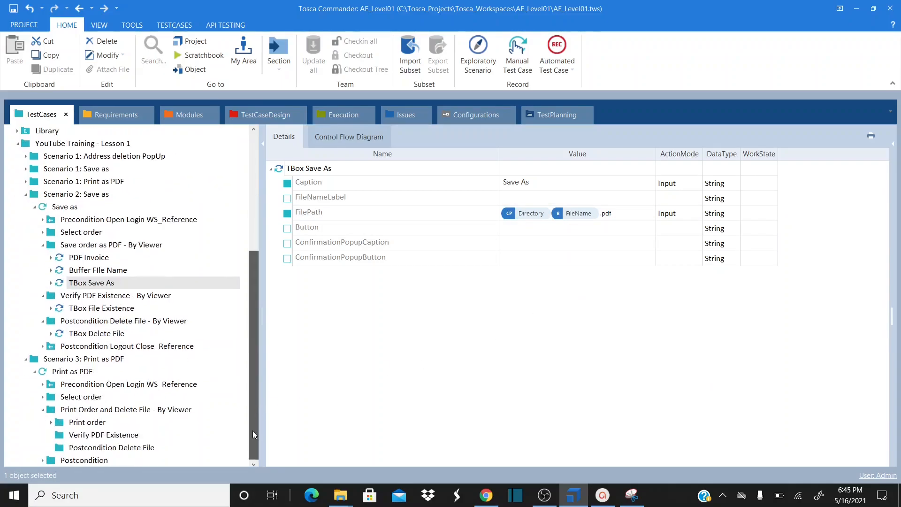
{"action": "left_click", "coordinate": [81, 370]}
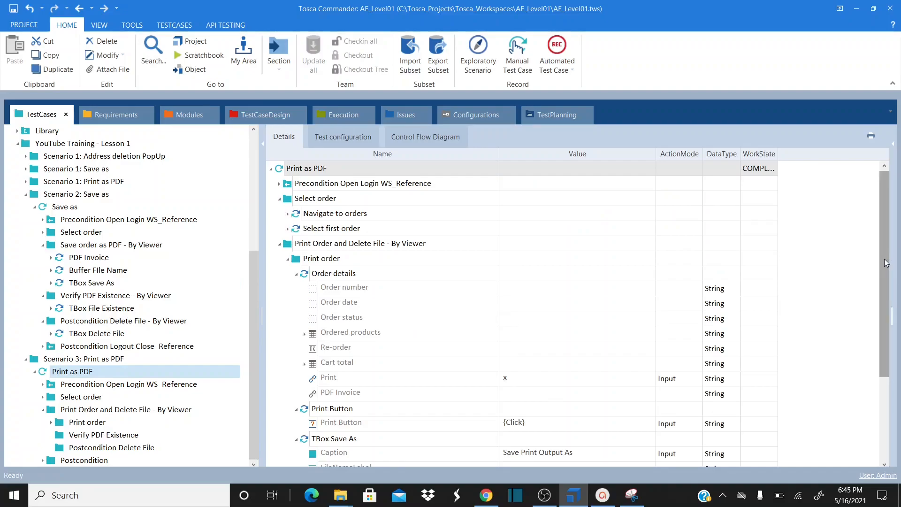
Set the TBox Save As FilePath value to {CP[Directory]}PDFPrint.pdf
{"action": "left_click_drag", "start_coordinate": [884, 264], "coordinate": [884, 346]}
{"action": "left_click", "coordinate": [547, 369]}
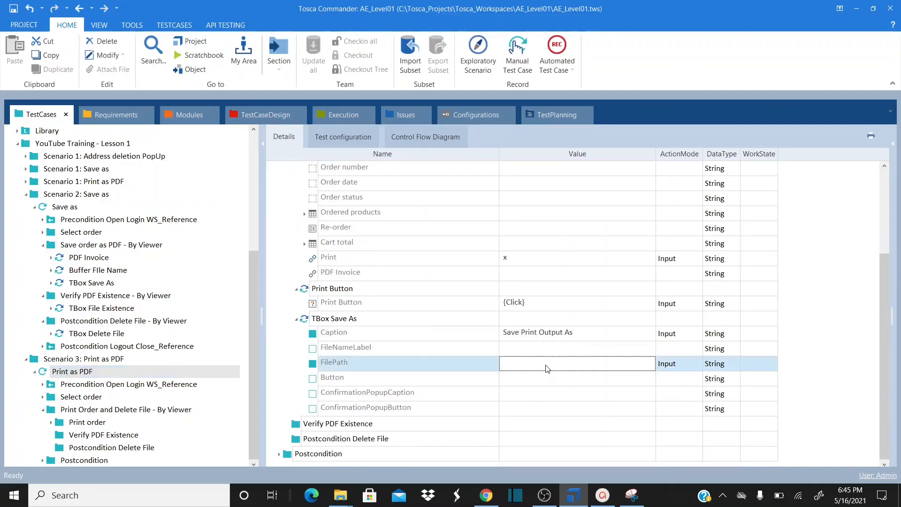
{"action": "left_click", "coordinate": [547, 366]}
{"action": "type", "text": "{CP"}
{"action": "type", "text": "[Di"}
{"action": "type", "text": "r"}
{"action": "key", "text": "BackSpace"}
{"action": "type", "text": "irecot"}
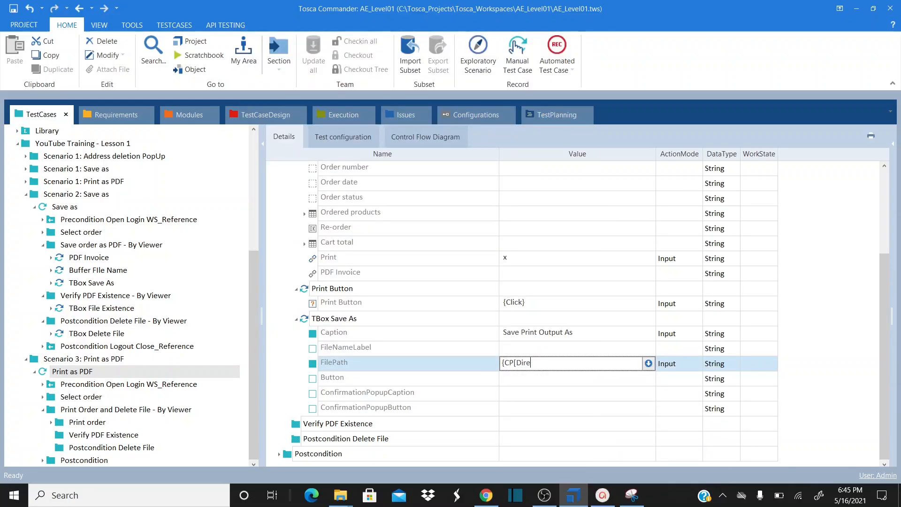
{"action": "key", "text": "BackSpace"}
{"action": "type", "text": "tory]}PDFPrint..pdf"}
{"action": "key", "text": "Return"}
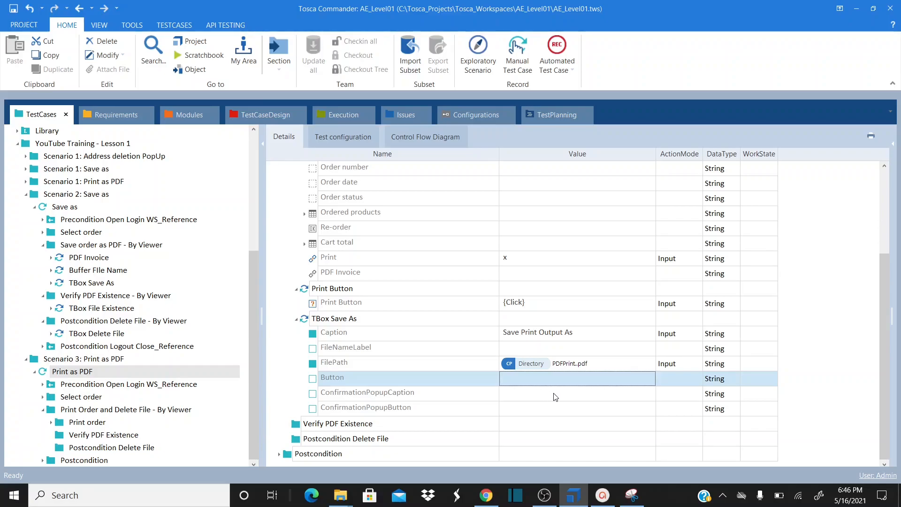
Set the TBox Save As Button value to Save
{"action": "left_click", "coordinate": [545, 380]}
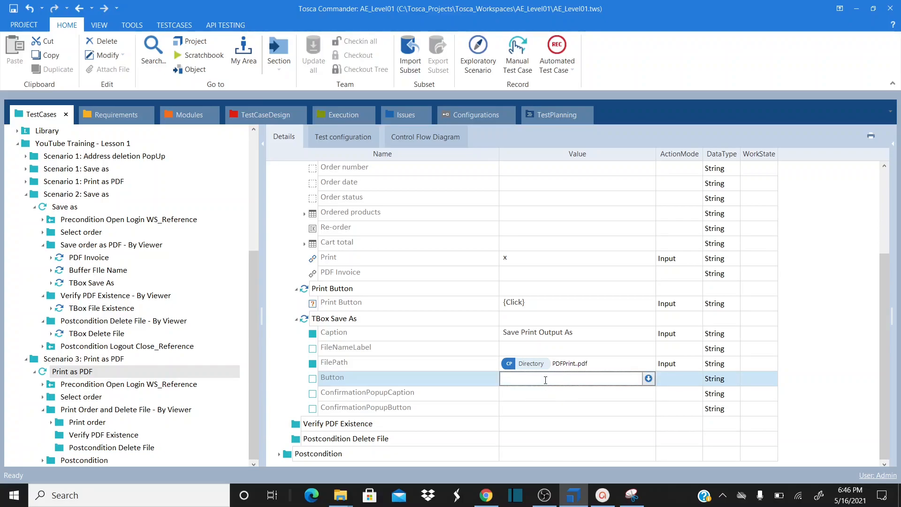
{"action": "type", "text": "Save"}
{"action": "left_click", "coordinate": [615, 352]}
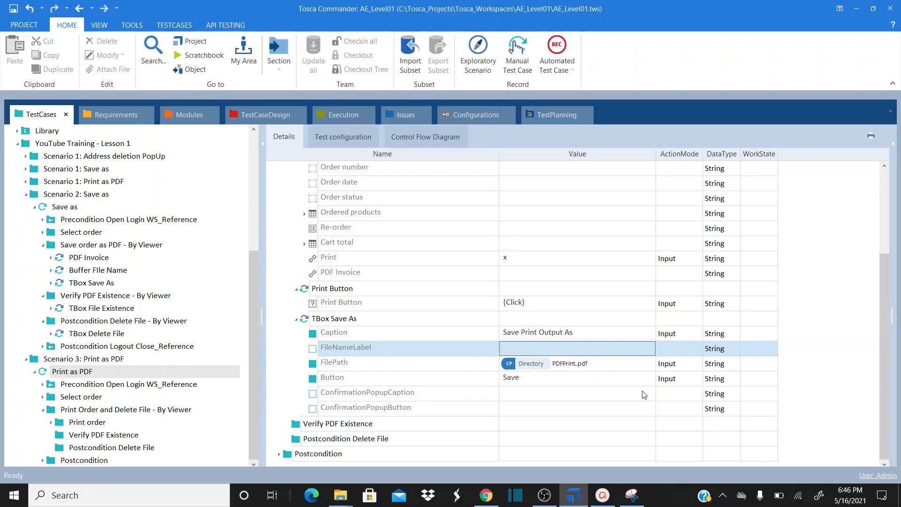
{"action": "left_click", "coordinate": [328, 427]}
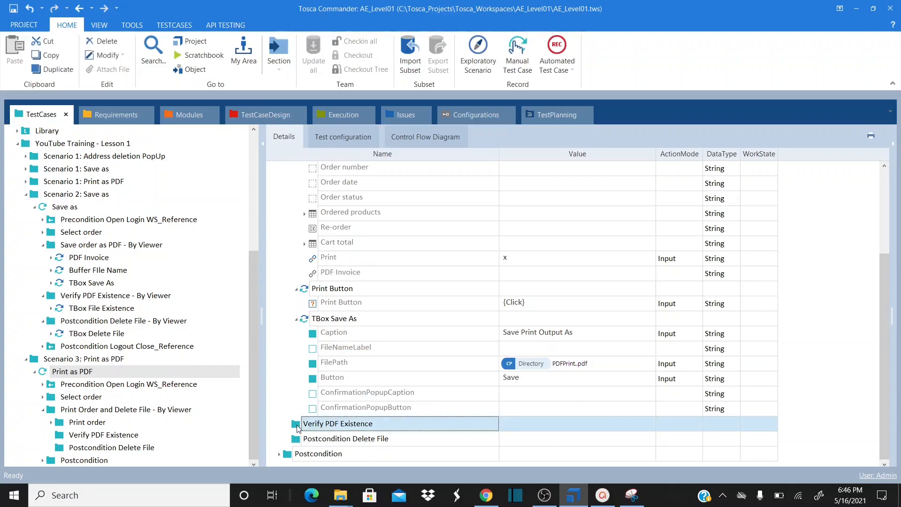
Add a TBox File Existence step to the Verify PDF Existence folder
{"action": "double_click", "coordinate": [299, 428]}
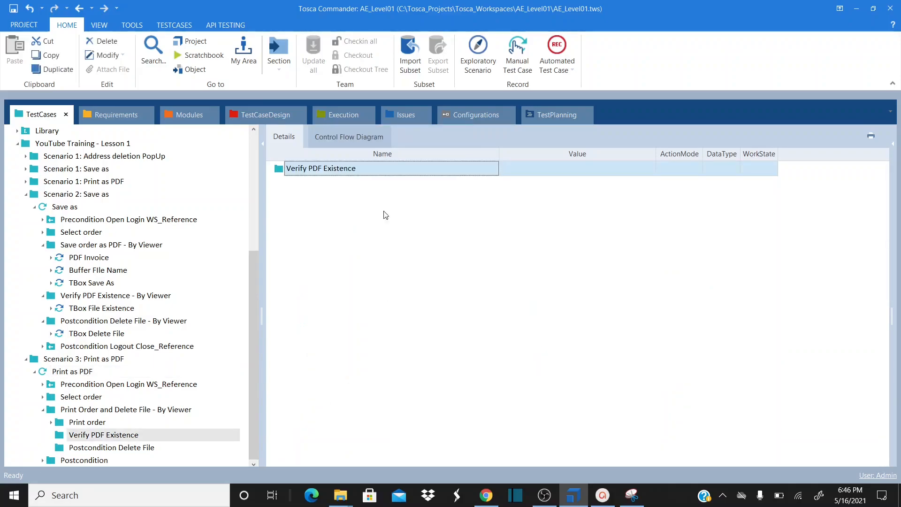
{"action": "right_click", "coordinate": [282, 173]}
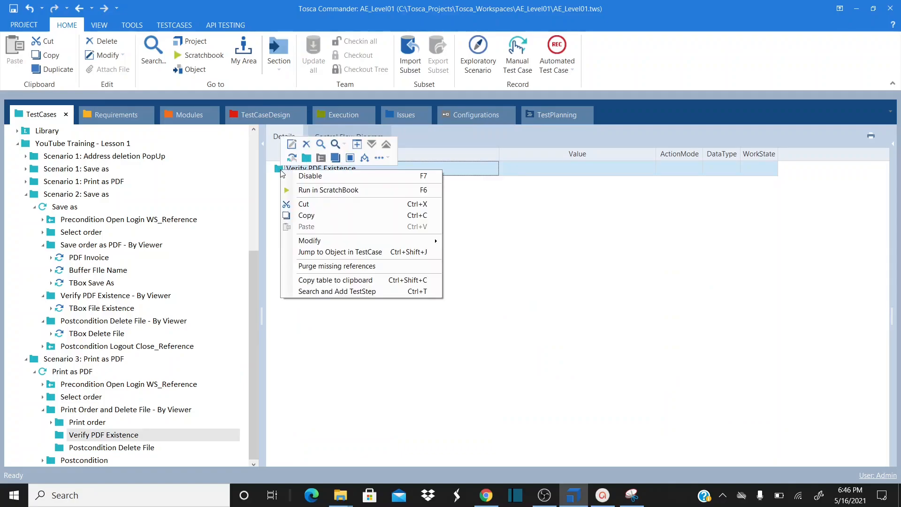
{"action": "left_click", "coordinate": [379, 291]}
{"action": "type", "text": "tbox fi"}
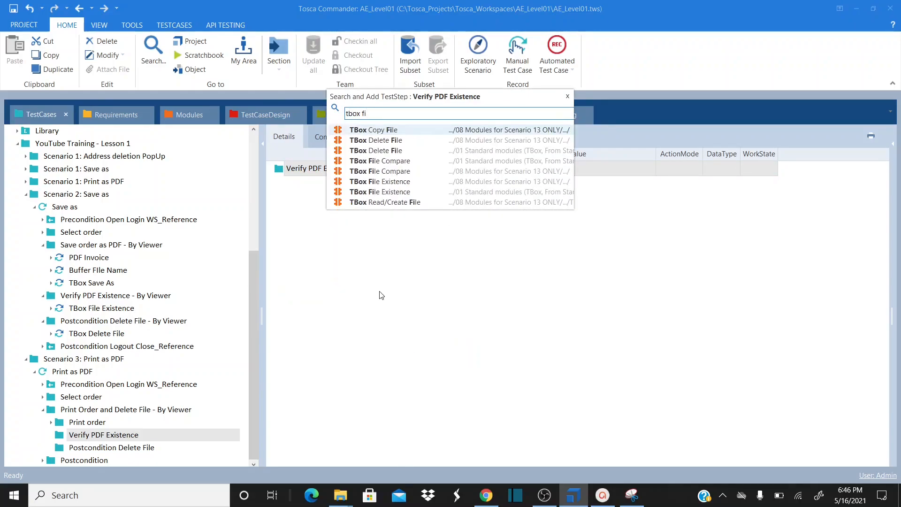
{"action": "type", "text": "le"}
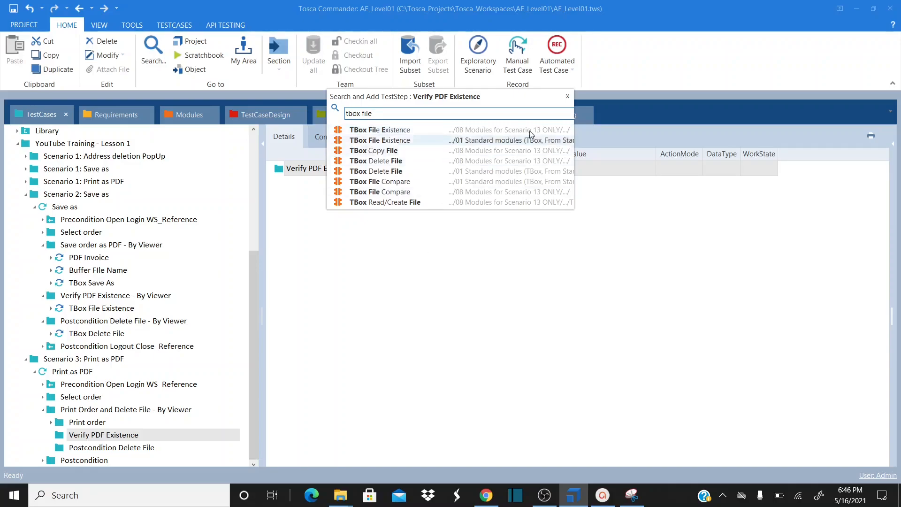
{"action": "double_click", "coordinate": [412, 140]}
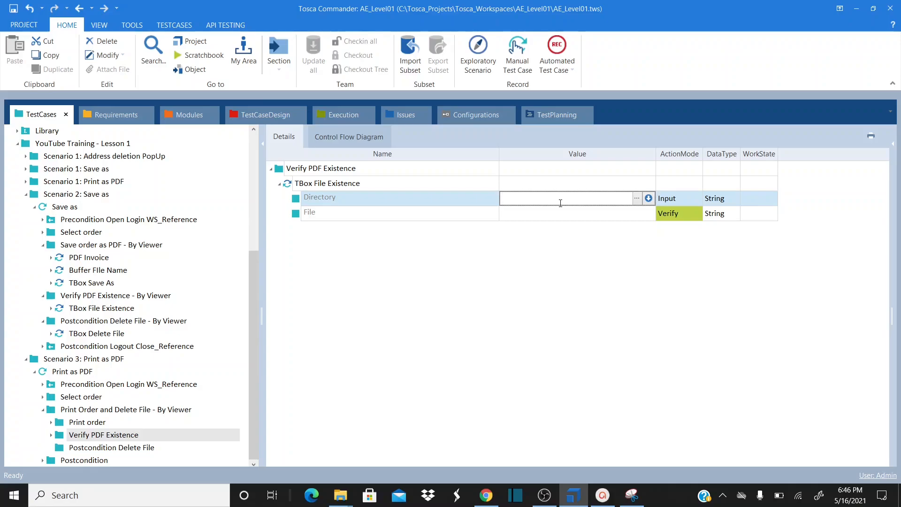
Set the step's Directory to {CP[Directory]}, File to PDFPrint.pdf, with action mode WaitOn
{"action": "type", "text": "CP[Directory"}
{"action": "left_click", "coordinate": [562, 208]}
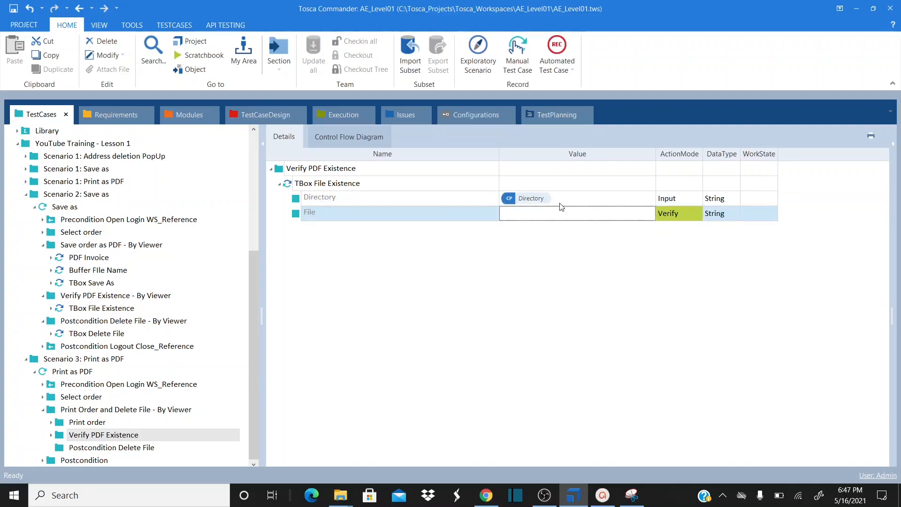
{"action": "left_click", "coordinate": [573, 216]}
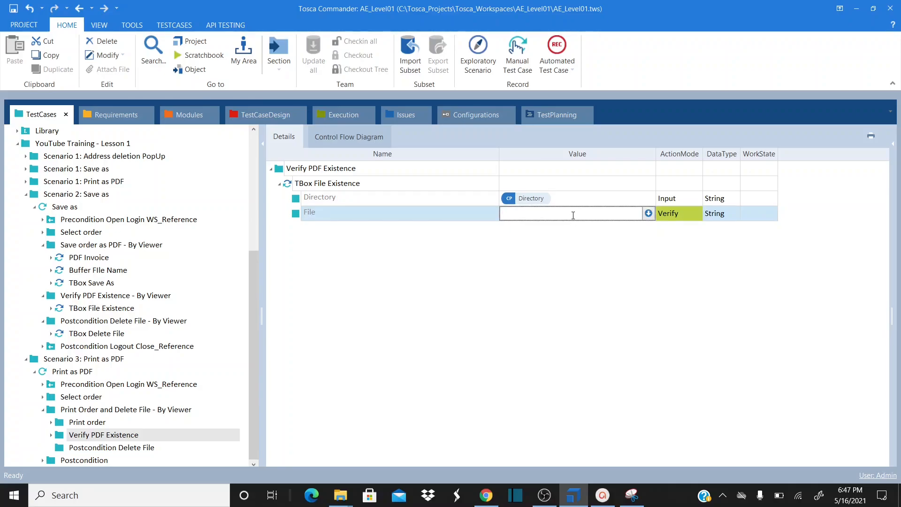
{"action": "type", "text": "PDFPrint.pdf"}
{"action": "key", "text": "Return"}
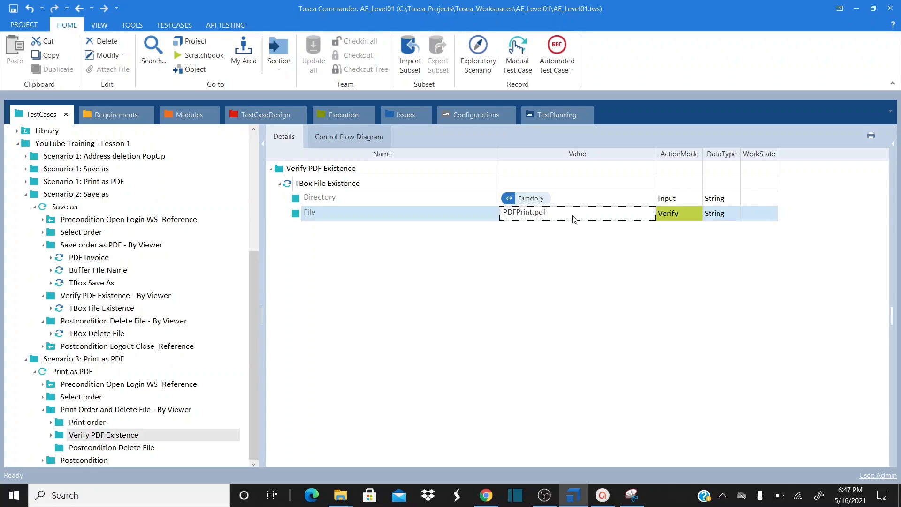
{"action": "left_click", "coordinate": [701, 215]}
{"action": "left_click", "coordinate": [698, 215]}
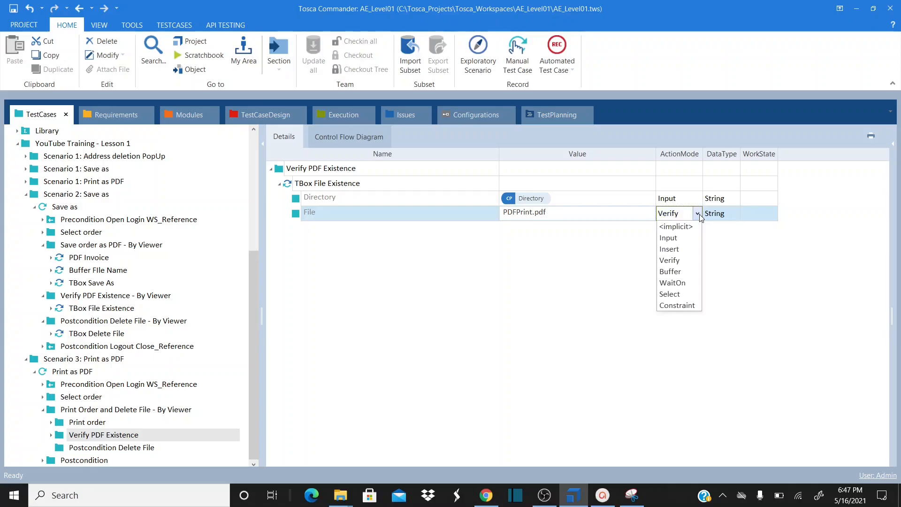
{"action": "left_click", "coordinate": [676, 285]}
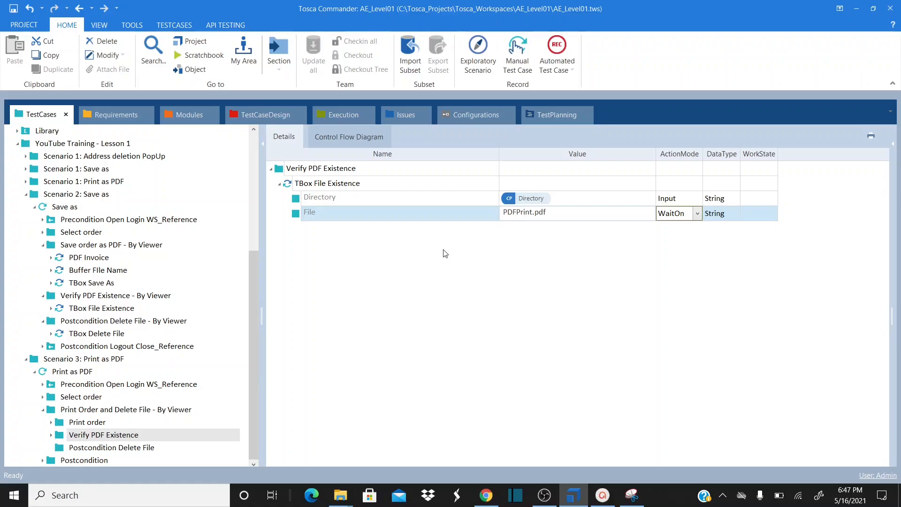
Return to the Print as PDF test case and select the Postcondition Delete File folder
{"action": "left_click", "coordinate": [237, 371]}
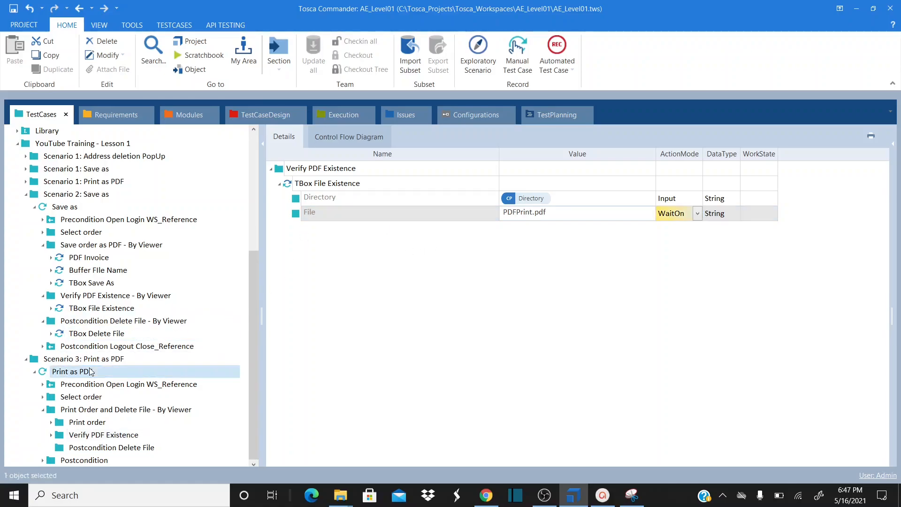
{"action": "left_click_drag", "start_coordinate": [887, 227], "coordinate": [869, 360]}
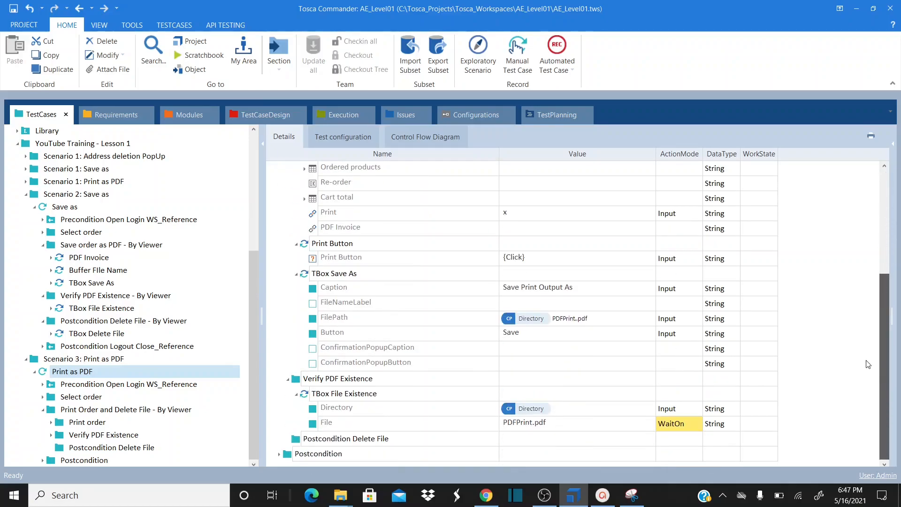
{"action": "left_click", "coordinate": [362, 443]}
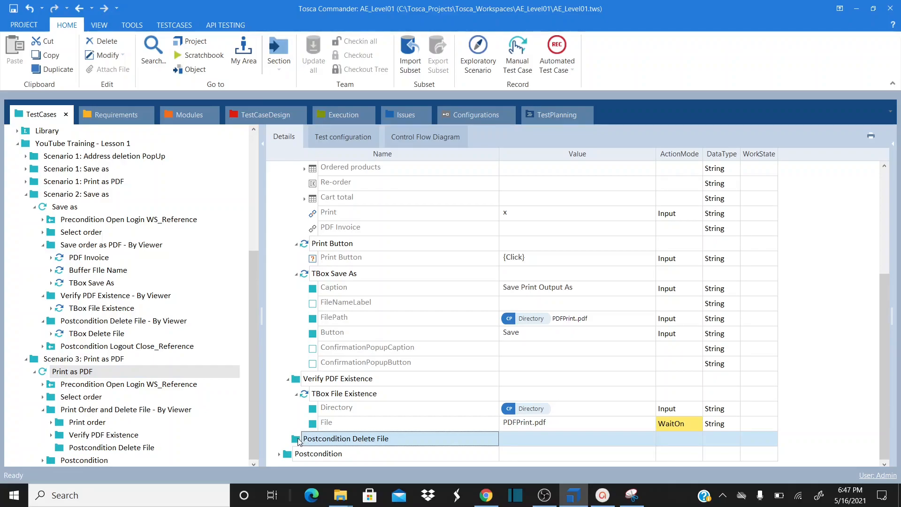
Add a TBox Delete File step to the Postcondition Delete File folder
{"action": "double_click", "coordinate": [298, 441]}
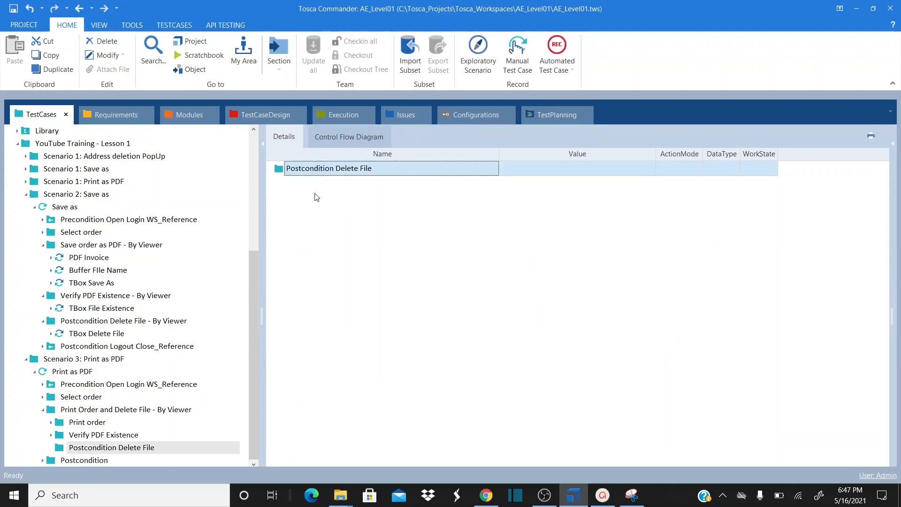
{"action": "right_click", "coordinate": [279, 170]}
{"action": "left_click", "coordinate": [395, 289]}
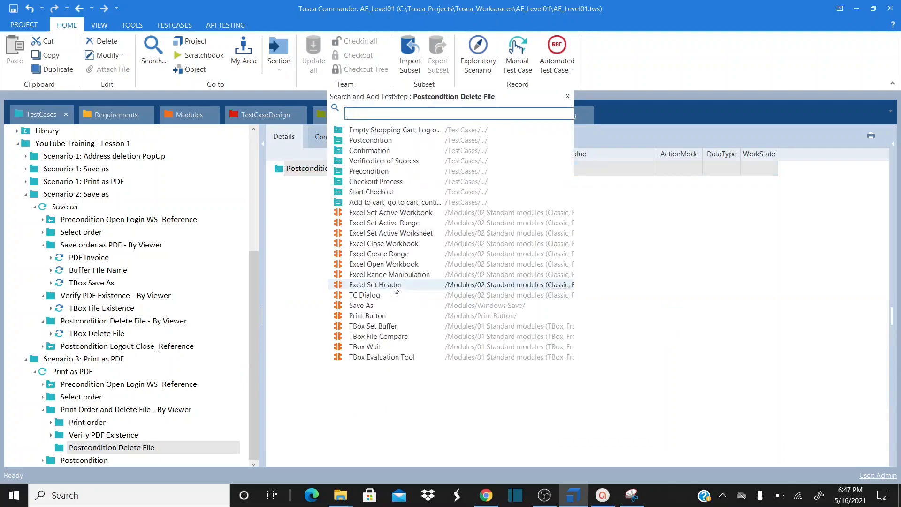
{"action": "type", "text": "Tbox Dele"}
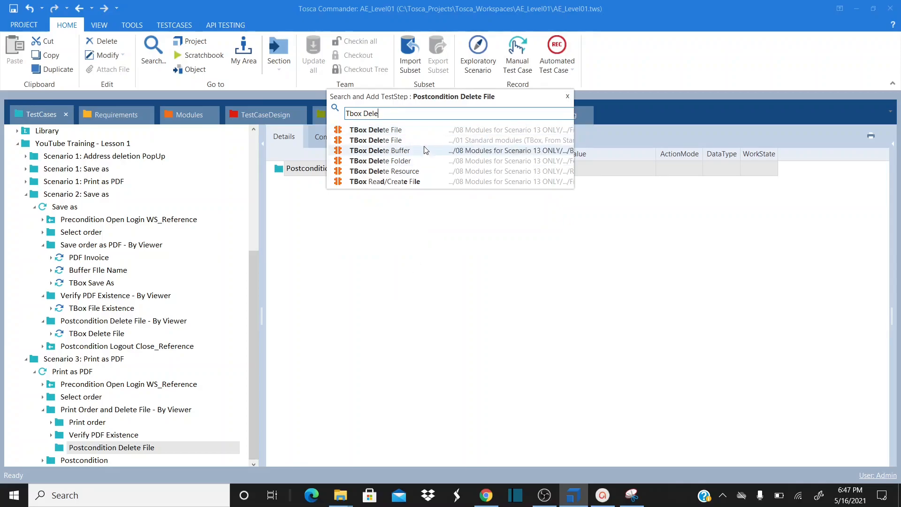
{"action": "left_click", "coordinate": [421, 140]}
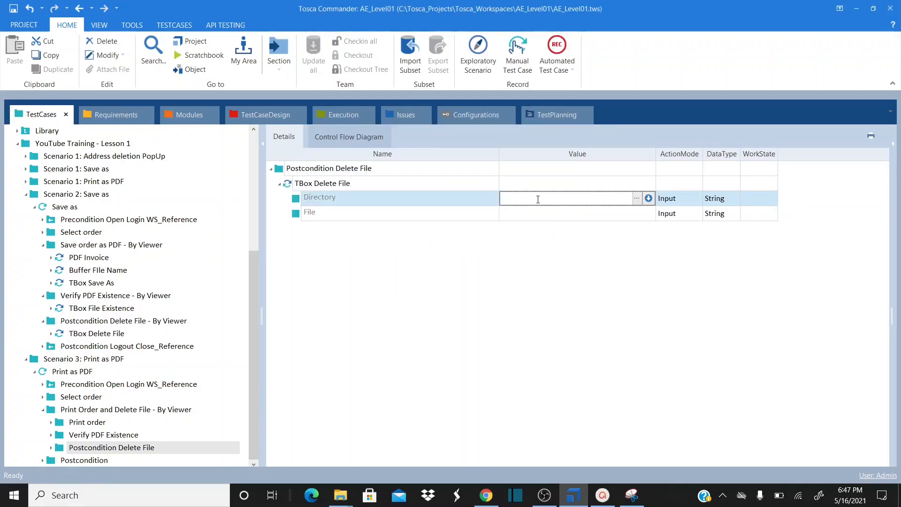
Set the delete step's Directory to {CP[Directory]} and File to PDFPrint.pdf
{"action": "type", "text": "{CP[Directory]}"}
{"action": "key", "text": "Return"}
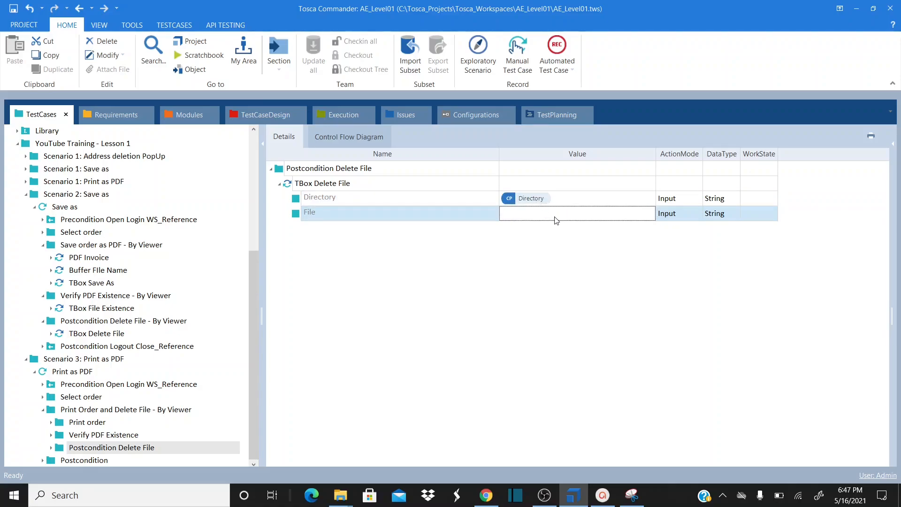
{"action": "type", "text": "PDFPrint.pdf"}
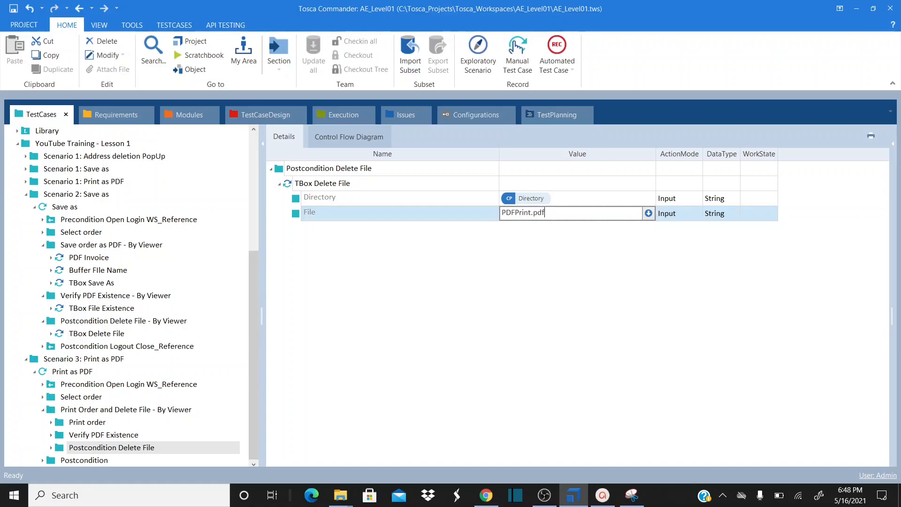
{"action": "key", "text": "Return"}
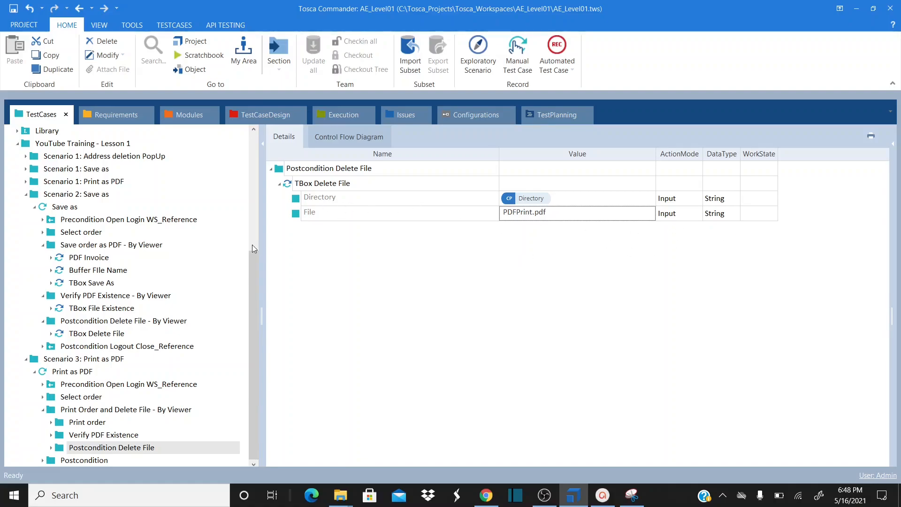
Review the Print as PDF Postcondition, expanding Close Browser_Reference and its Close IE step
{"action": "left_click", "coordinate": [71, 371]}
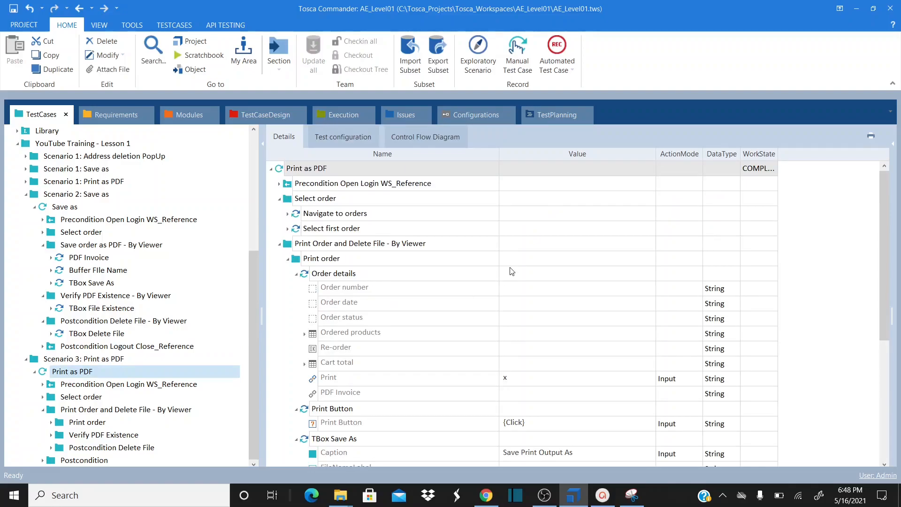
{"action": "left_click_drag", "start_coordinate": [883, 195], "coordinate": [887, 346]}
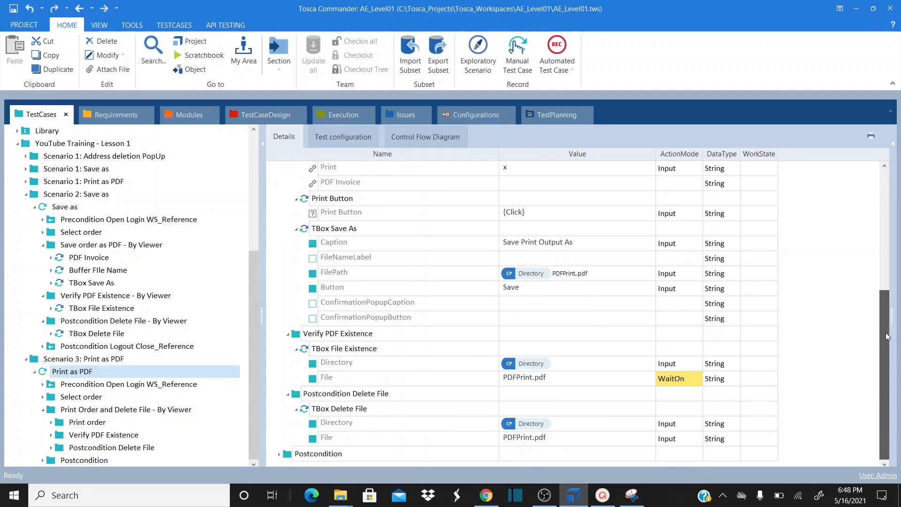
{"action": "left_click_drag", "start_coordinate": [885, 314], "coordinate": [880, 349]}
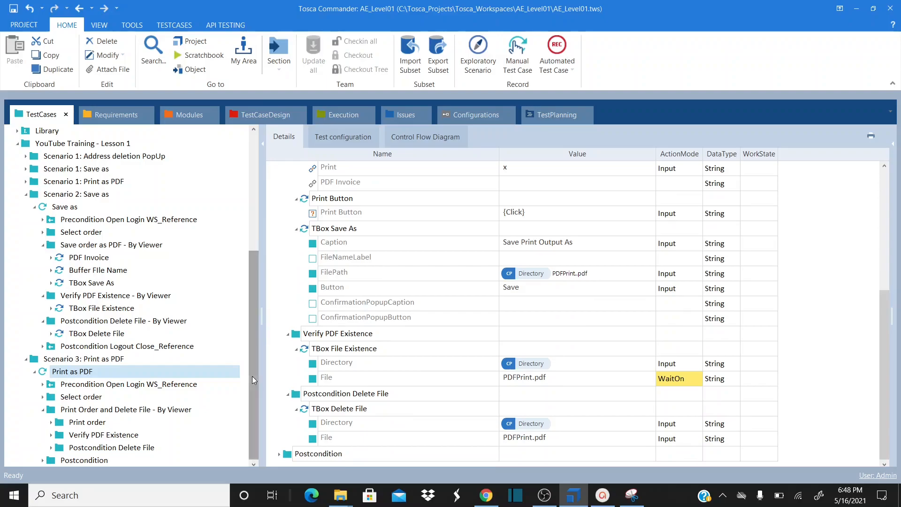
{"action": "left_click", "coordinate": [53, 463]}
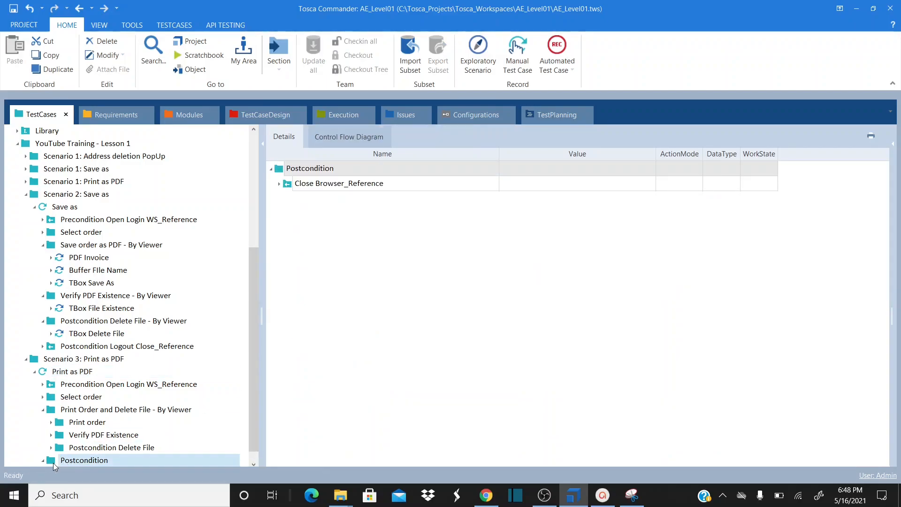
{"action": "left_click", "coordinate": [280, 184]}
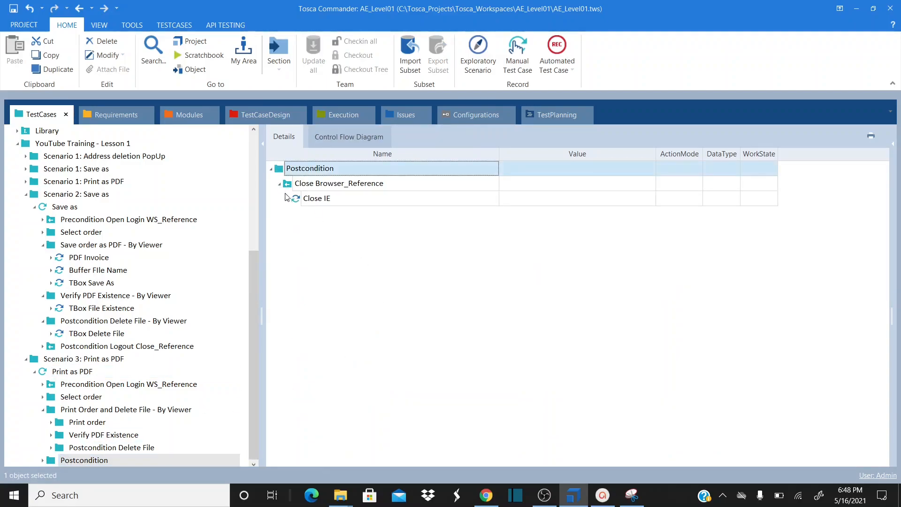
{"action": "left_click", "coordinate": [287, 199]}
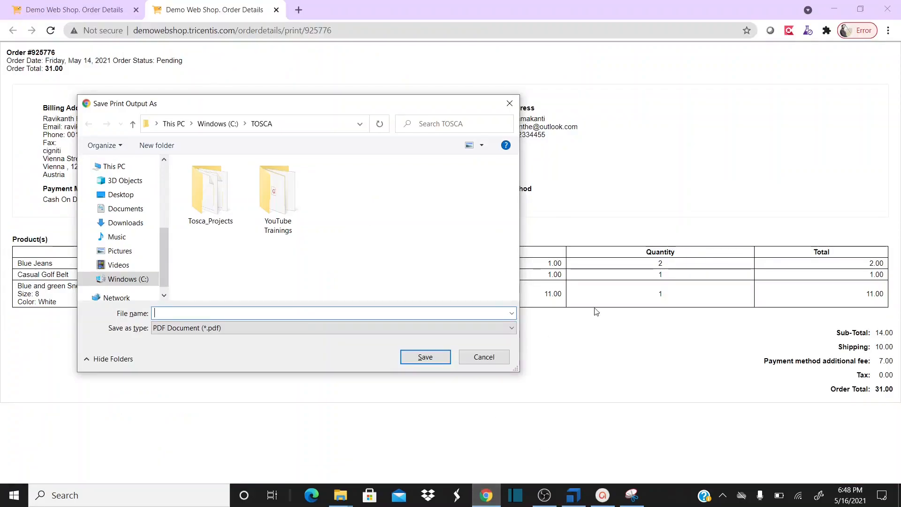
Cancel Chrome's Save Print Output As dialog, check the order tabs, and return to Tosca Commander
{"action": "left_click", "coordinate": [478, 356]}
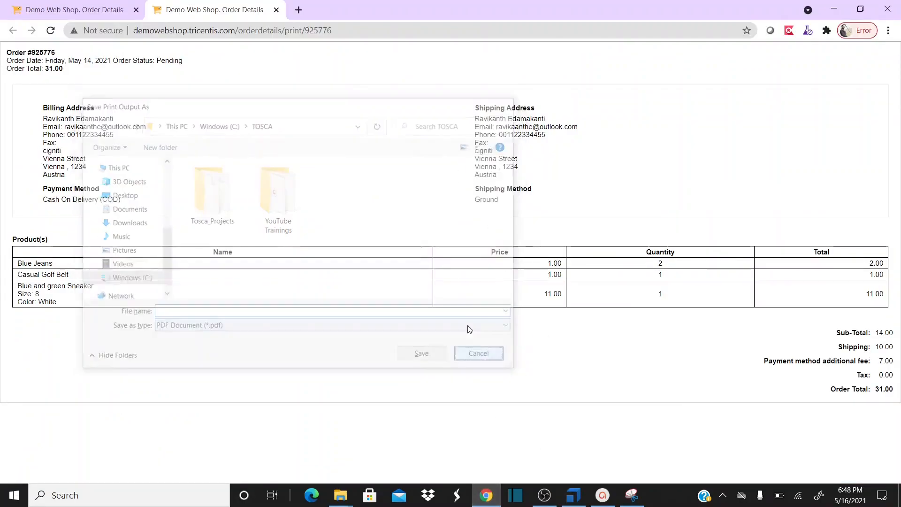
{"action": "left_click", "coordinate": [127, 9]}
{"action": "left_click", "coordinate": [190, 9]}
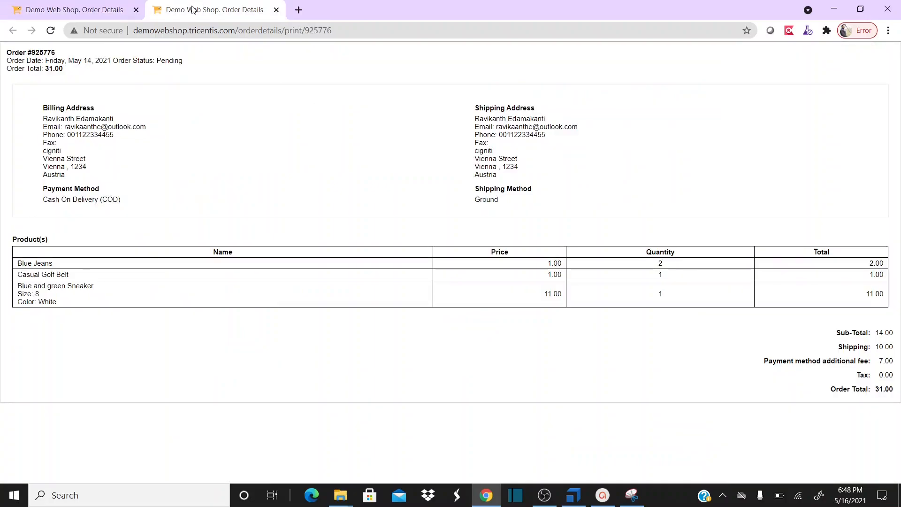
{"action": "left_click", "coordinate": [96, 14]}
{"action": "left_click", "coordinate": [181, 12]}
{"action": "key", "text": "alt+Tab"}
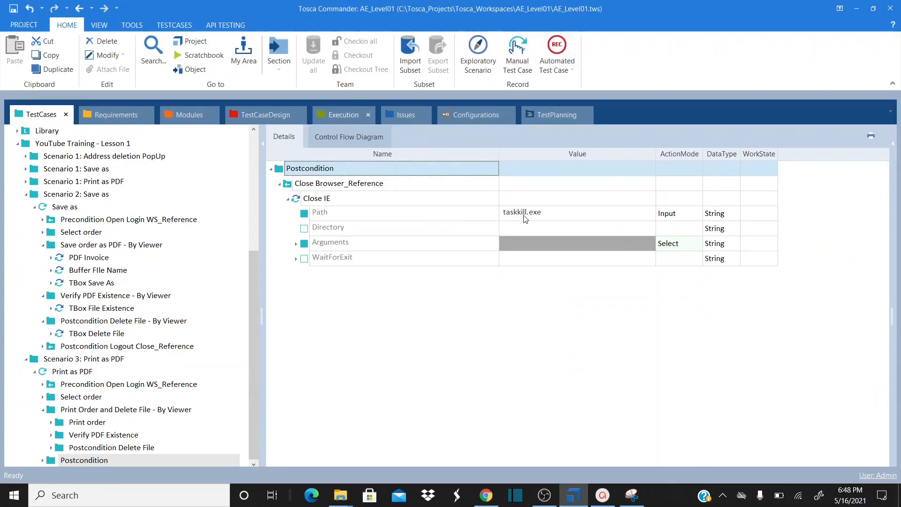
Rename the Close IE postcondition step, which kills Chrome.exe, to Chrome
{"action": "left_click", "coordinate": [296, 244]}
{"action": "left_click", "coordinate": [362, 196]}
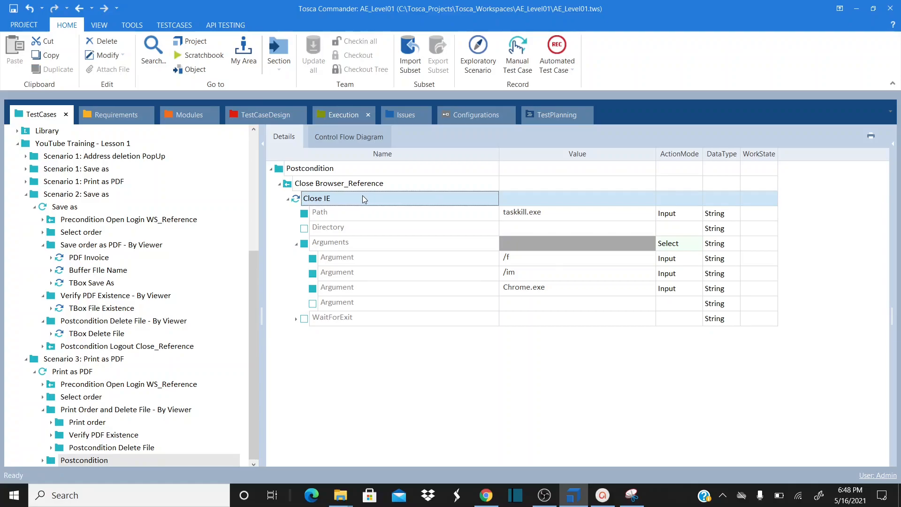
{"action": "left_click", "coordinate": [363, 196]}
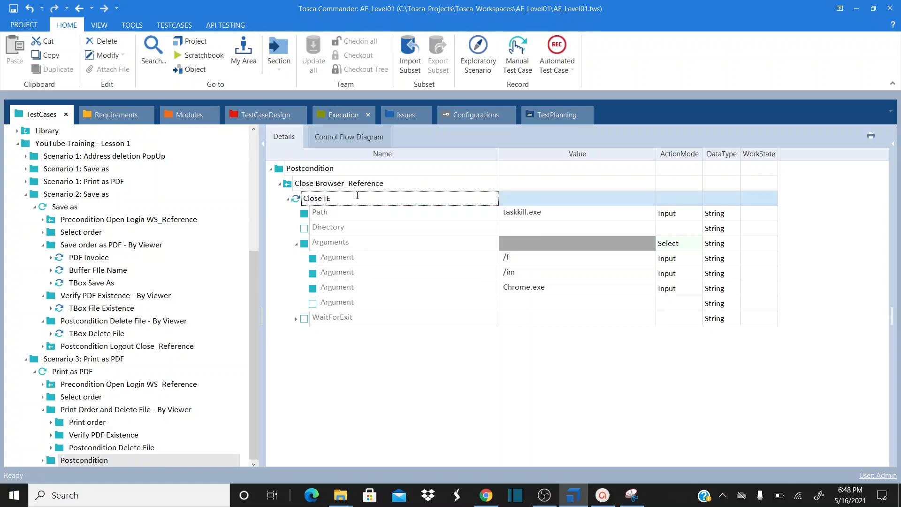
{"action": "key", "text": "ctrl+a"}
{"action": "type", "text": "C"}
{"action": "left_click", "coordinate": [537, 291]}
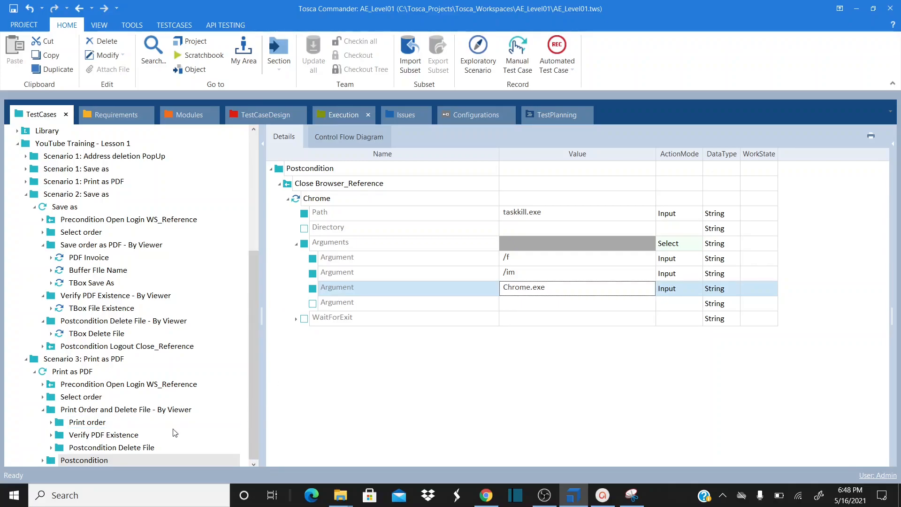
Close the order print tab in Chrome and log out of the web shop
{"action": "left_click", "coordinate": [75, 376]}
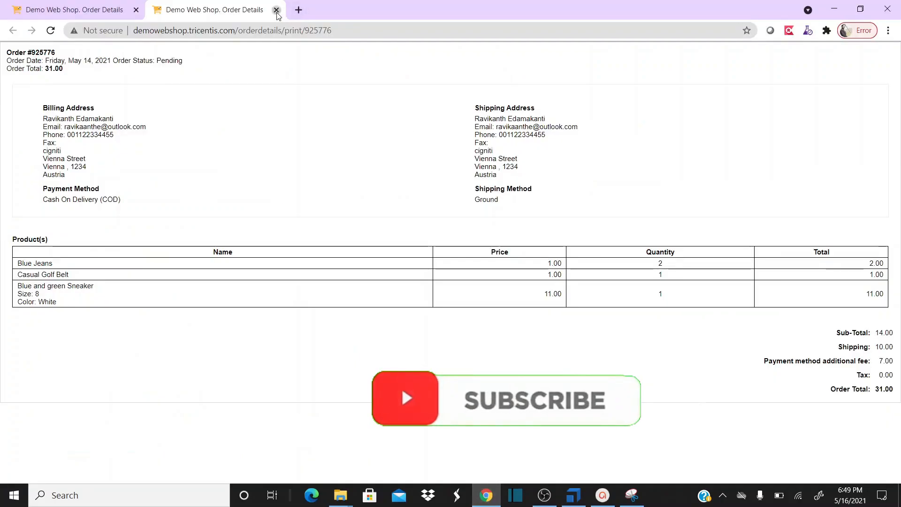
{"action": "left_click", "coordinate": [276, 9]}
{"action": "left_click", "coordinate": [591, 90]}
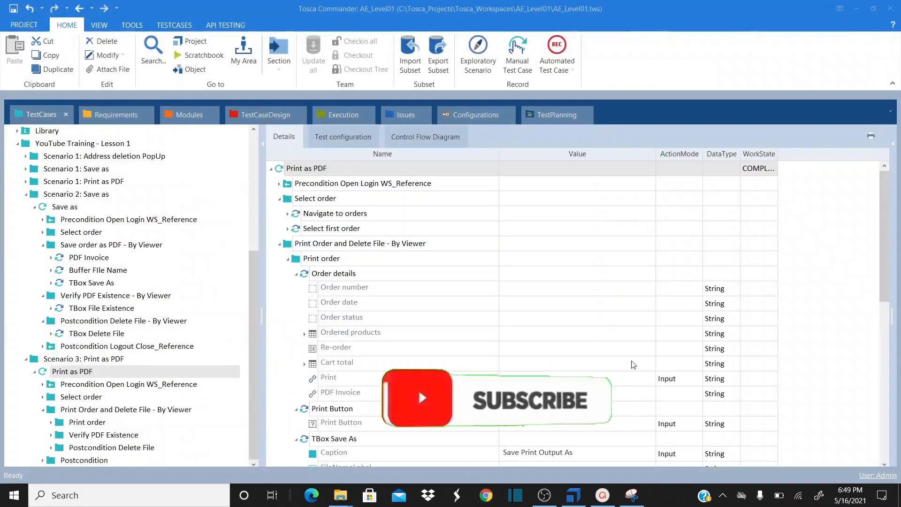
{"action": "left_click", "coordinate": [573, 495]}
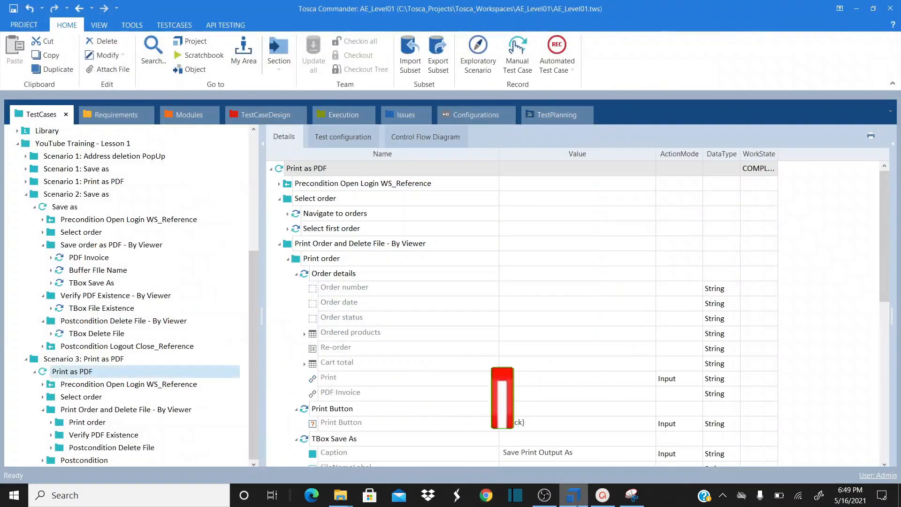
Run Print as PDF in ScratchBook, pause and stop it, then close the results window
{"action": "mouse_move", "coordinate": [574, 501]}
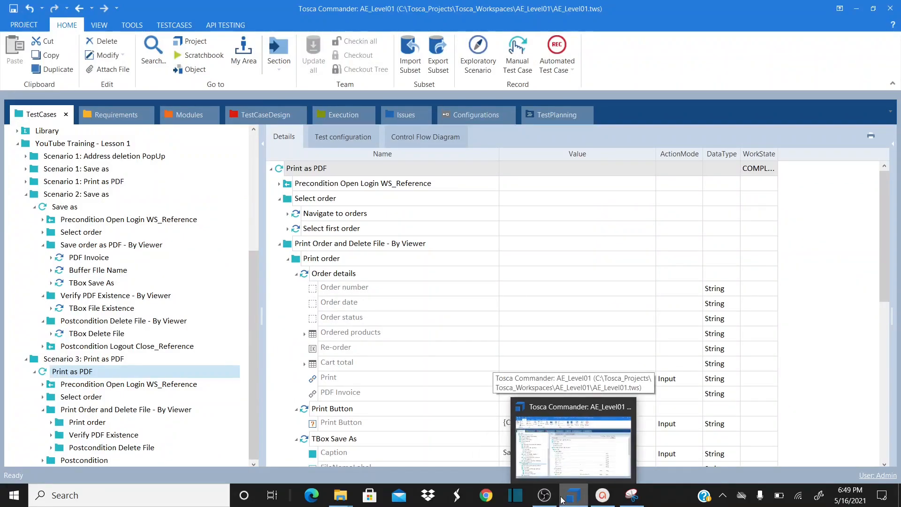
{"action": "left_click", "coordinate": [315, 169]}
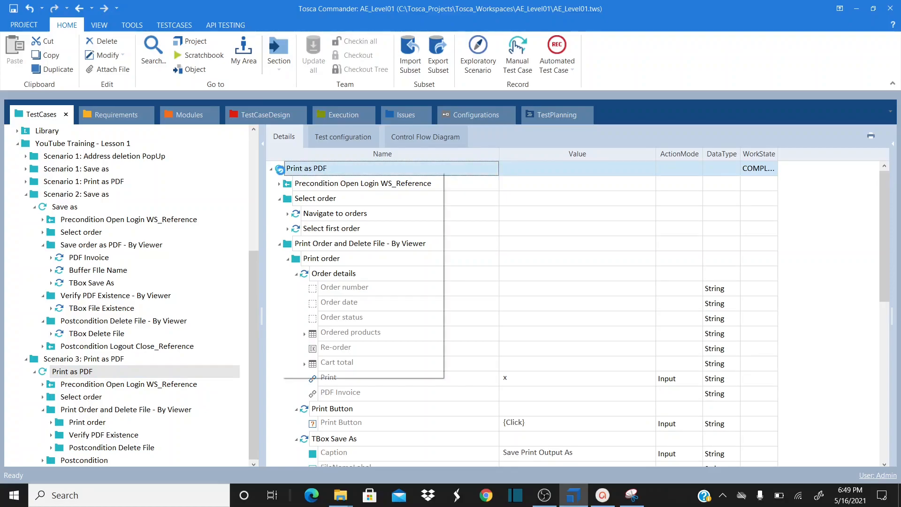
{"action": "right_click", "coordinate": [280, 169]}
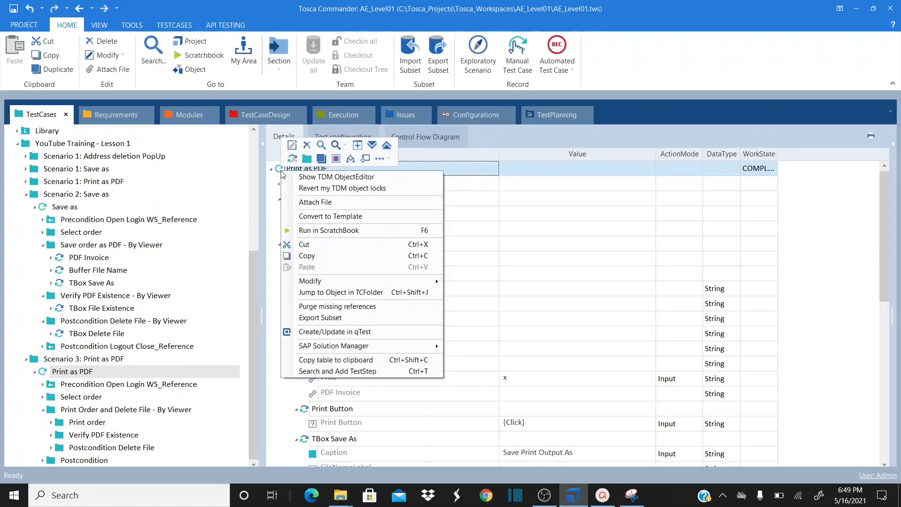
{"action": "left_click", "coordinate": [356, 231]}
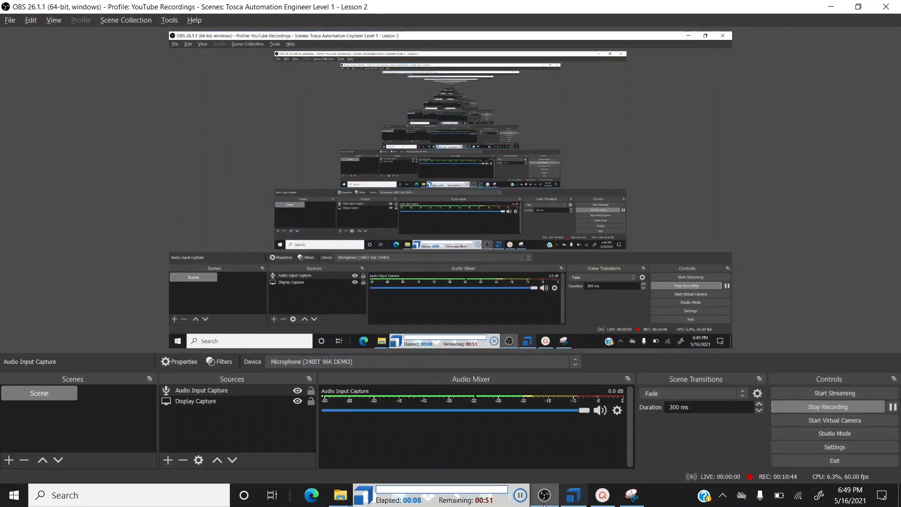
{"action": "left_click", "coordinate": [521, 496]}
{"action": "left_click", "coordinate": [543, 495]}
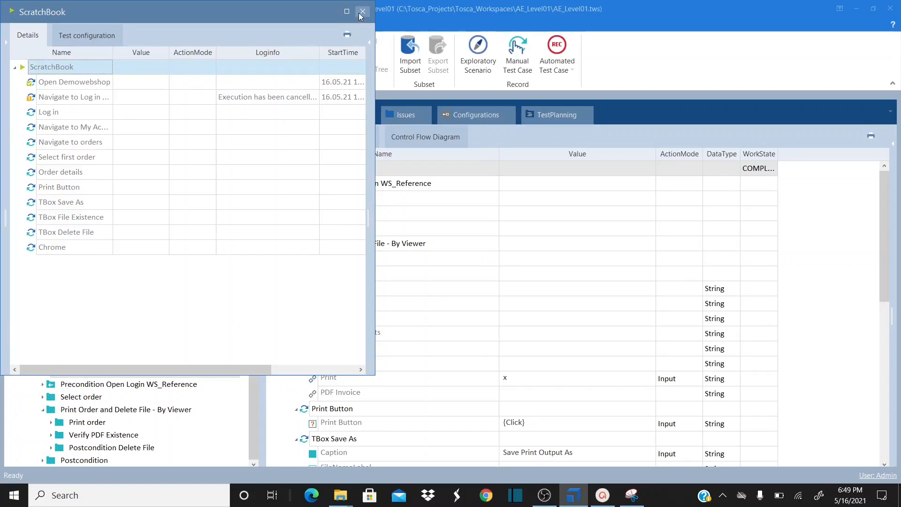
{"action": "left_click", "coordinate": [361, 14]}
Change the Browser configuration value from InternetExplorer to Chrome
{"action": "left_click", "coordinate": [355, 136]}
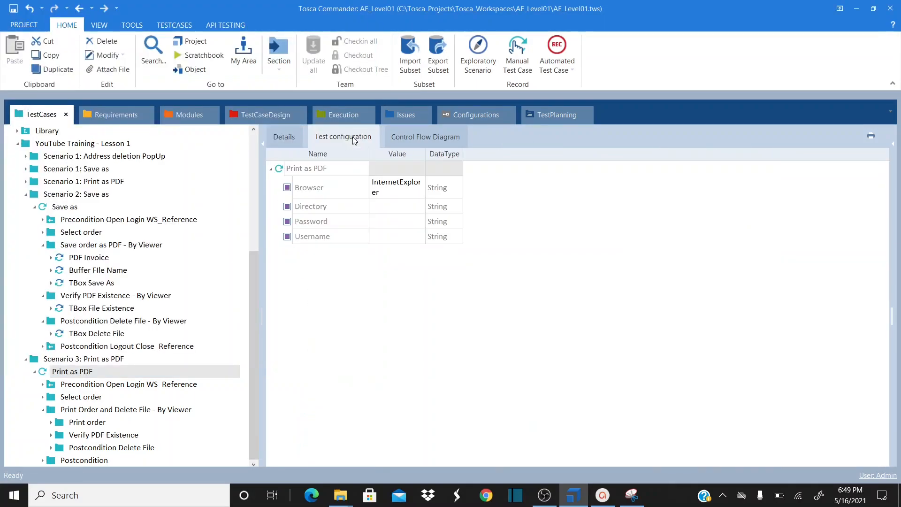
{"action": "left_click", "coordinate": [416, 188]}
{"action": "left_click", "coordinate": [404, 191]}
{"action": "double_click", "coordinate": [404, 191]}
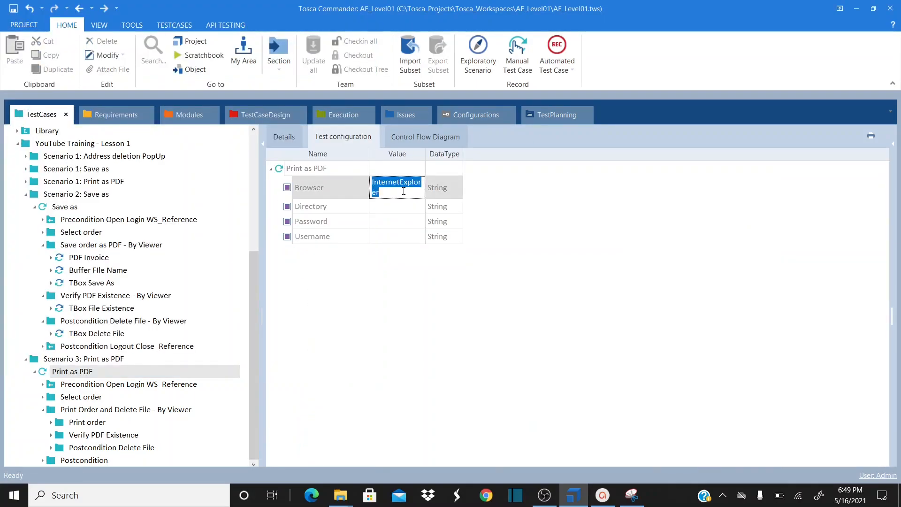
{"action": "type", "text": "Chrome"}
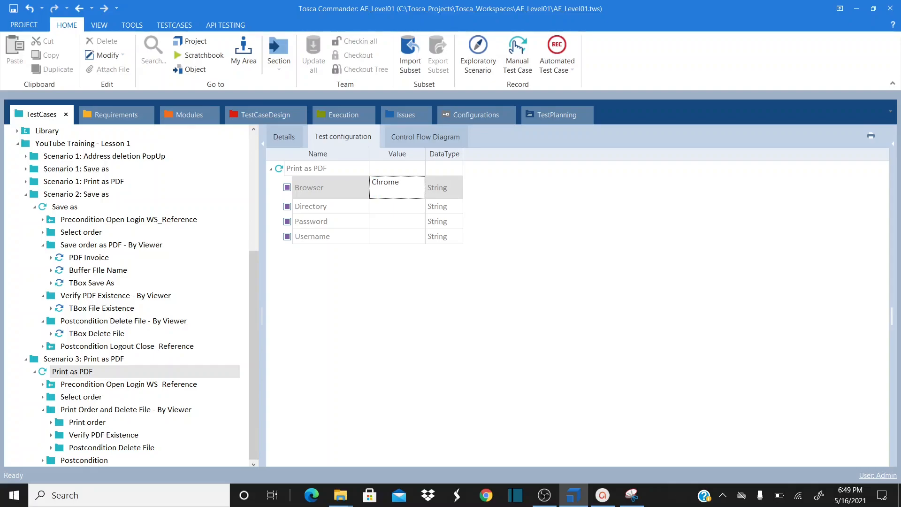
{"action": "left_click", "coordinate": [389, 210]}
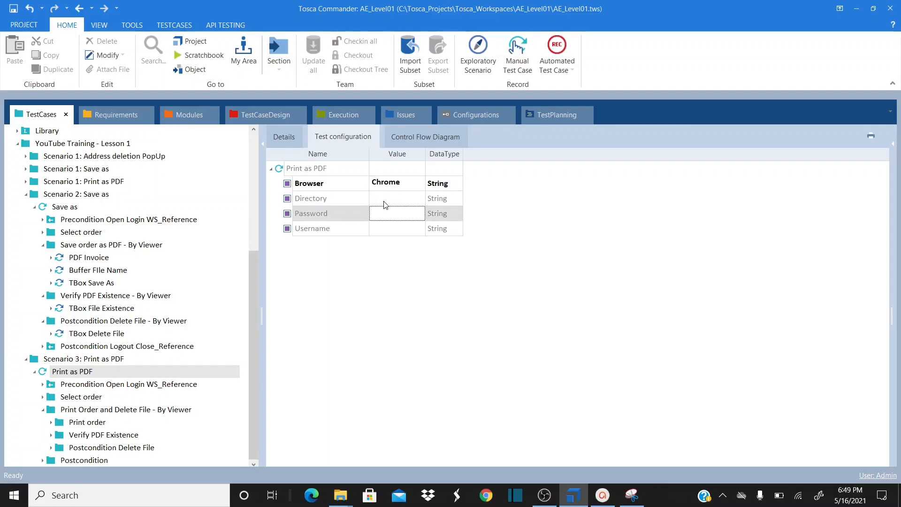
Set the Directory configuration value to C:\TOSCA\ using the path copied from File Explorer
{"action": "left_click", "coordinate": [383, 201]}
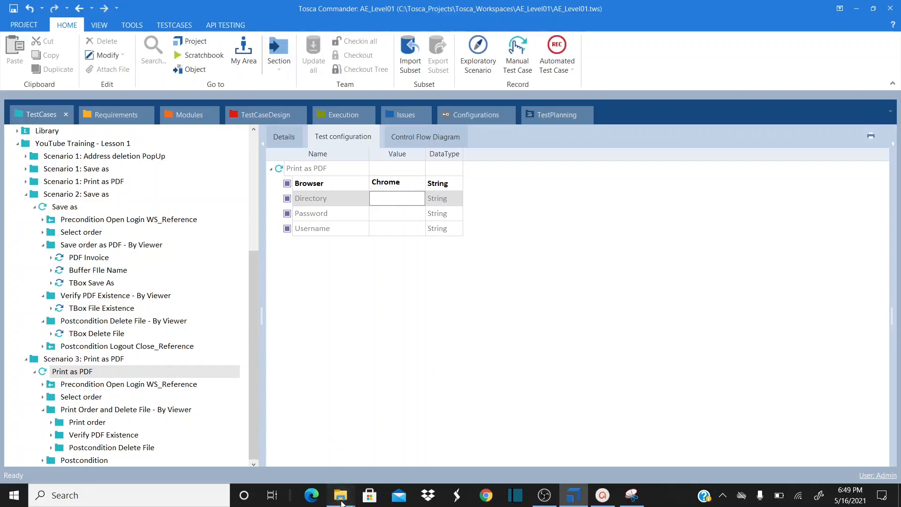
{"action": "mouse_move", "coordinate": [341, 493]}
{"action": "left_click", "coordinate": [378, 462]}
{"action": "left_click", "coordinate": [250, 90]}
{"action": "key", "text": "ctrl+c"}
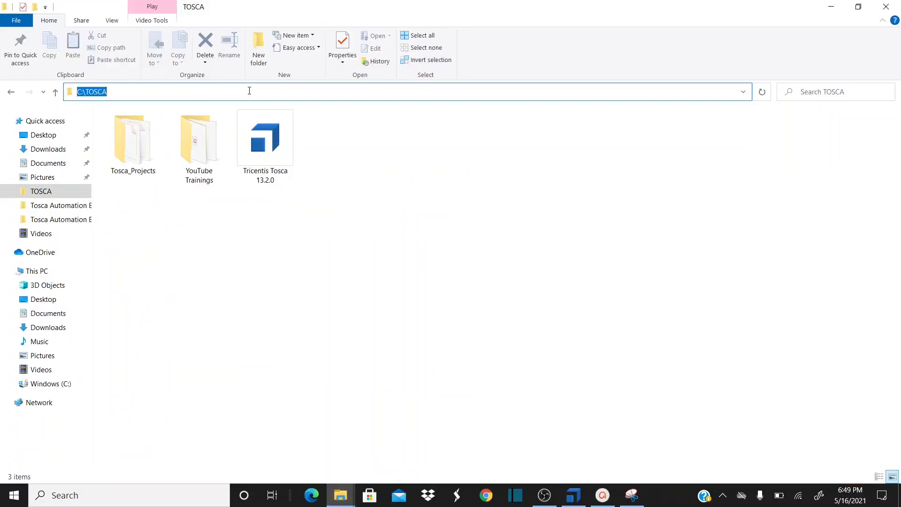
{"action": "key", "text": "alt+Tab"}
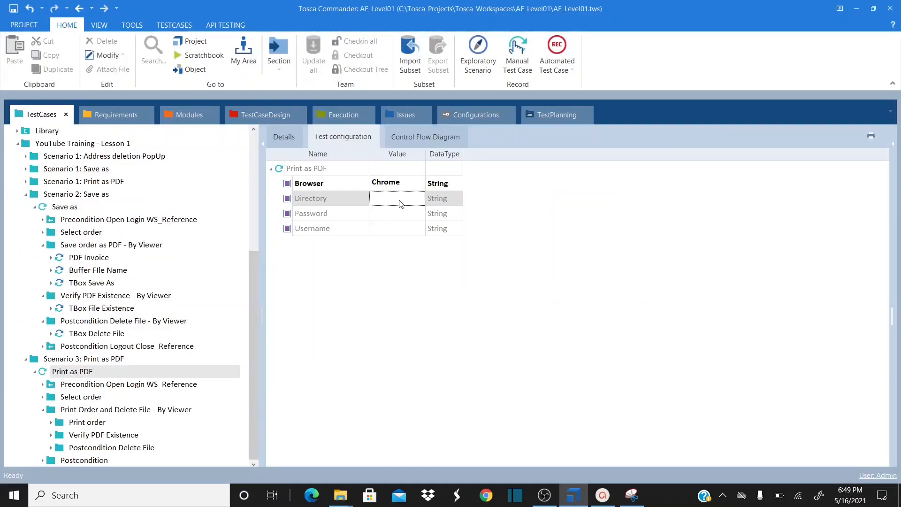
{"action": "key", "text": "ctrl+v"}
{"action": "type", "text": "\\"}
{"action": "left_click", "coordinate": [396, 230]}
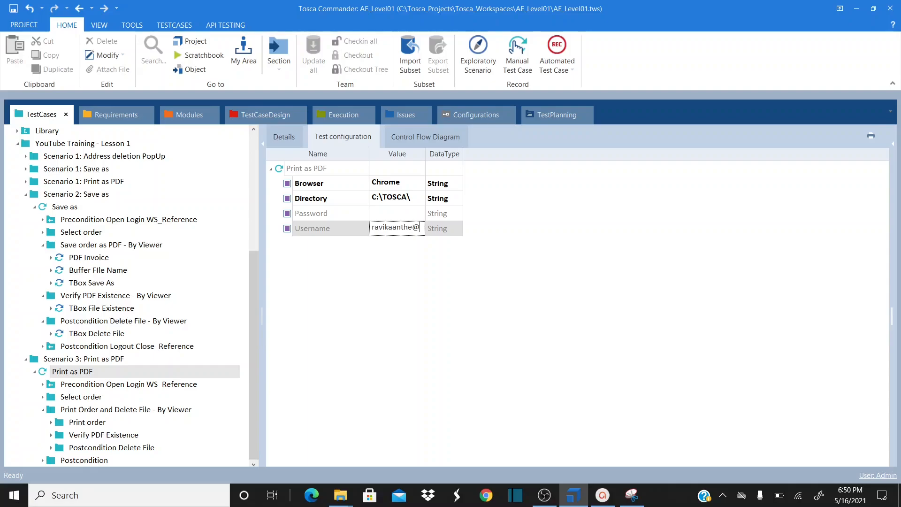
Enter the login username and account password, and give Password the Password data type
{"action": "type", "text": "utlook.com"}
{"action": "left_click", "coordinate": [393, 217]}
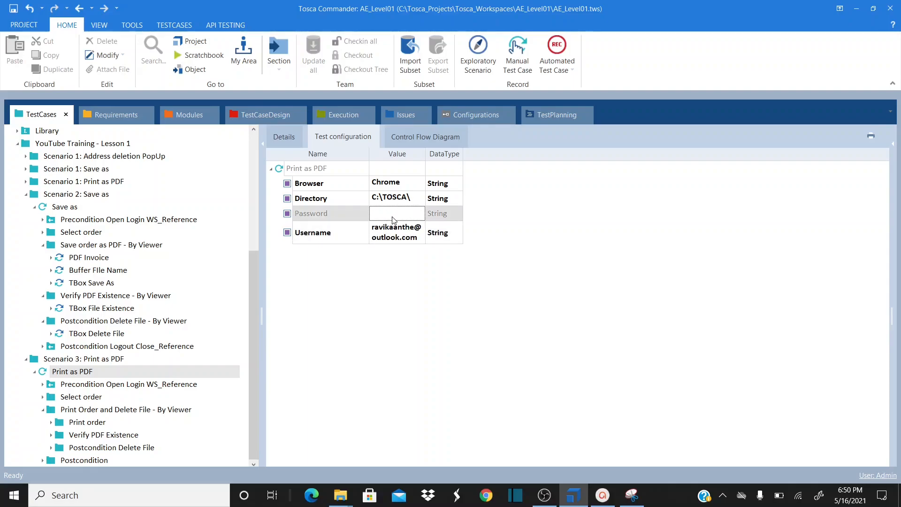
{"action": "type", "text": "tosca@2021"}
{"action": "key", "text": "Return"}
{"action": "left_click", "coordinate": [457, 219]}
{"action": "left_click", "coordinate": [457, 213]}
{"action": "left_click", "coordinate": [443, 237]}
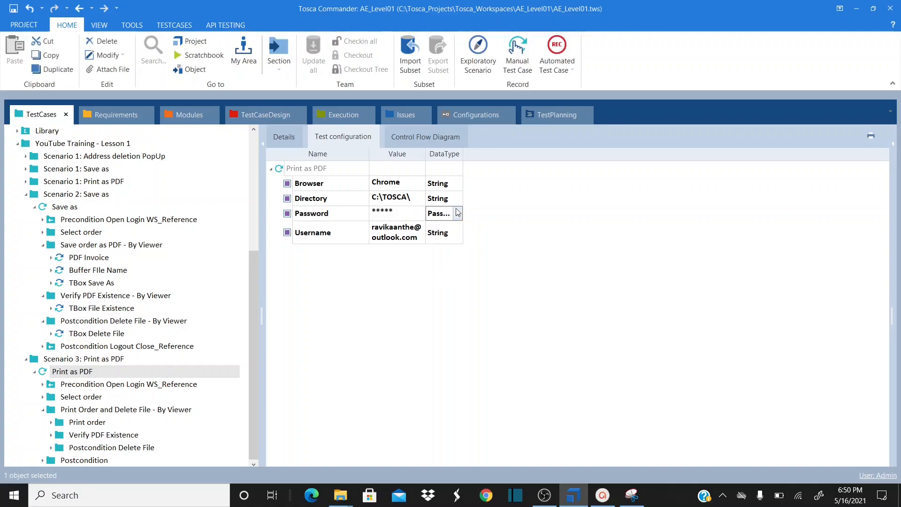
{"action": "double_click", "coordinate": [464, 155]}
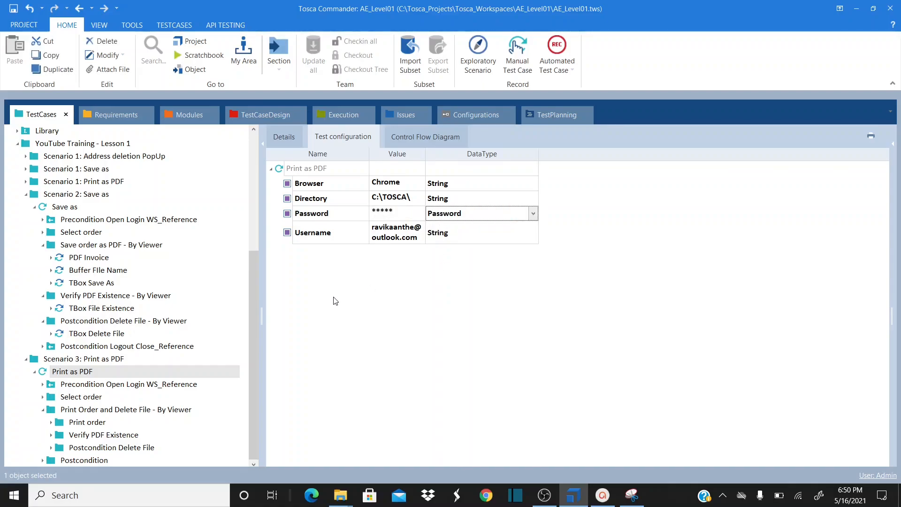
{"action": "left_click", "coordinate": [284, 137]}
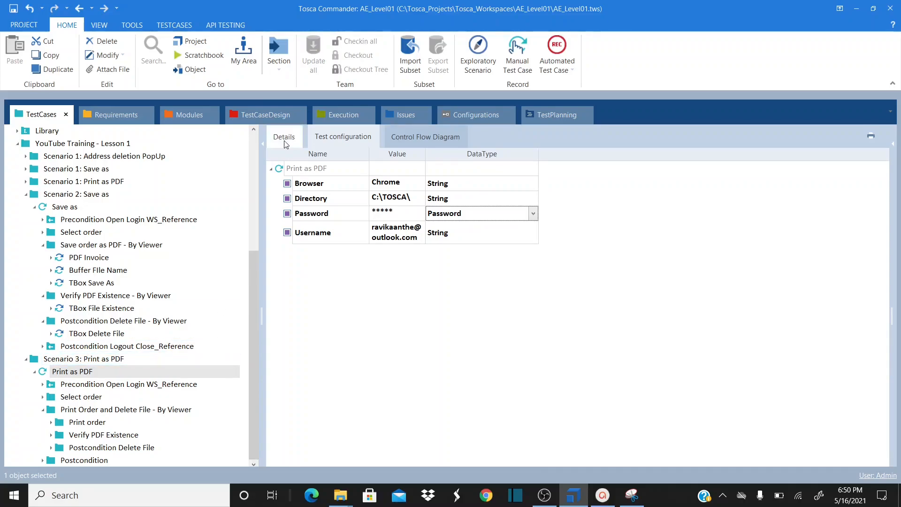
Run Print as PDF in ScratchBook and save Chrome's print output as C:\TOSCA\PDFPrint
{"action": "right_click", "coordinate": [327, 171]}
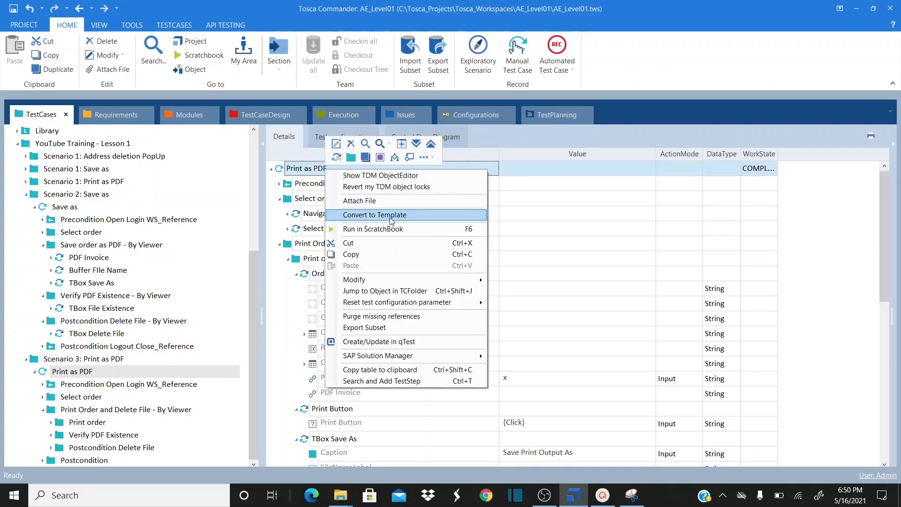
{"action": "left_click", "coordinate": [390, 230]}
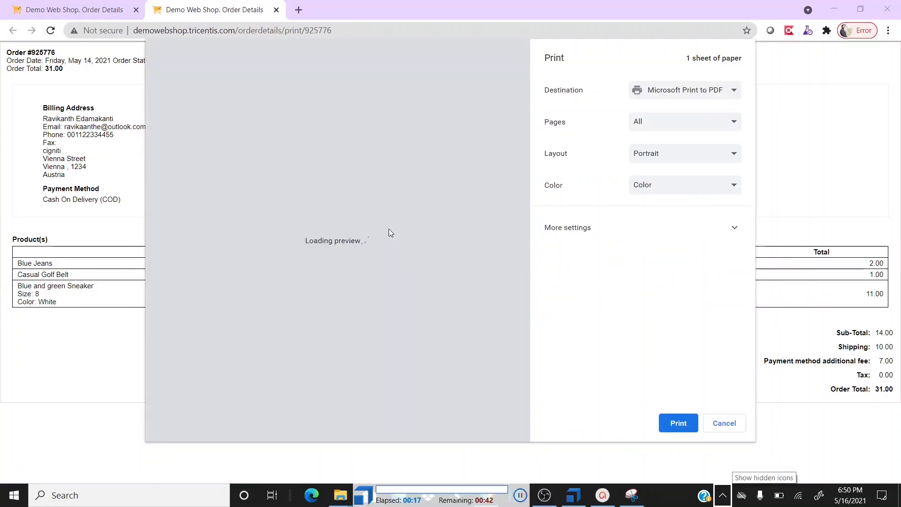
{"action": "left_click", "coordinate": [678, 424]}
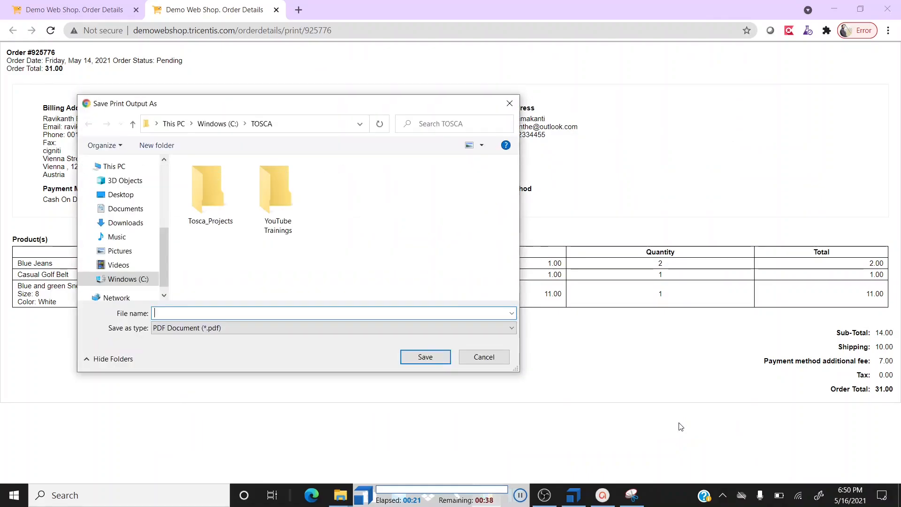
{"action": "type", "text": "C:\\TOSCA\\PDFPrint."}
{"action": "key", "text": "Return"}
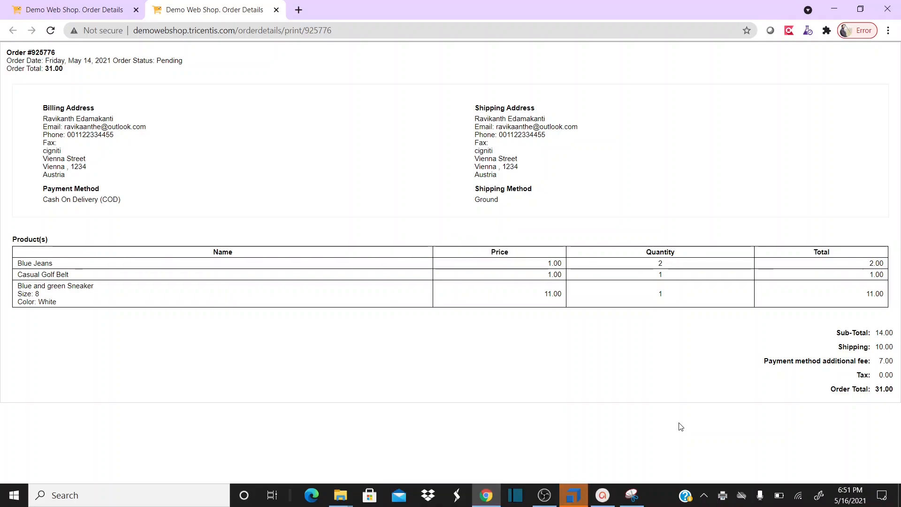
Read the failed TBox File Existence log: PDFPrint.pdf does not exist in C:\TOSCA
{"action": "left_click", "coordinate": [573, 495]}
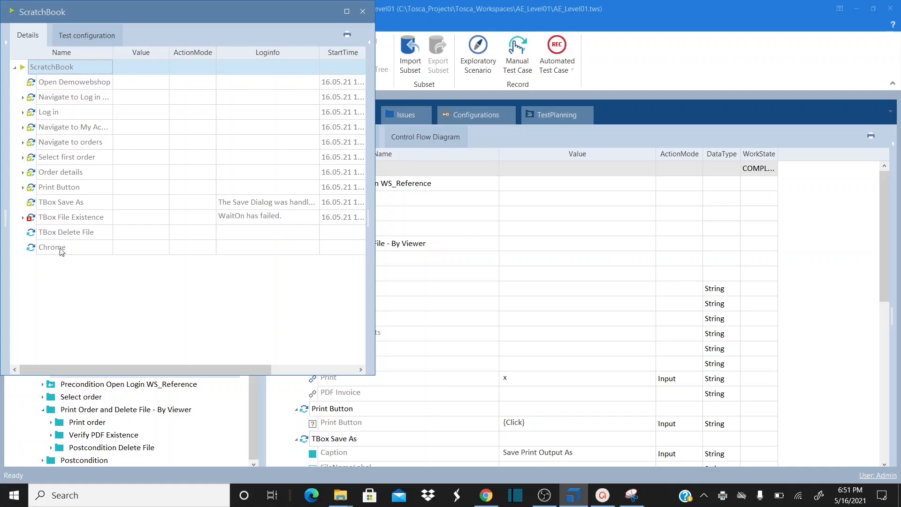
{"action": "left_click", "coordinate": [23, 217]}
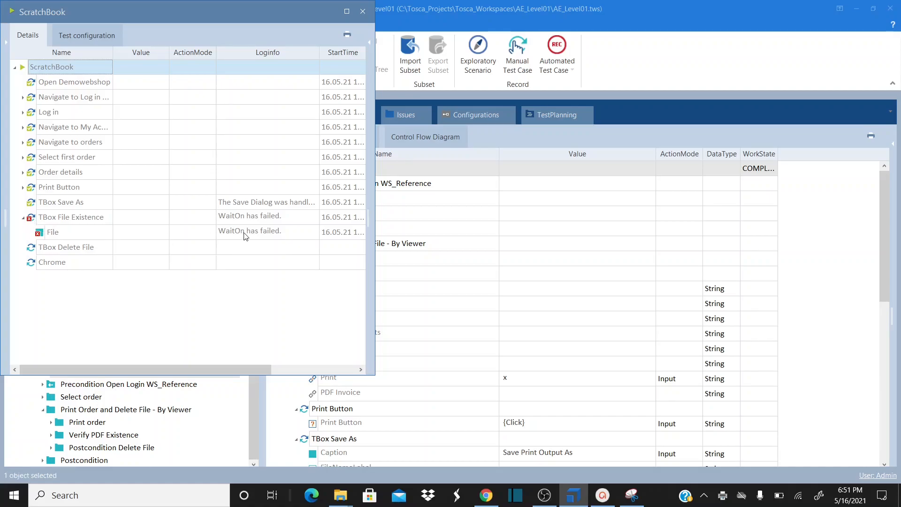
{"action": "left_click", "coordinate": [305, 232]}
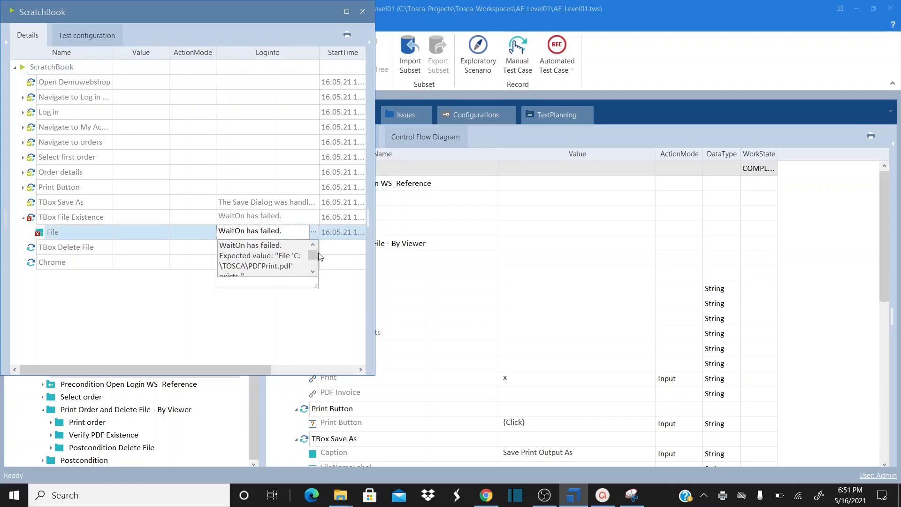
{"action": "left_click", "coordinate": [315, 269]}
{"action": "left_click", "coordinate": [314, 269]}
{"action": "left_click", "coordinate": [315, 269]}
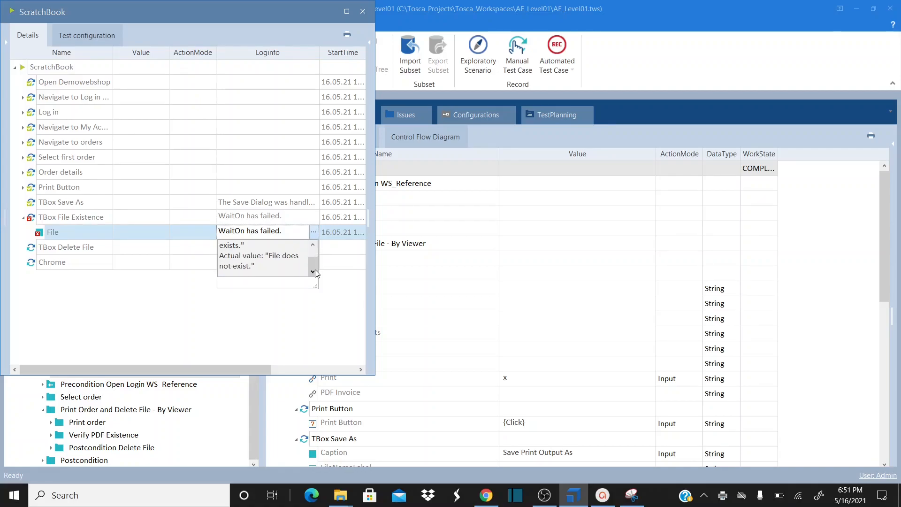
{"action": "left_click", "coordinate": [313, 244]}
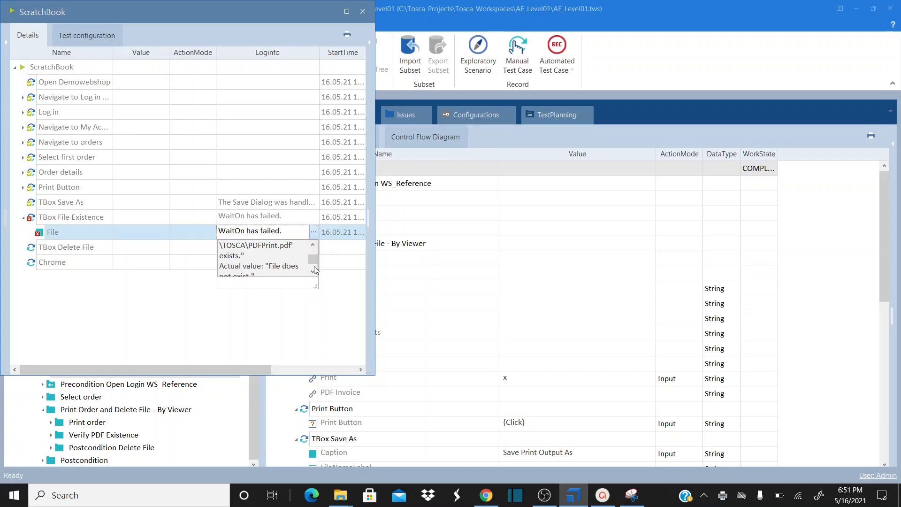
{"action": "left_click", "coordinate": [313, 271]}
{"action": "left_click", "coordinate": [313, 245]}
{"action": "left_click", "coordinate": [313, 245]}
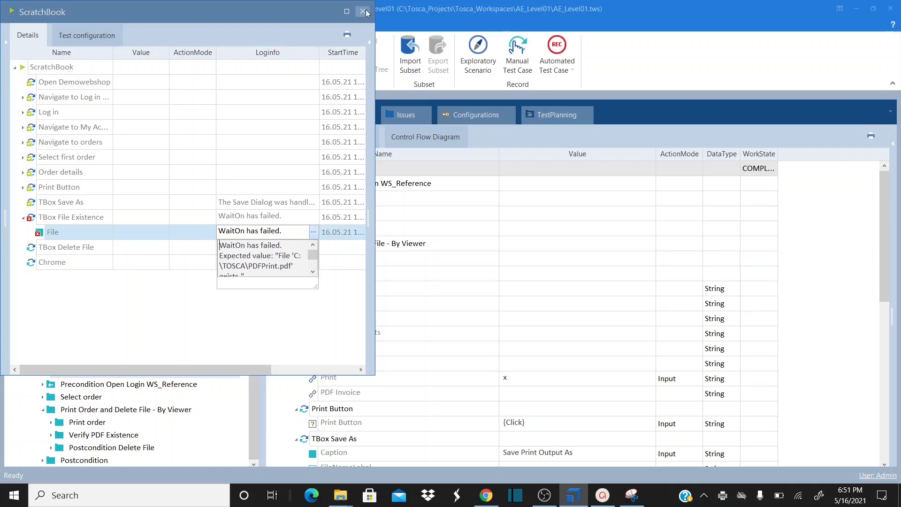
{"action": "left_click", "coordinate": [363, 11]}
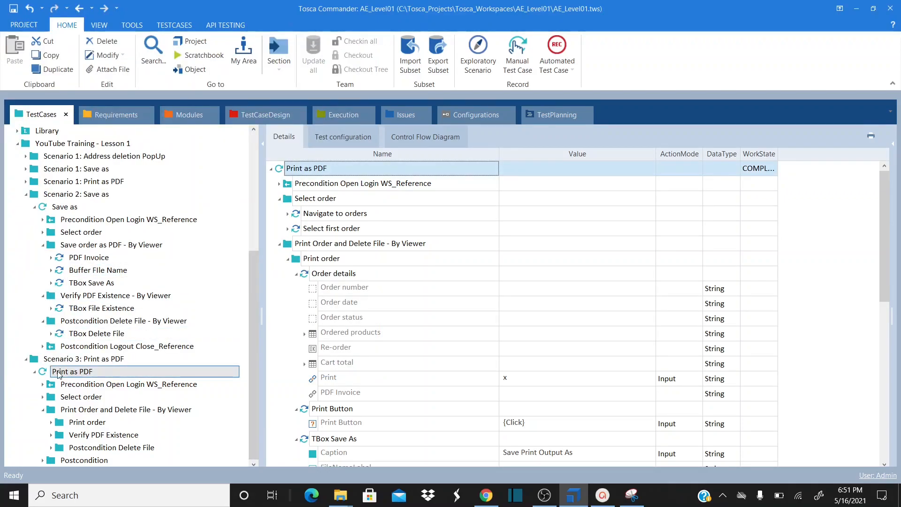
Inspect the delete step's File value and the WaitOn existence check, then switch to OBS Studio
{"action": "left_click_drag", "start_coordinate": [880, 188], "coordinate": [881, 367]}
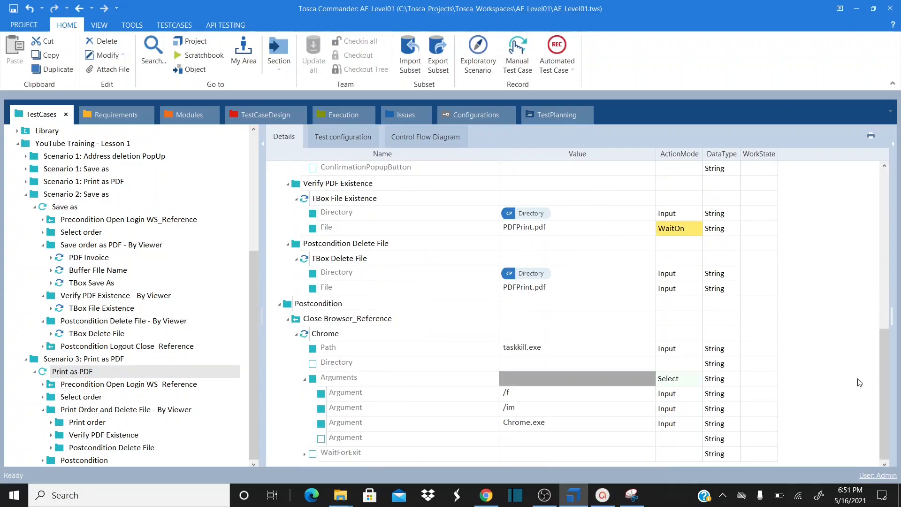
{"action": "left_click", "coordinate": [581, 289]}
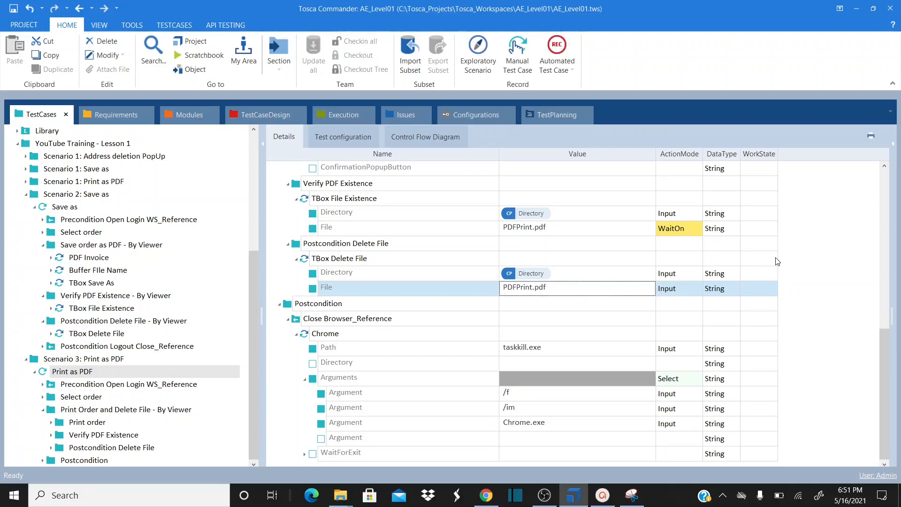
{"action": "left_click_drag", "start_coordinate": [886, 347], "coordinate": [877, 299]}
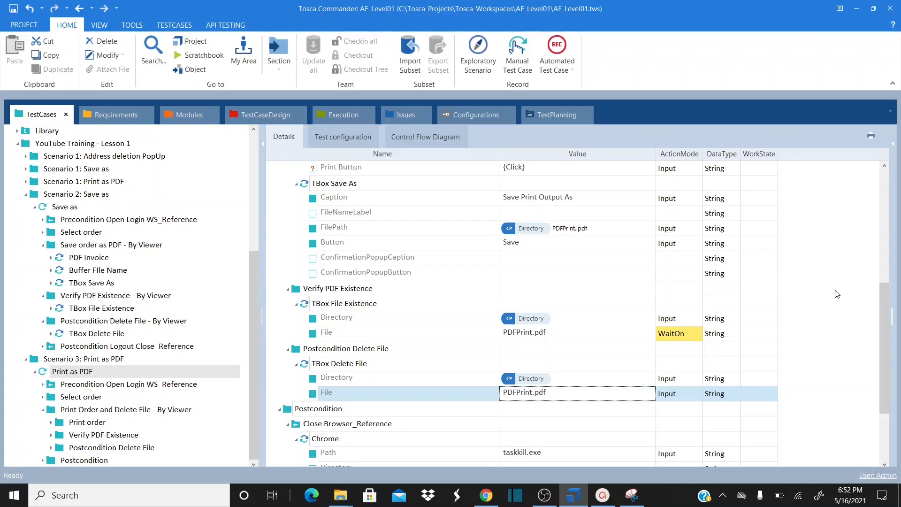
{"action": "left_click_drag", "start_coordinate": [884, 306], "coordinate": [886, 379]}
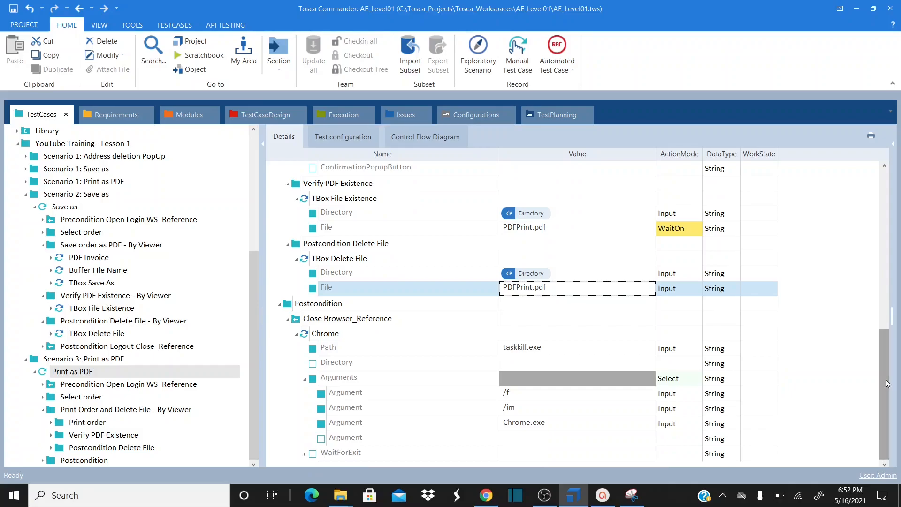
{"action": "left_click", "coordinate": [699, 230]}
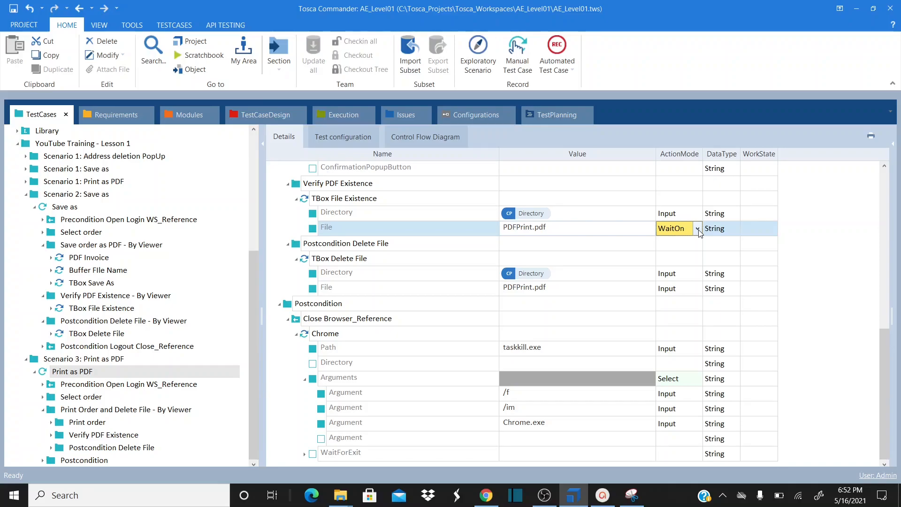
{"action": "left_click_drag", "start_coordinate": [881, 376], "coordinate": [878, 408]}
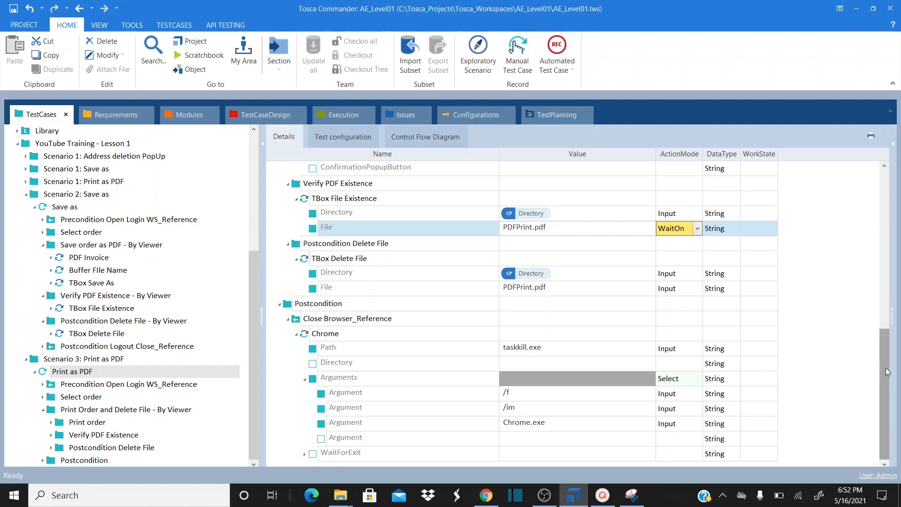
{"action": "mouse_move", "coordinate": [885, 368]}
{"action": "left_mouse_down"}
{"action": "mouse_move", "coordinate": [886, 218]}
{"action": "mouse_move", "coordinate": [881, 366]}
{"action": "left_mouse_up"}
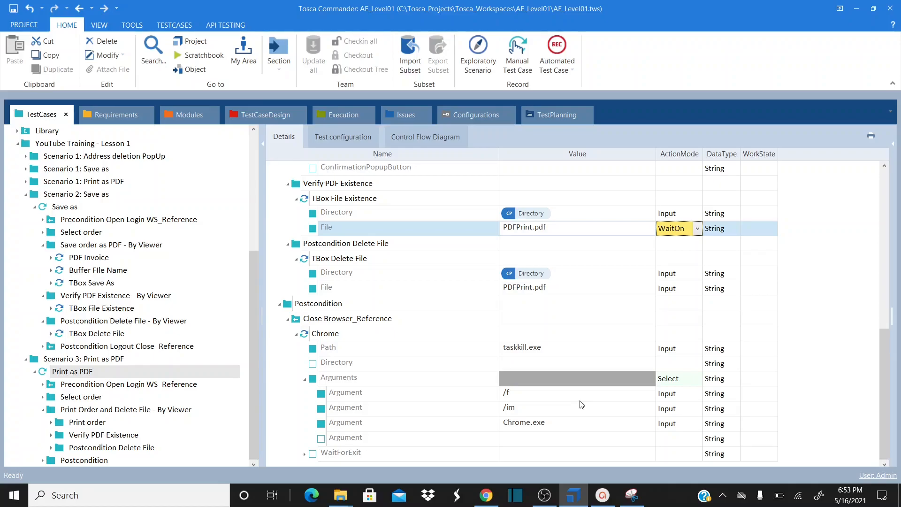
{"action": "left_click", "coordinate": [544, 495]}
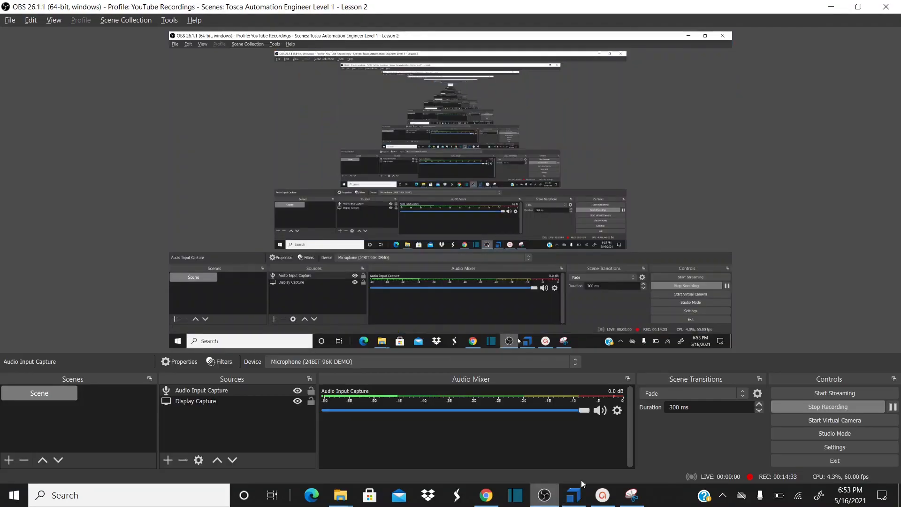